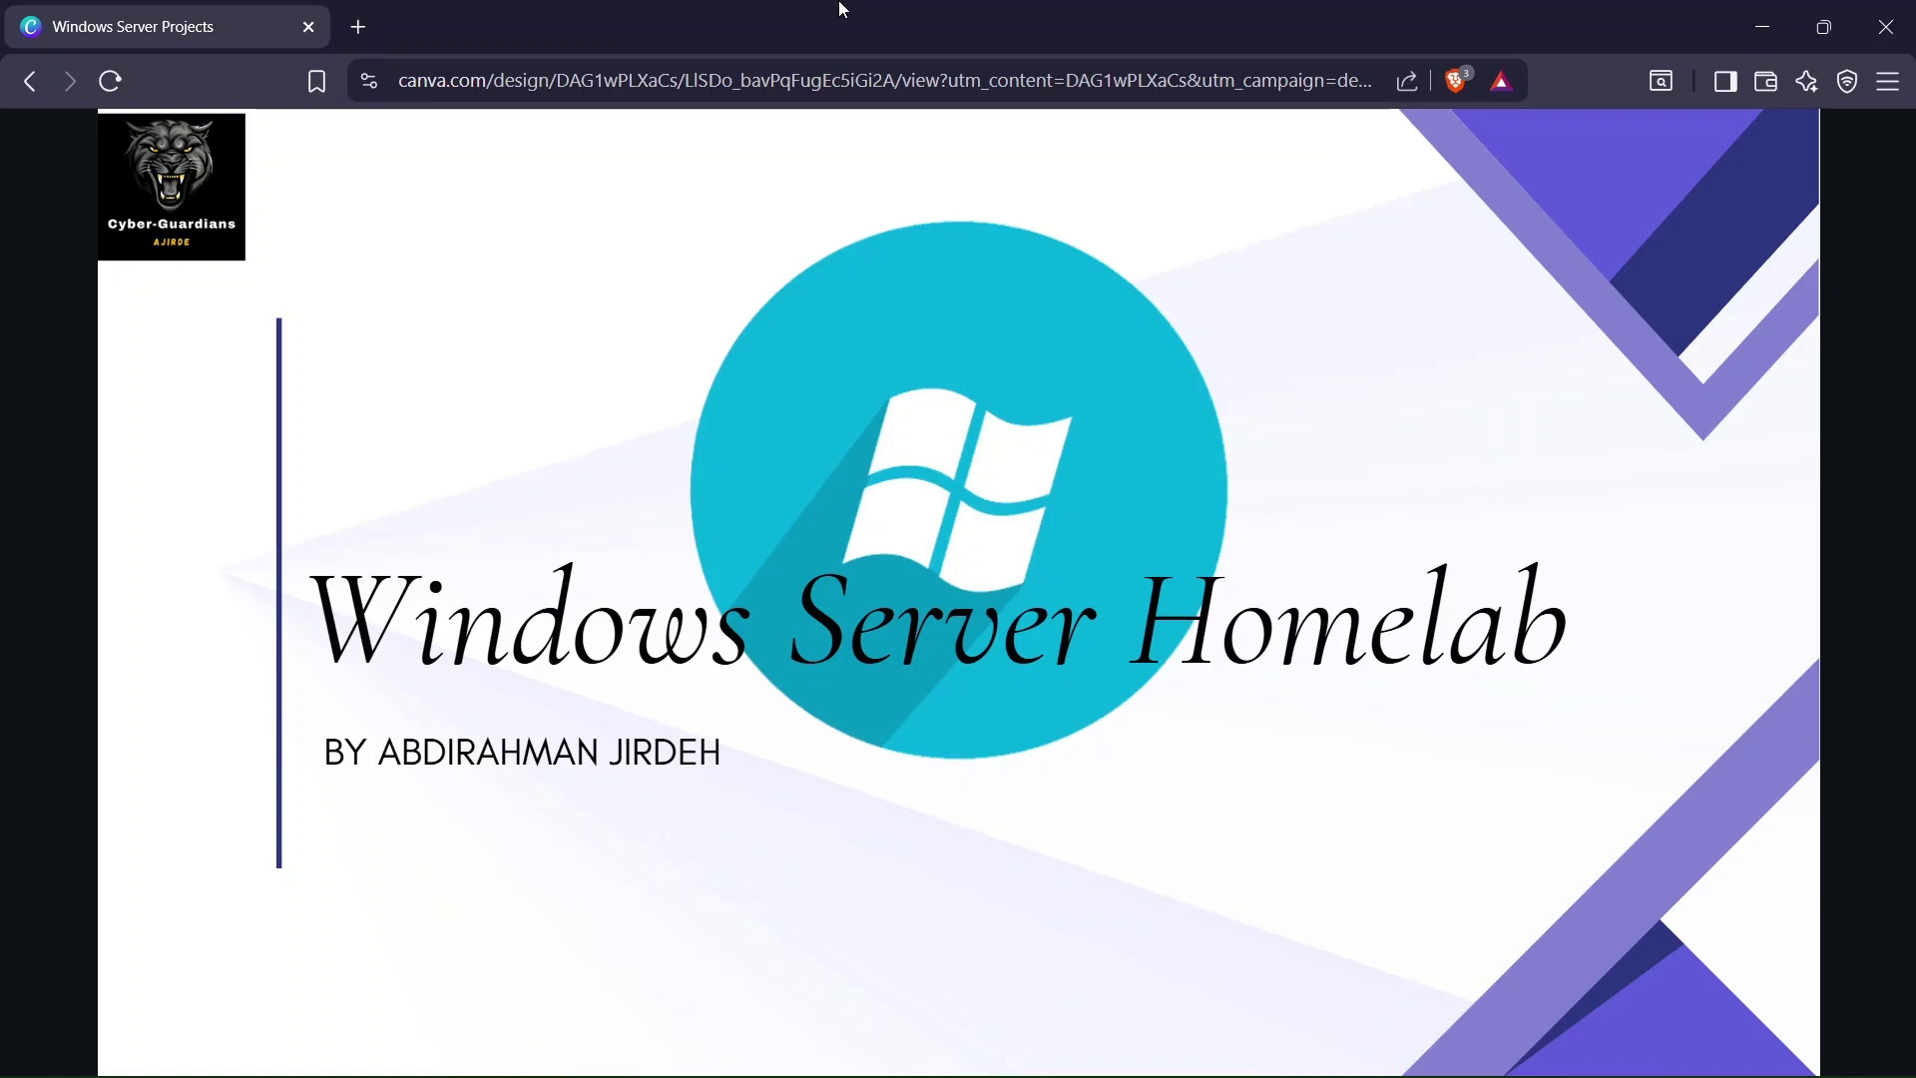
- Advance the Windows Server Homelab deck two slides to the topics 08–13 agenda, then hide Canva
key(Right)
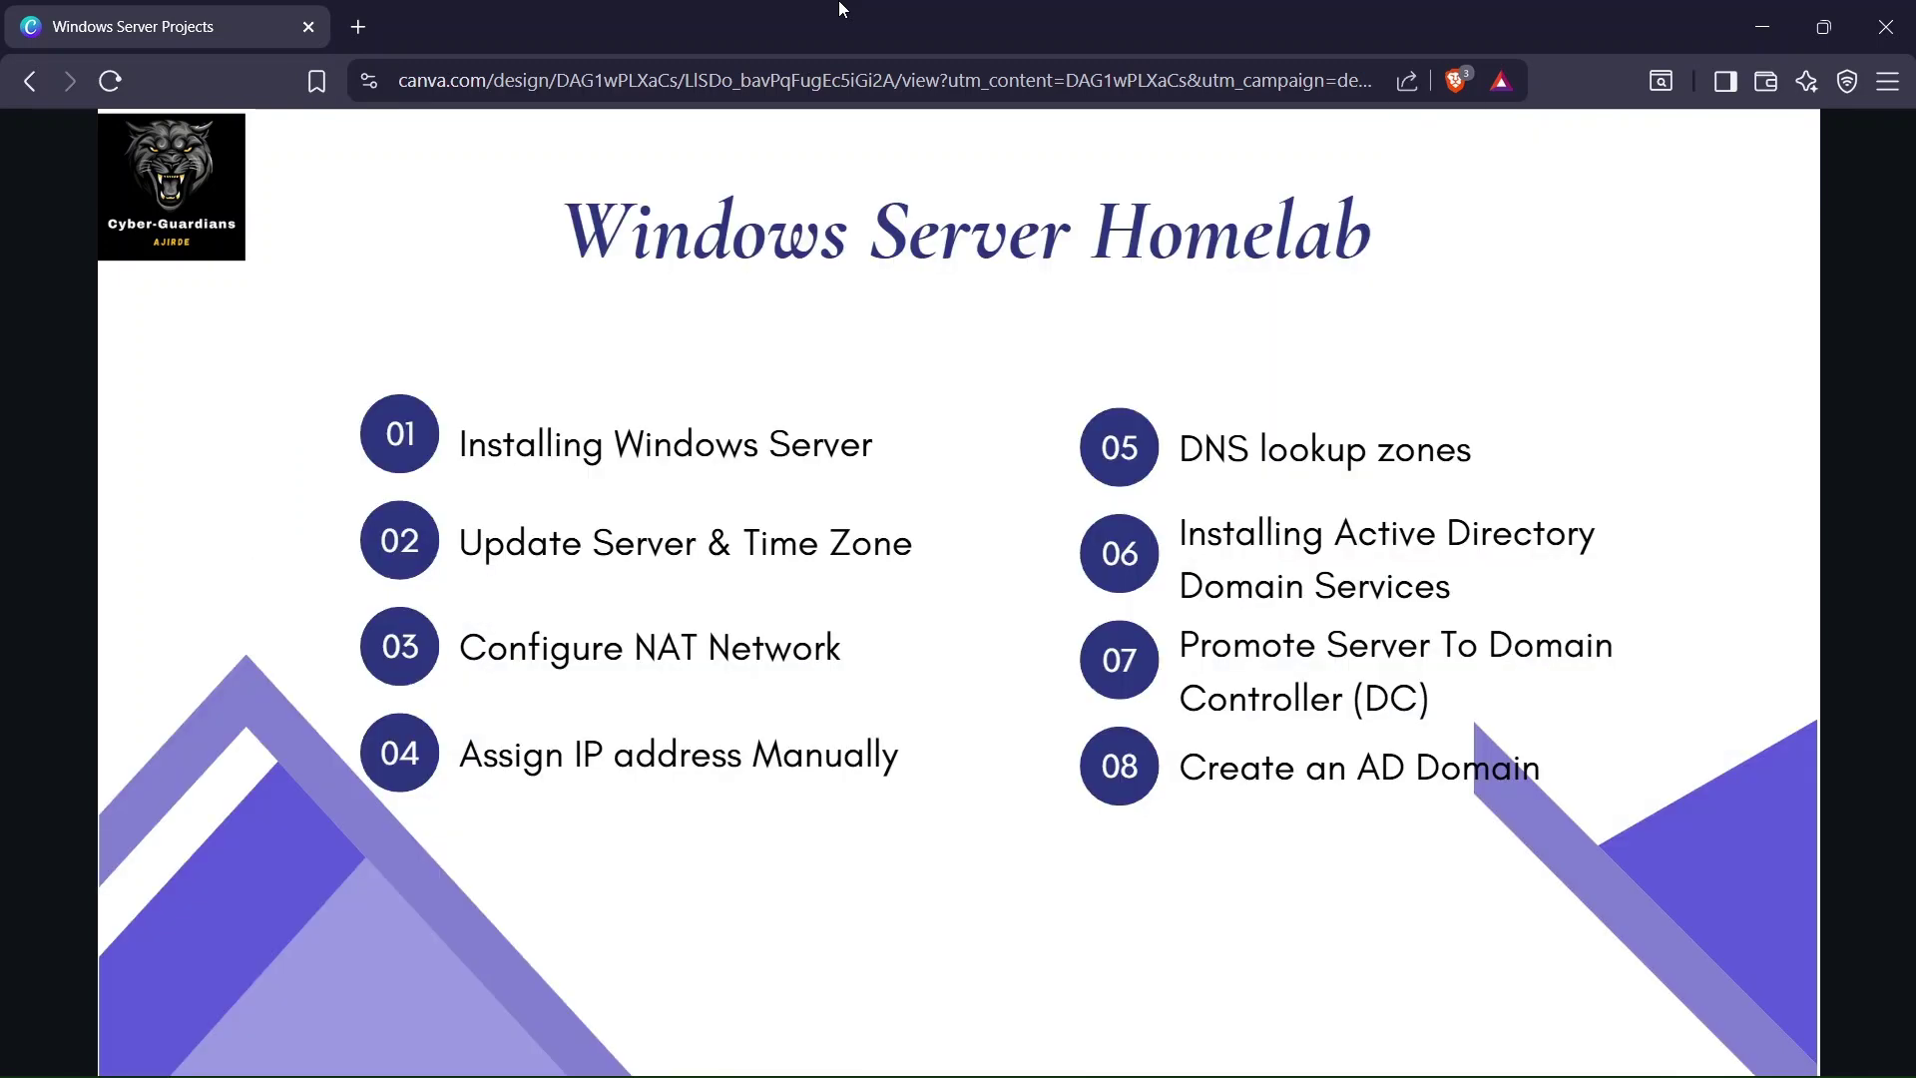
key(Right)
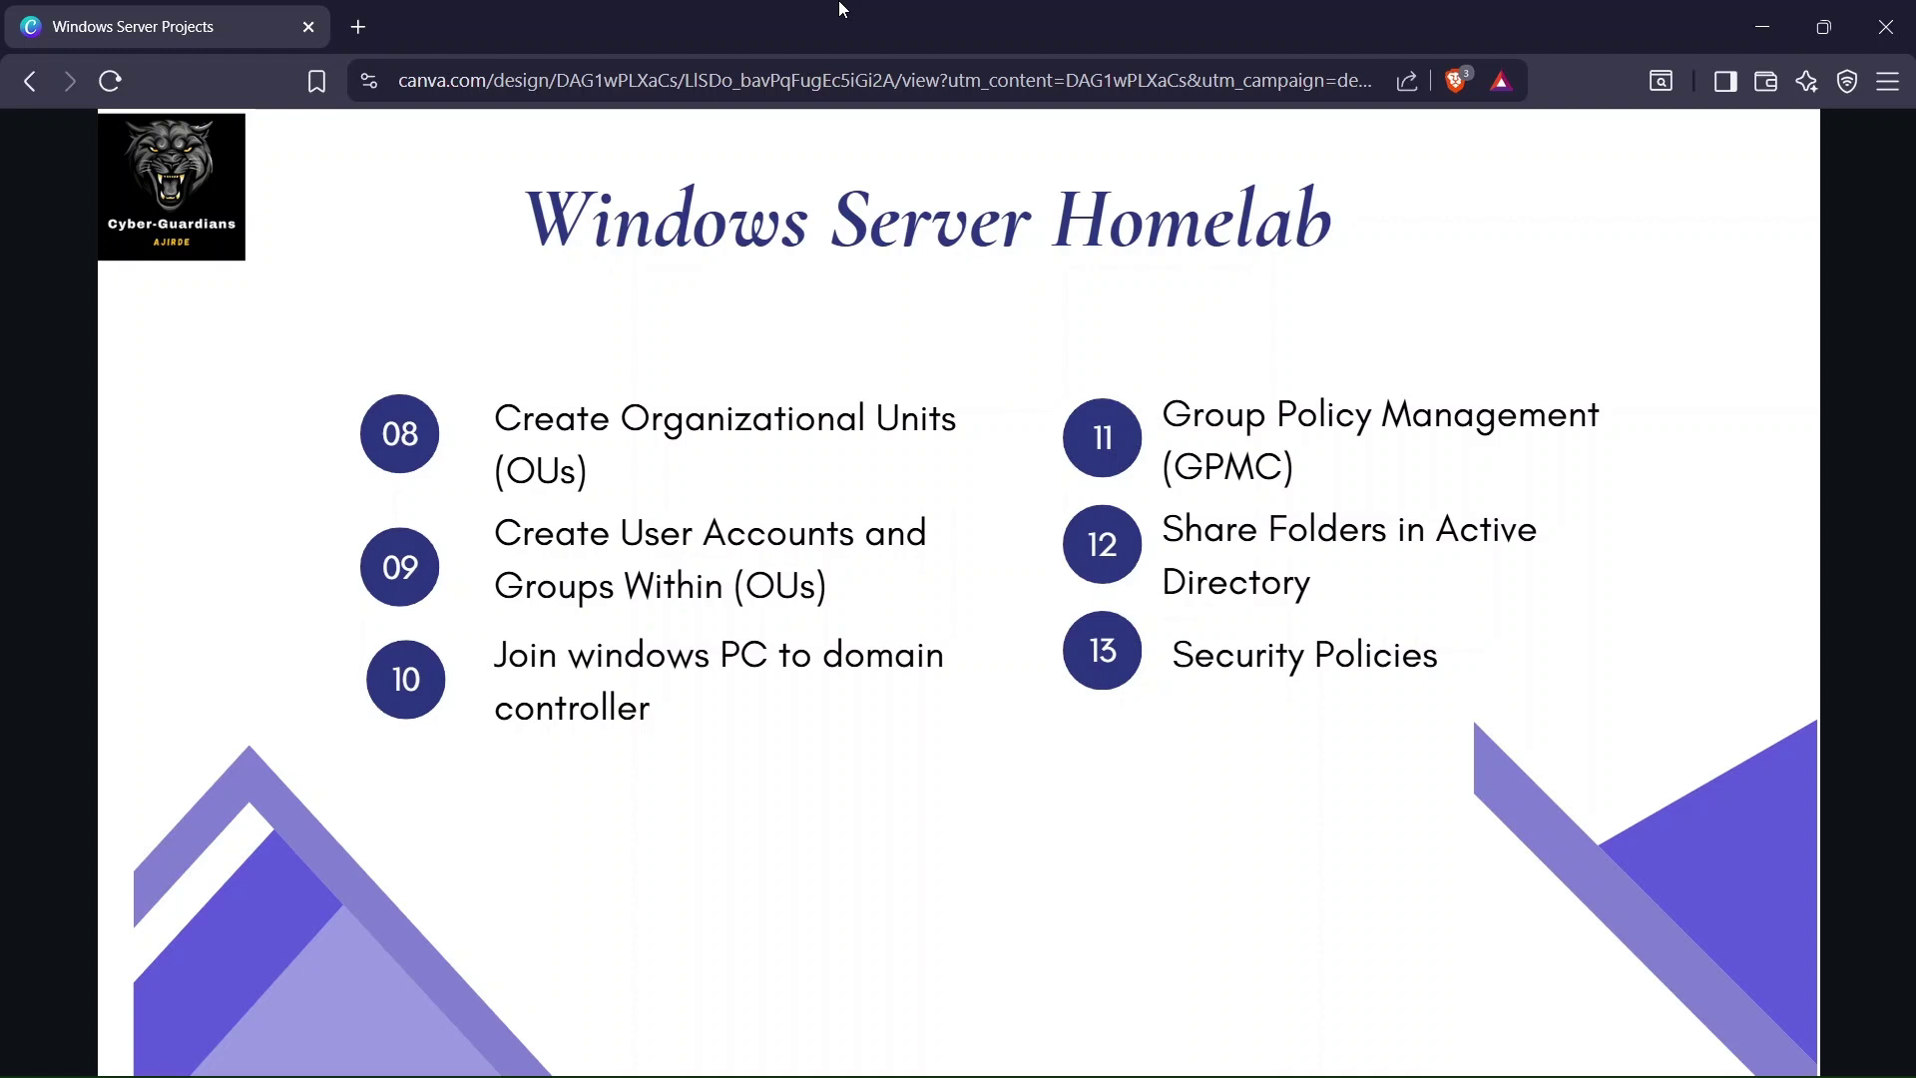
click(1761, 26)
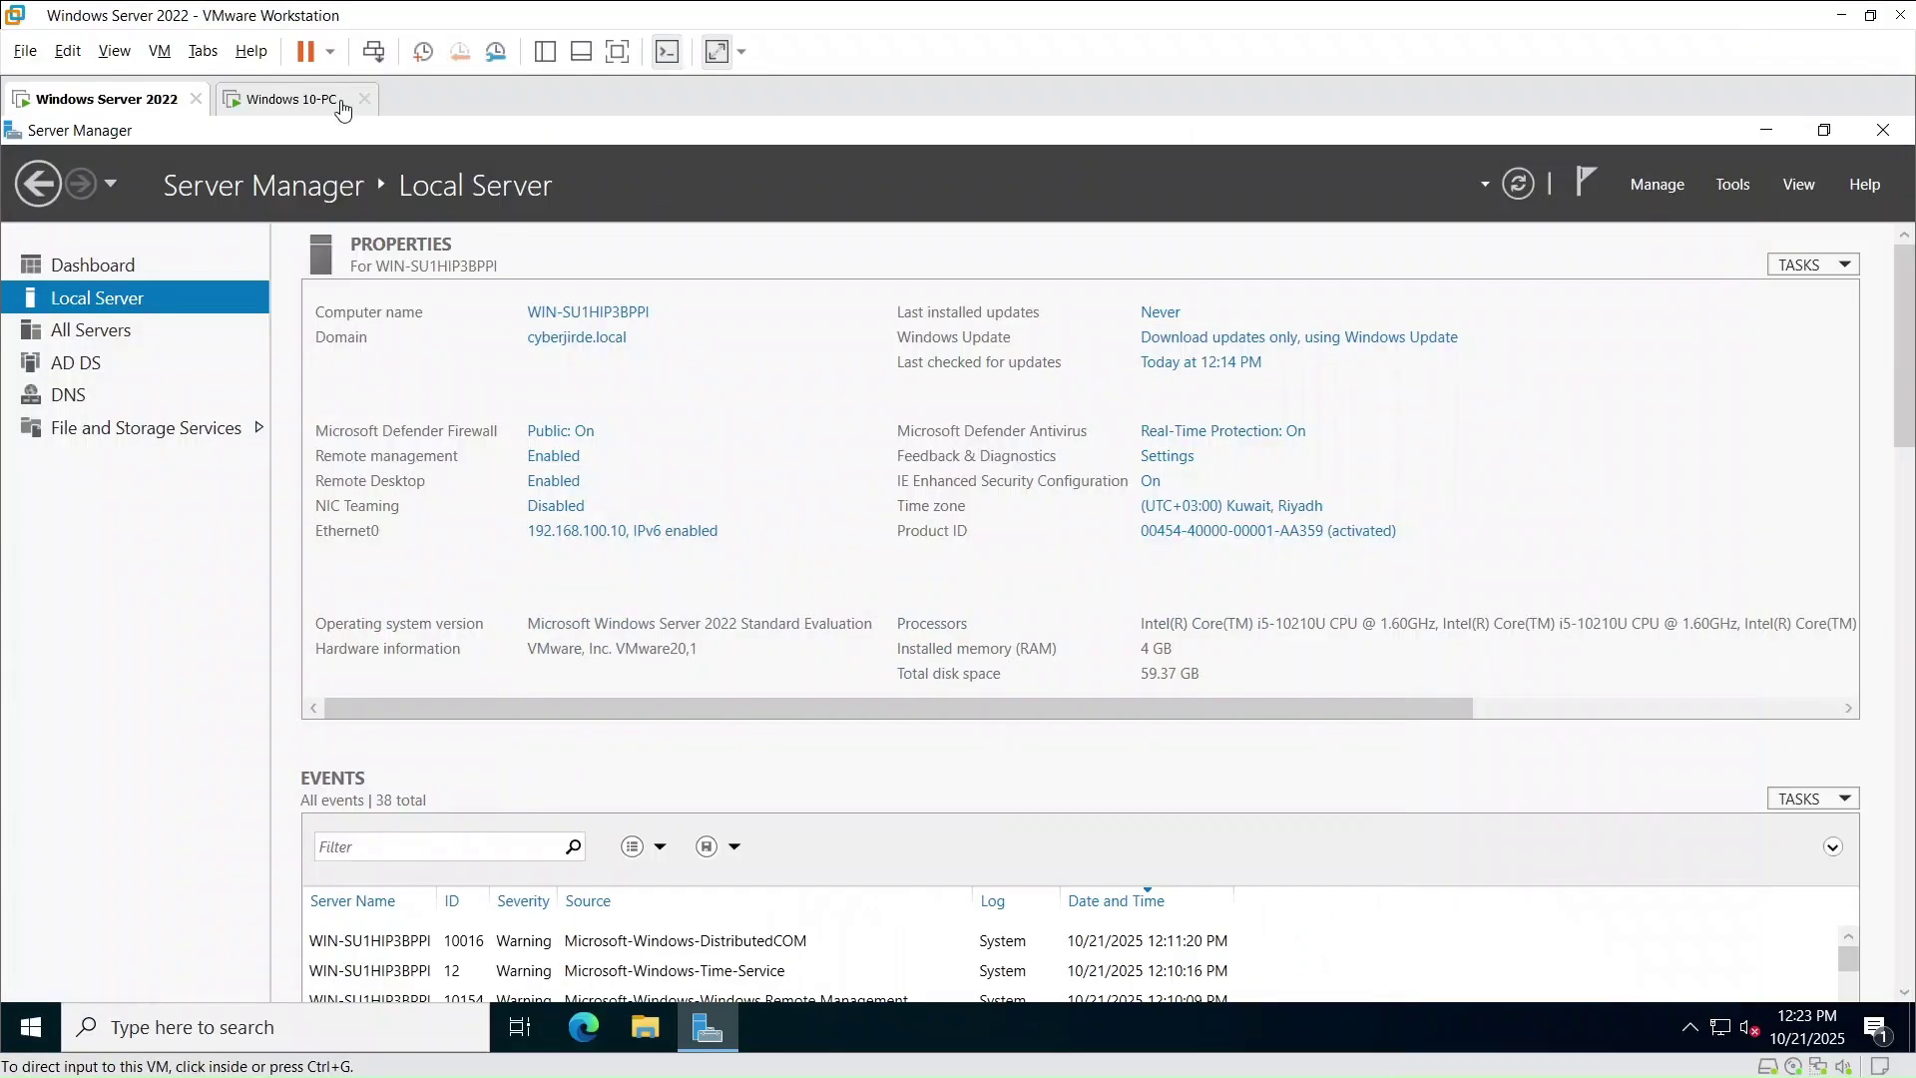
- On the Windows 10-PC VM, find 'sys' in search and open the About page down to Related settings
click(292, 99)
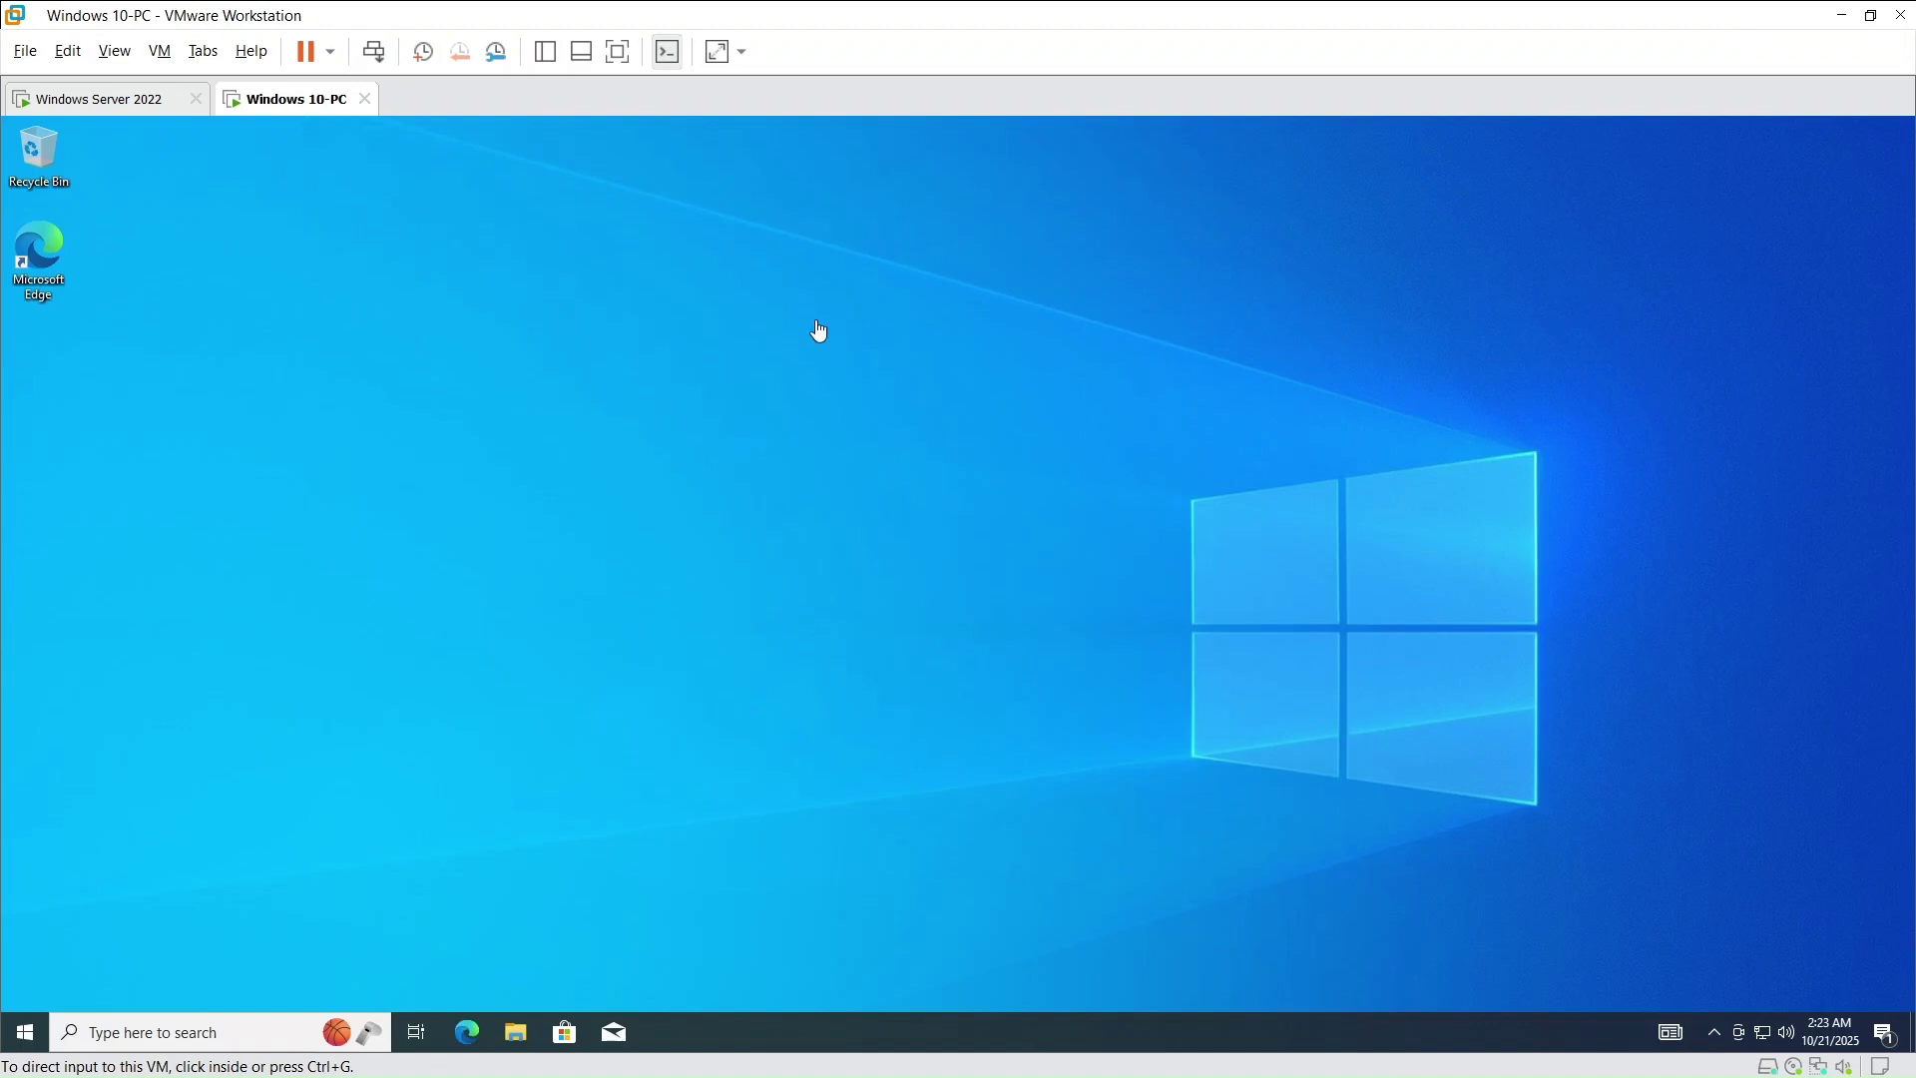
click(199, 1032)
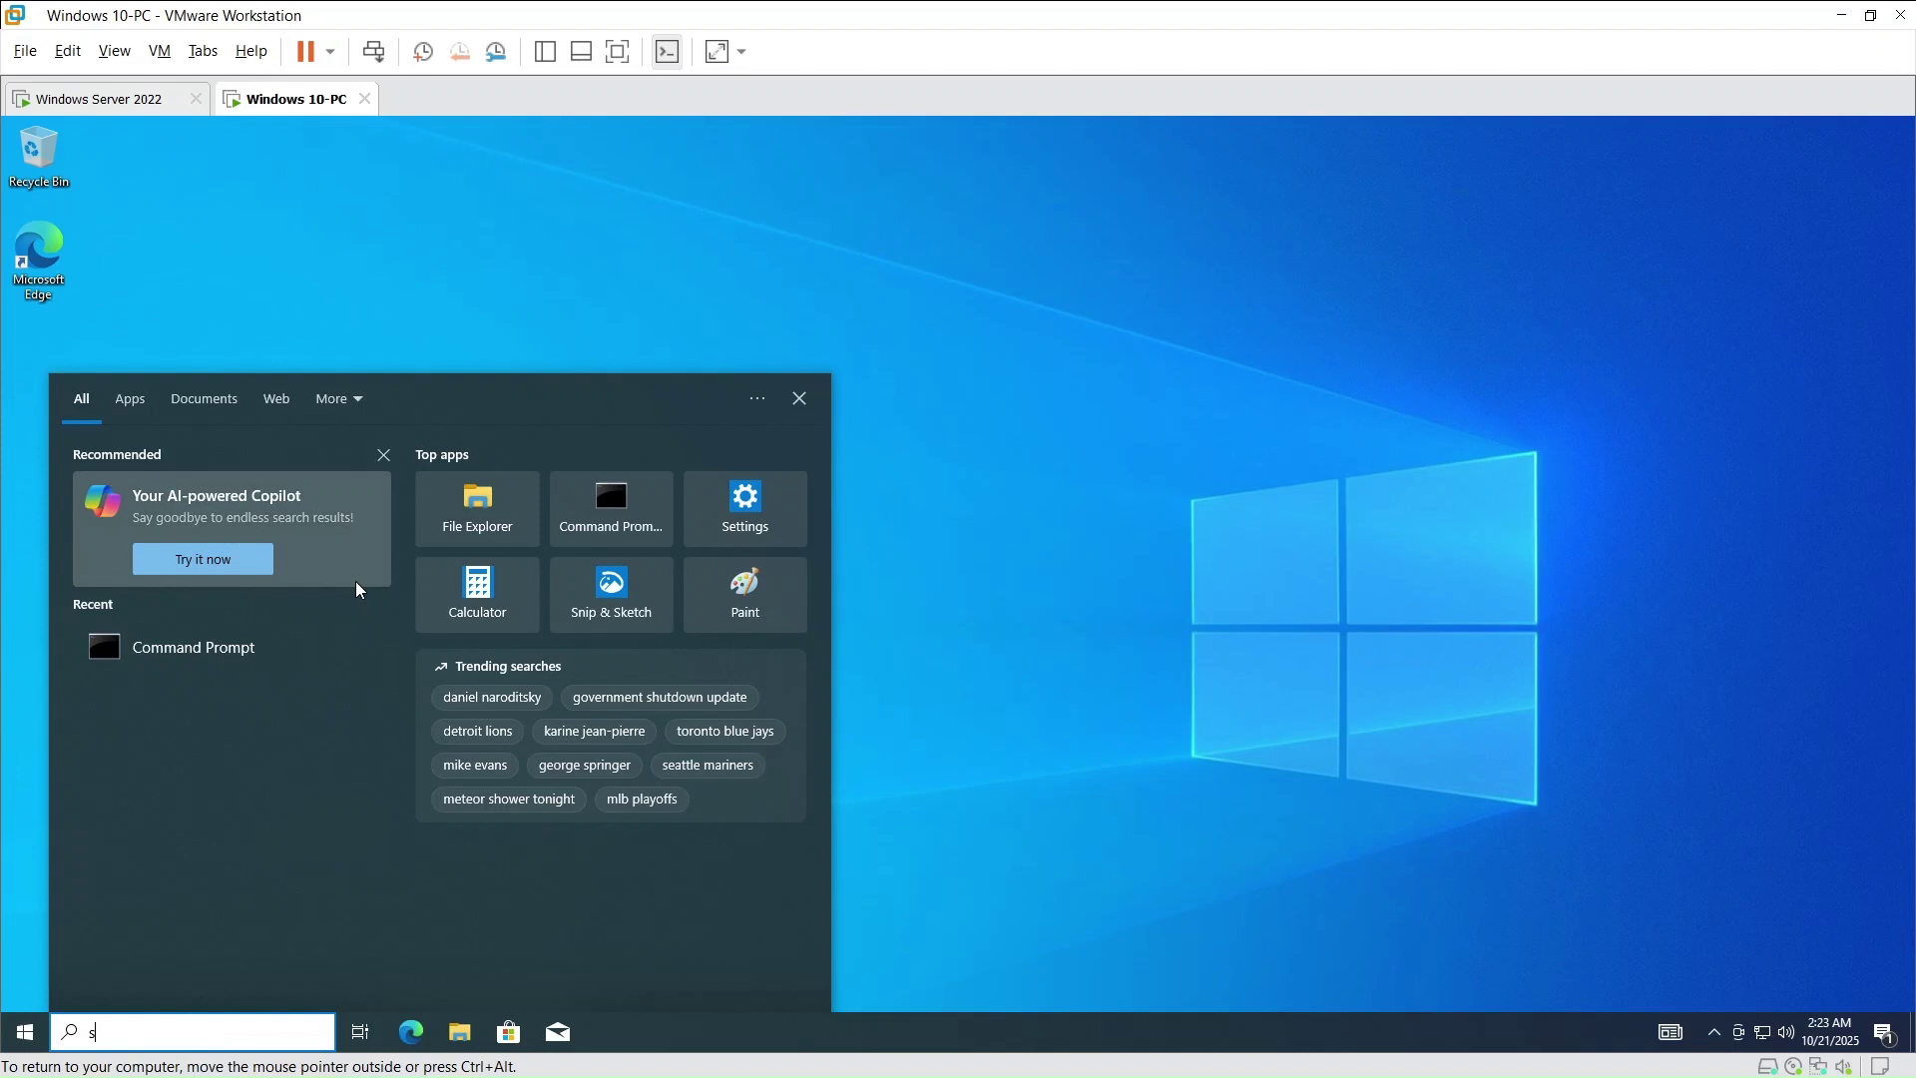
text(sys)
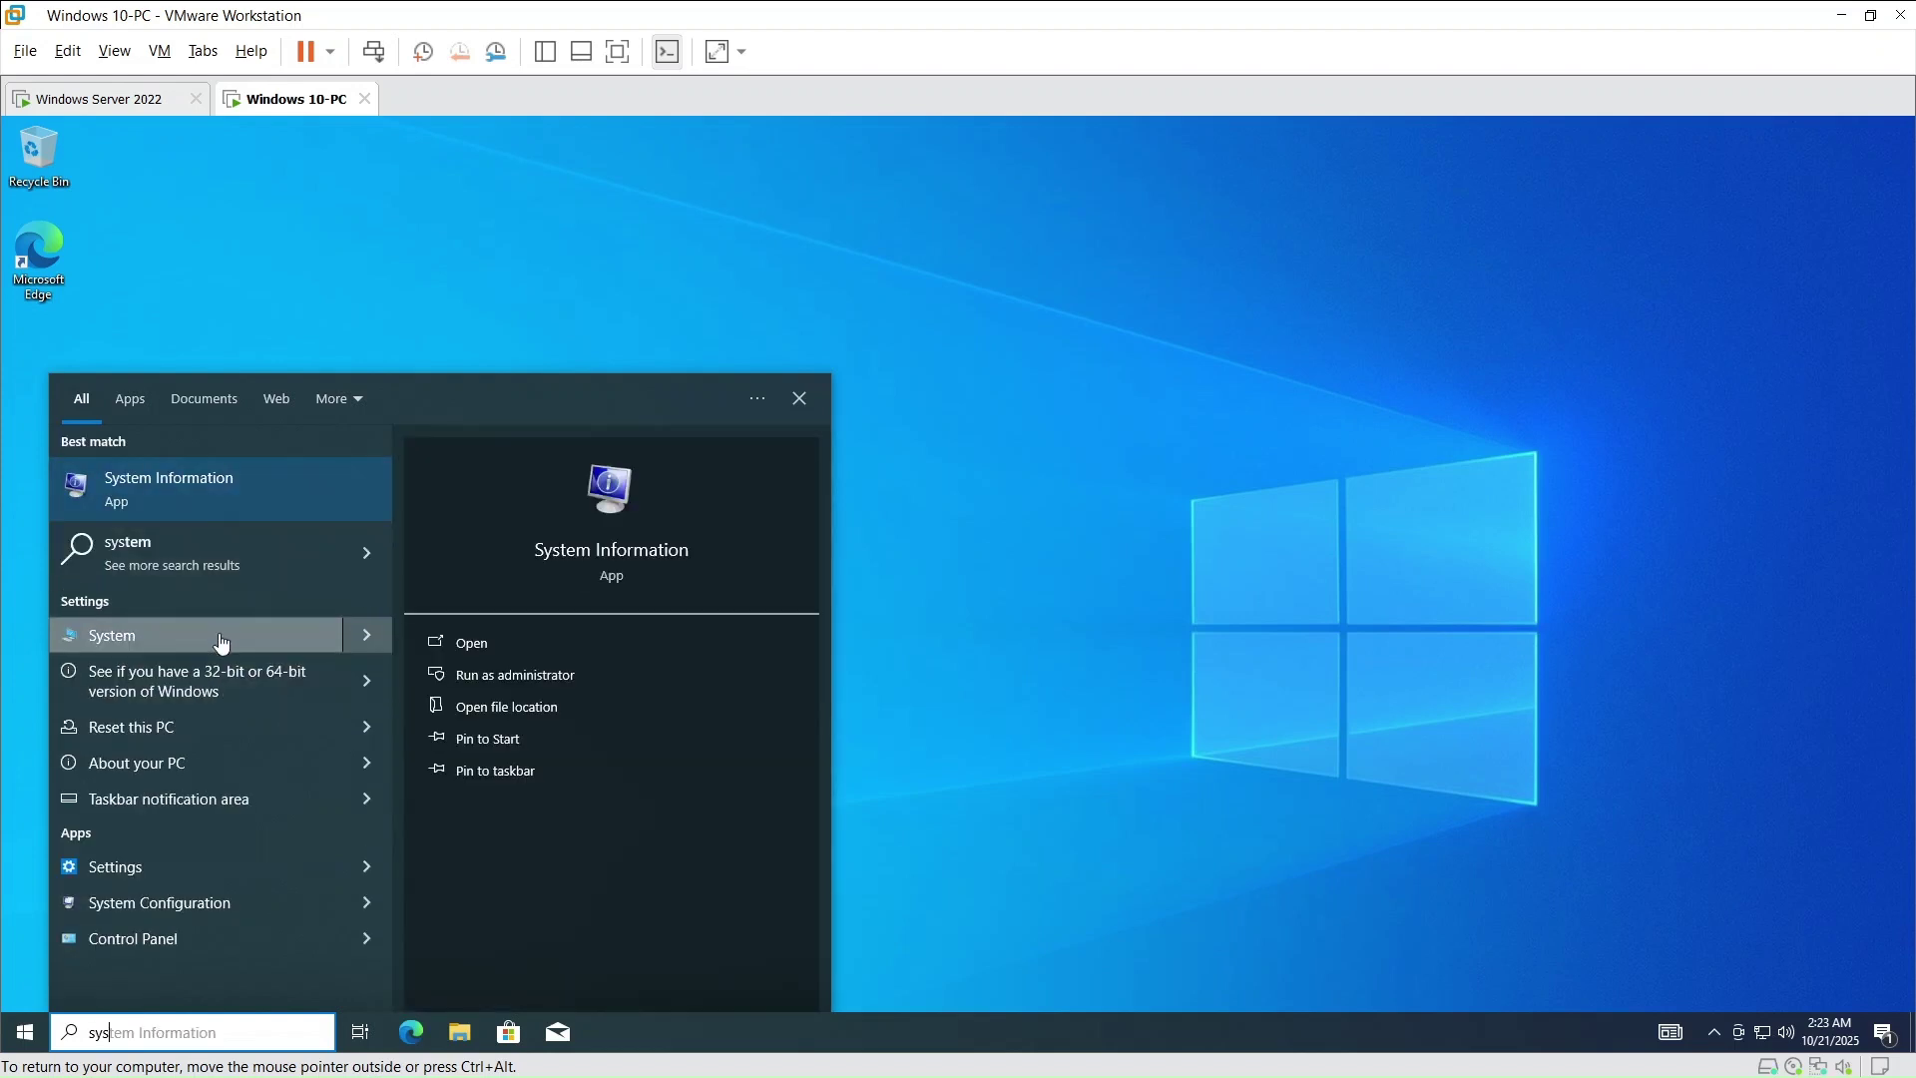
click(222, 635)
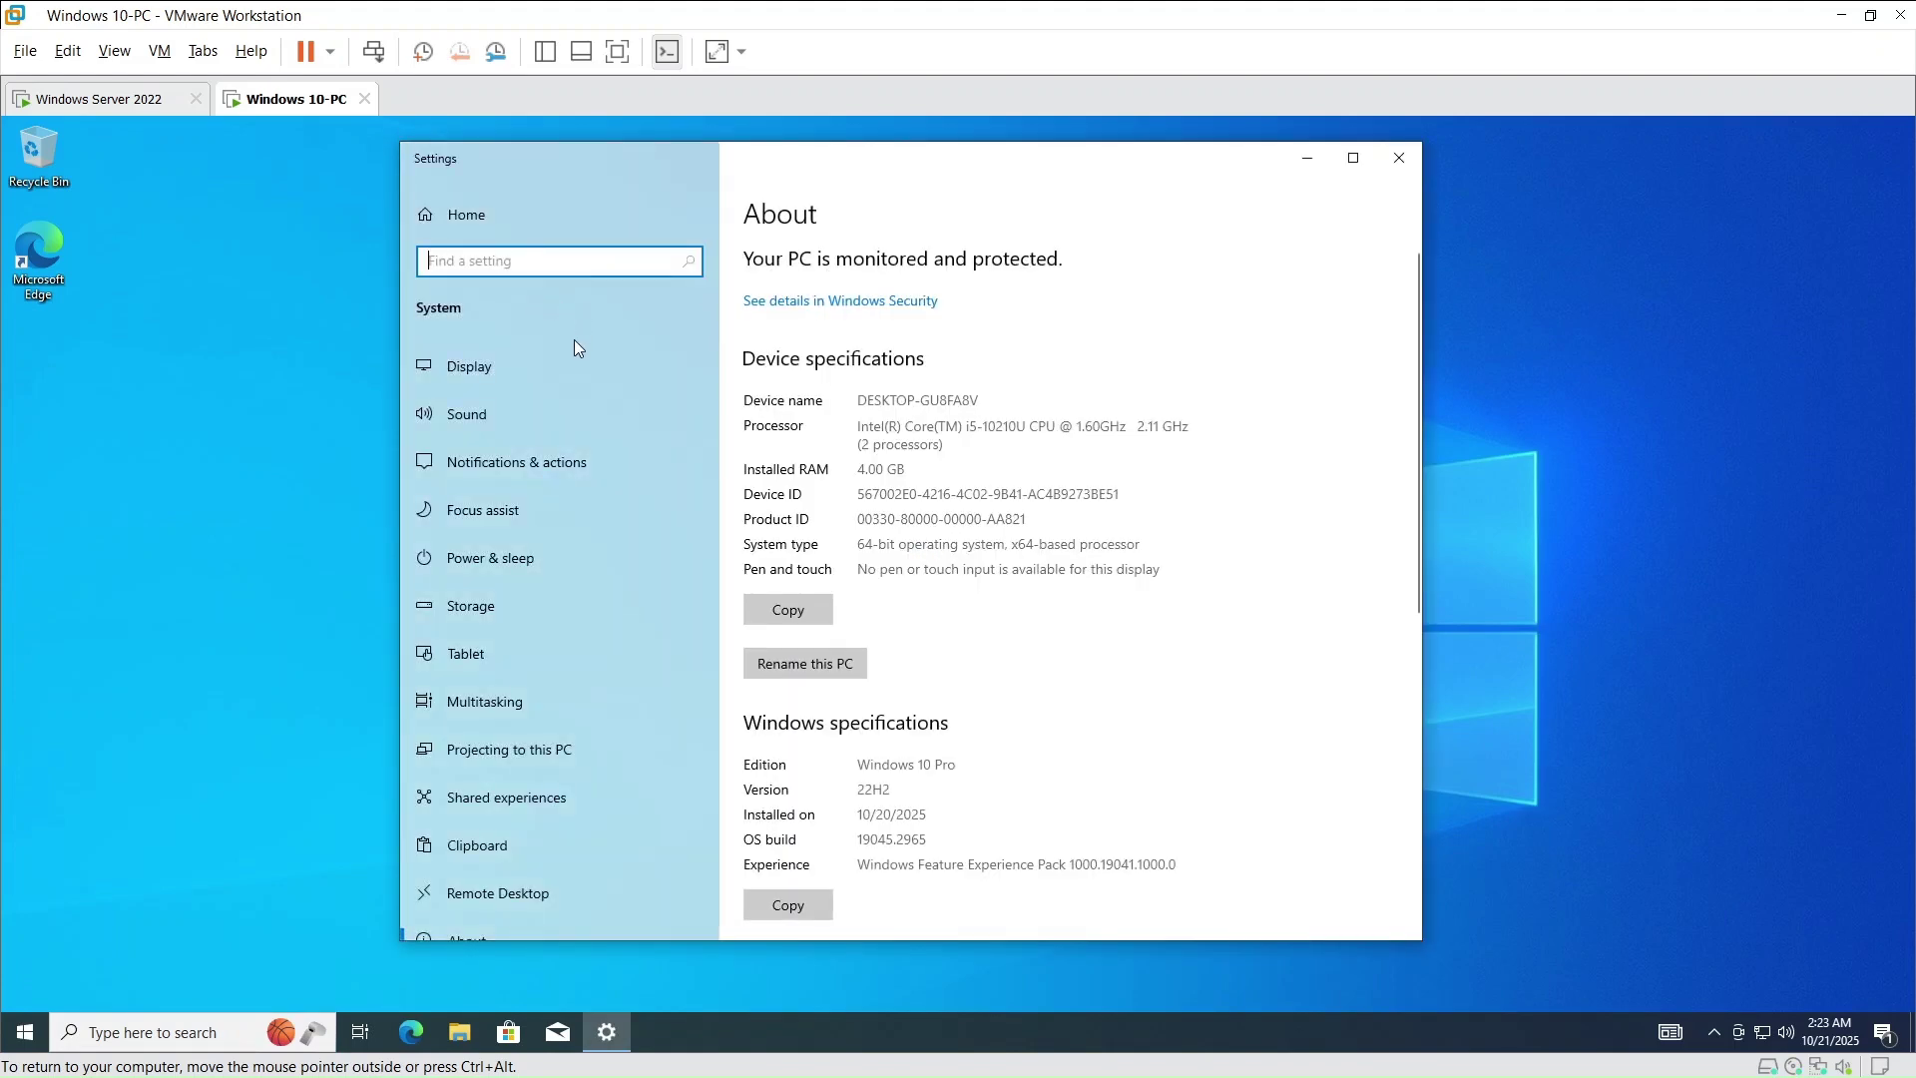
scroll(898, 469, down, 5)
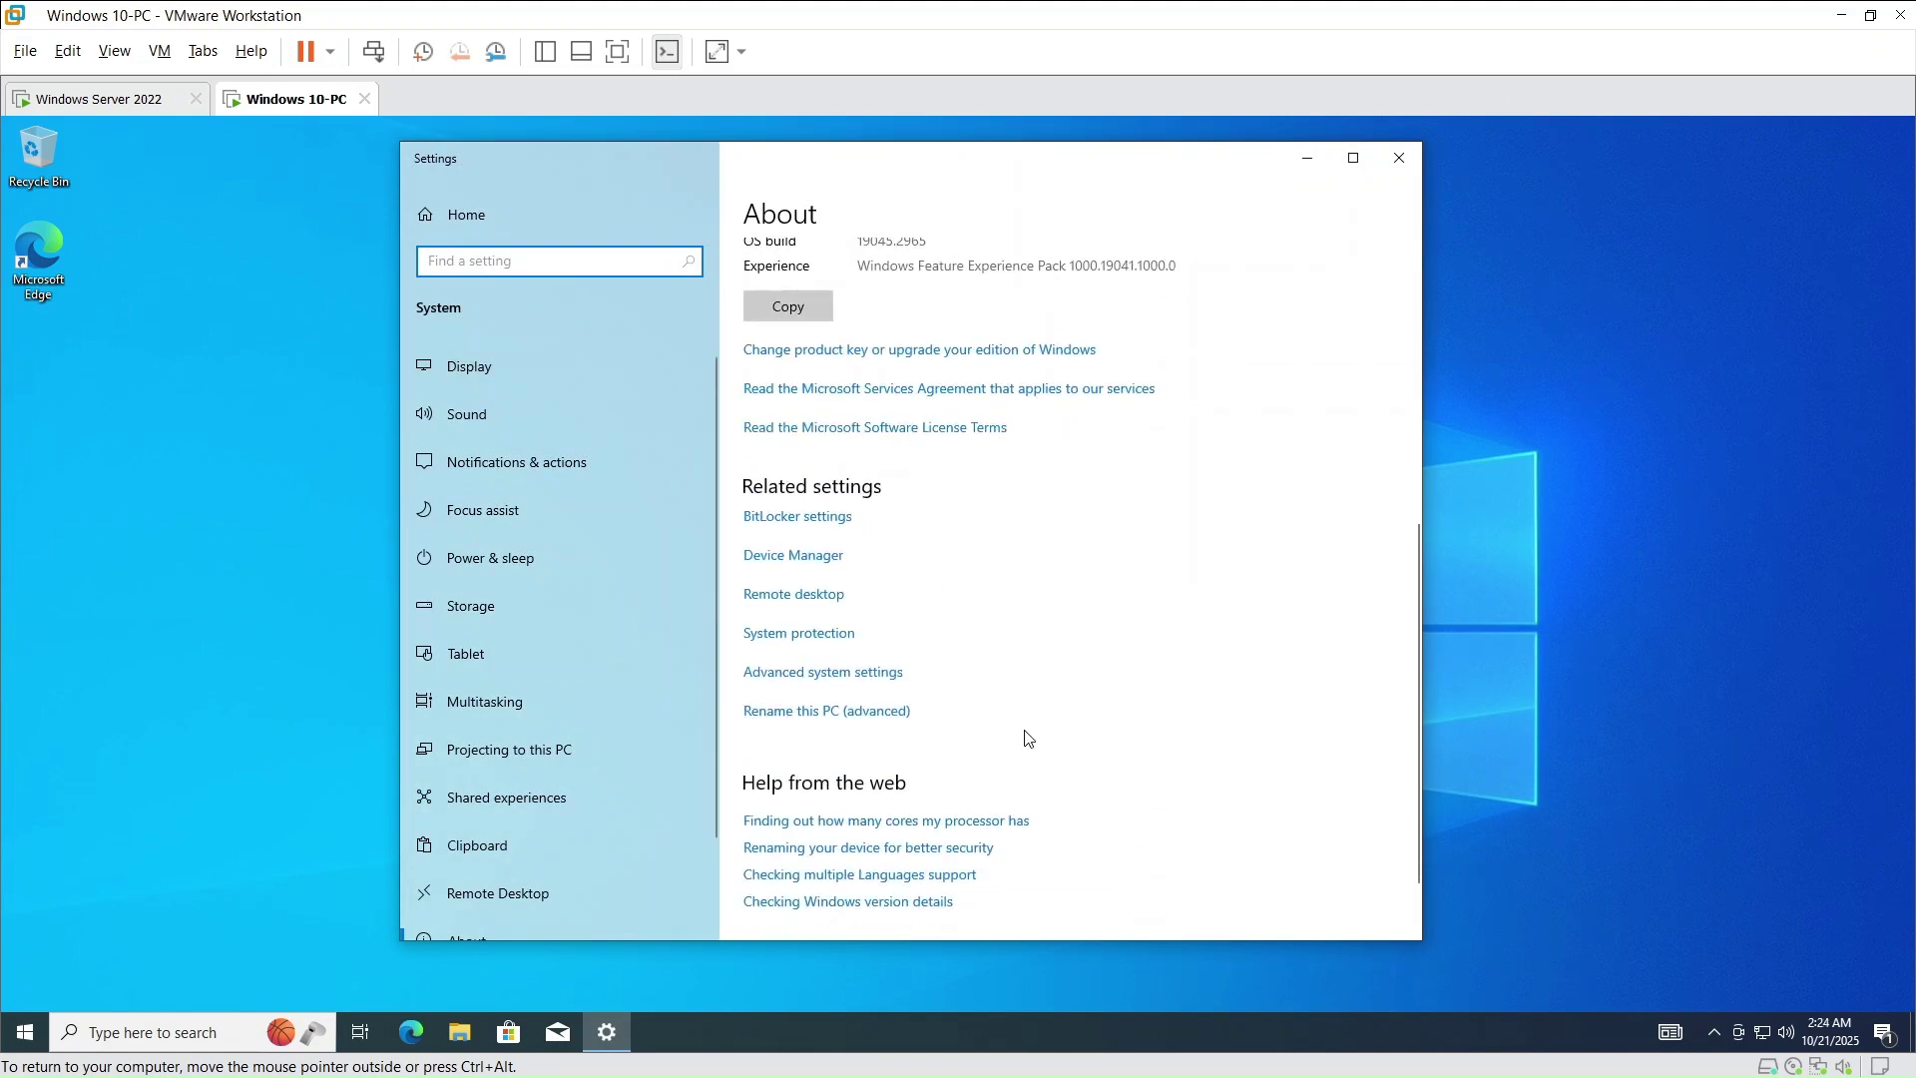
click(813, 715)
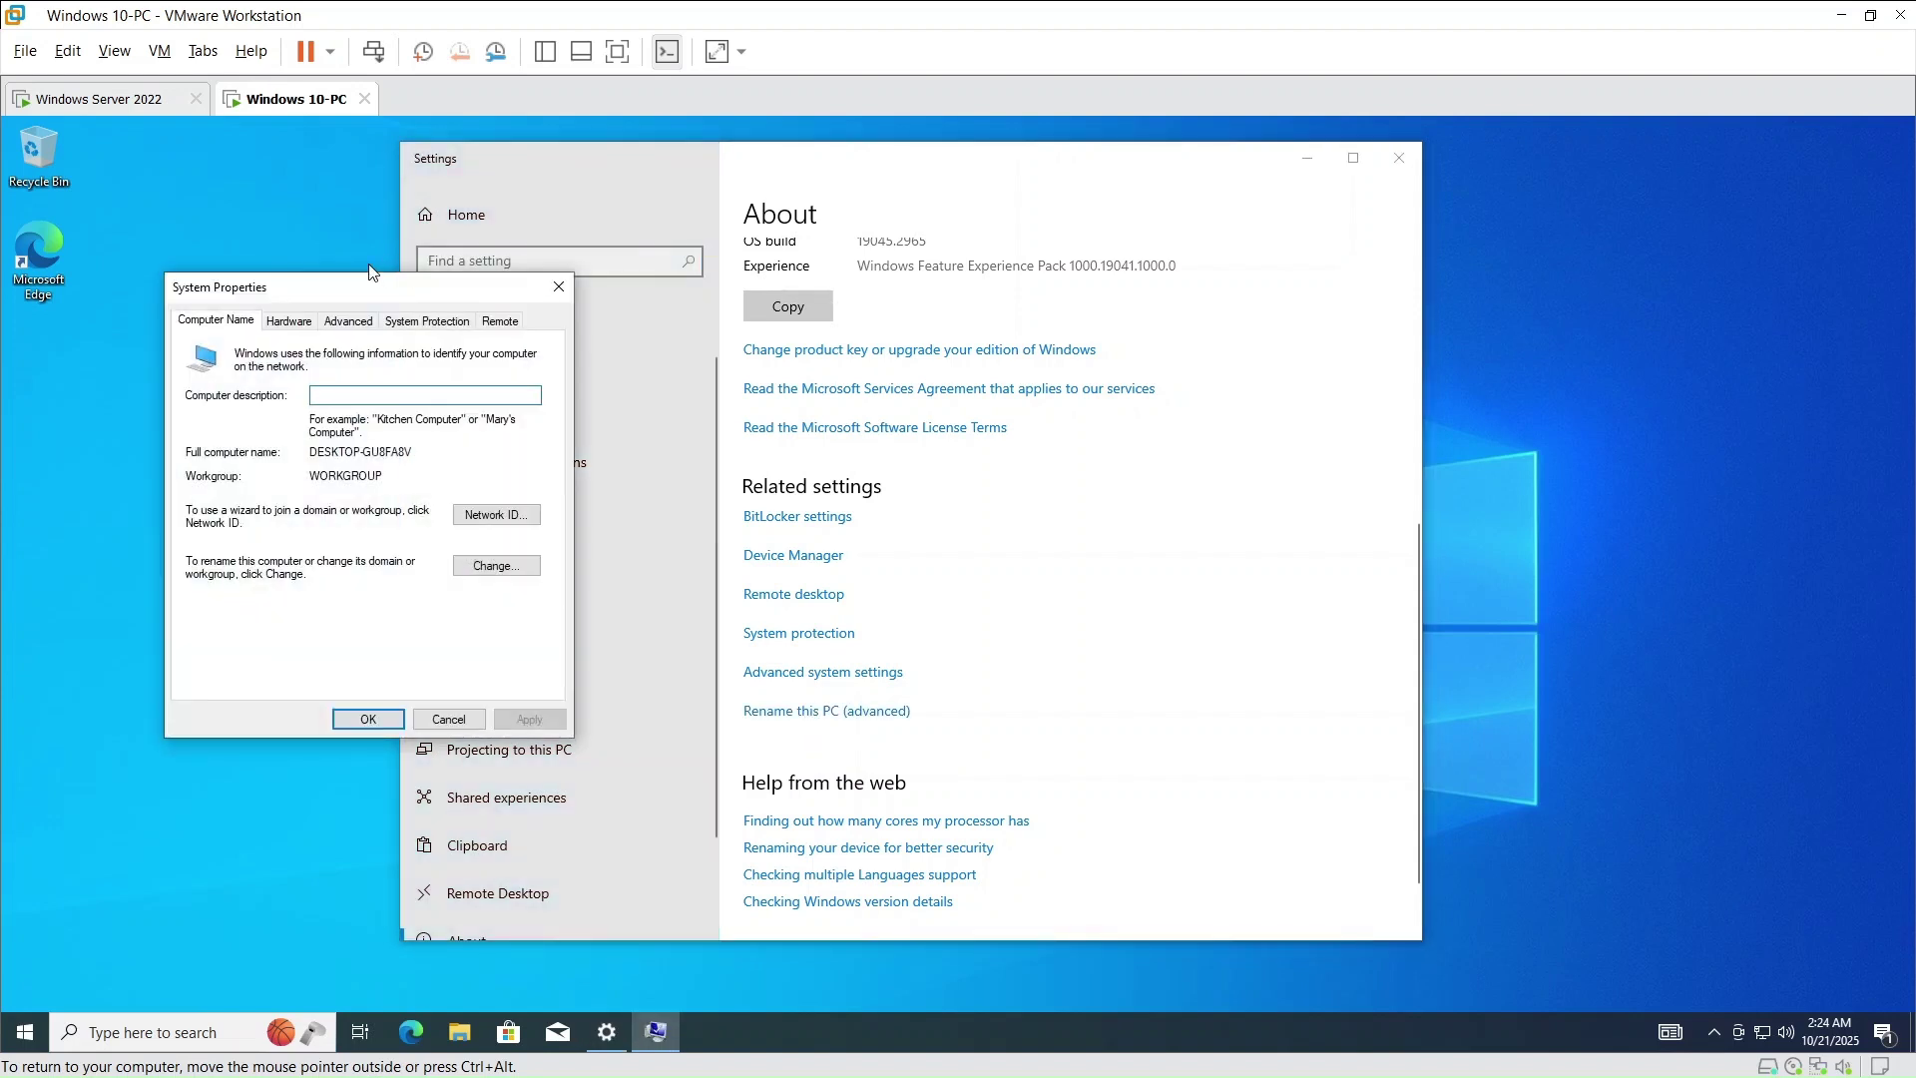
drag(404, 290, 852, 275)
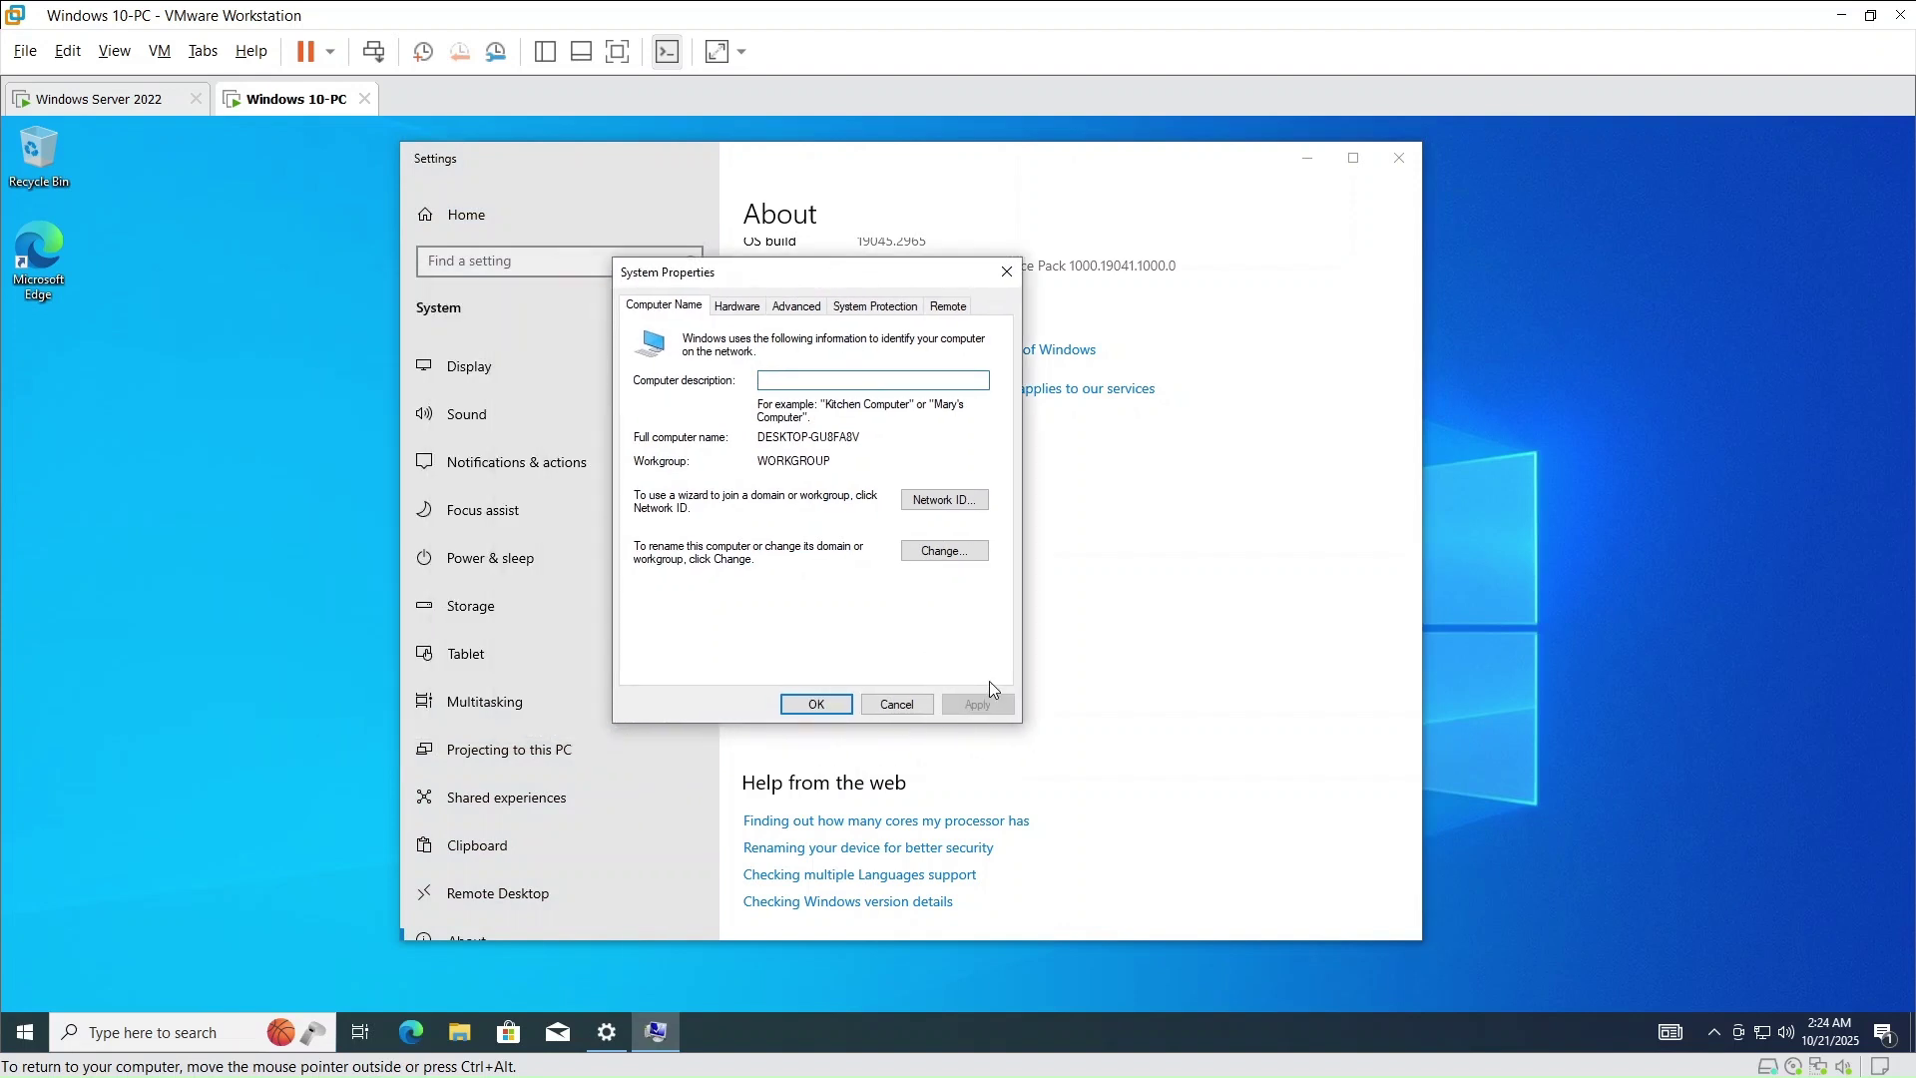
click(944, 552)
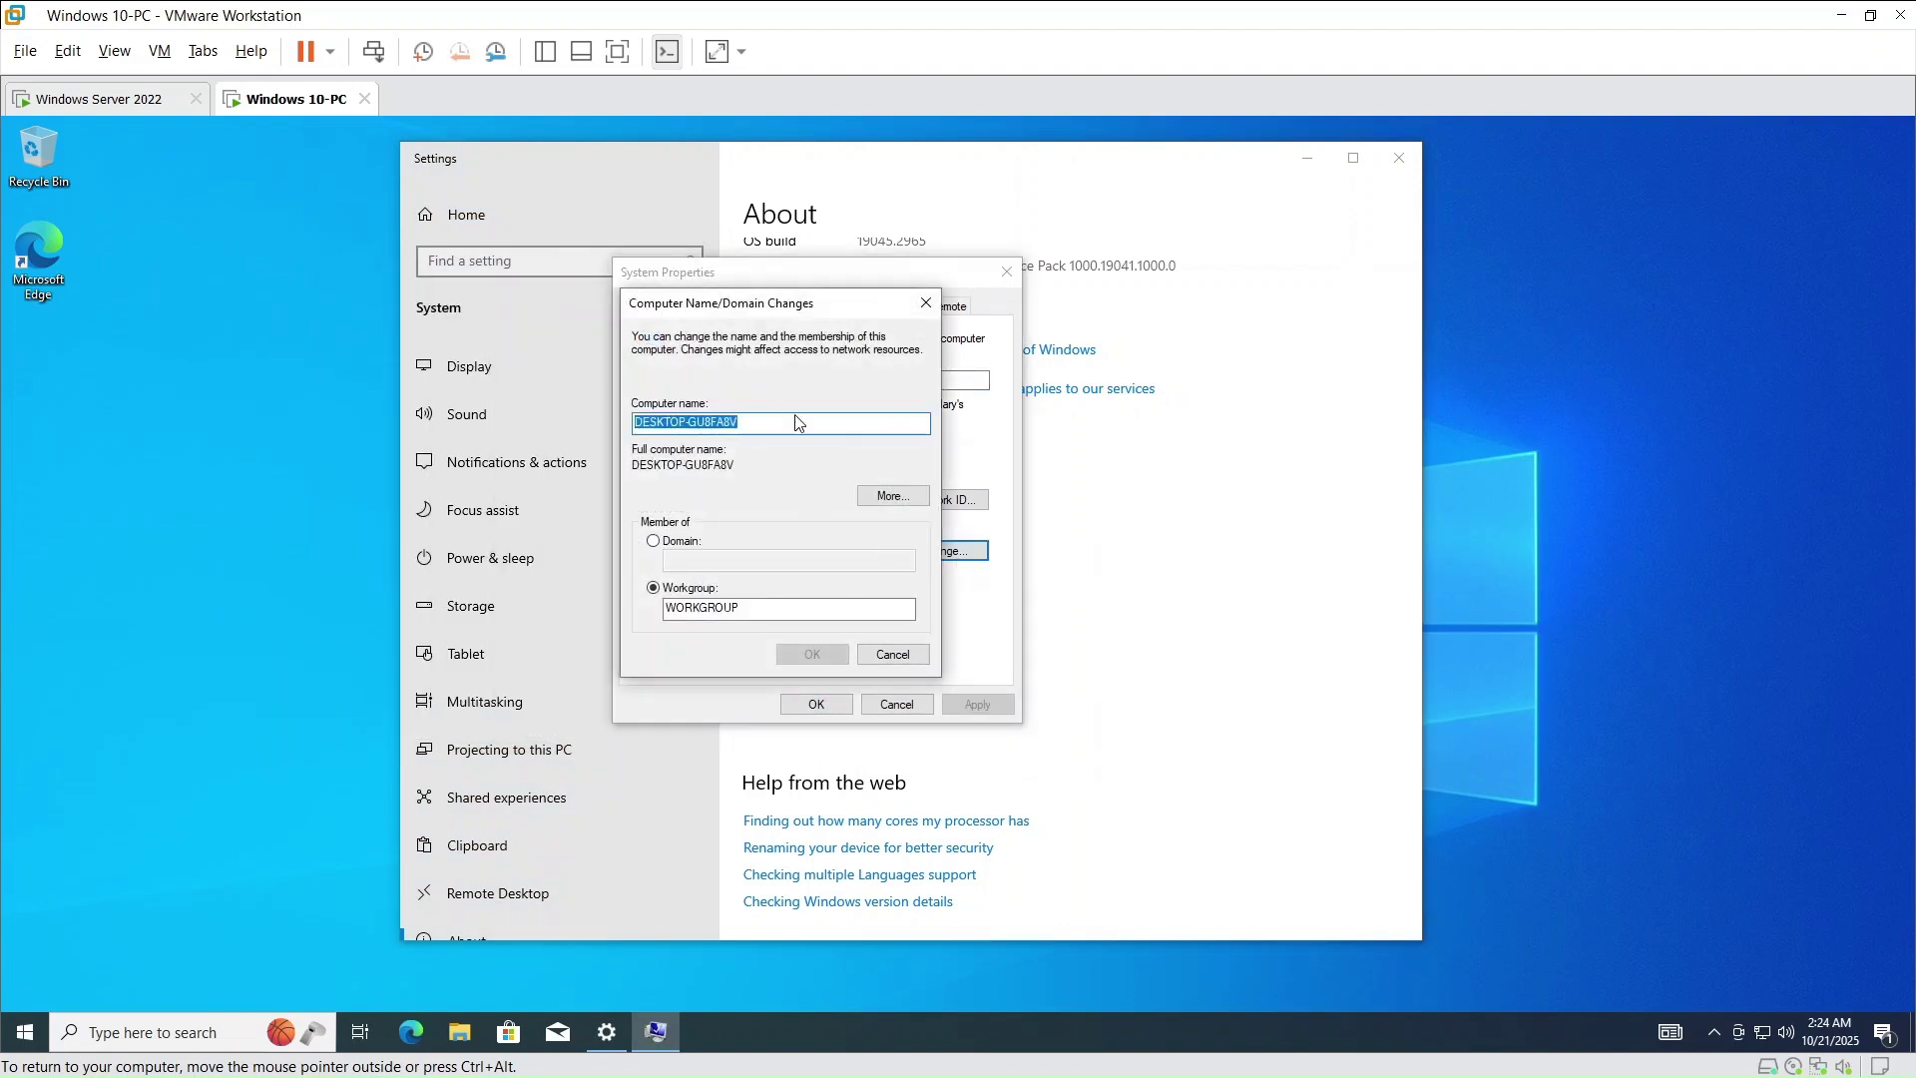
click(784, 427)
double_click(784, 427)
click(784, 427)
key(BackSpace)
key(BackSpace)
key(BackSpace)
key(BackSpace)
key(BackSpace)
key(BackSpace)
key(BackSpace)
key(BackSpace)
key(BackSpace)
key(BackSpace)
key(BackSpace)
key(BackSpace)
key(BackSpace)
key(BackSpace)
key(BackSpace)
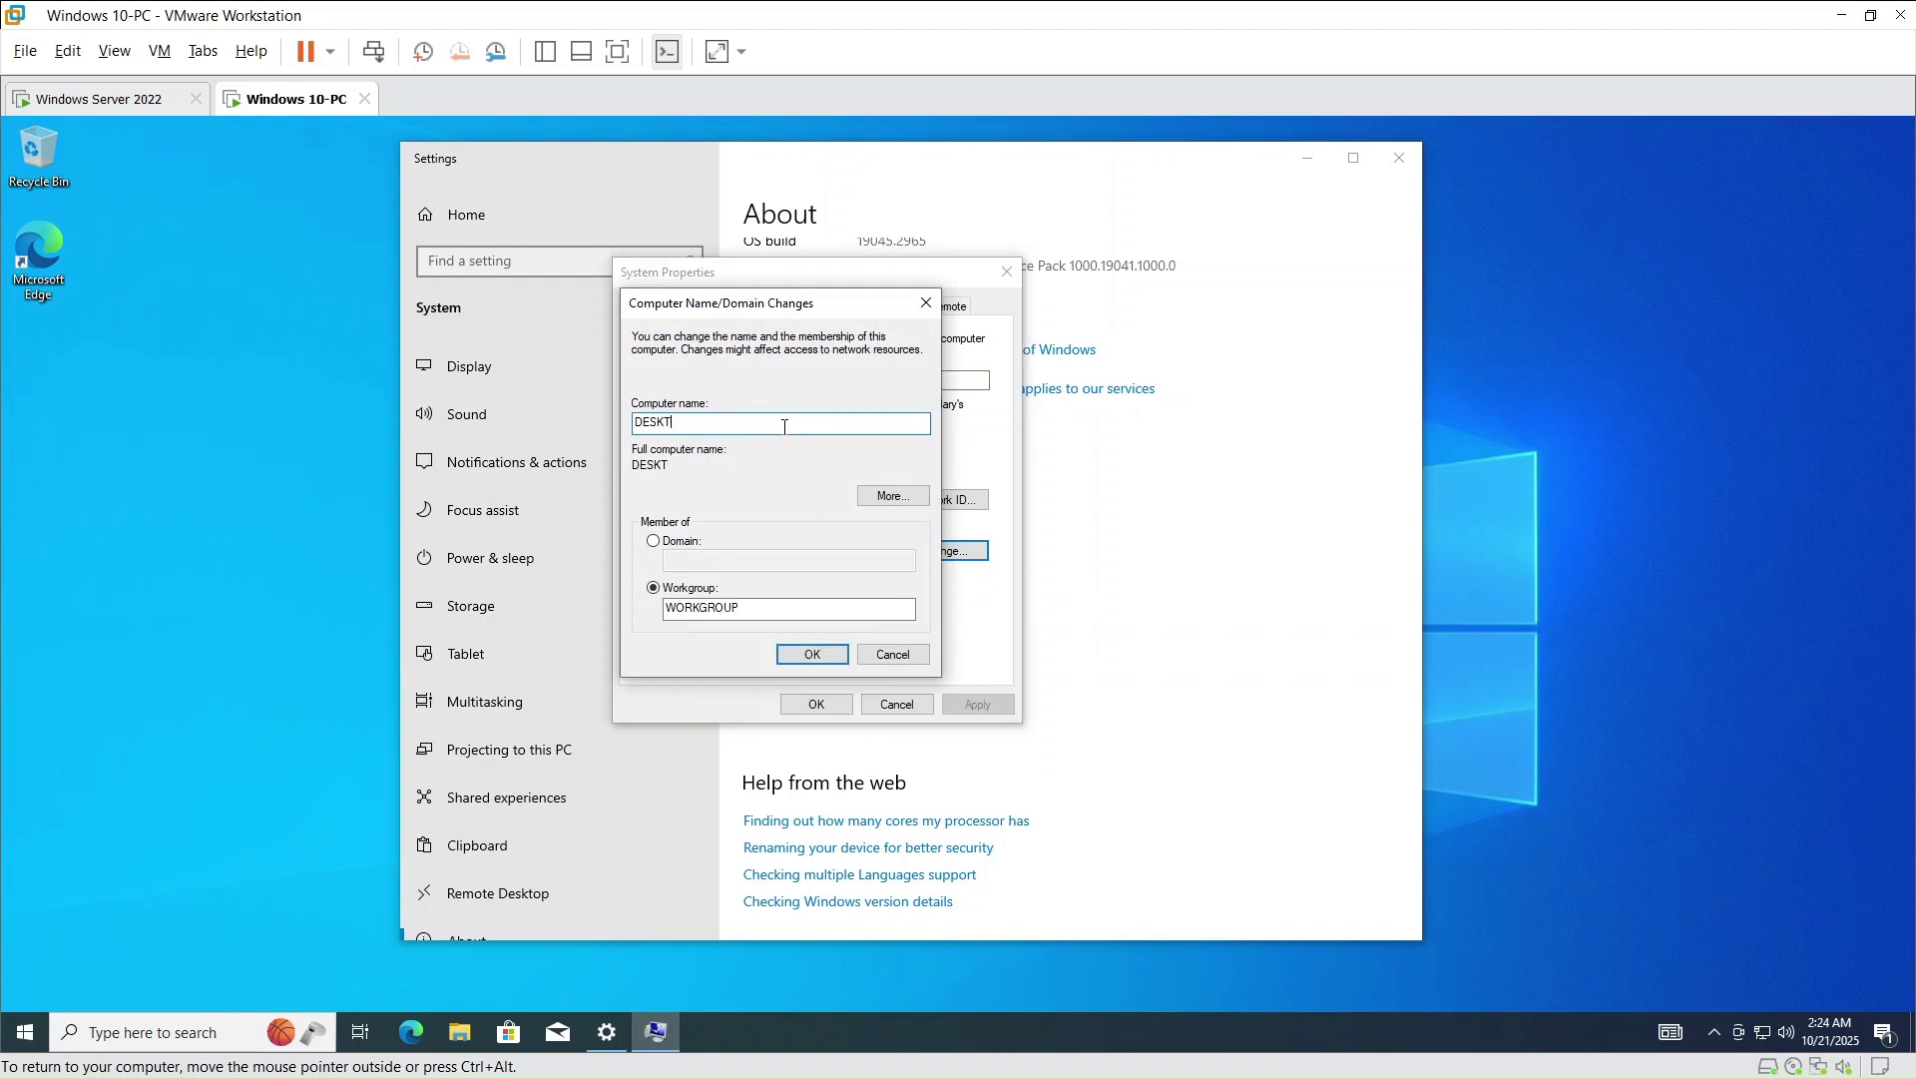
text(COMP01)
click(653, 541)
click(715, 561)
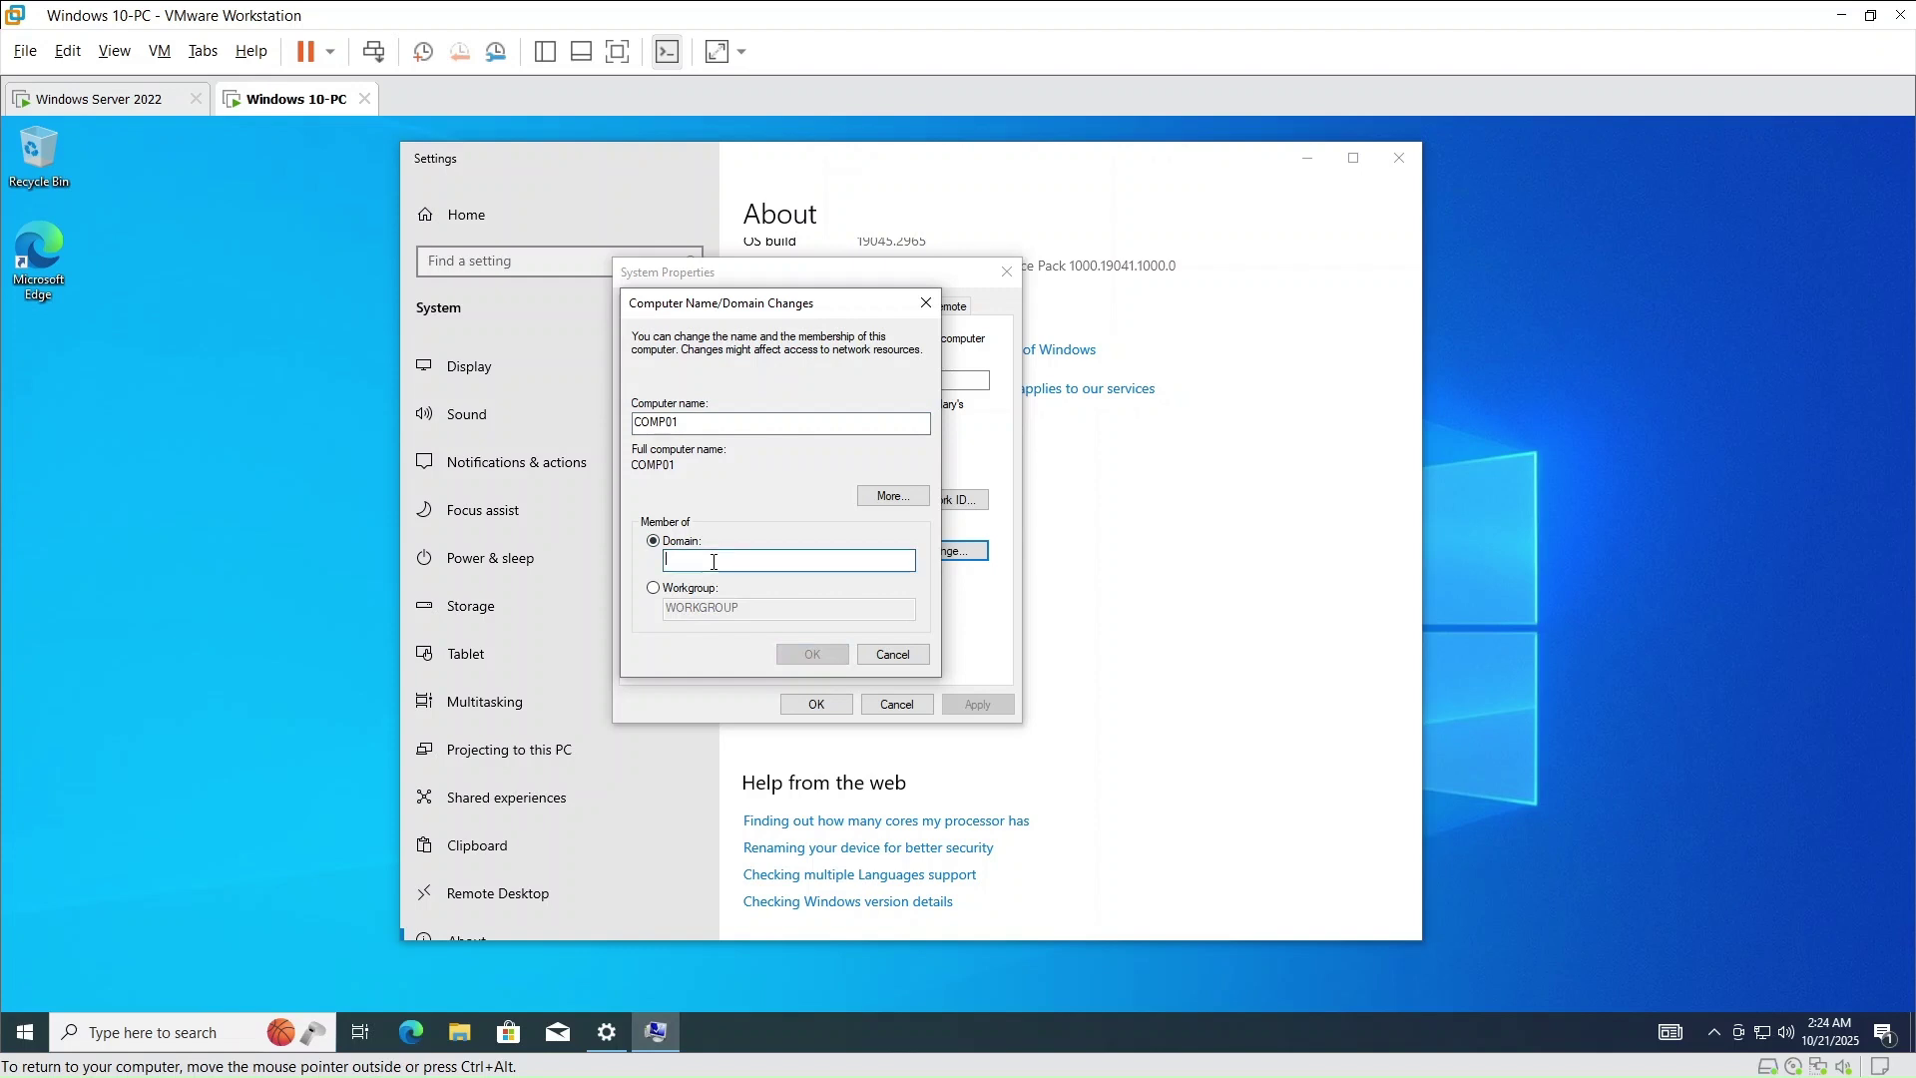
text(cyberjirde)
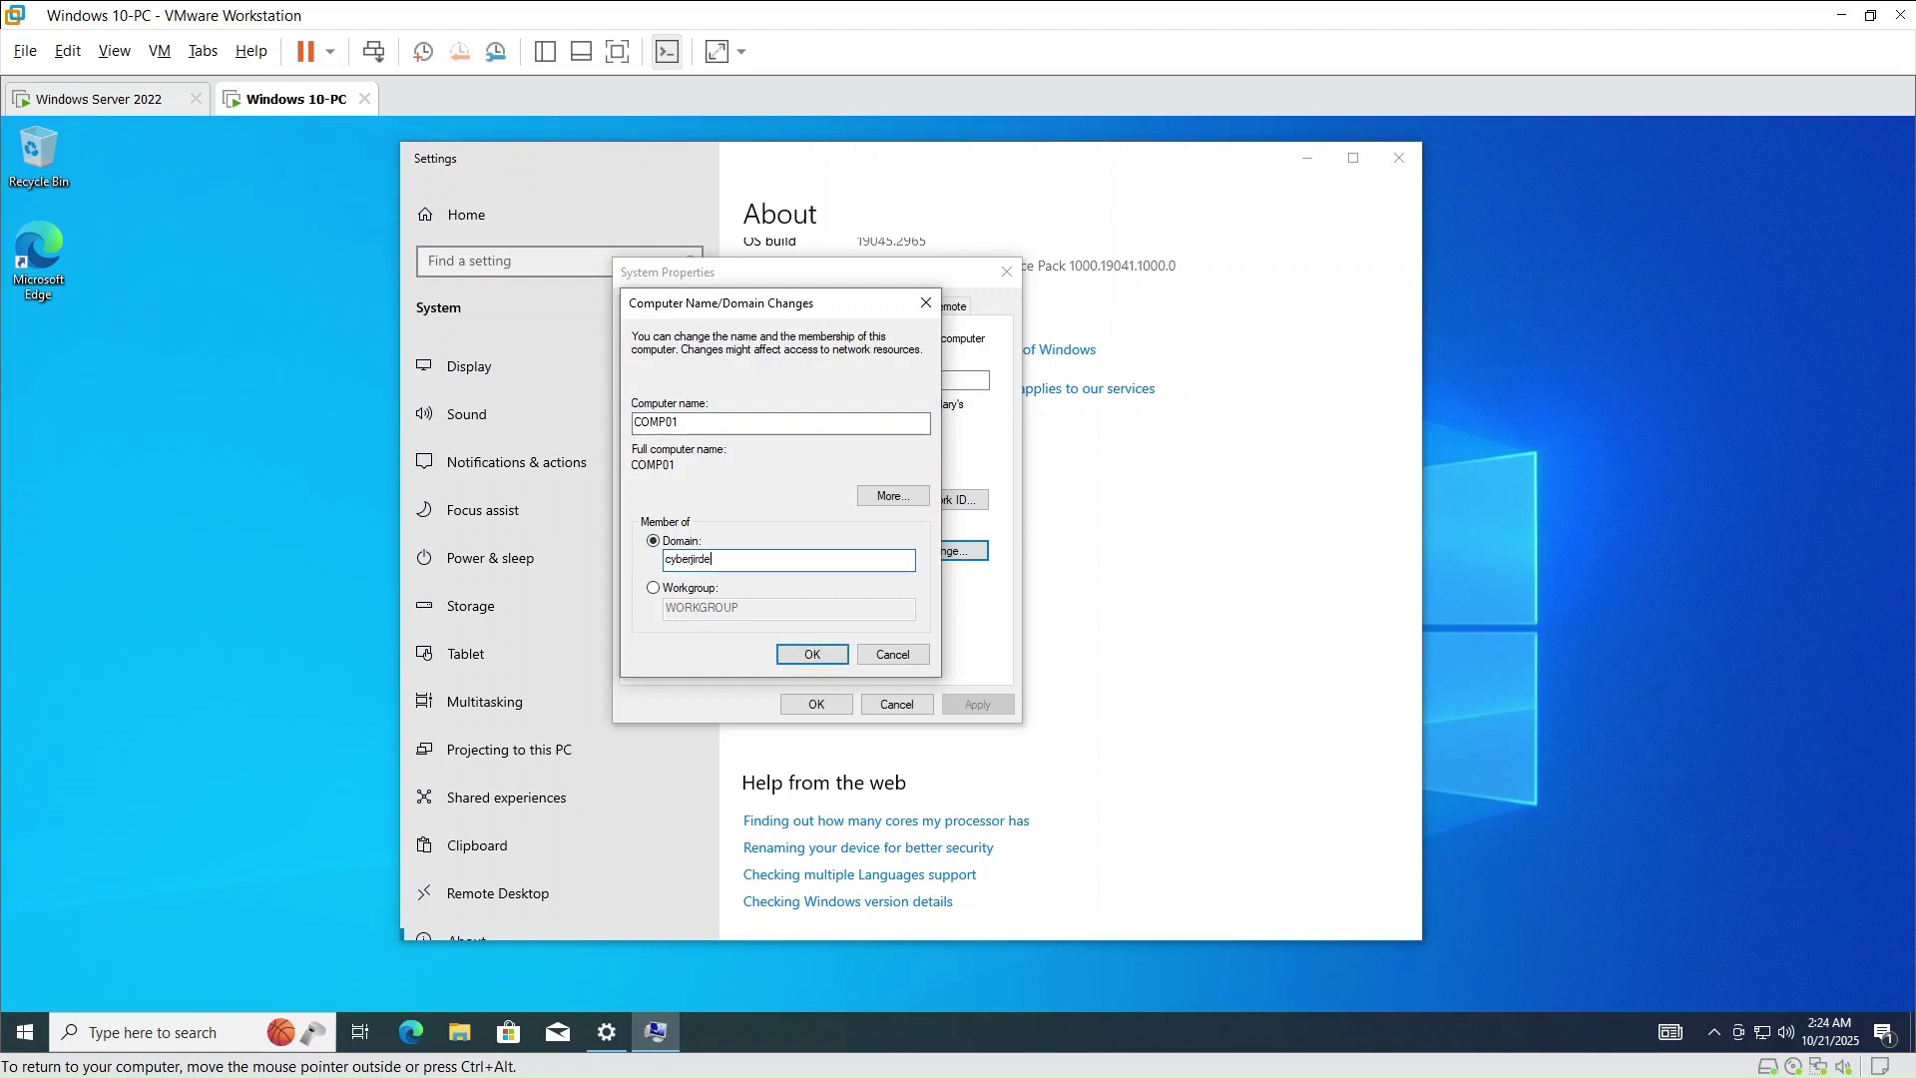
text(.local)
click(115, 98)
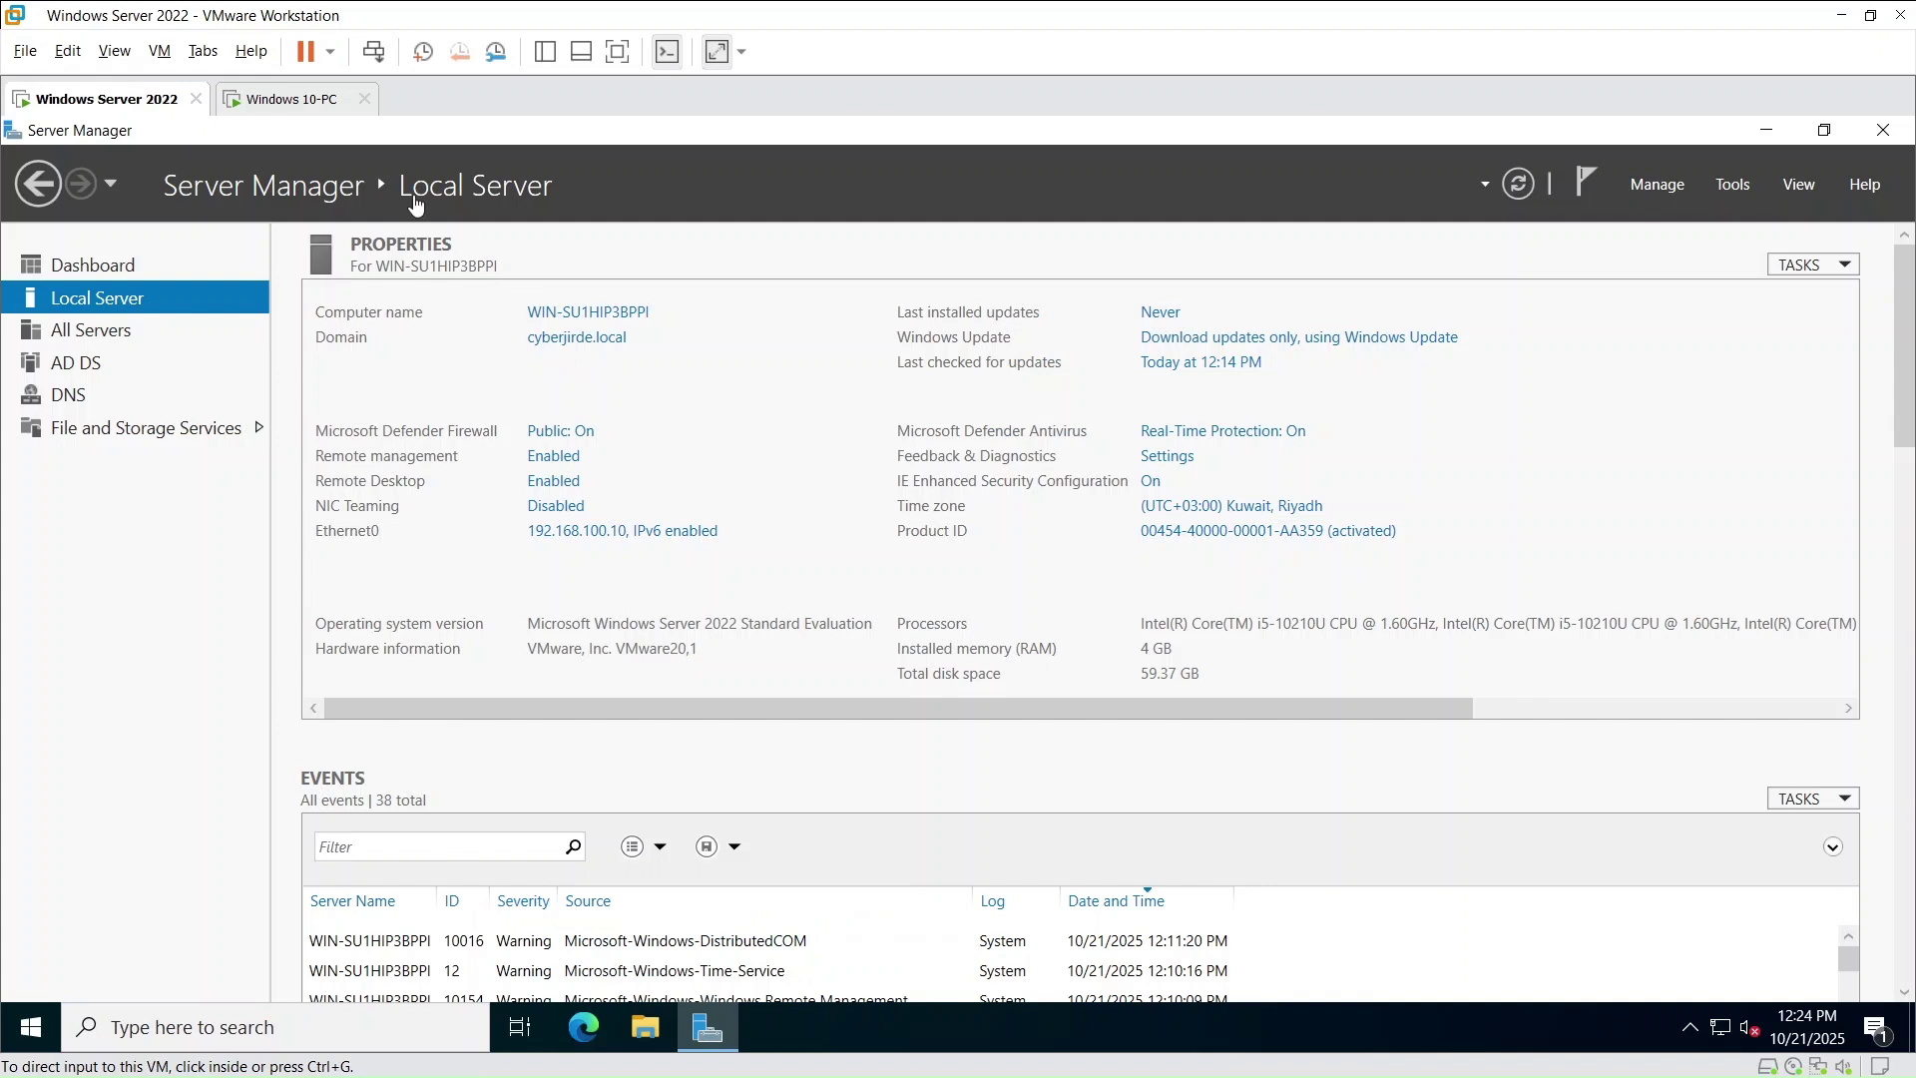
click(284, 98)
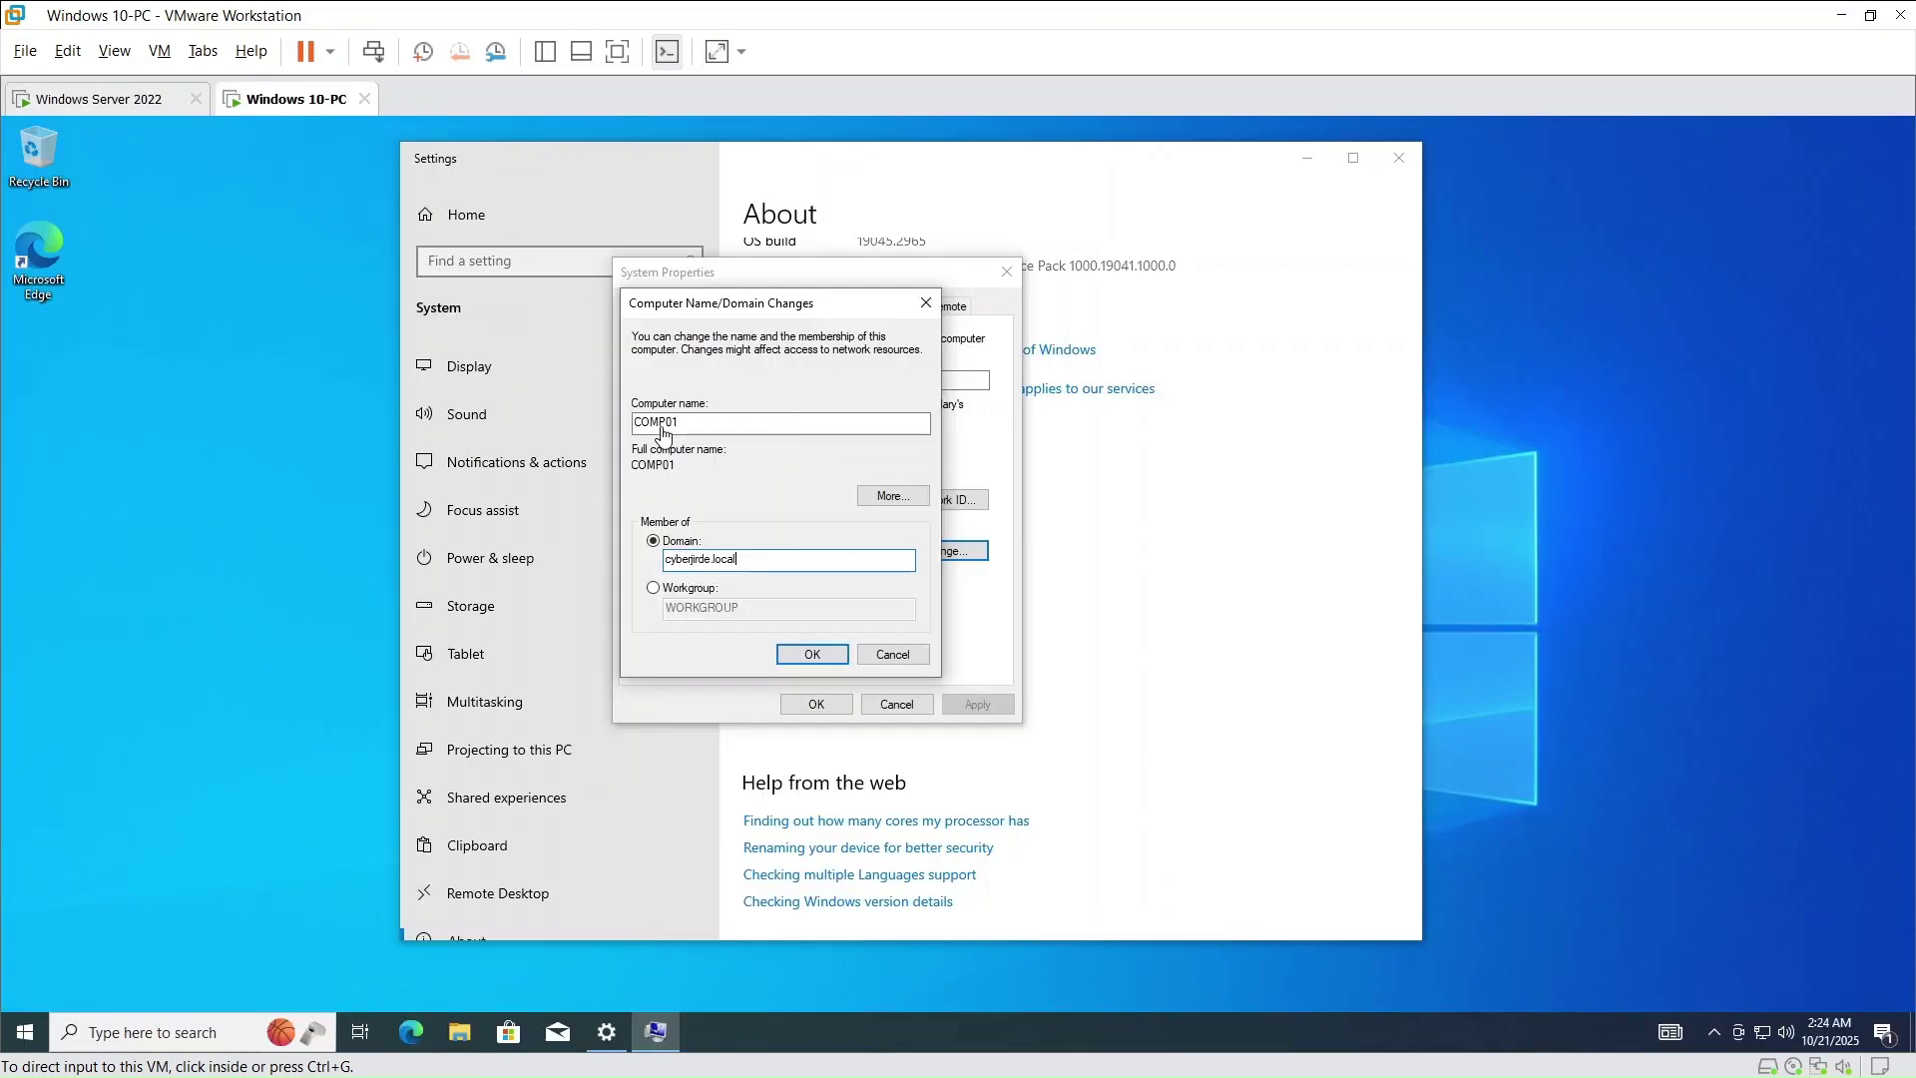
click(808, 656)
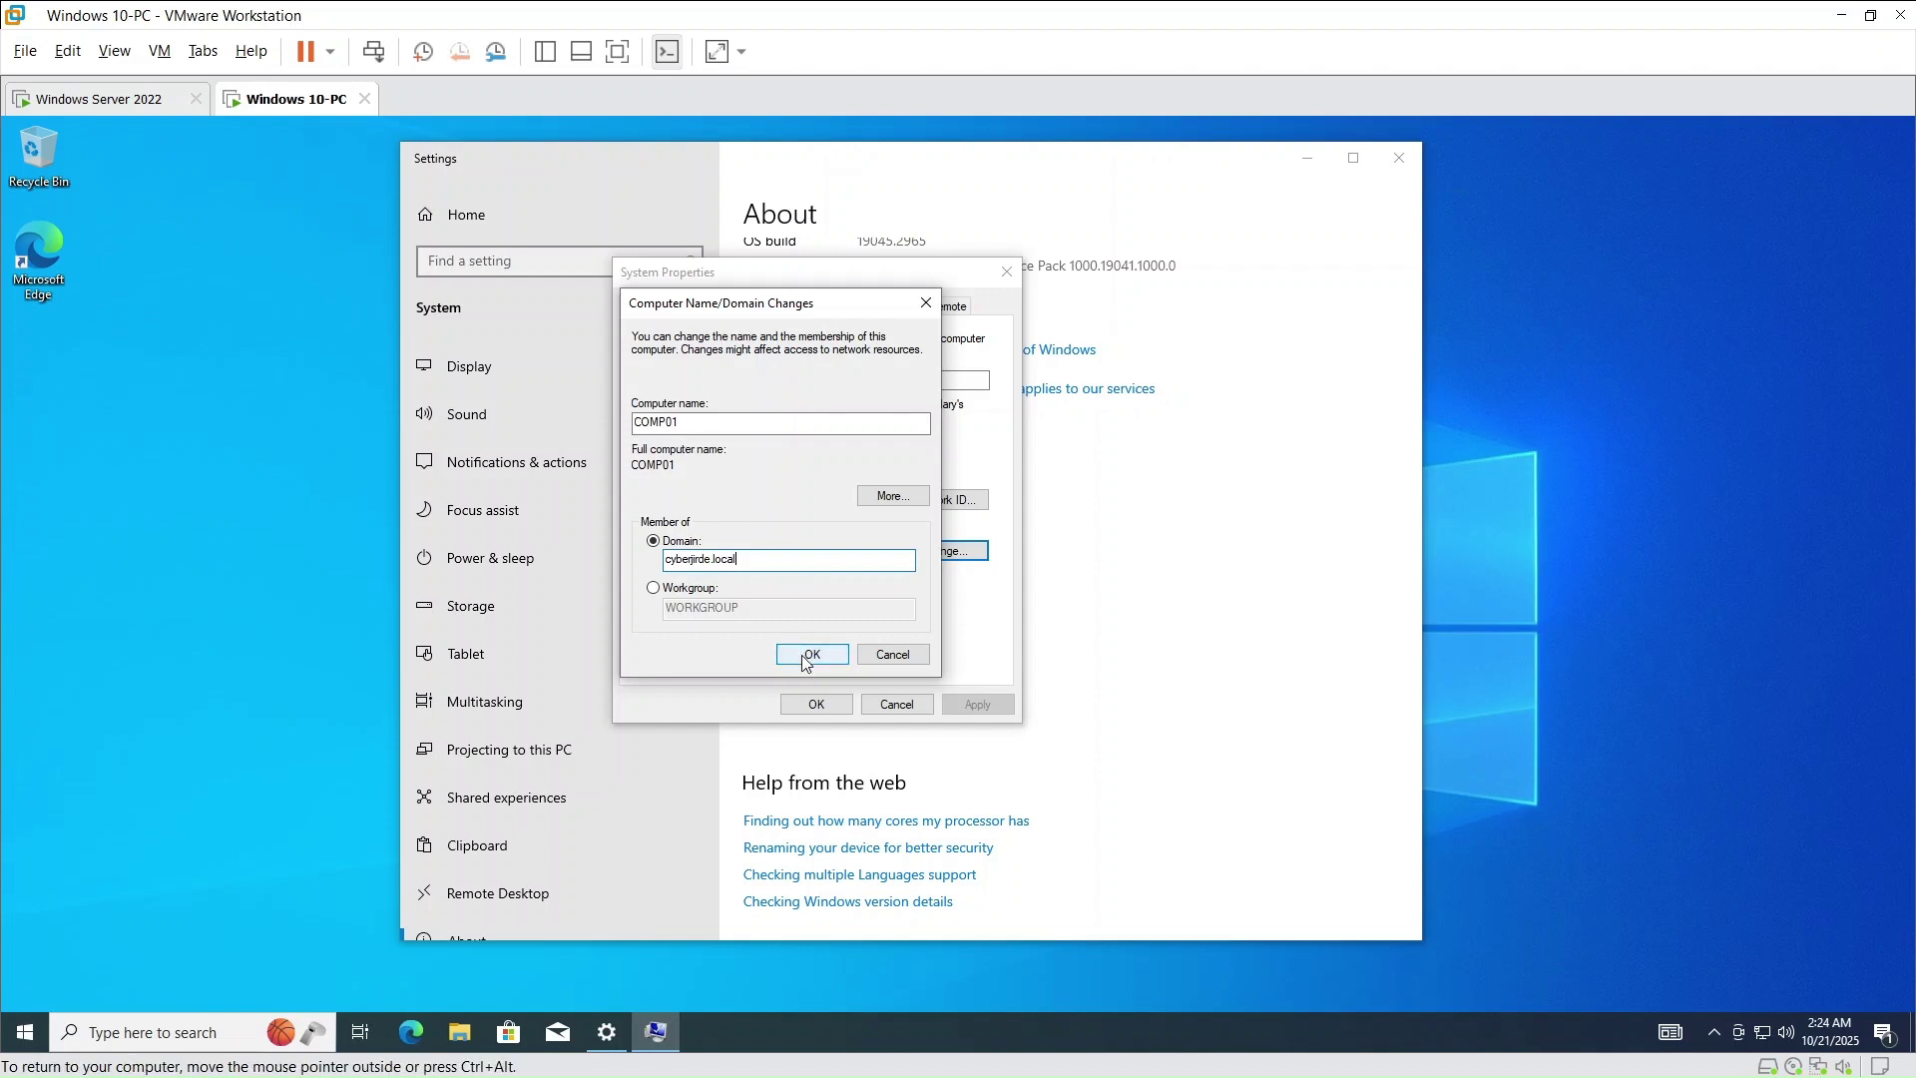
click(811, 656)
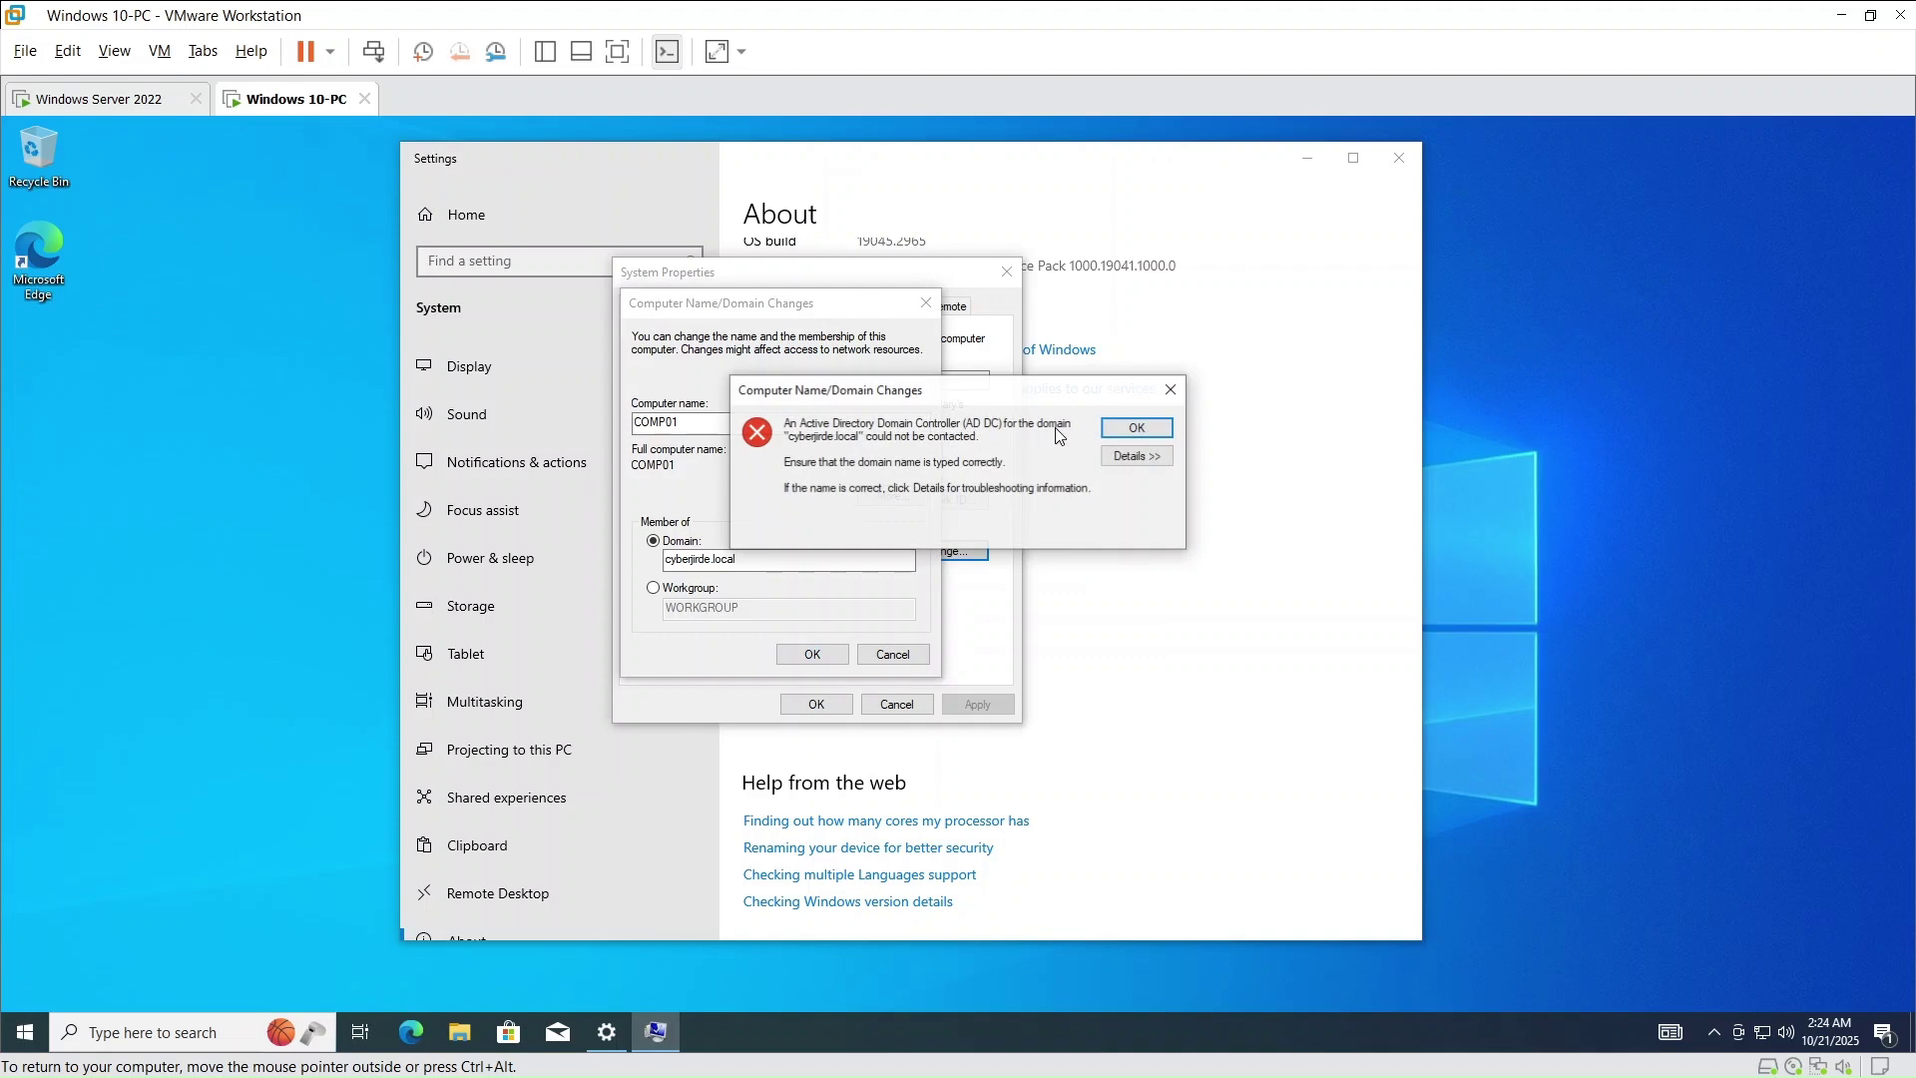
click(1138, 431)
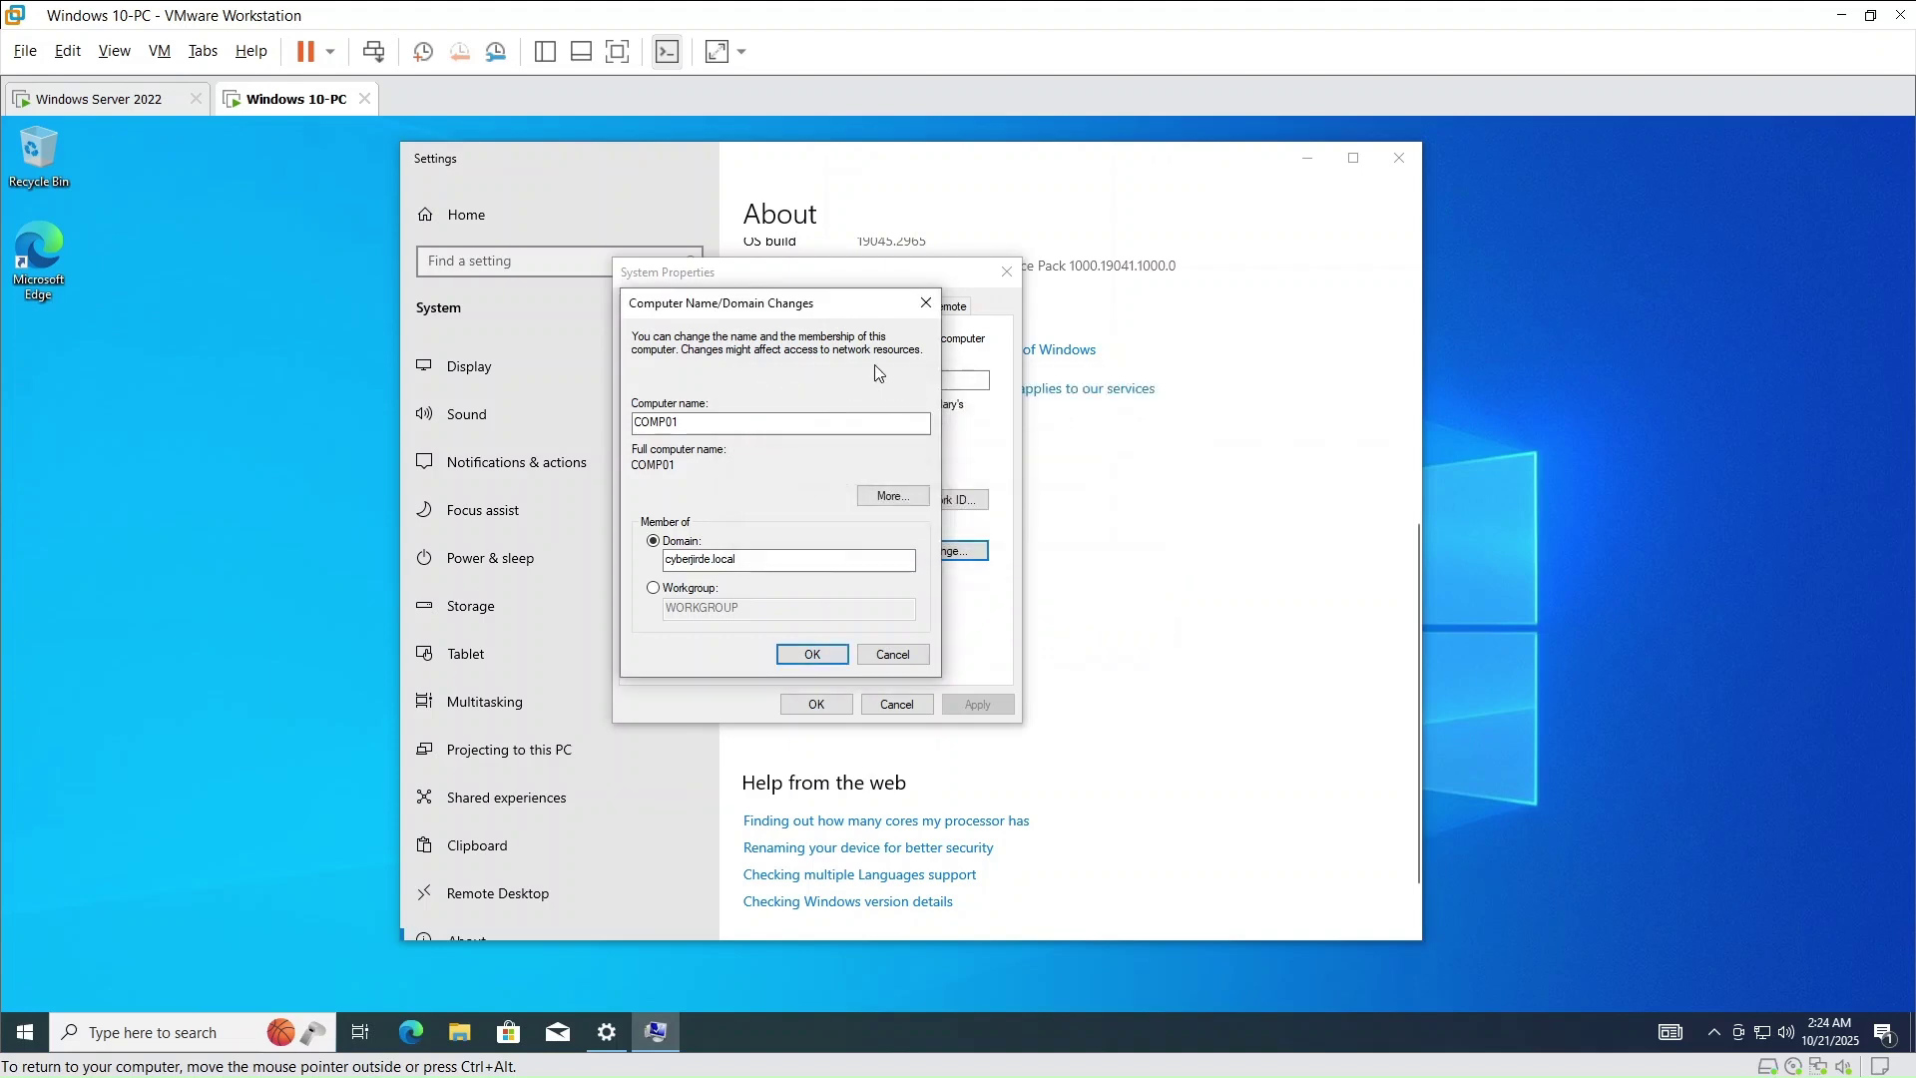
click(925, 302)
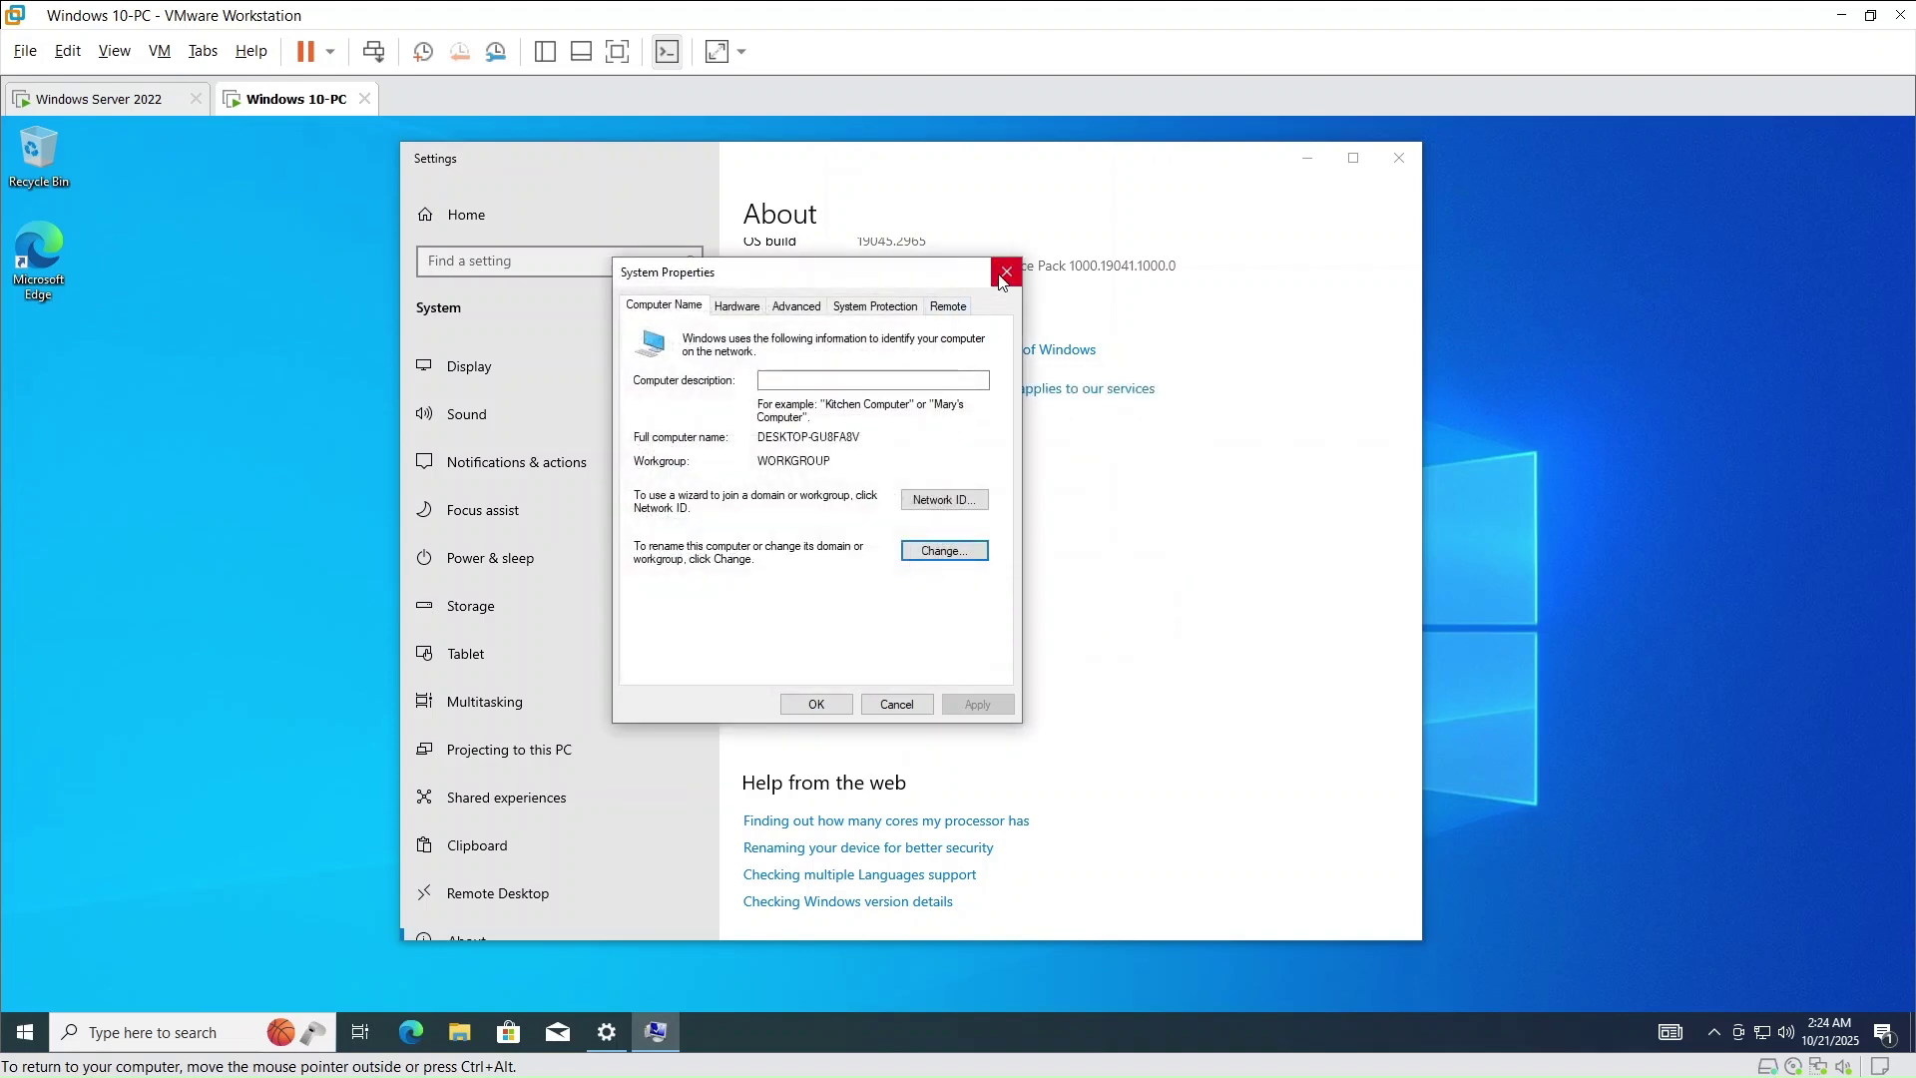
click(1006, 271)
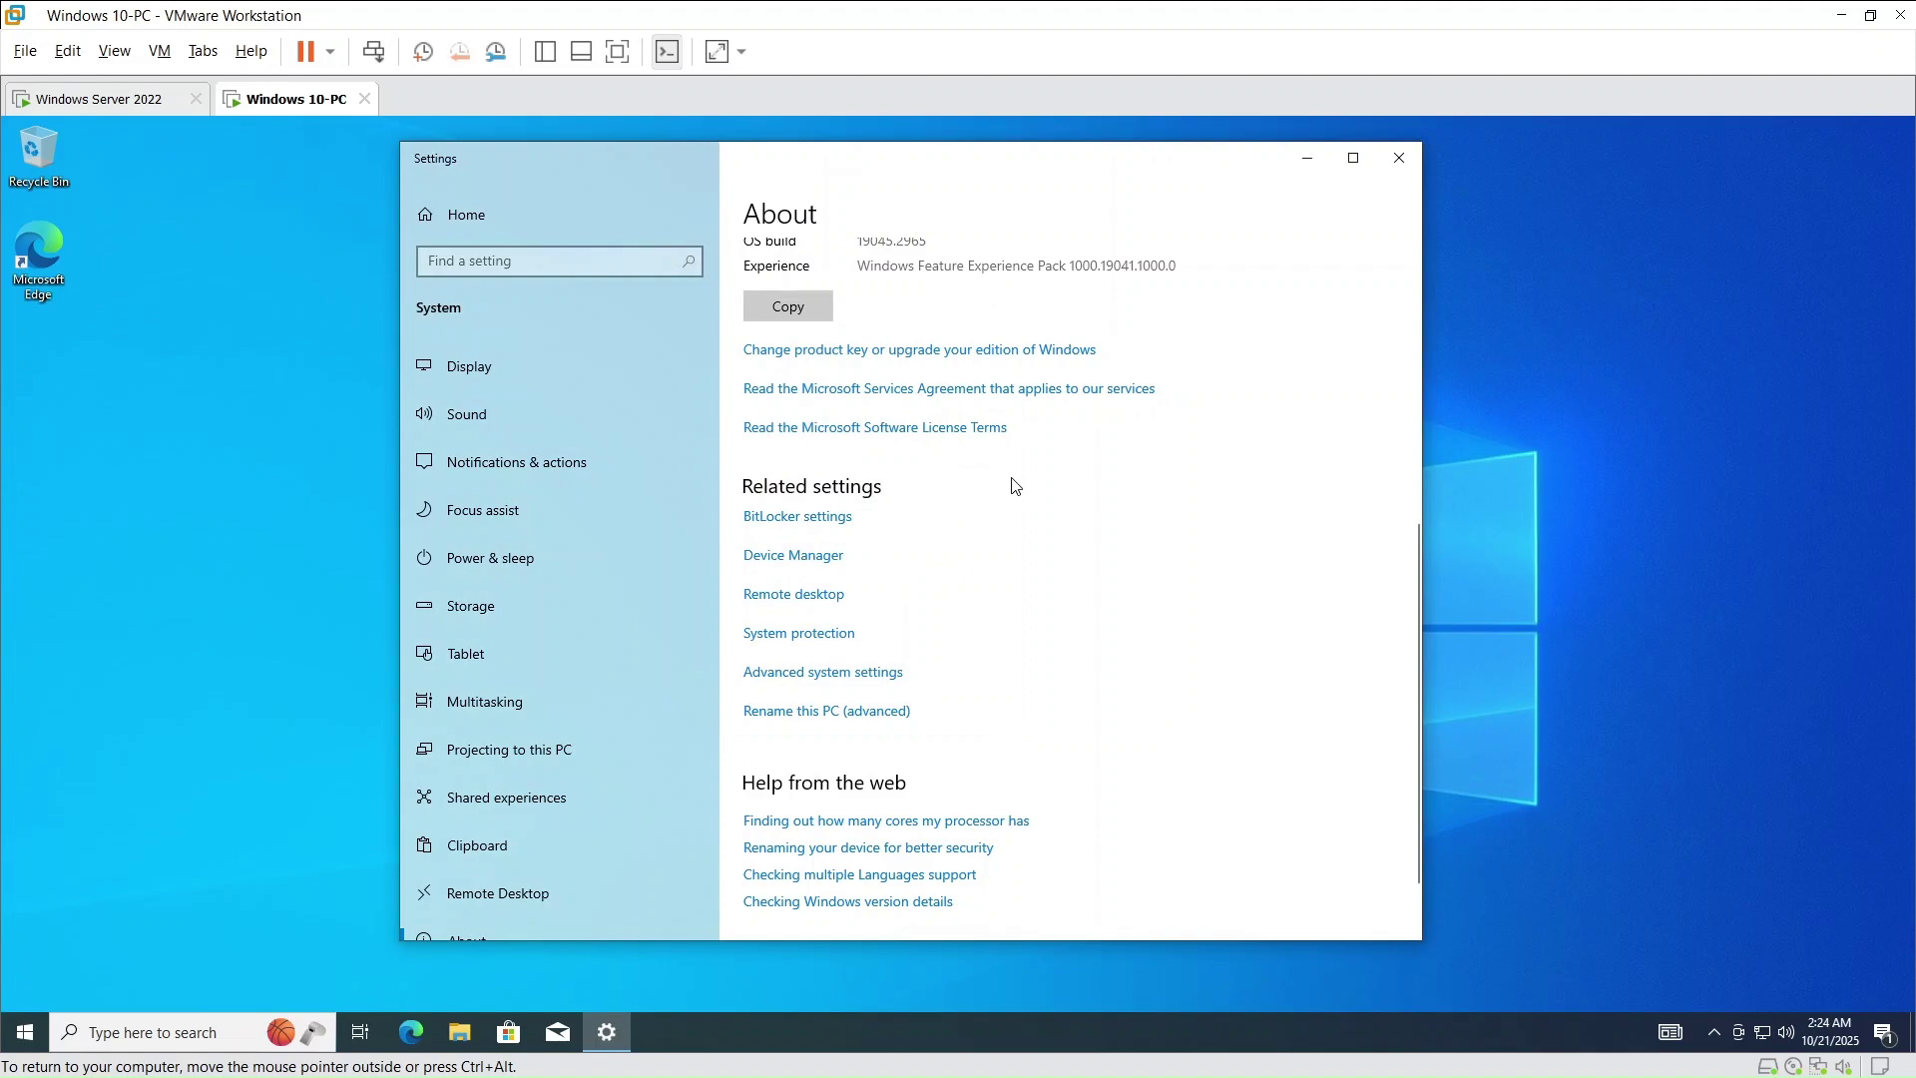
click(1399, 160)
- Open the Ethernet0 adapter's properties from the Network & Internet settings
right_click(1766, 1033)
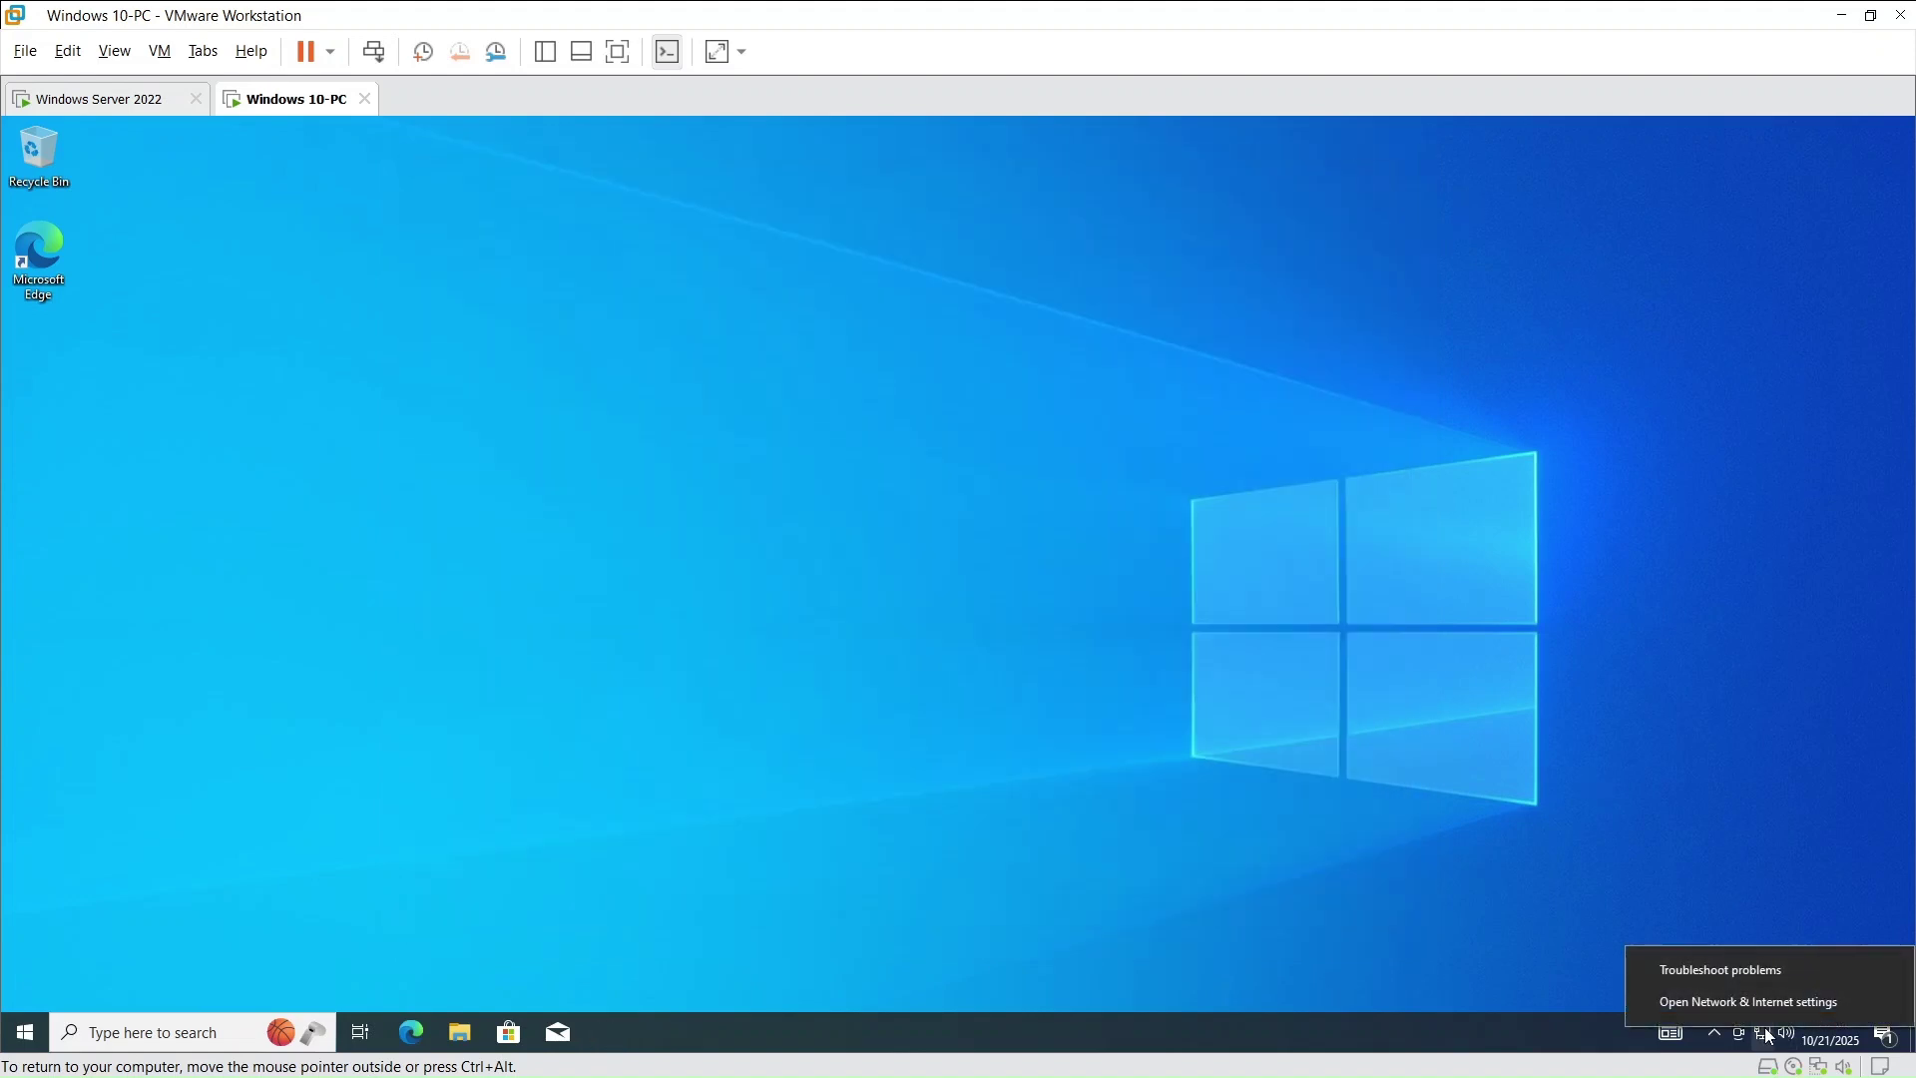
click(1752, 994)
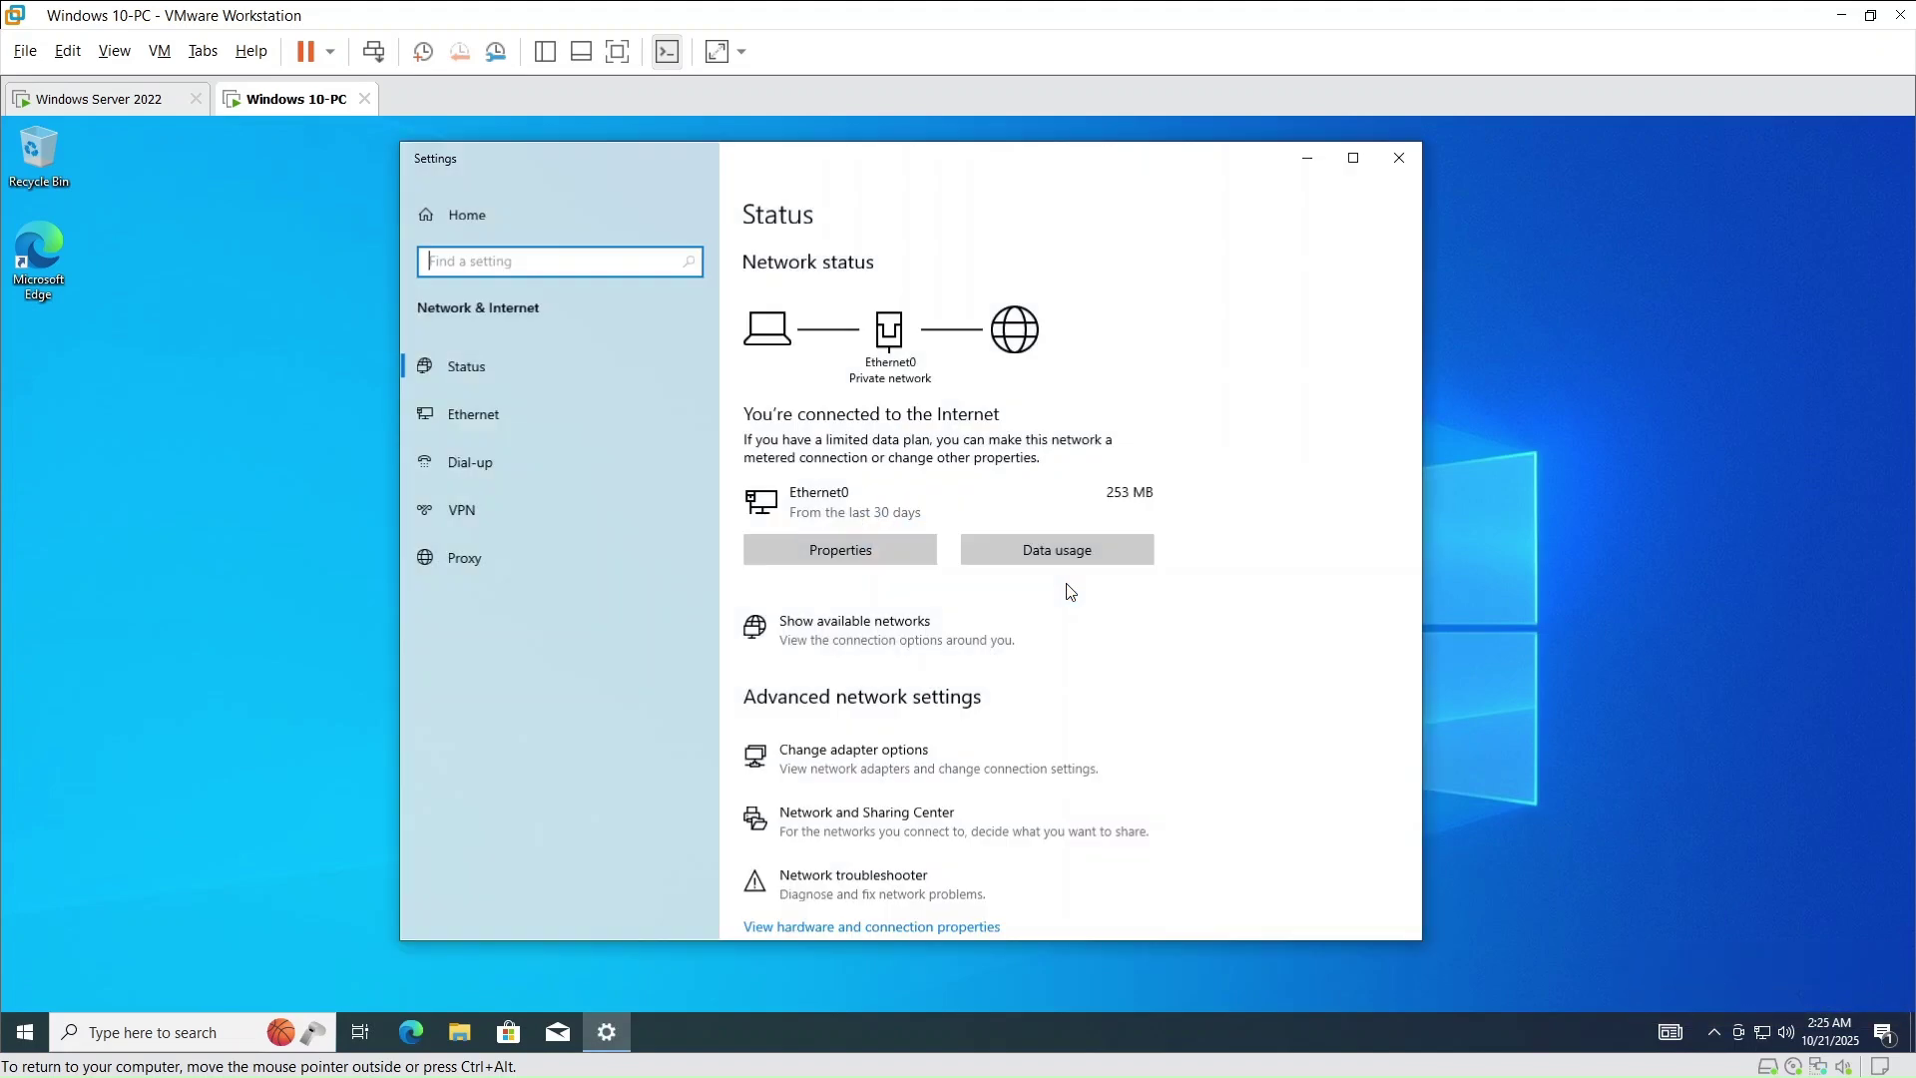
click(511, 397)
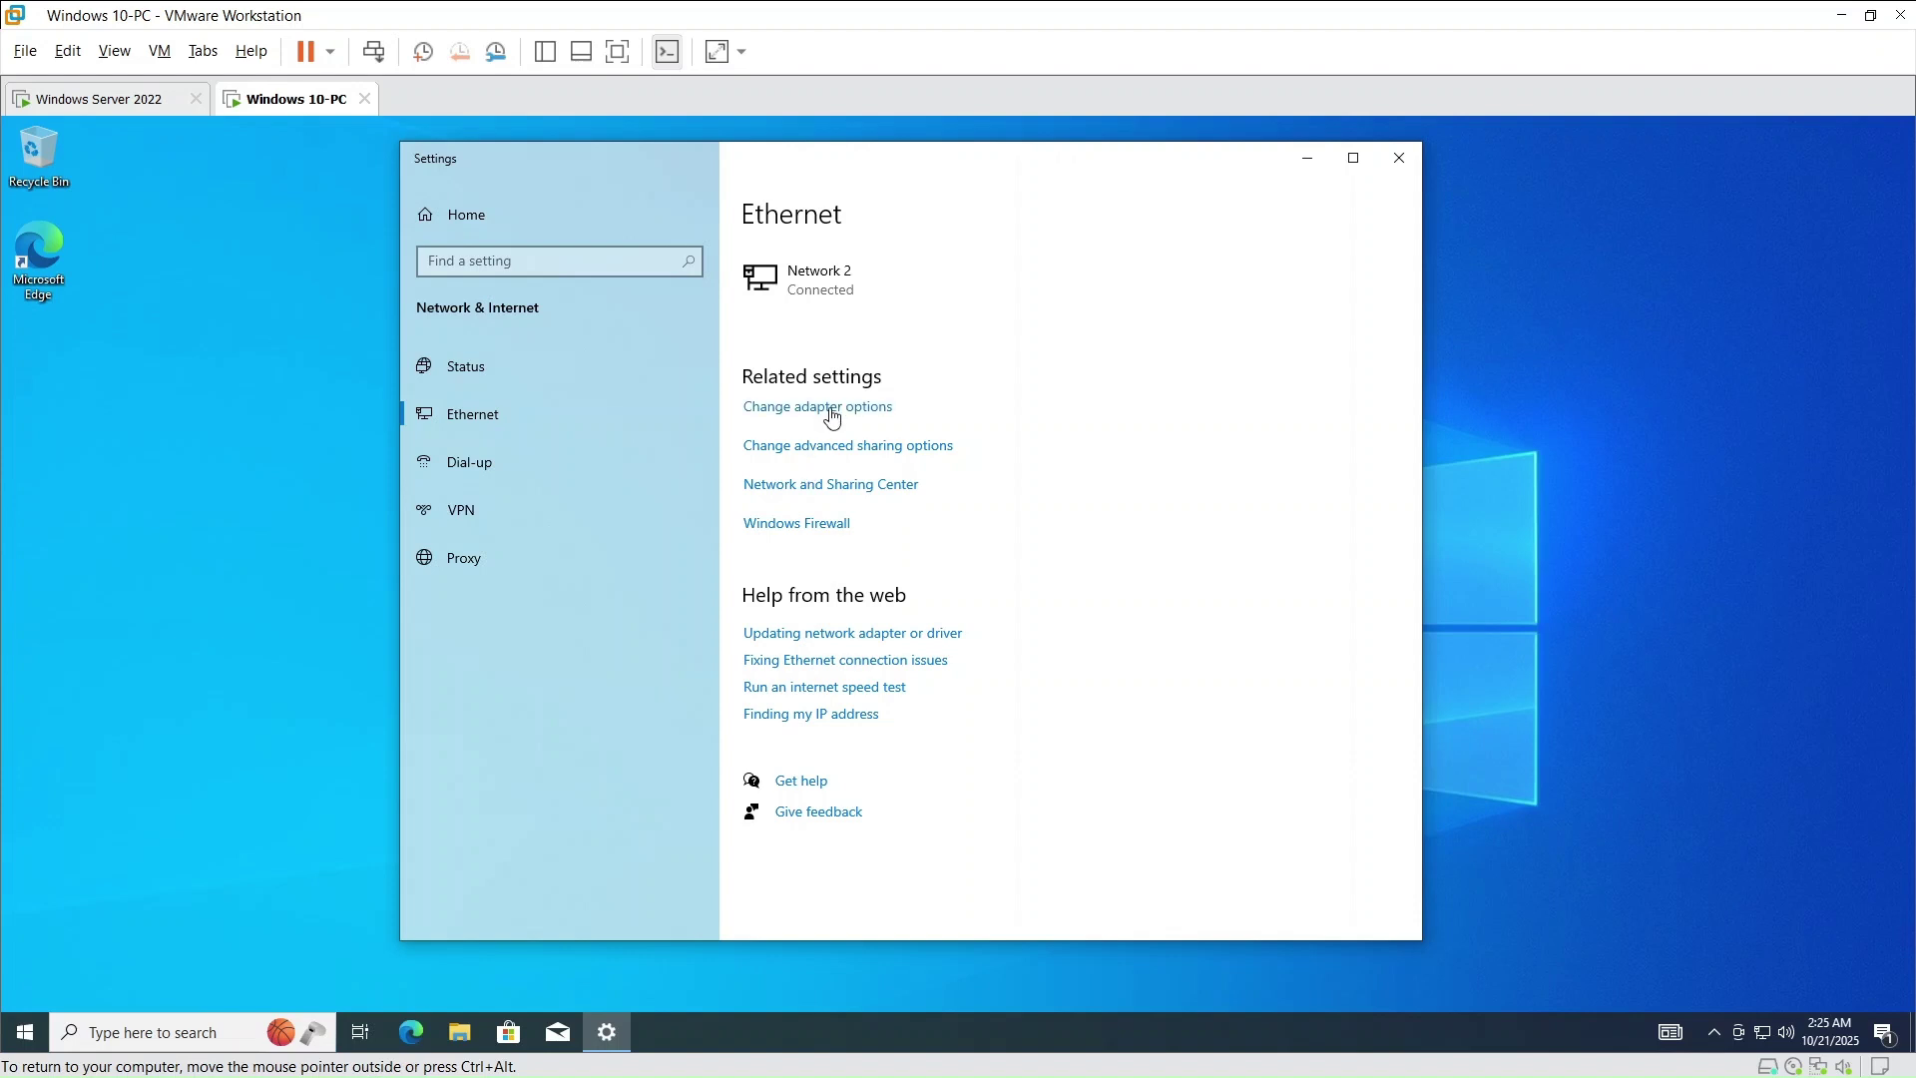
click(828, 413)
click(531, 396)
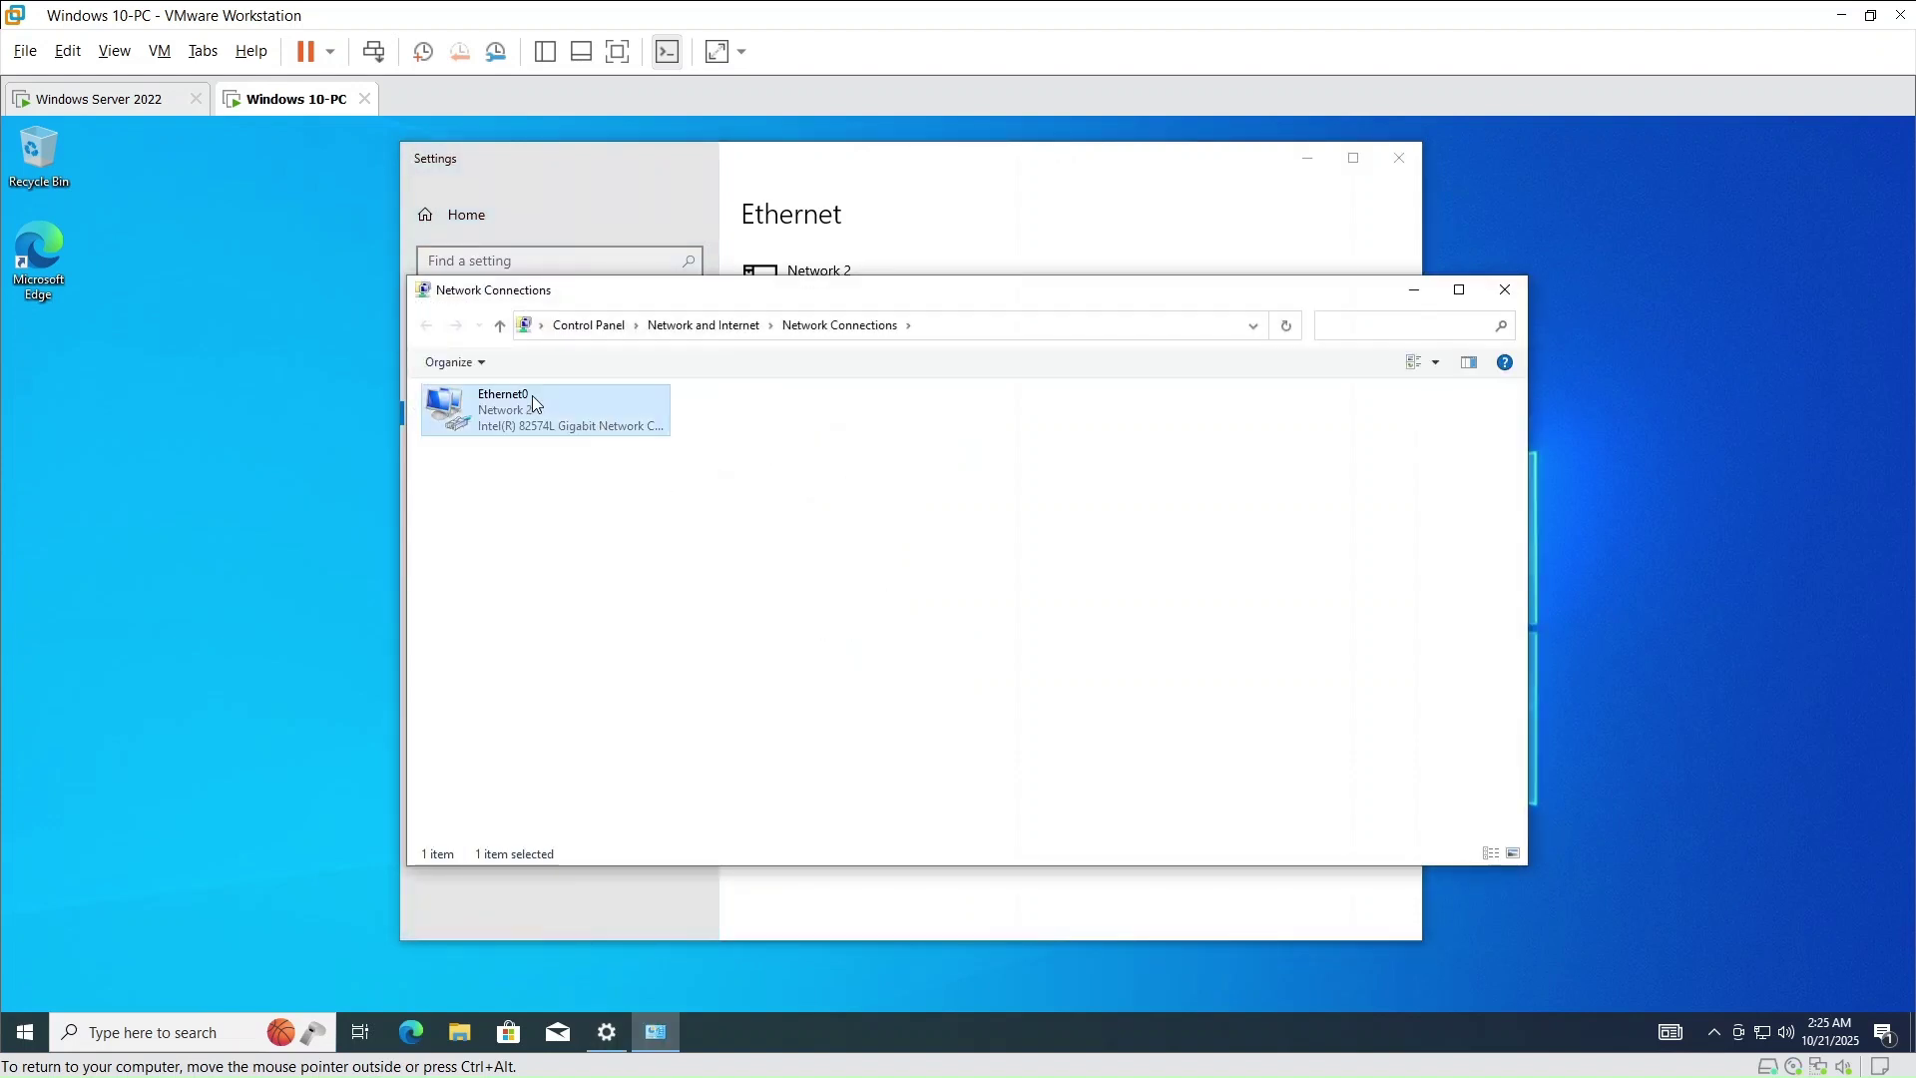
right_click(531, 416)
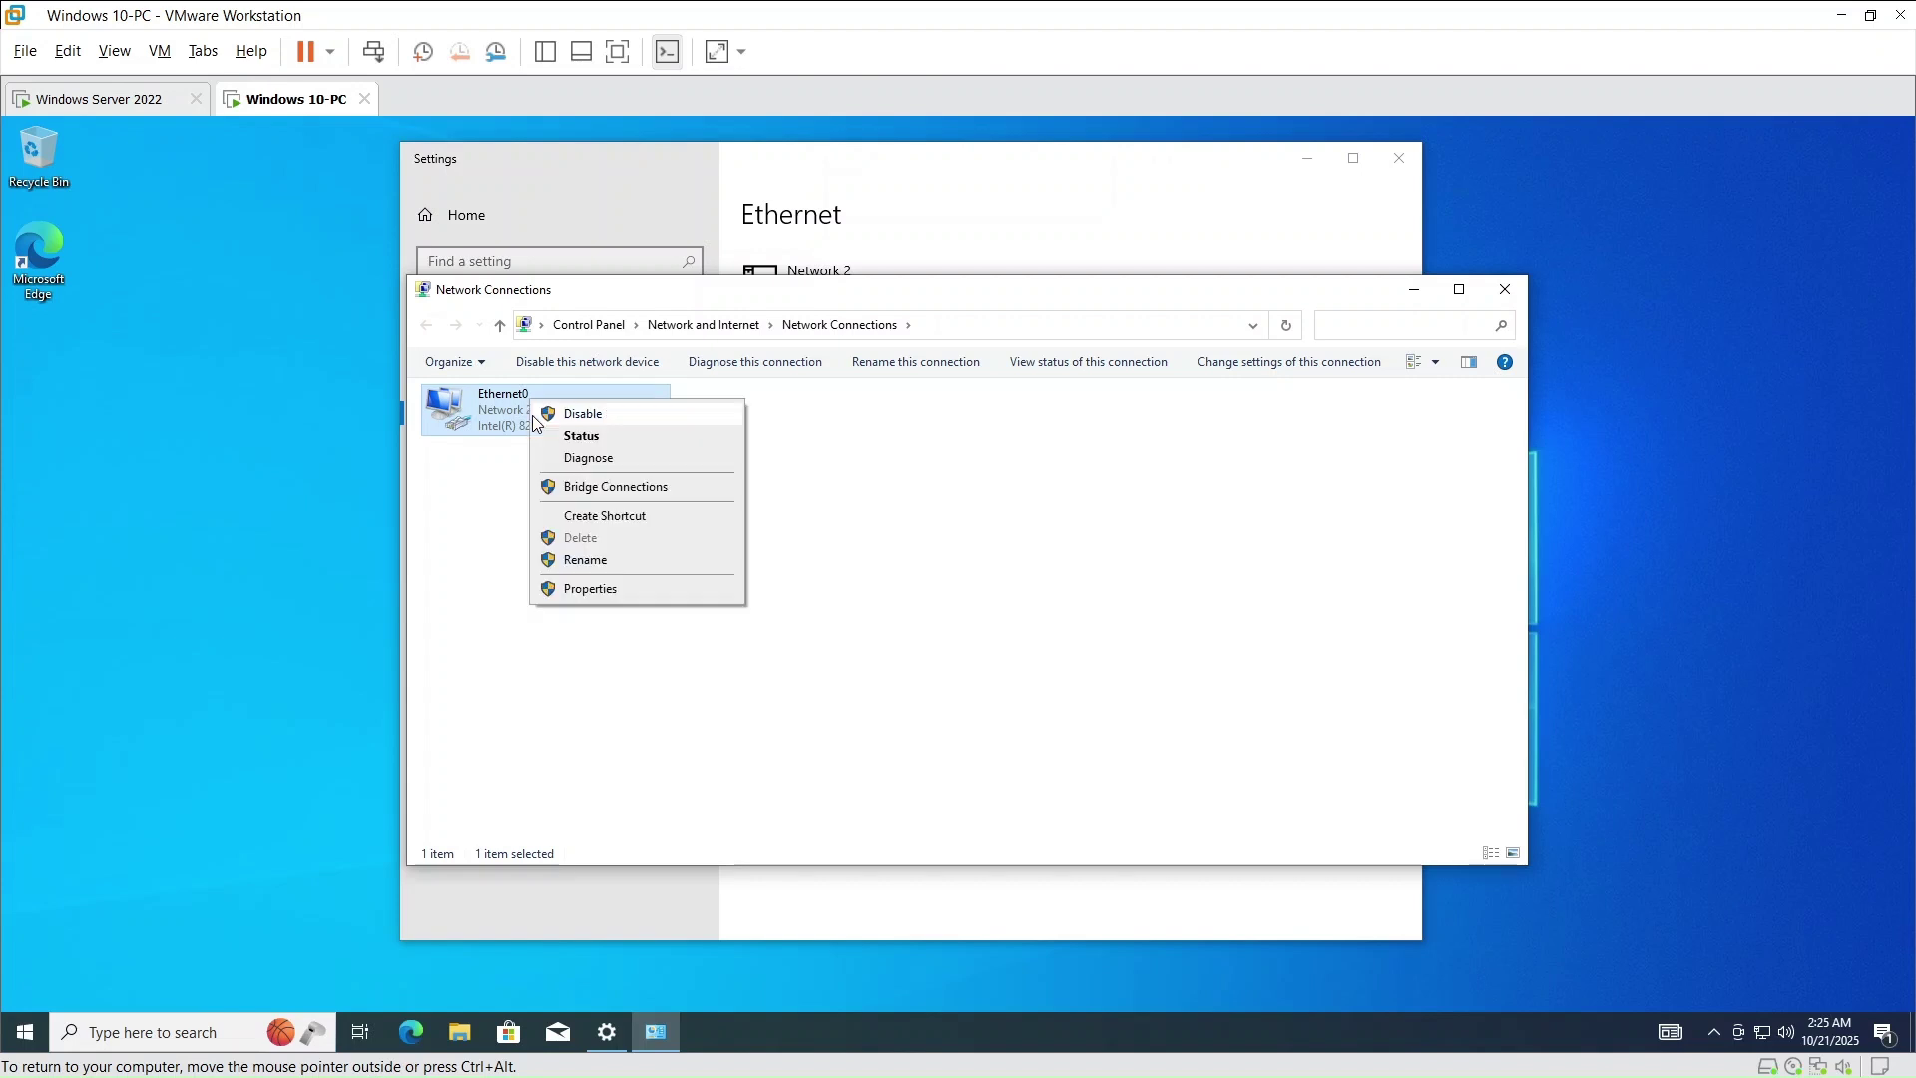
click(600, 592)
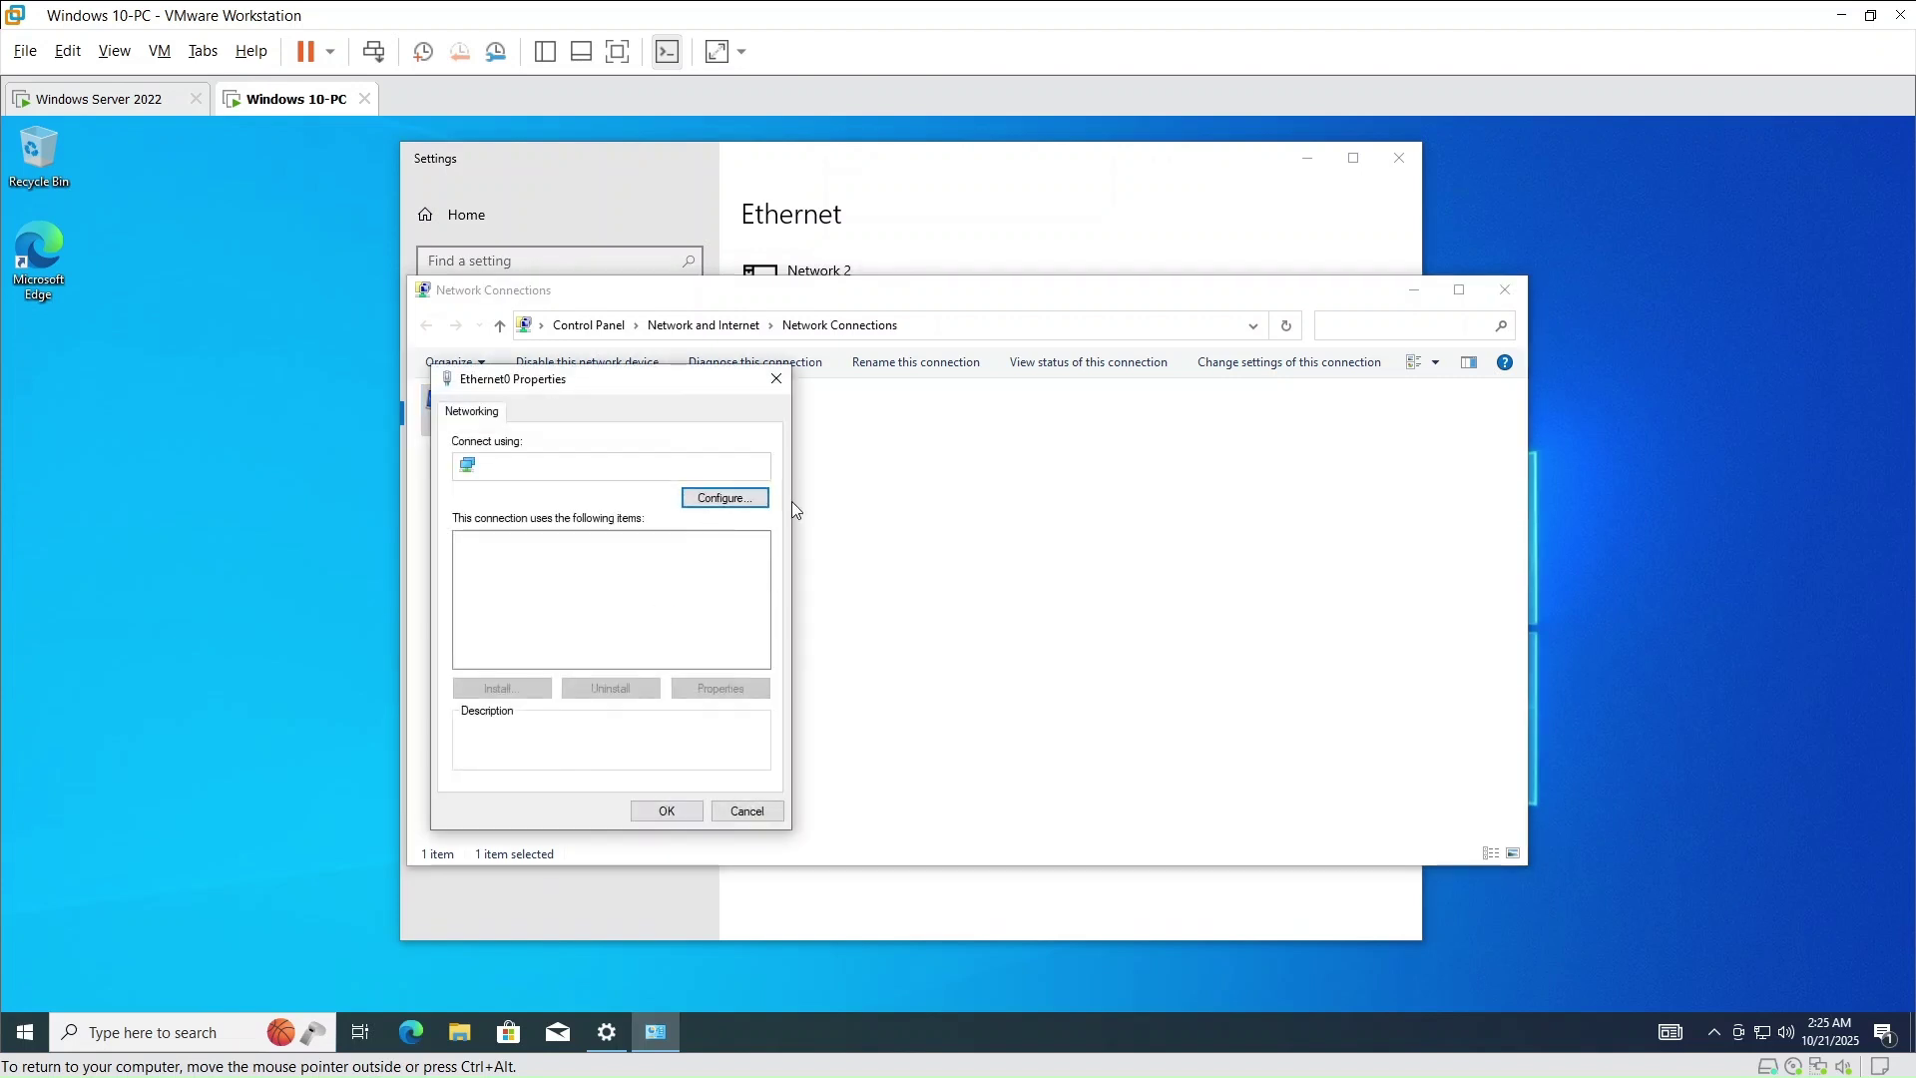
- In Ethernet0's IPv4 (TCP/IPv4) properties, choose 'Use the following DNS server addresses'
drag(632, 393, 750, 321)
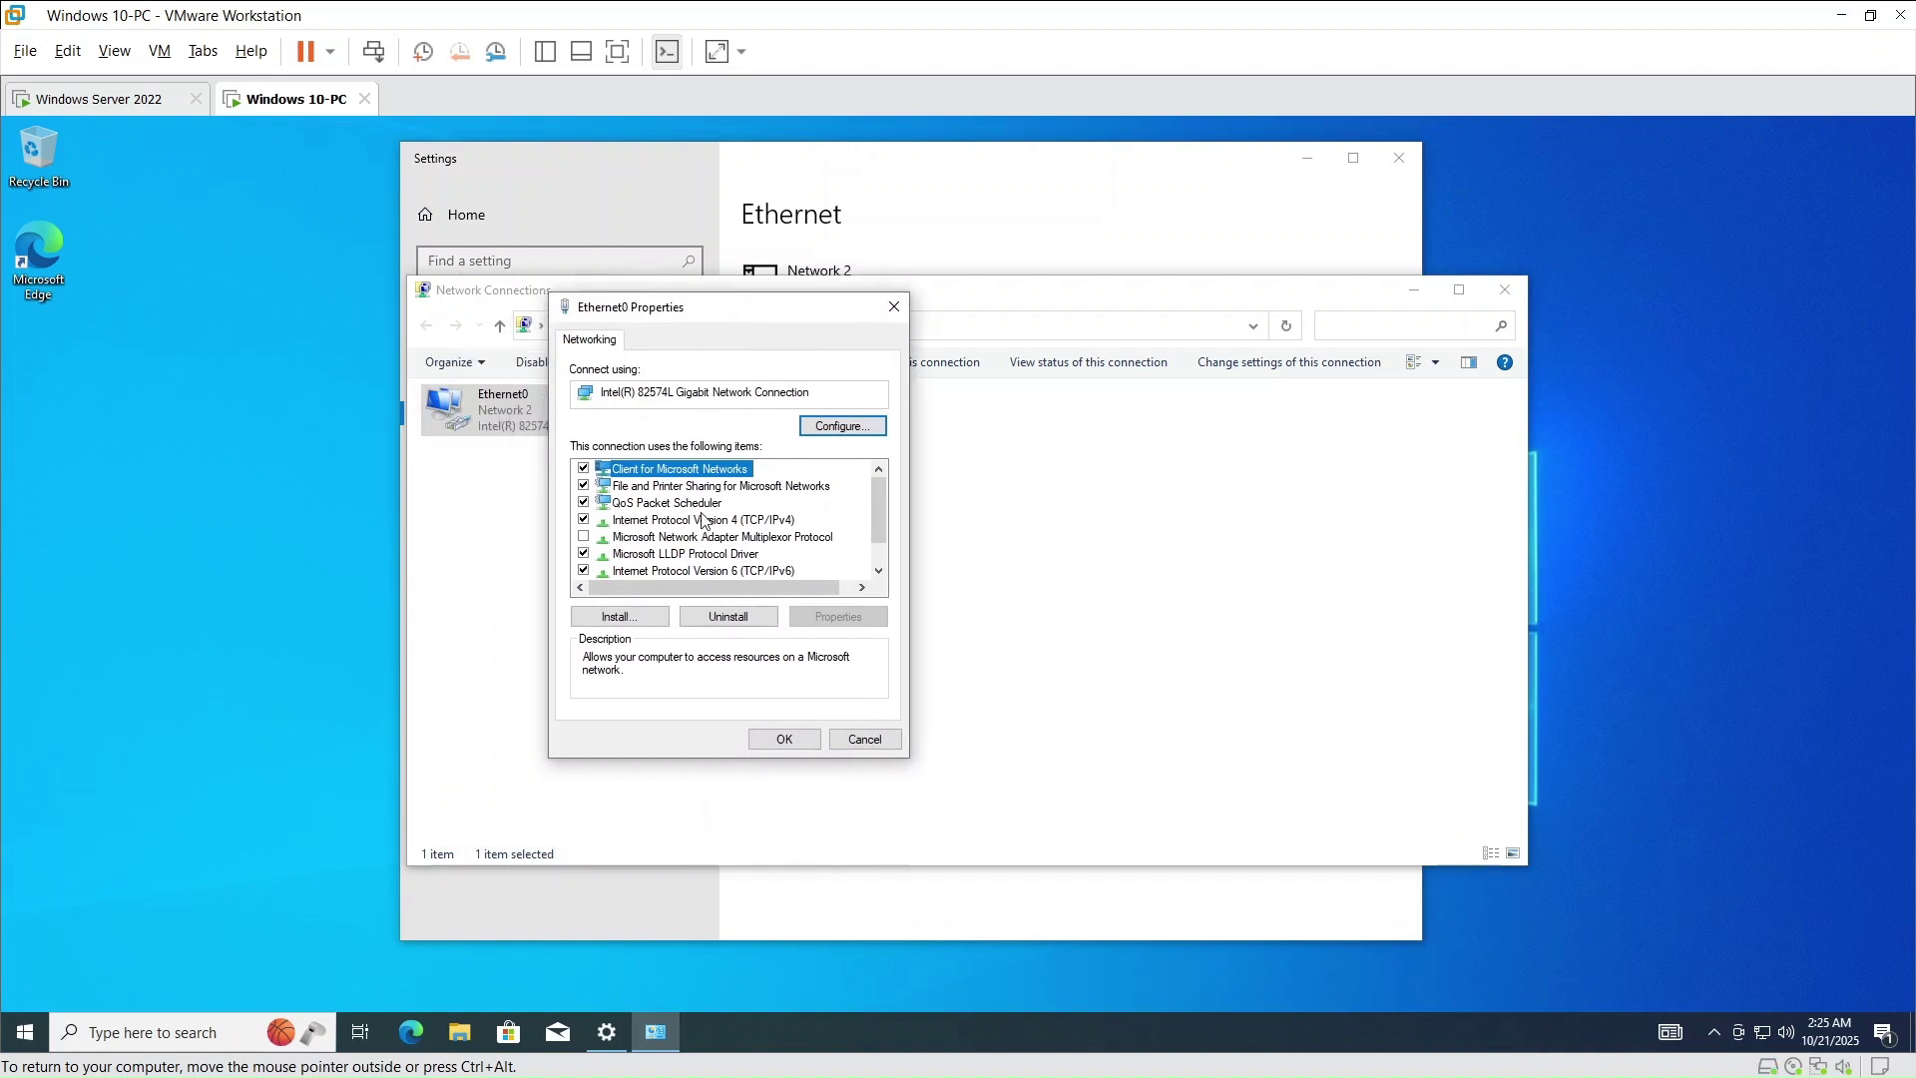
click(707, 521)
click(856, 626)
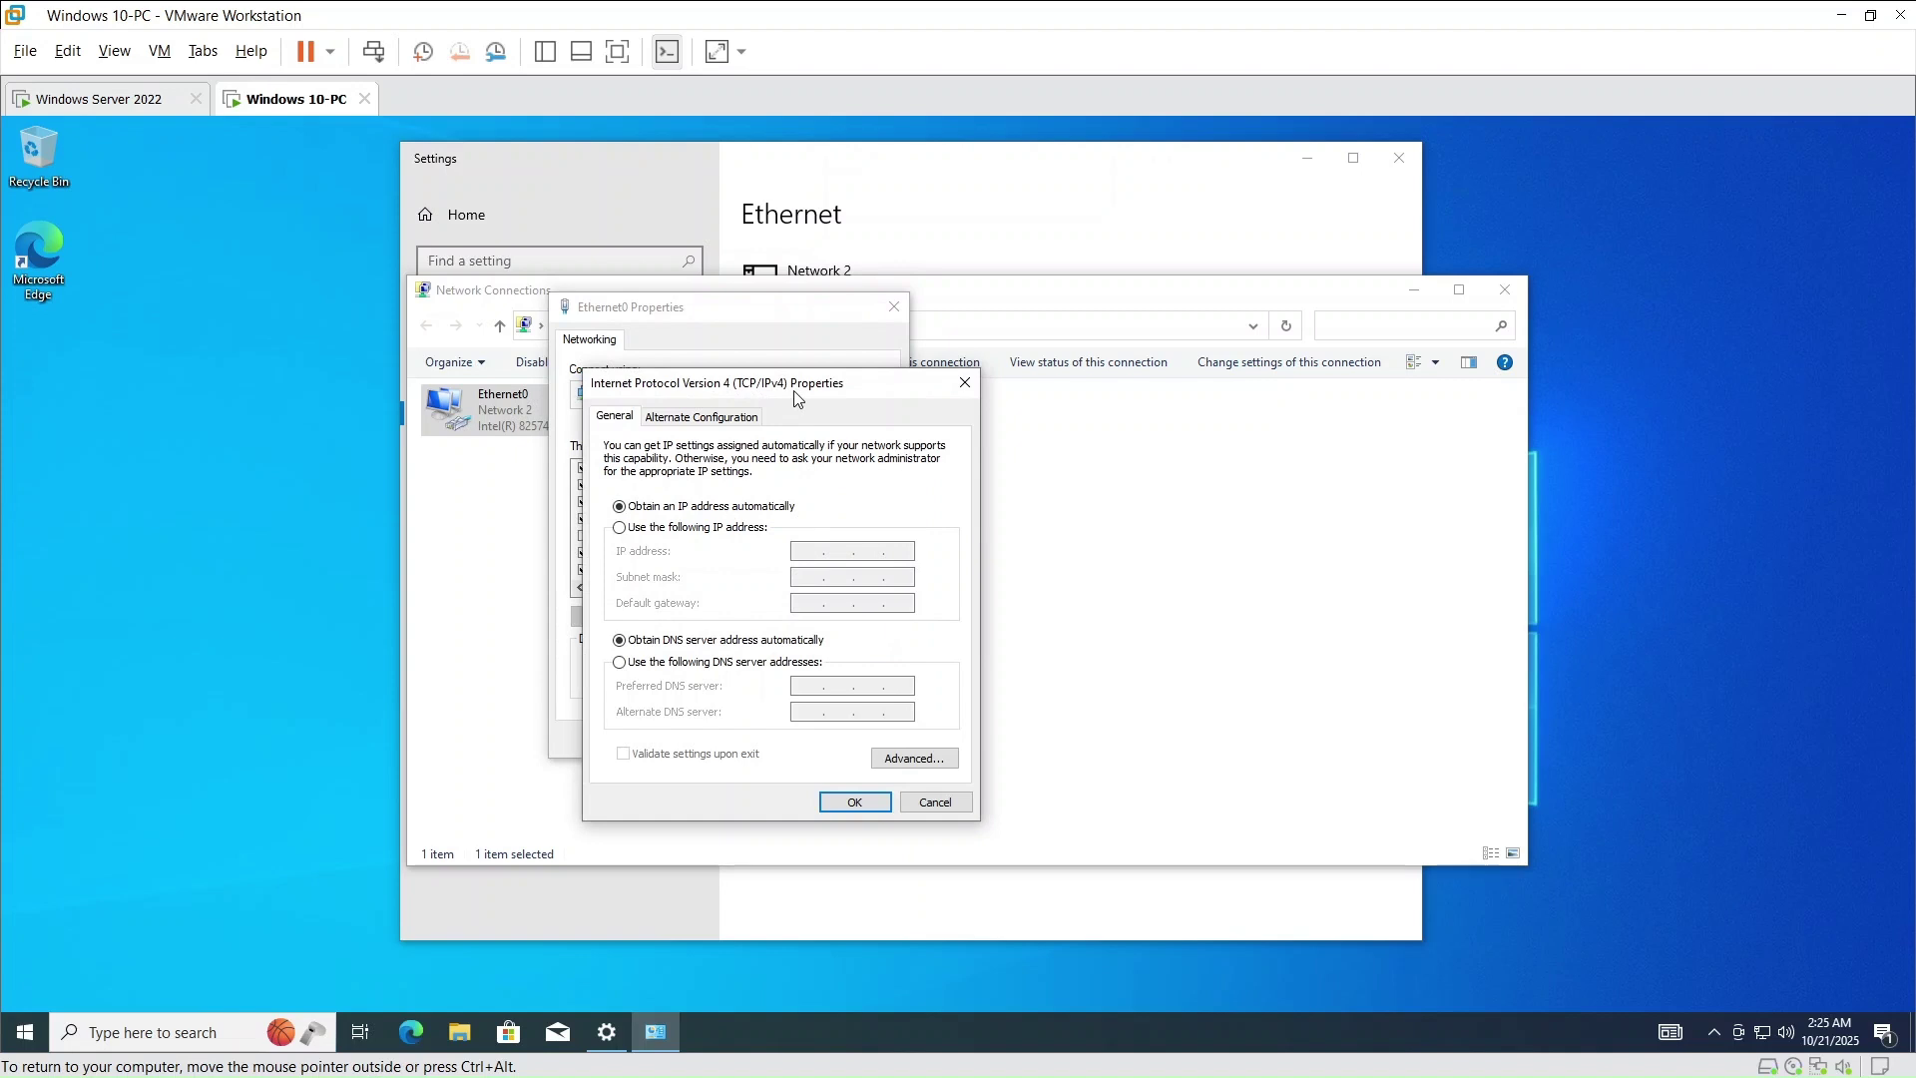
drag(795, 390, 823, 287)
click(647, 560)
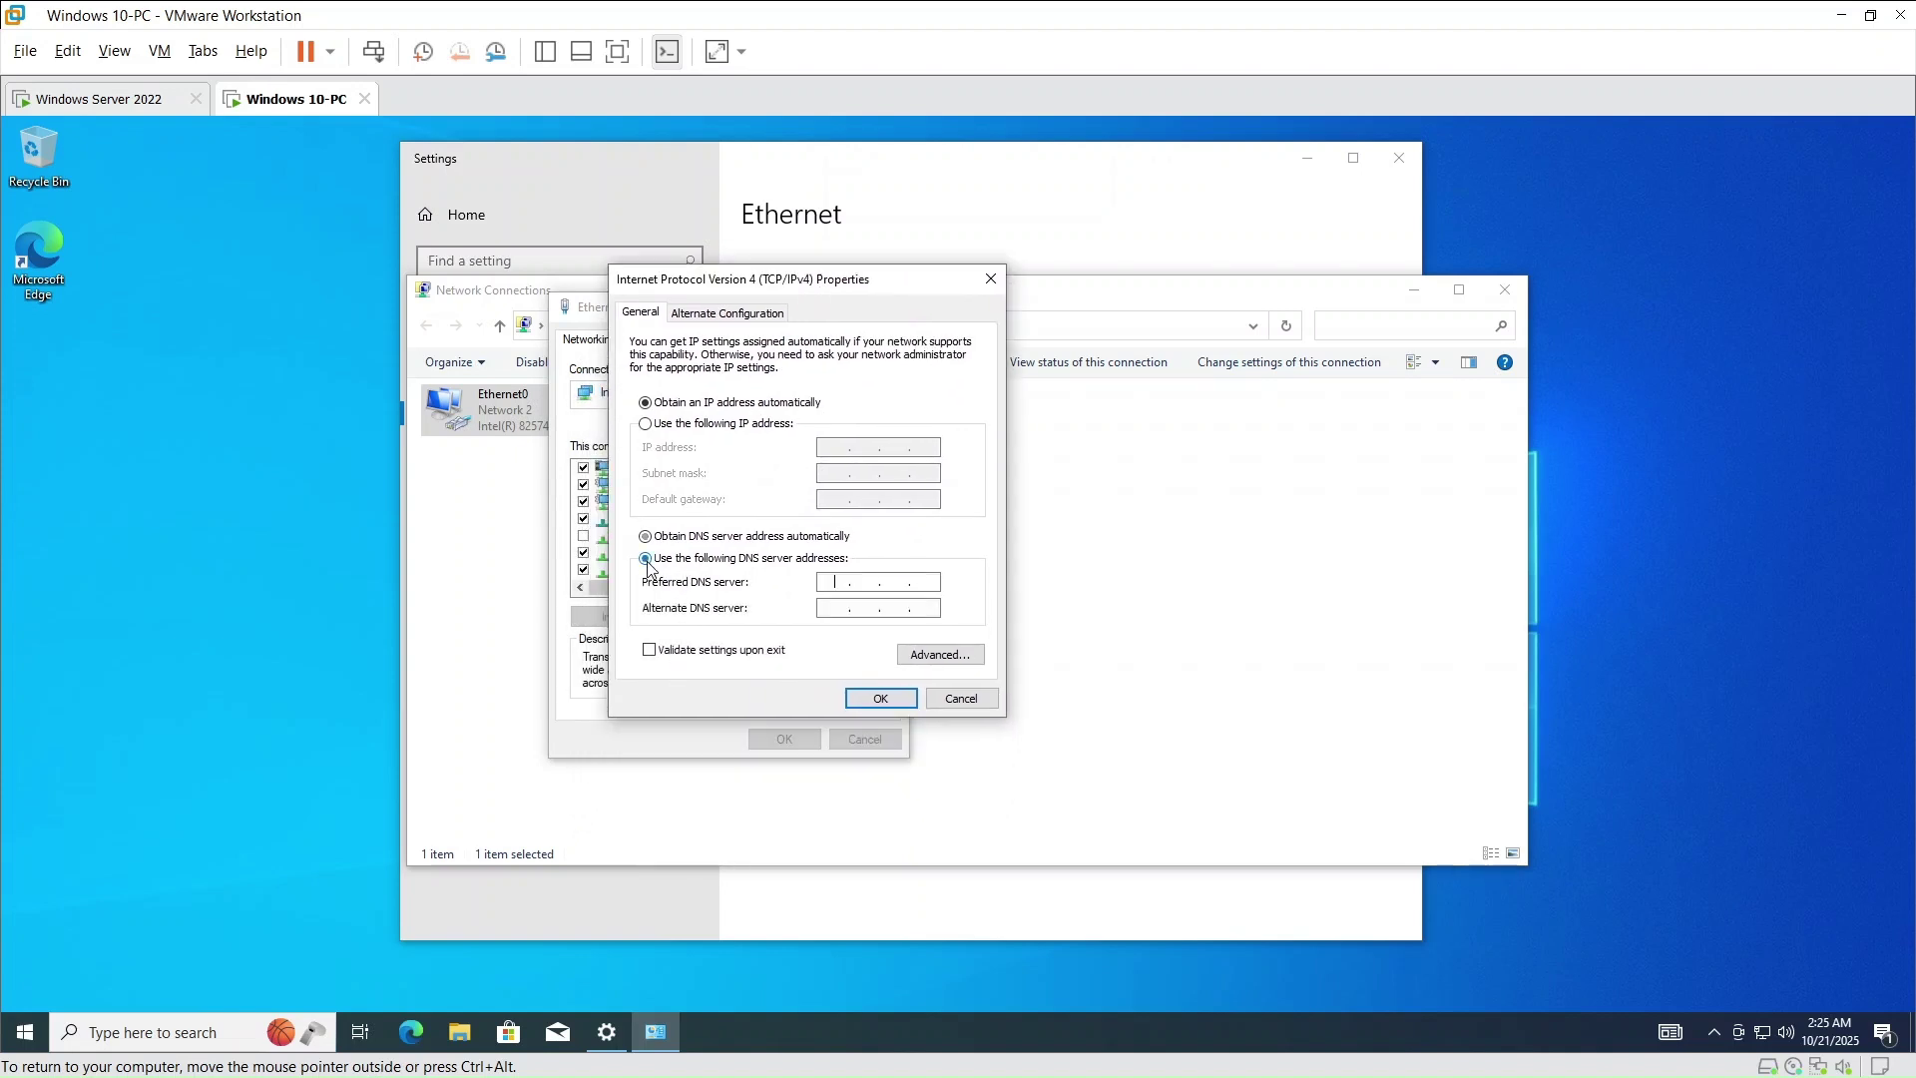
click(95, 99)
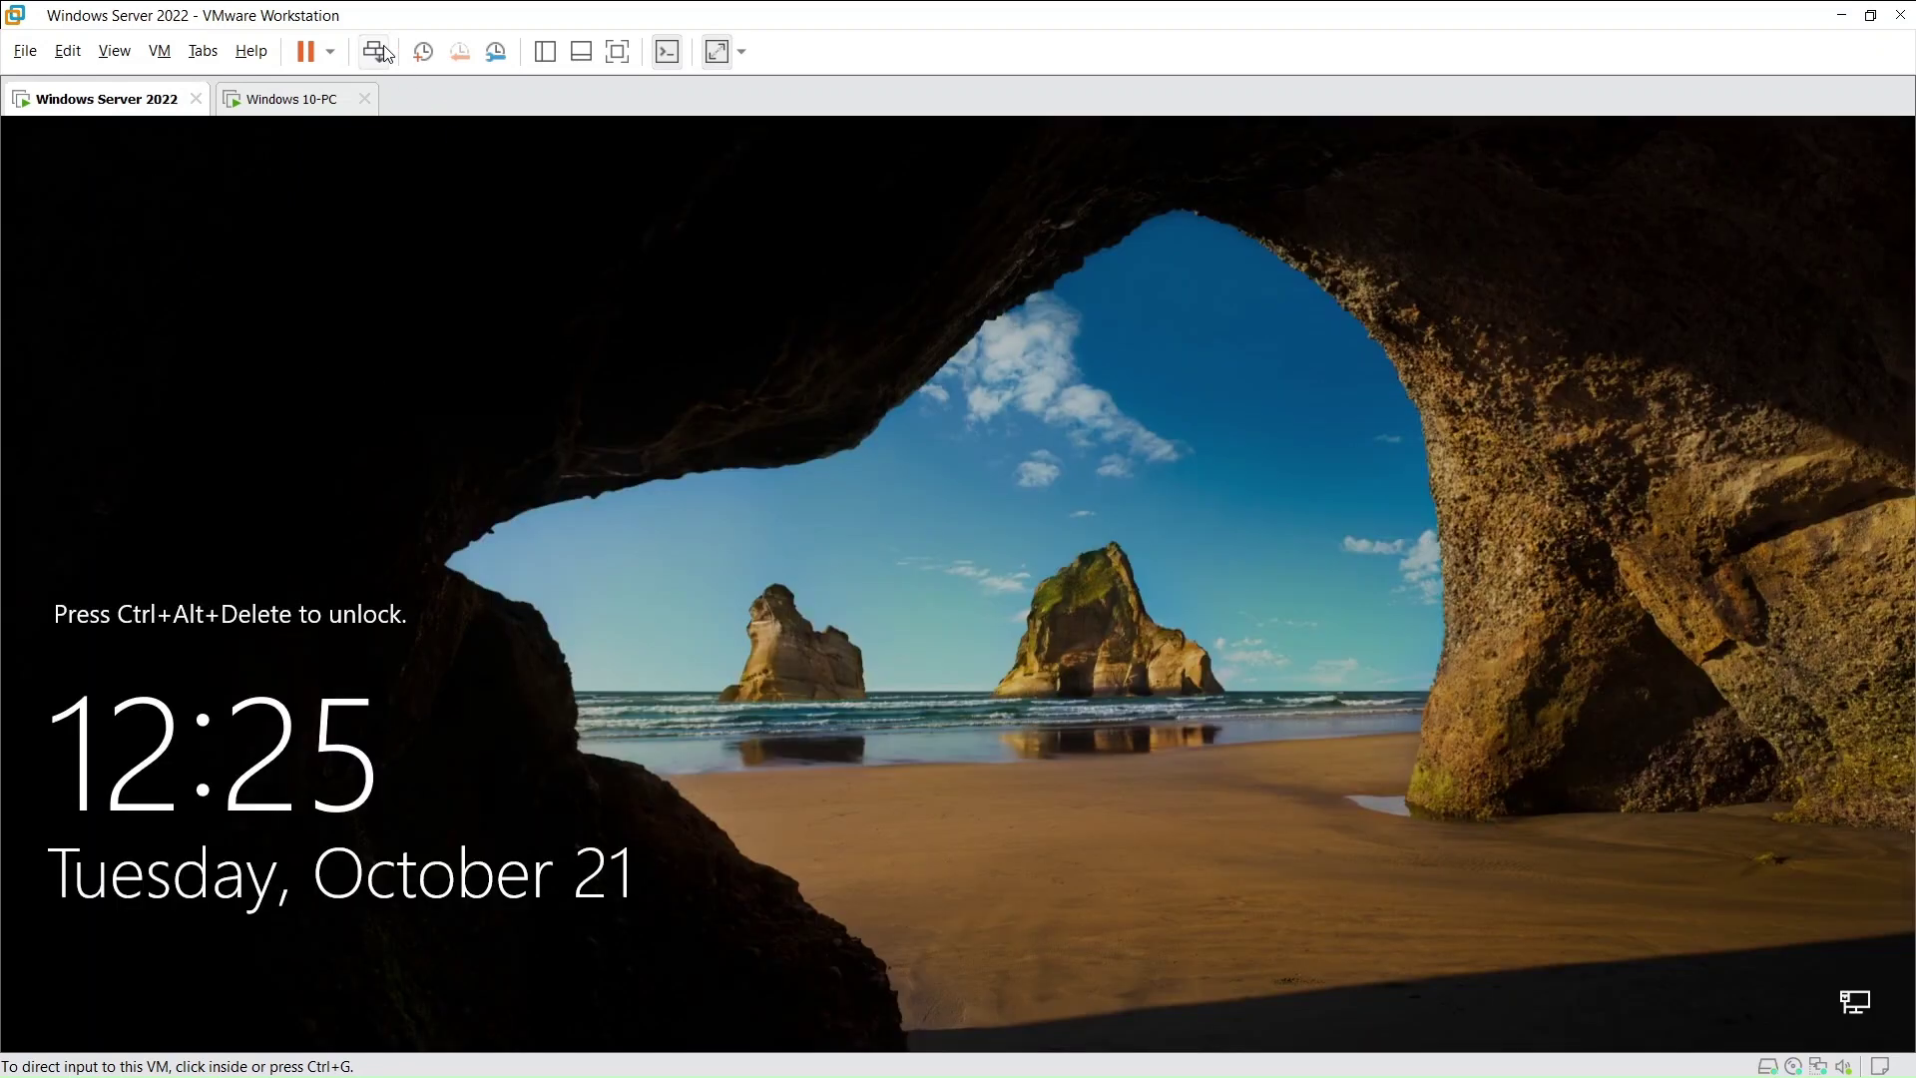
- Sign in to the Windows Server 2022 VM with the Administrator password to reach Server Manager
click(375, 51)
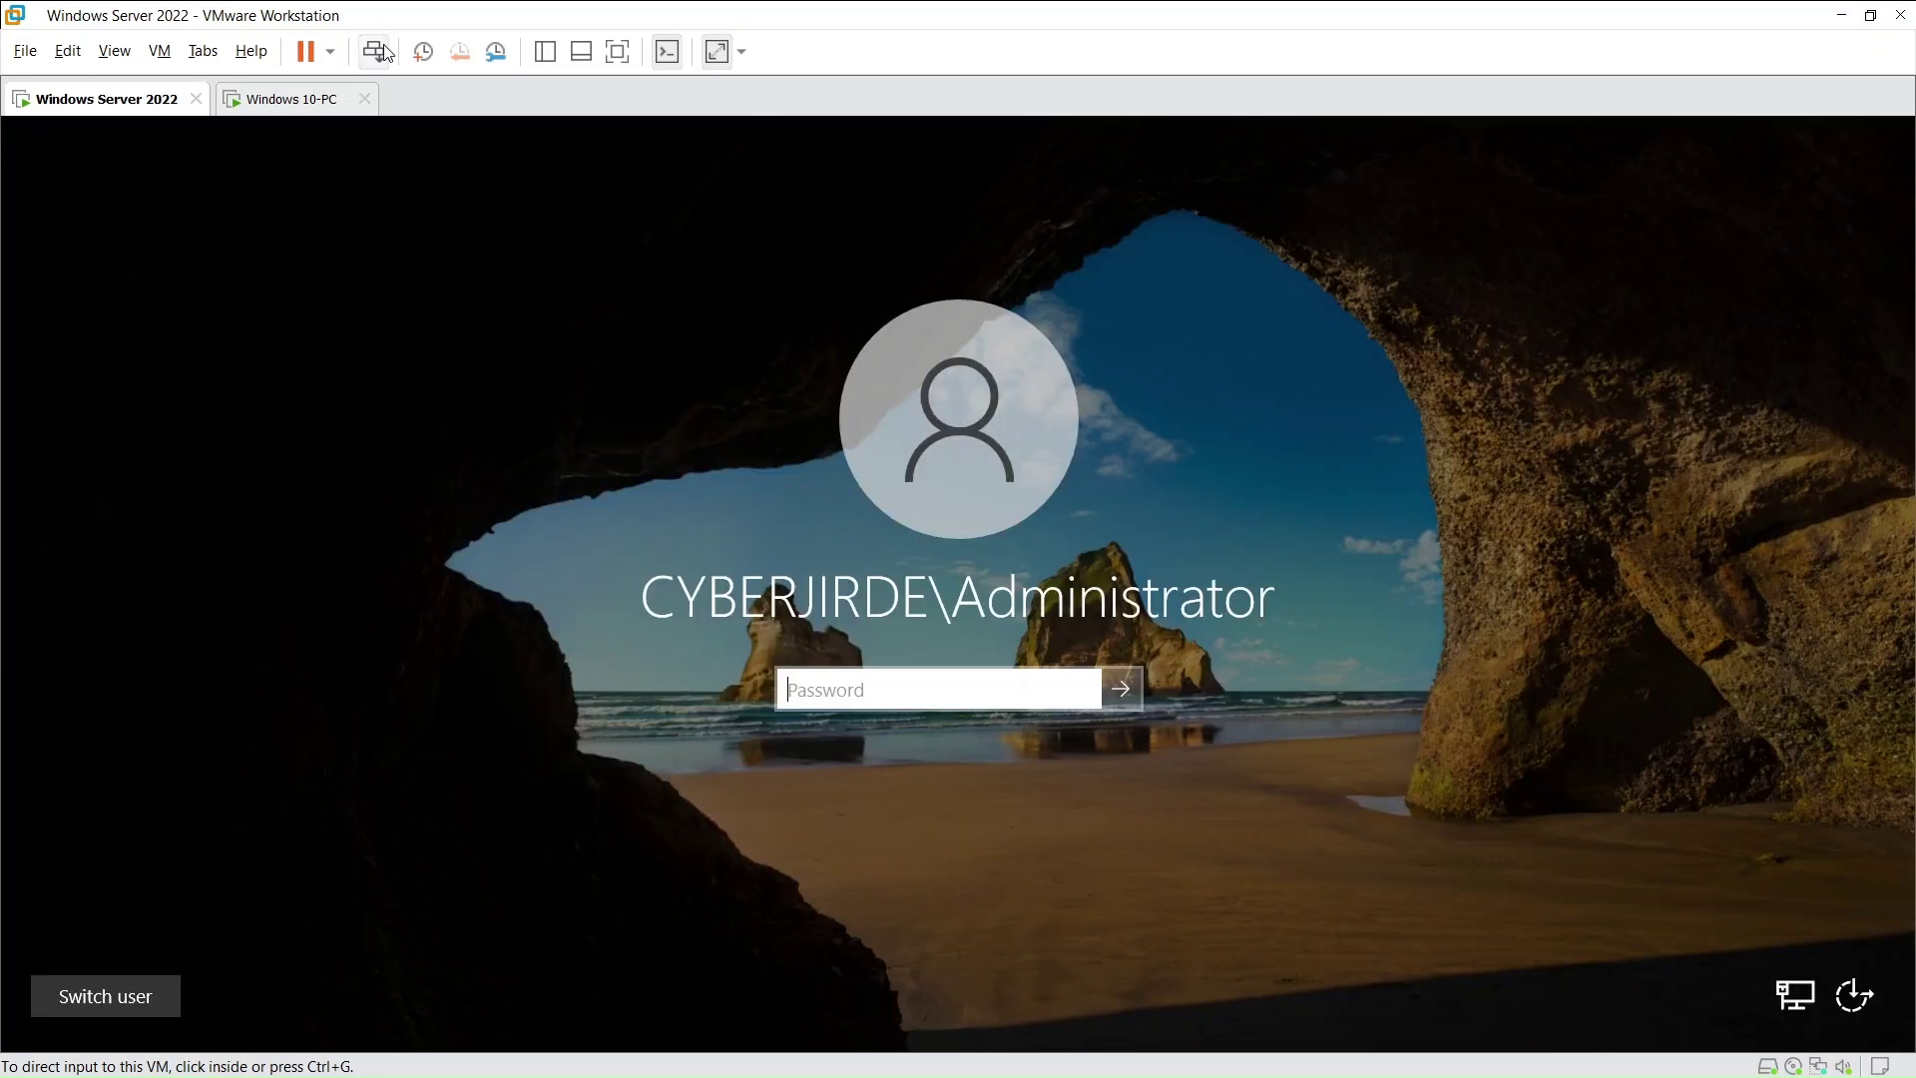
click(892, 690)
text(******)
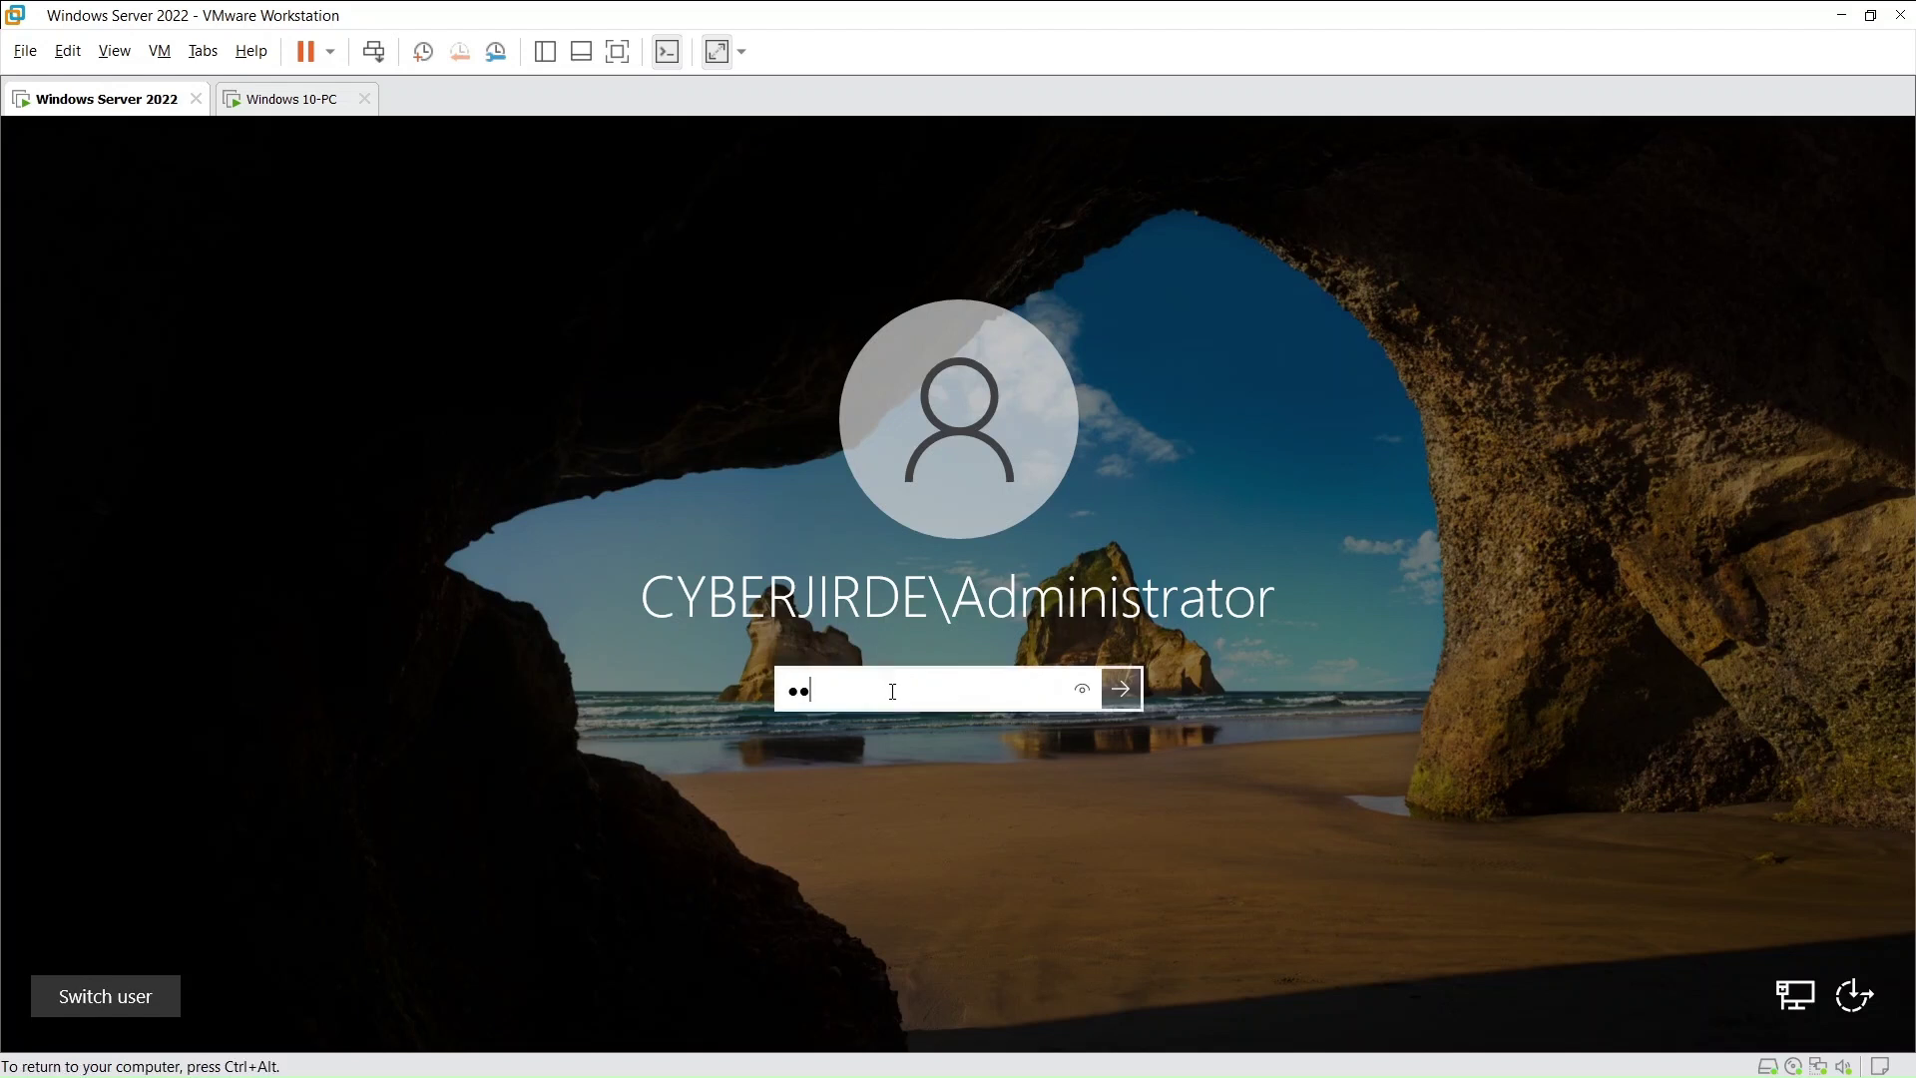
text(****)
key(Return)
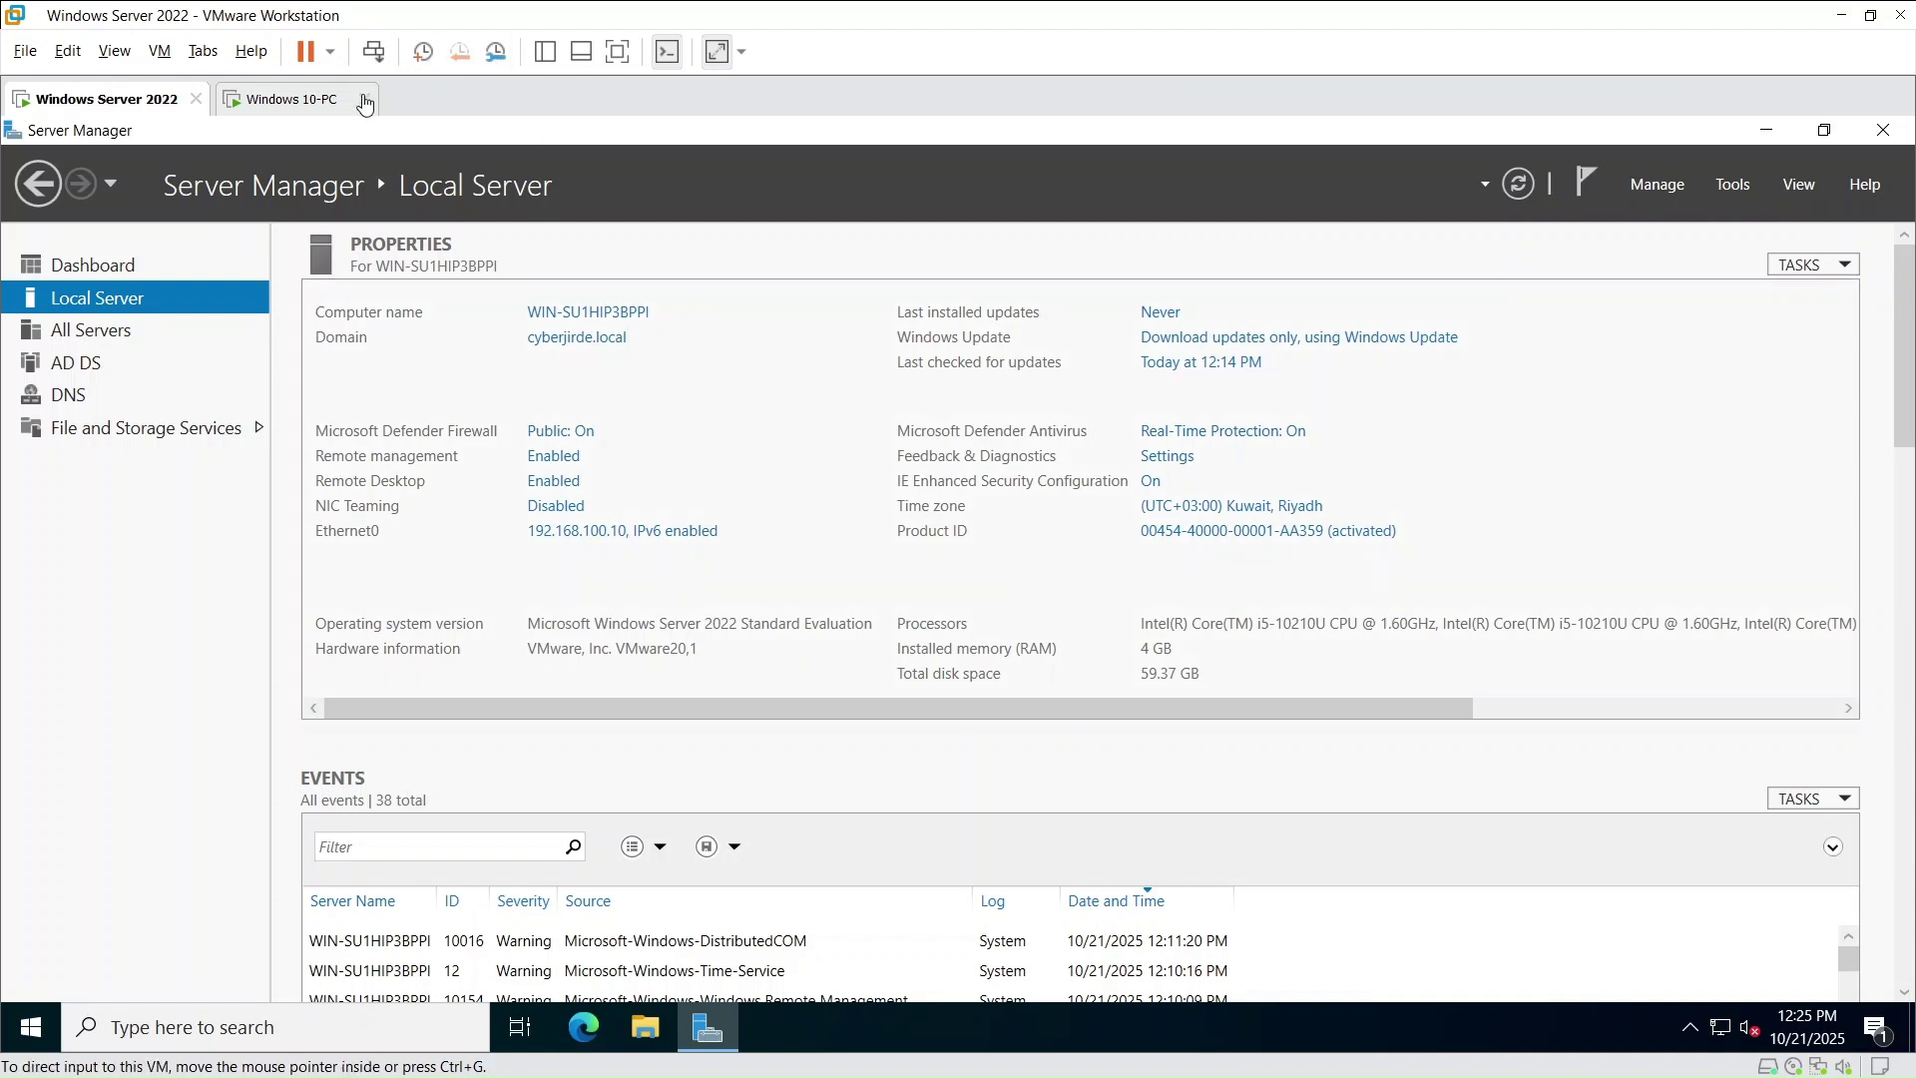
click(267, 99)
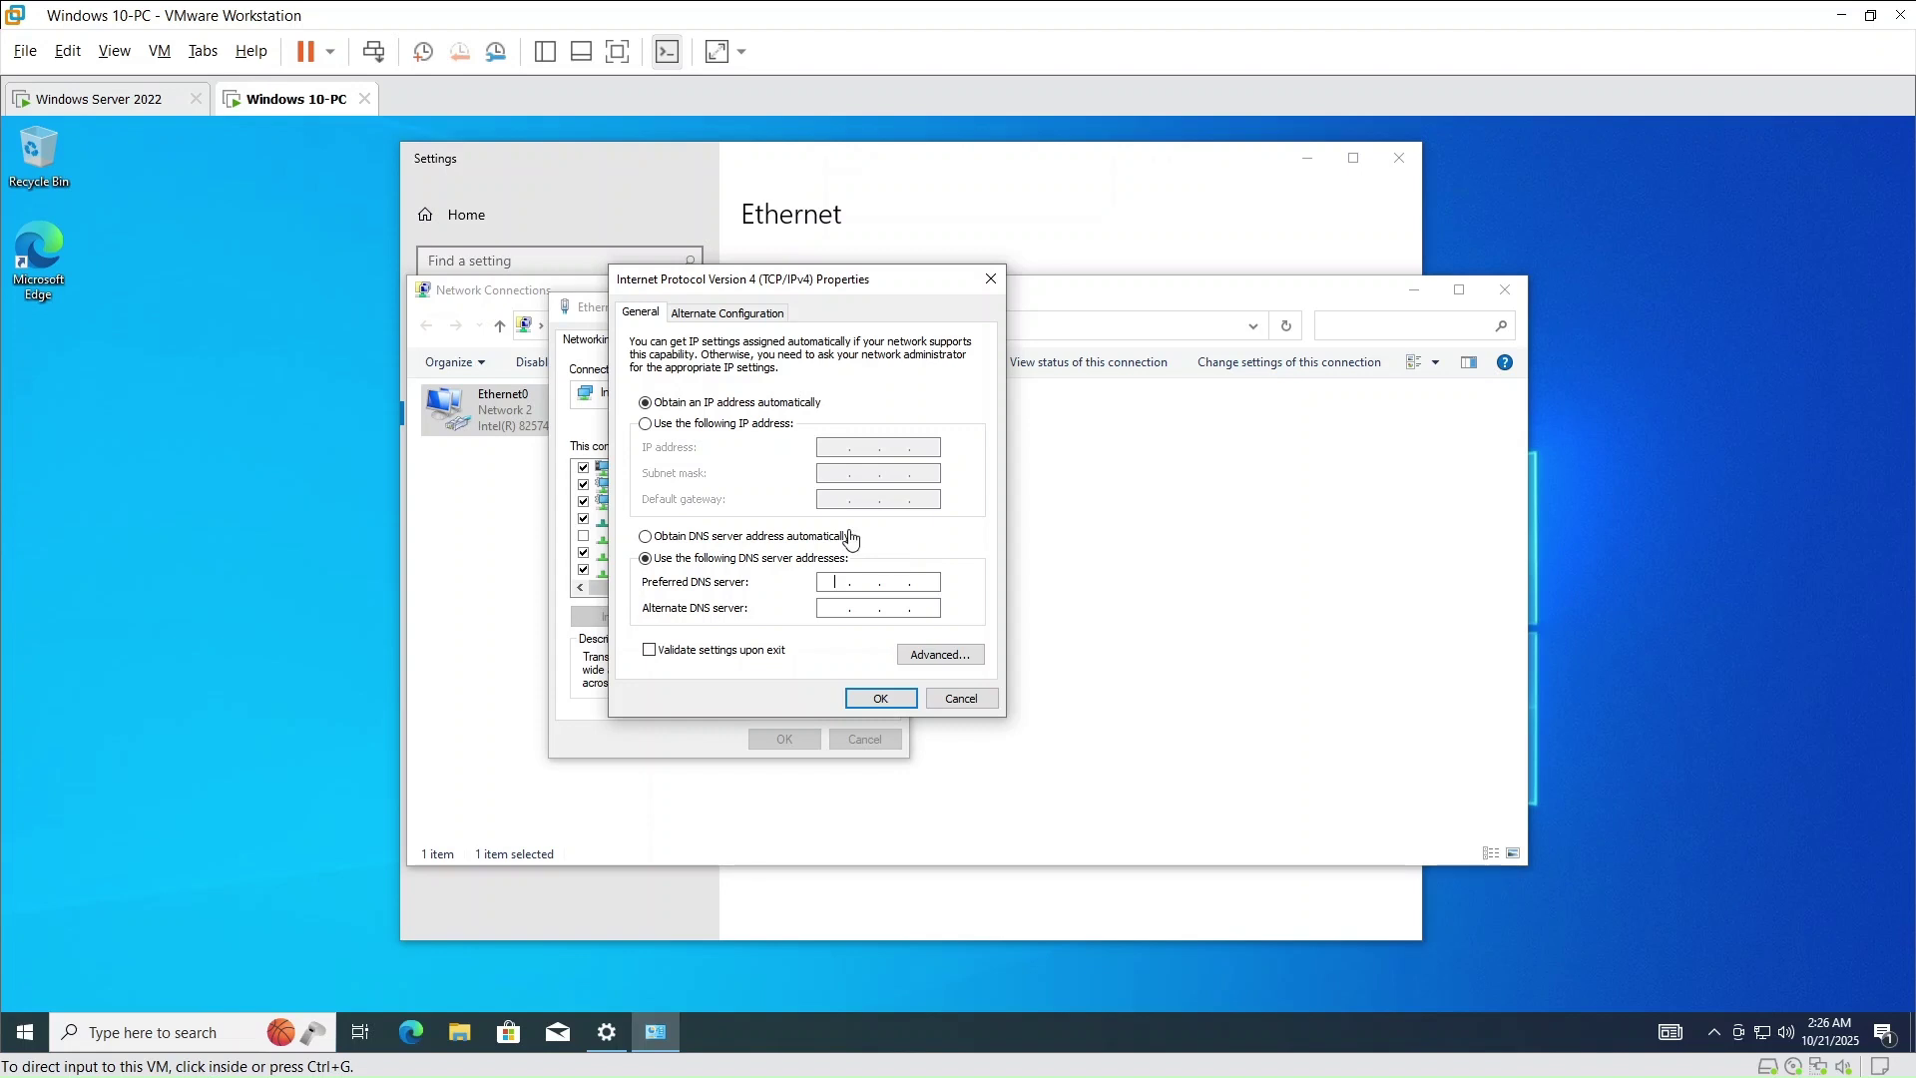
- Enter 192.168.100.10 as the preferred DNS server, apply it and close the Ethernet0 properties
click(856, 582)
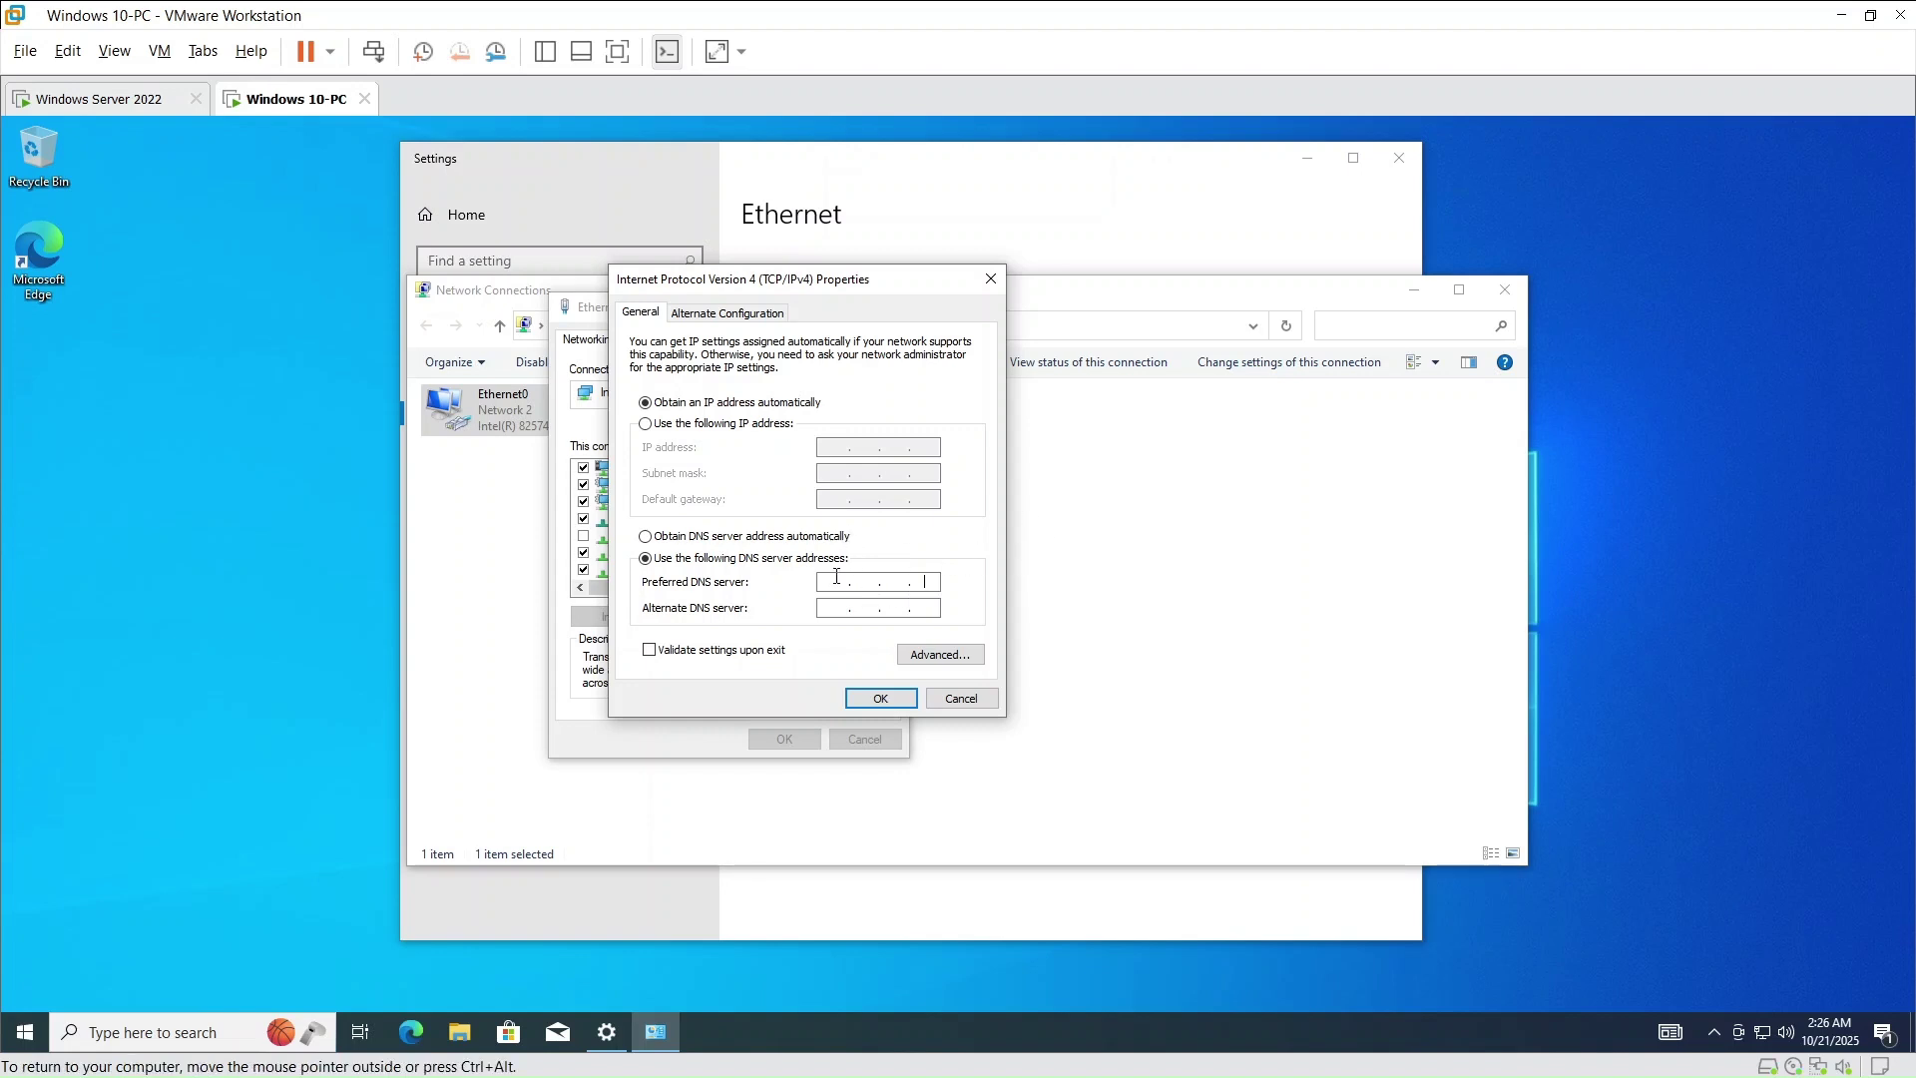
text(192 . 168 . 100 . 10)
click(880, 698)
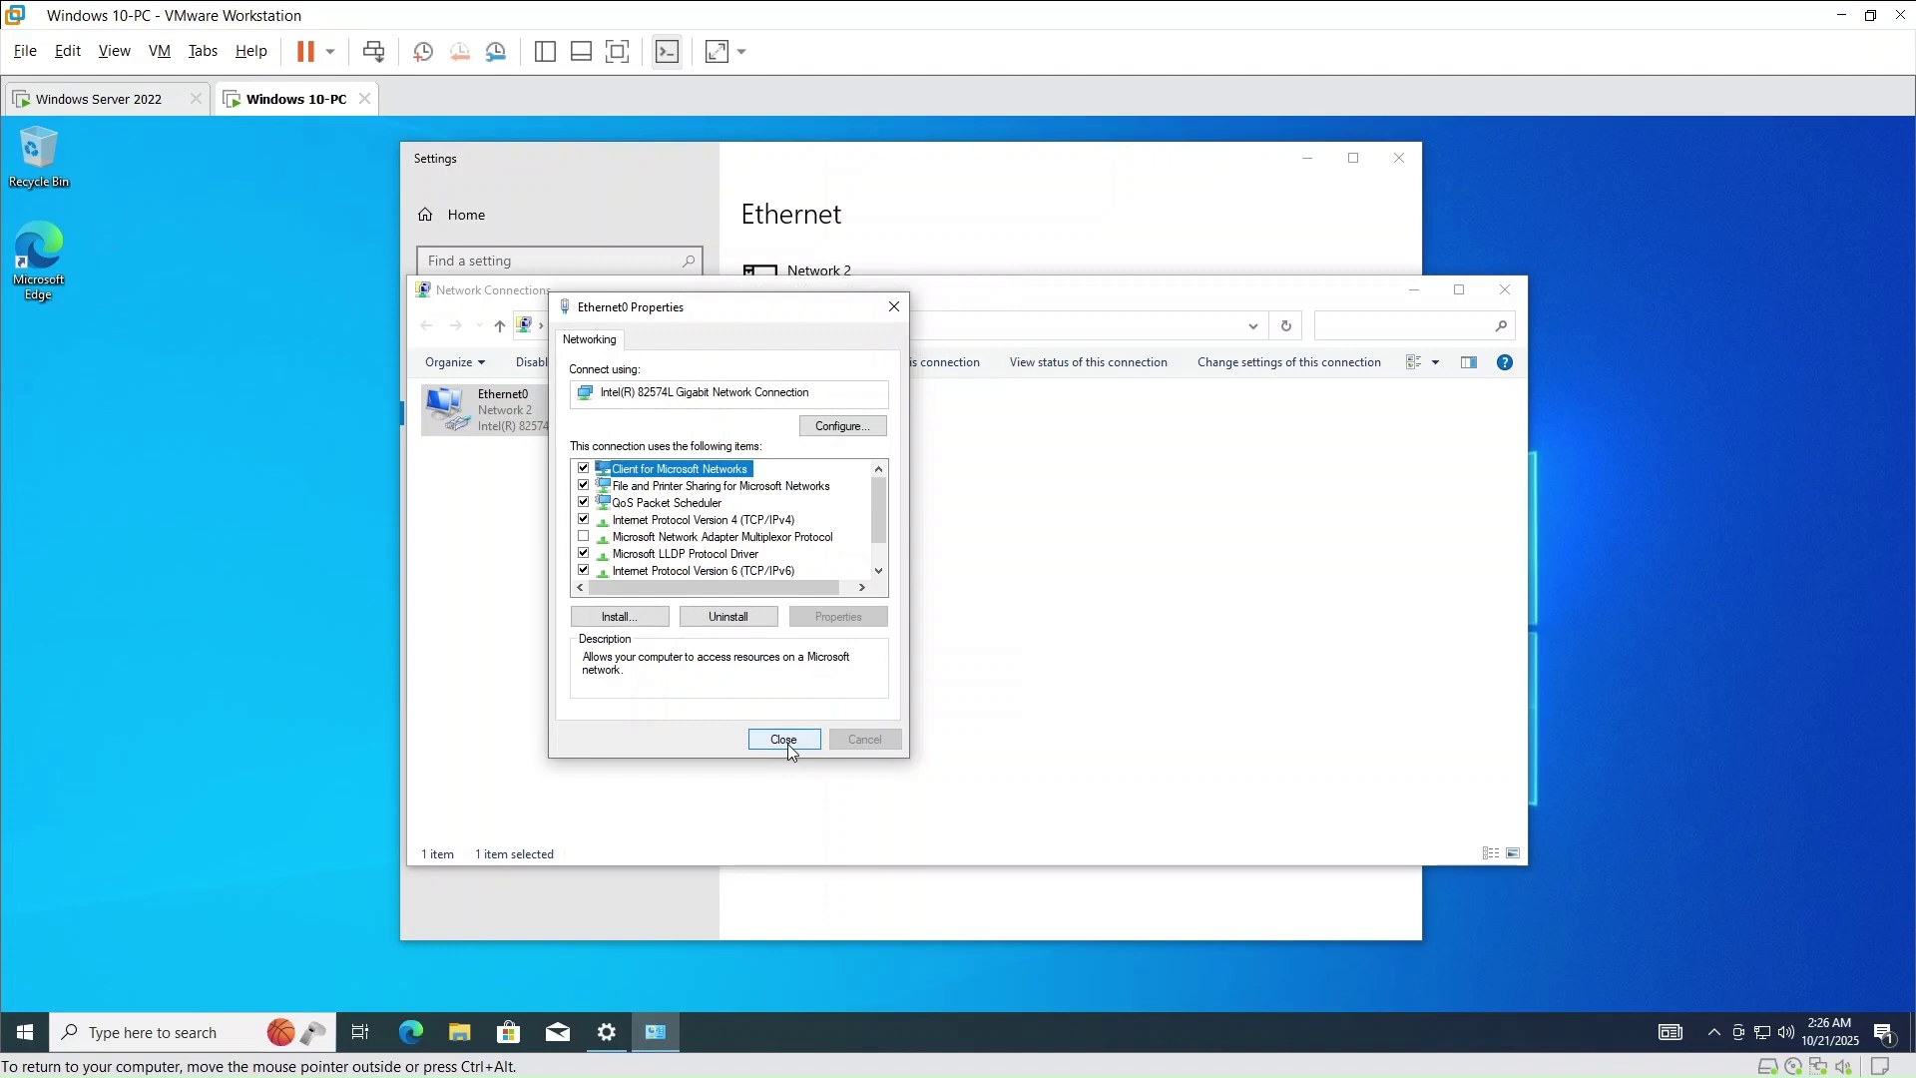
click(784, 740)
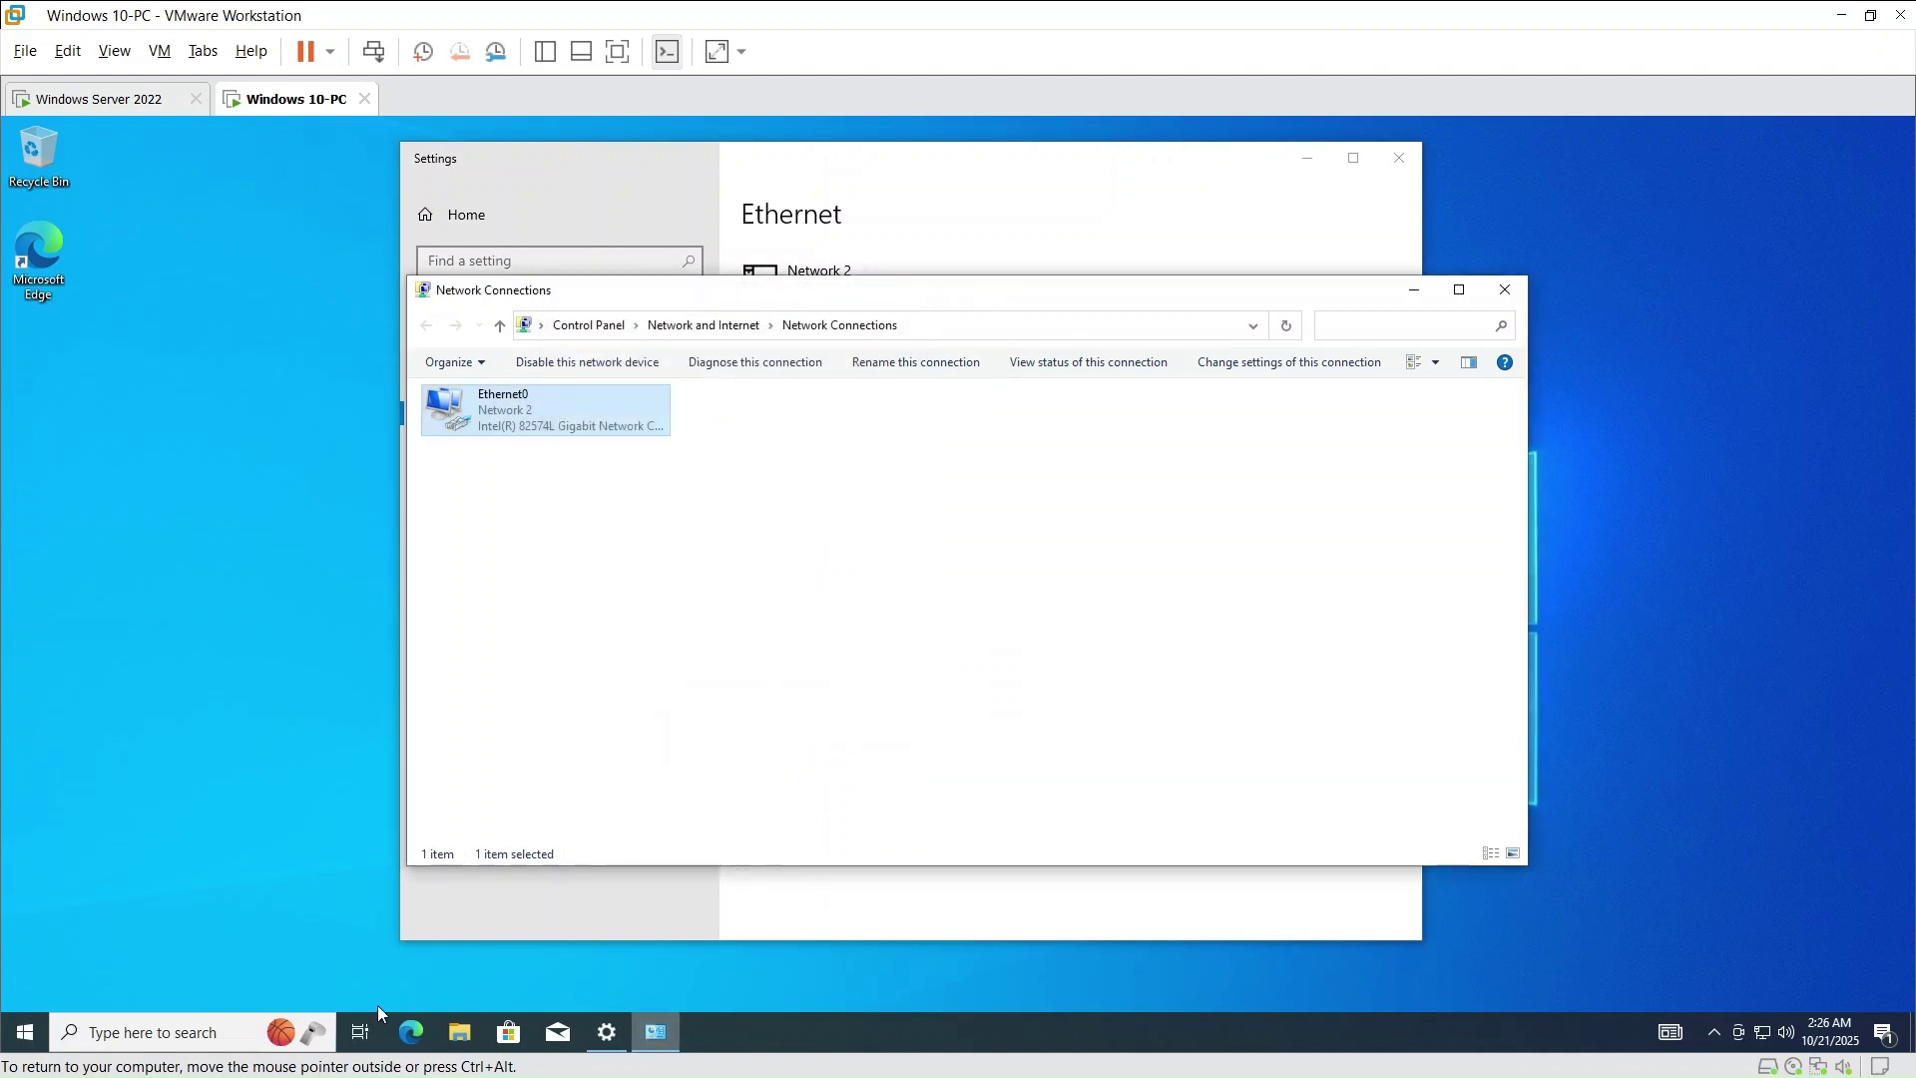
click(189, 1037)
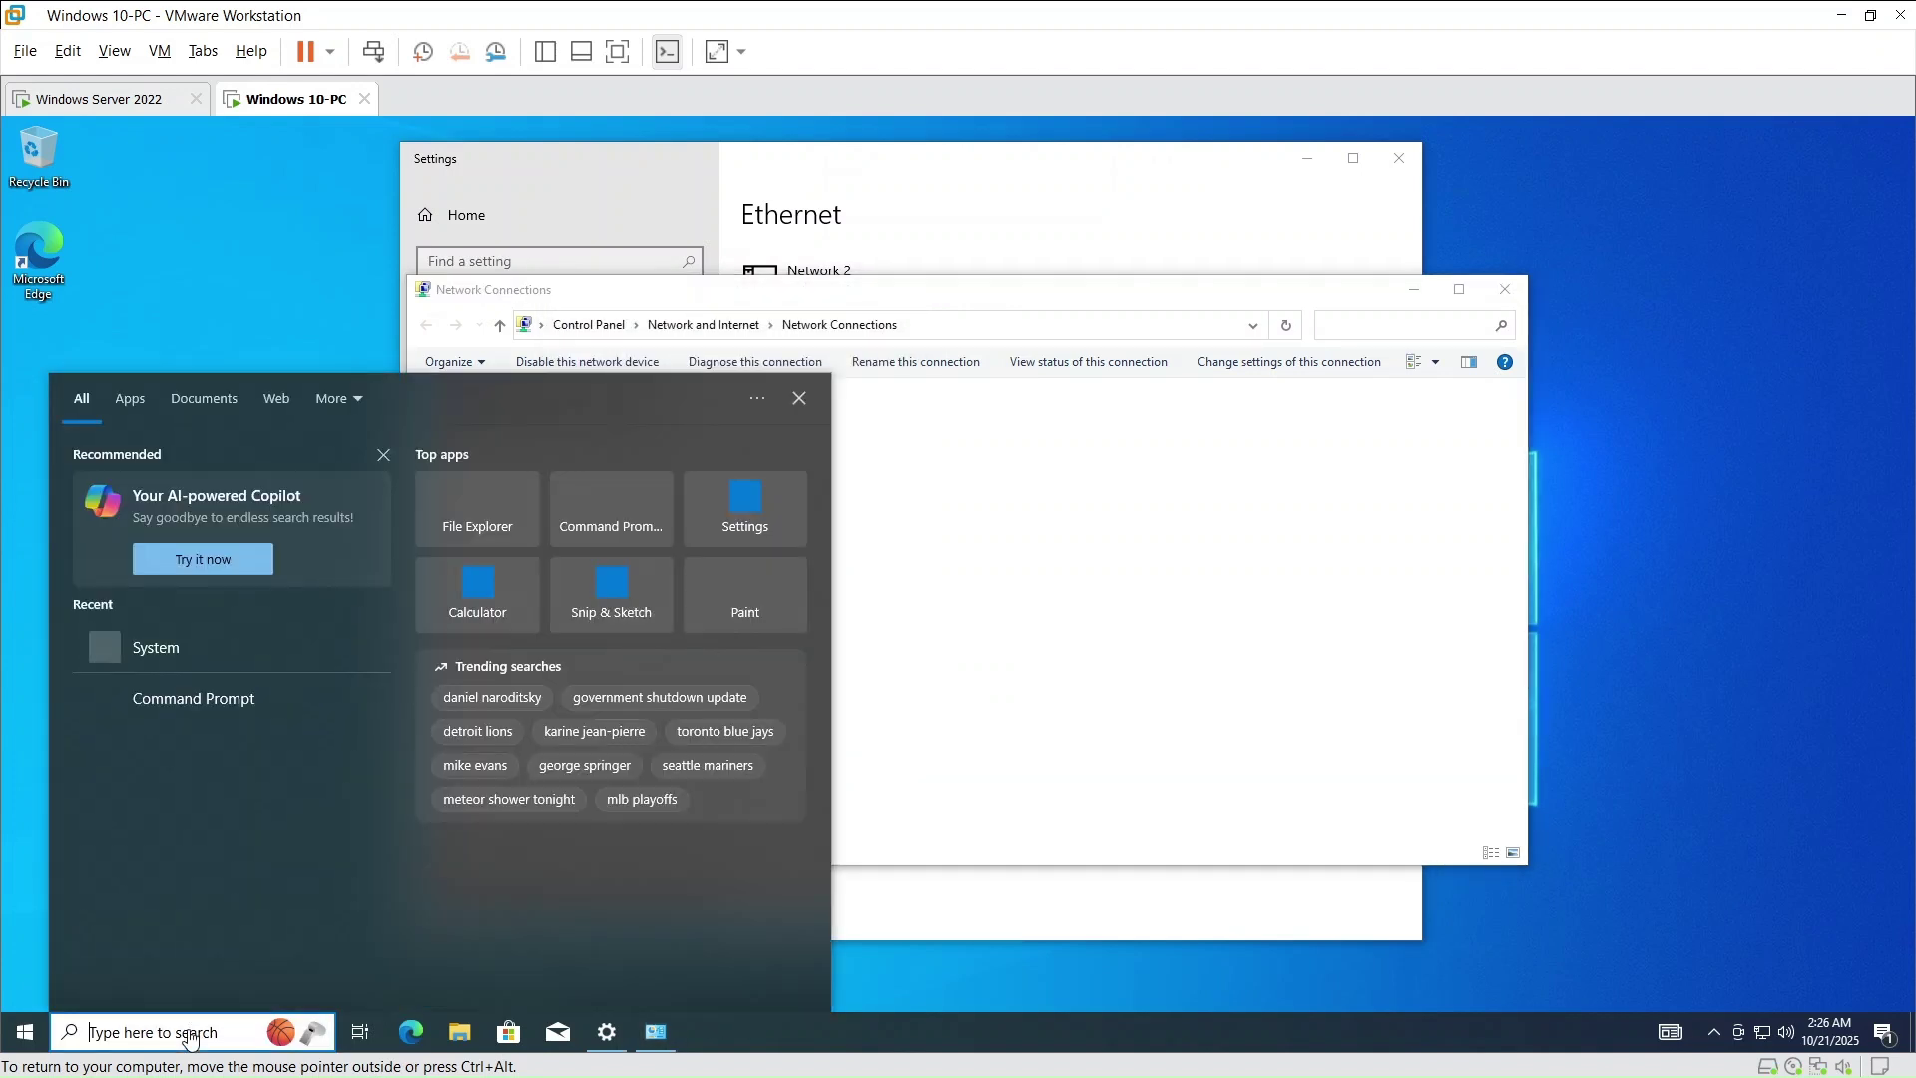
- Open Command Prompt and run ipconfig to check the VM's IP configuration
click(218, 695)
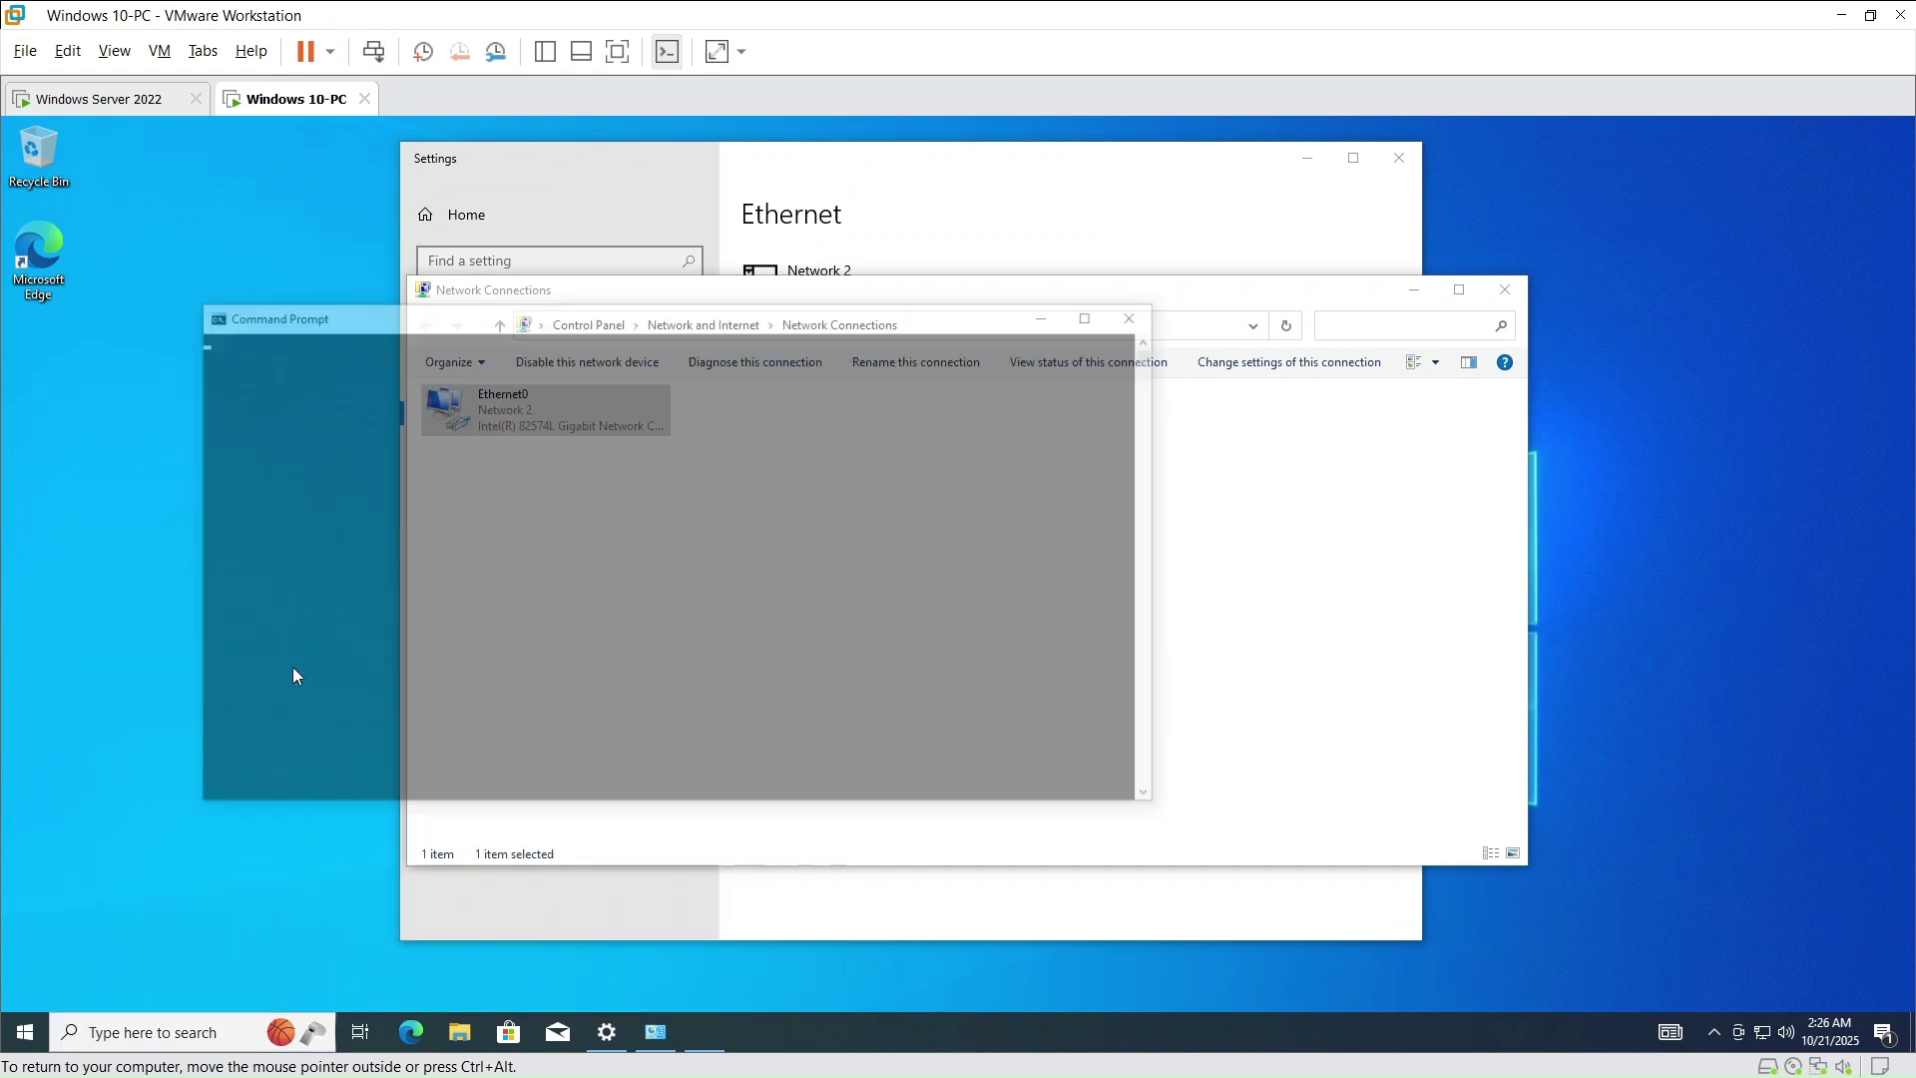
drag(644, 325, 977, 308)
click(839, 392)
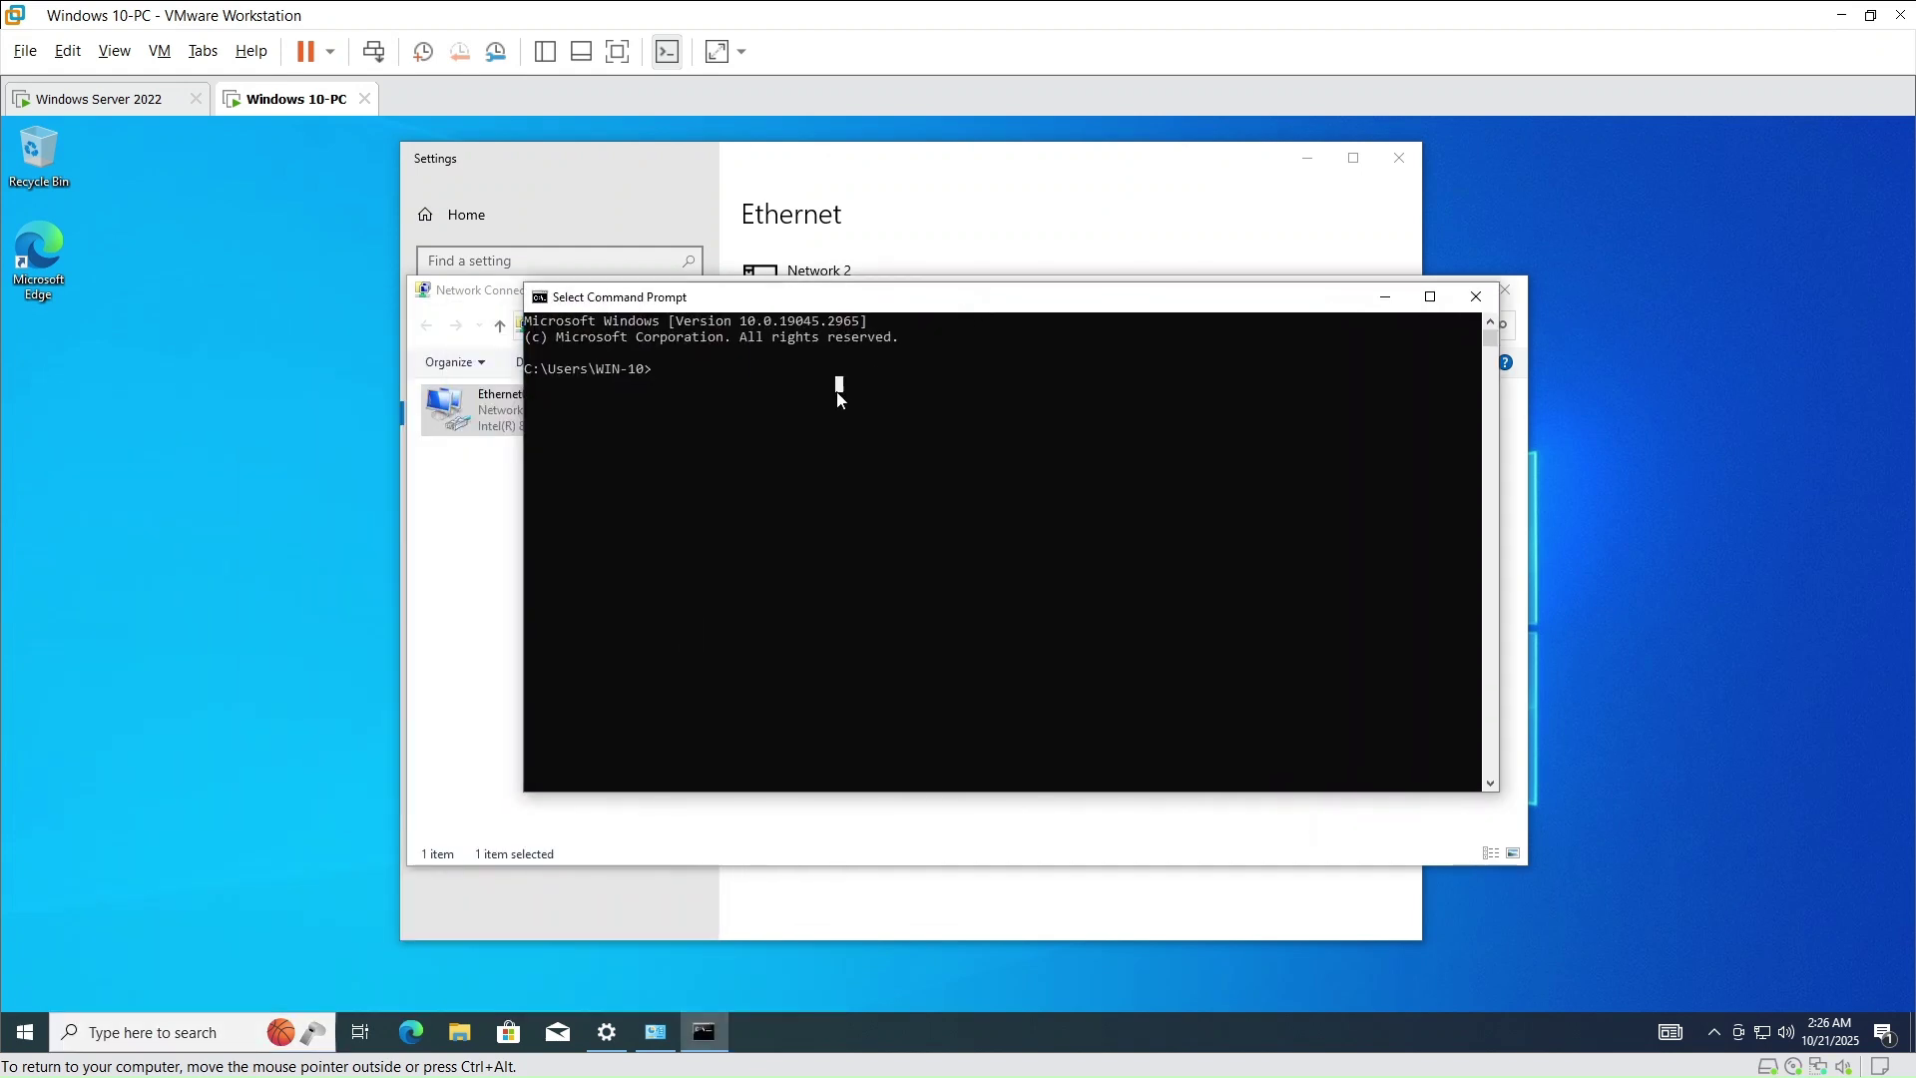
key(Escape)
text(ipconfig)
key(Return)
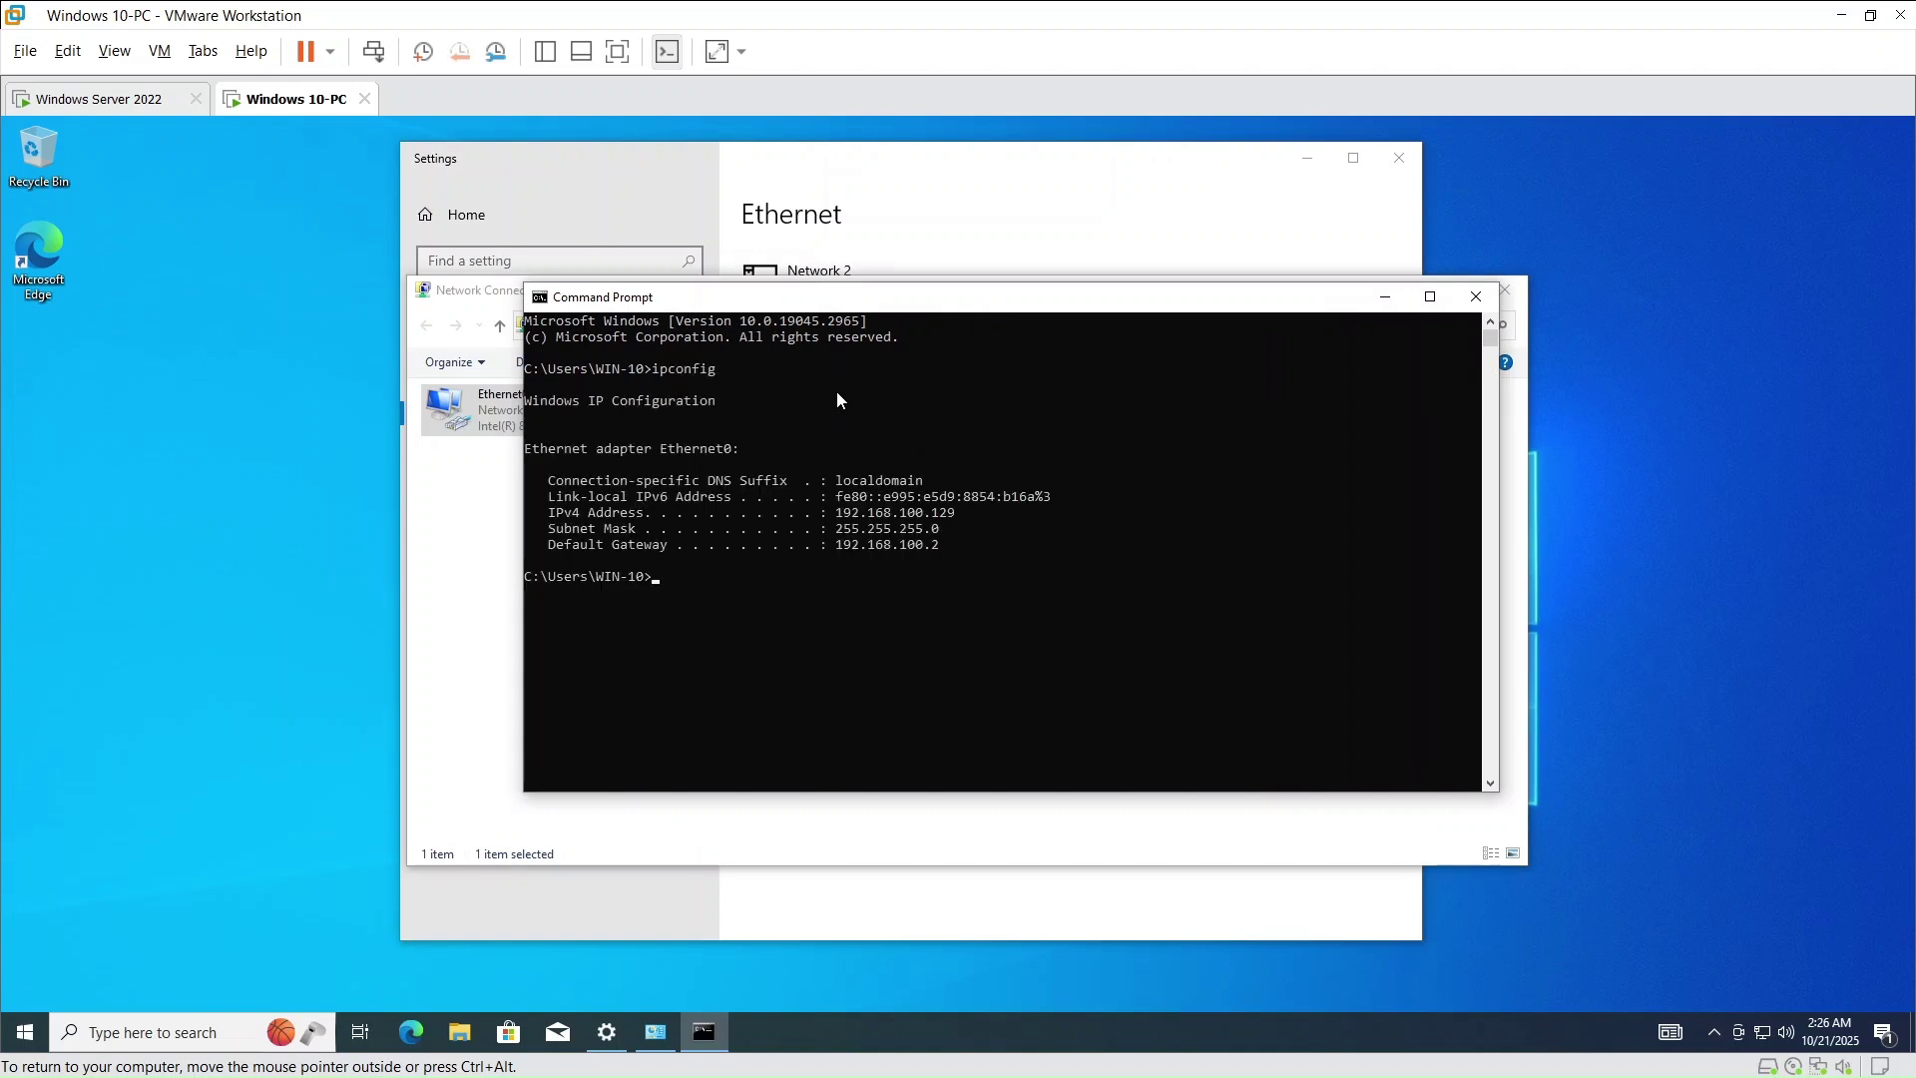
- Ping 192.168.100.10 to confirm the domain controller replies, then return to System settings
click(727, 577)
key(Escape)
text(ping 192.168.100.10)
key(Return)
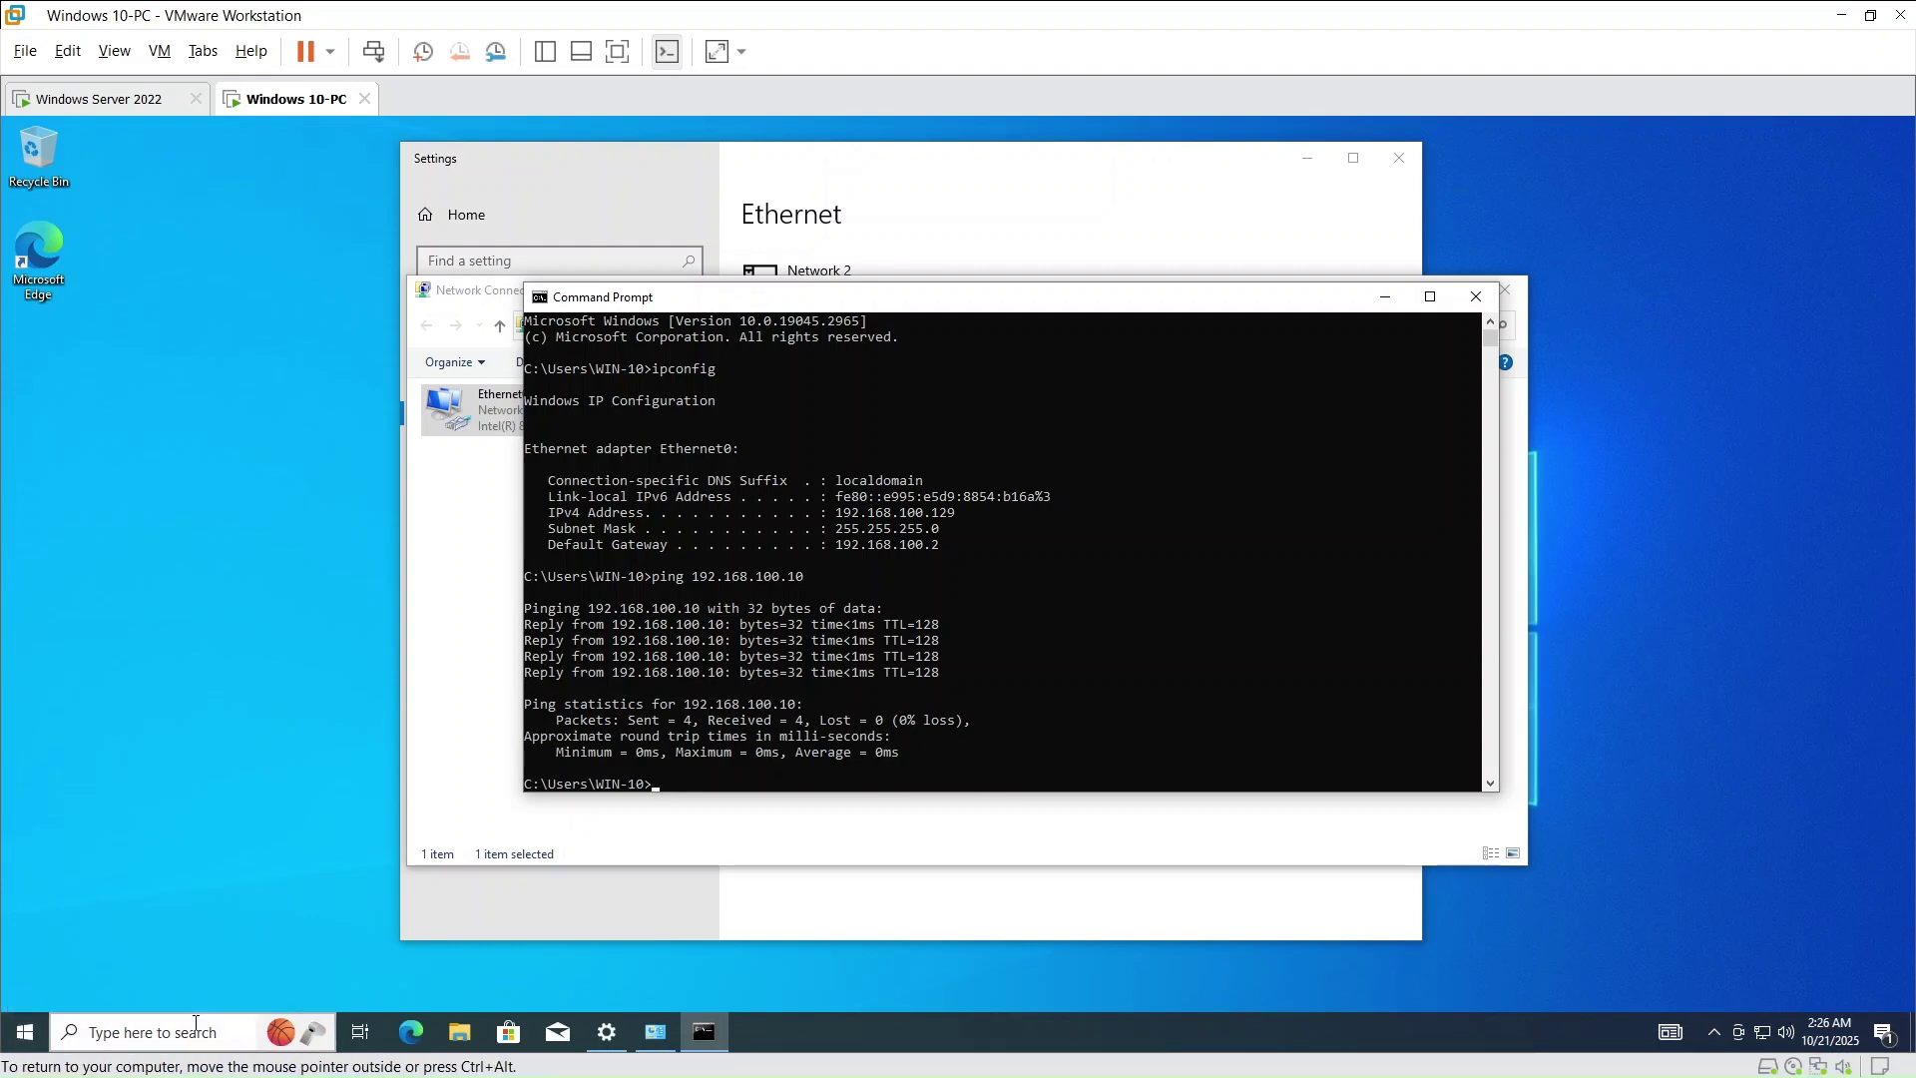
click(607, 170)
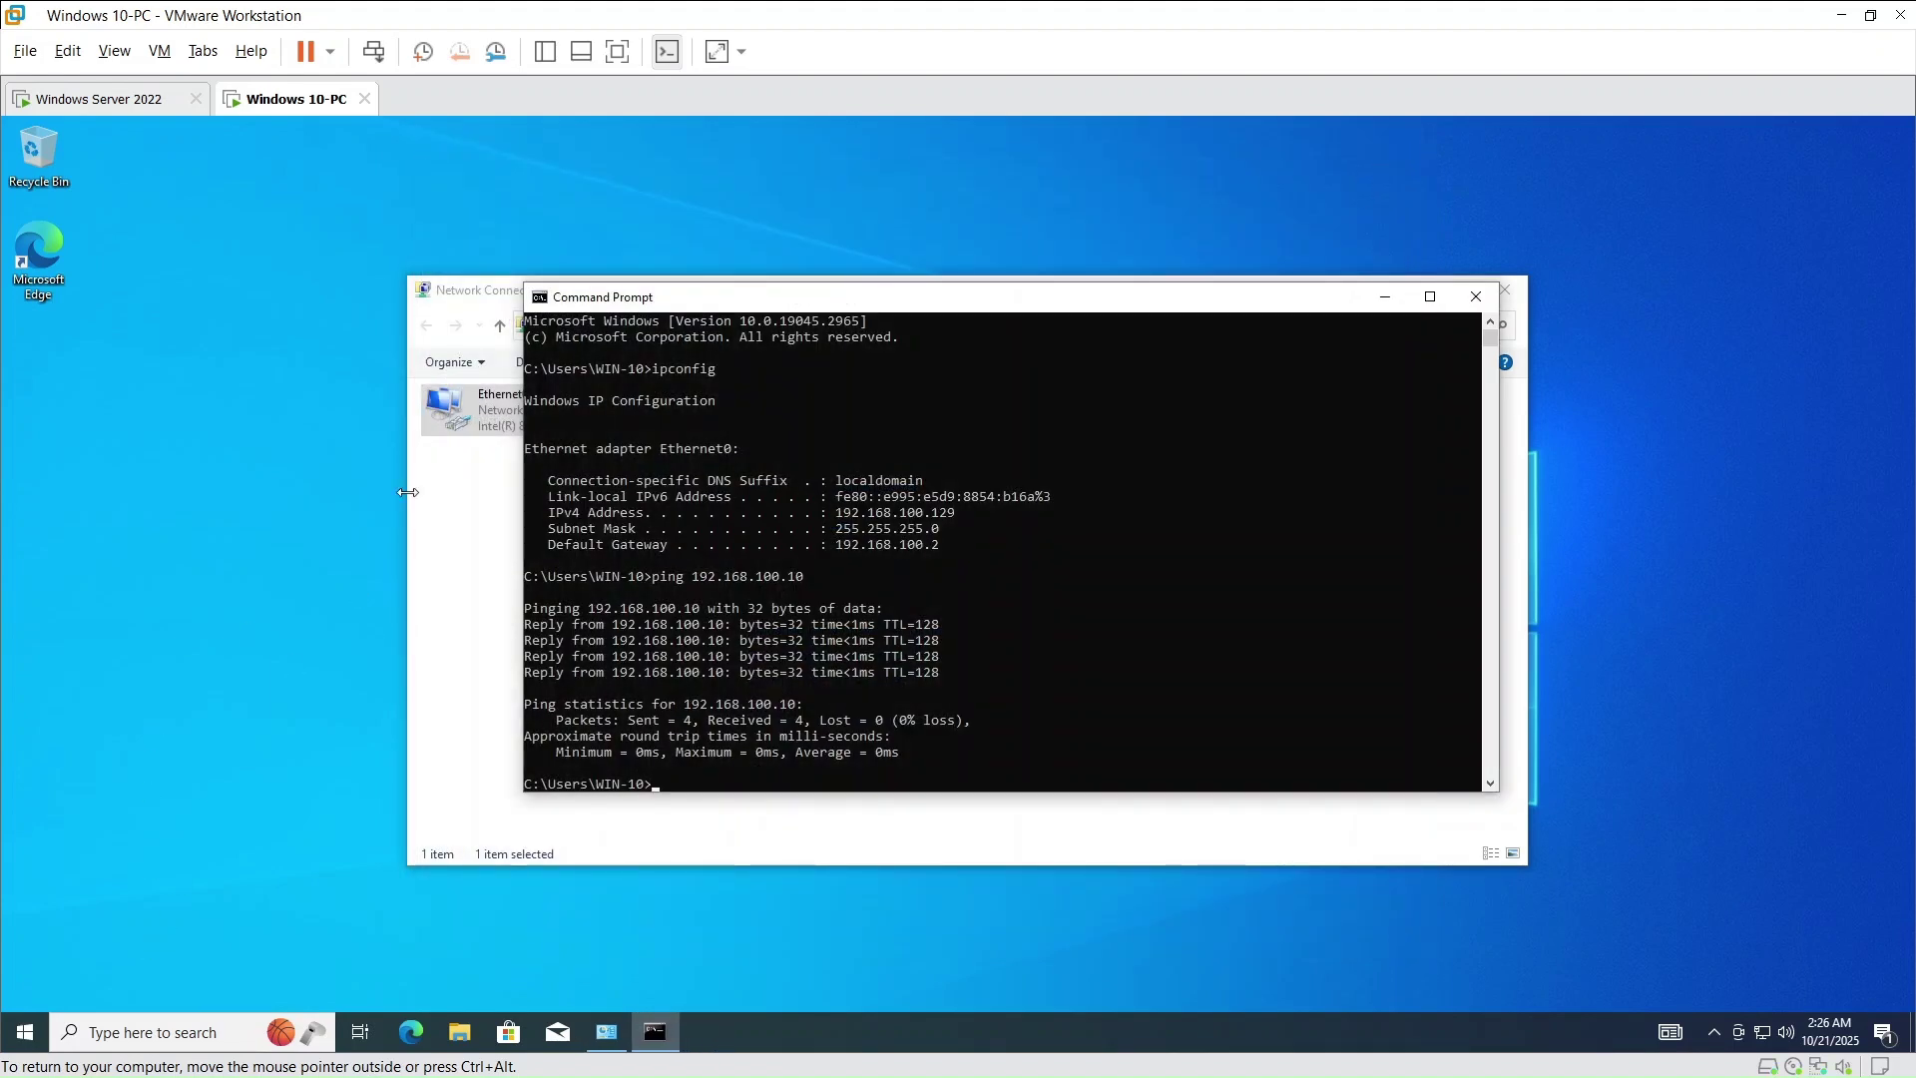
click(169, 1031)
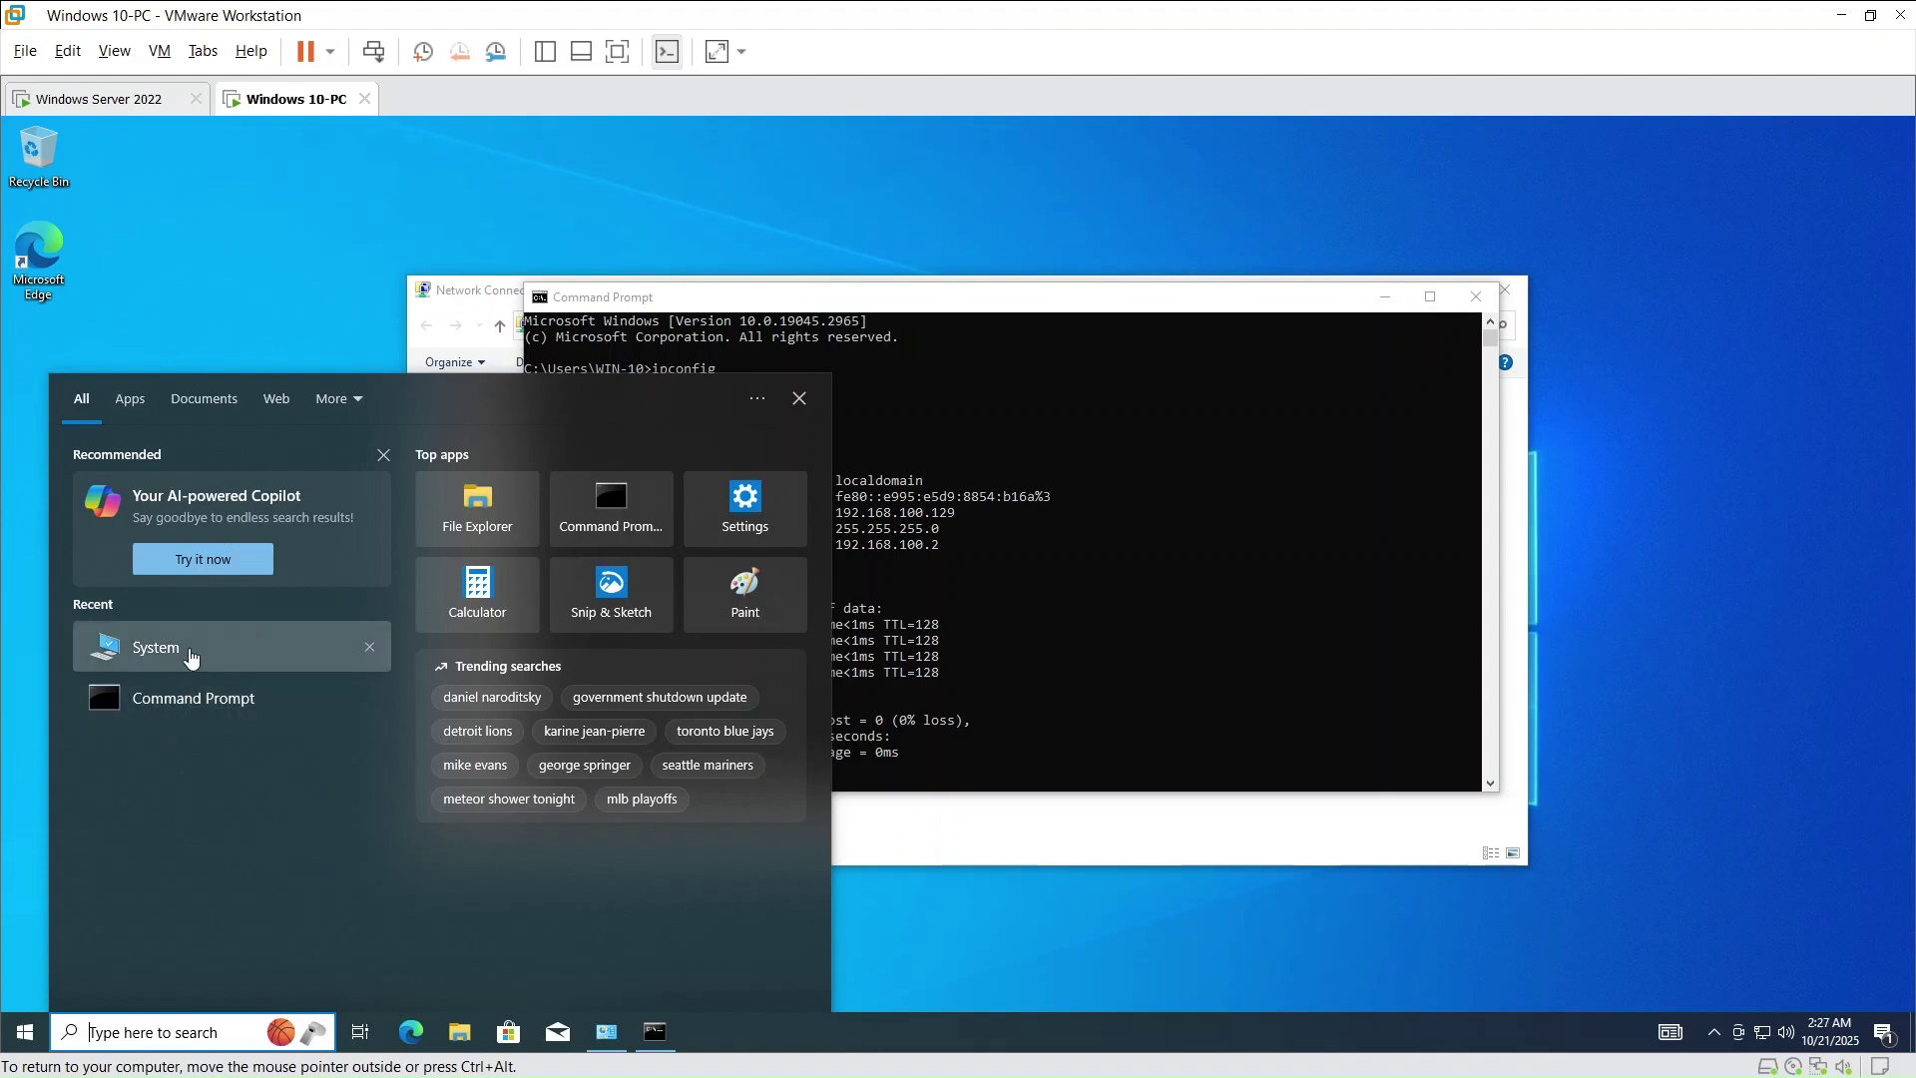
click(187, 653)
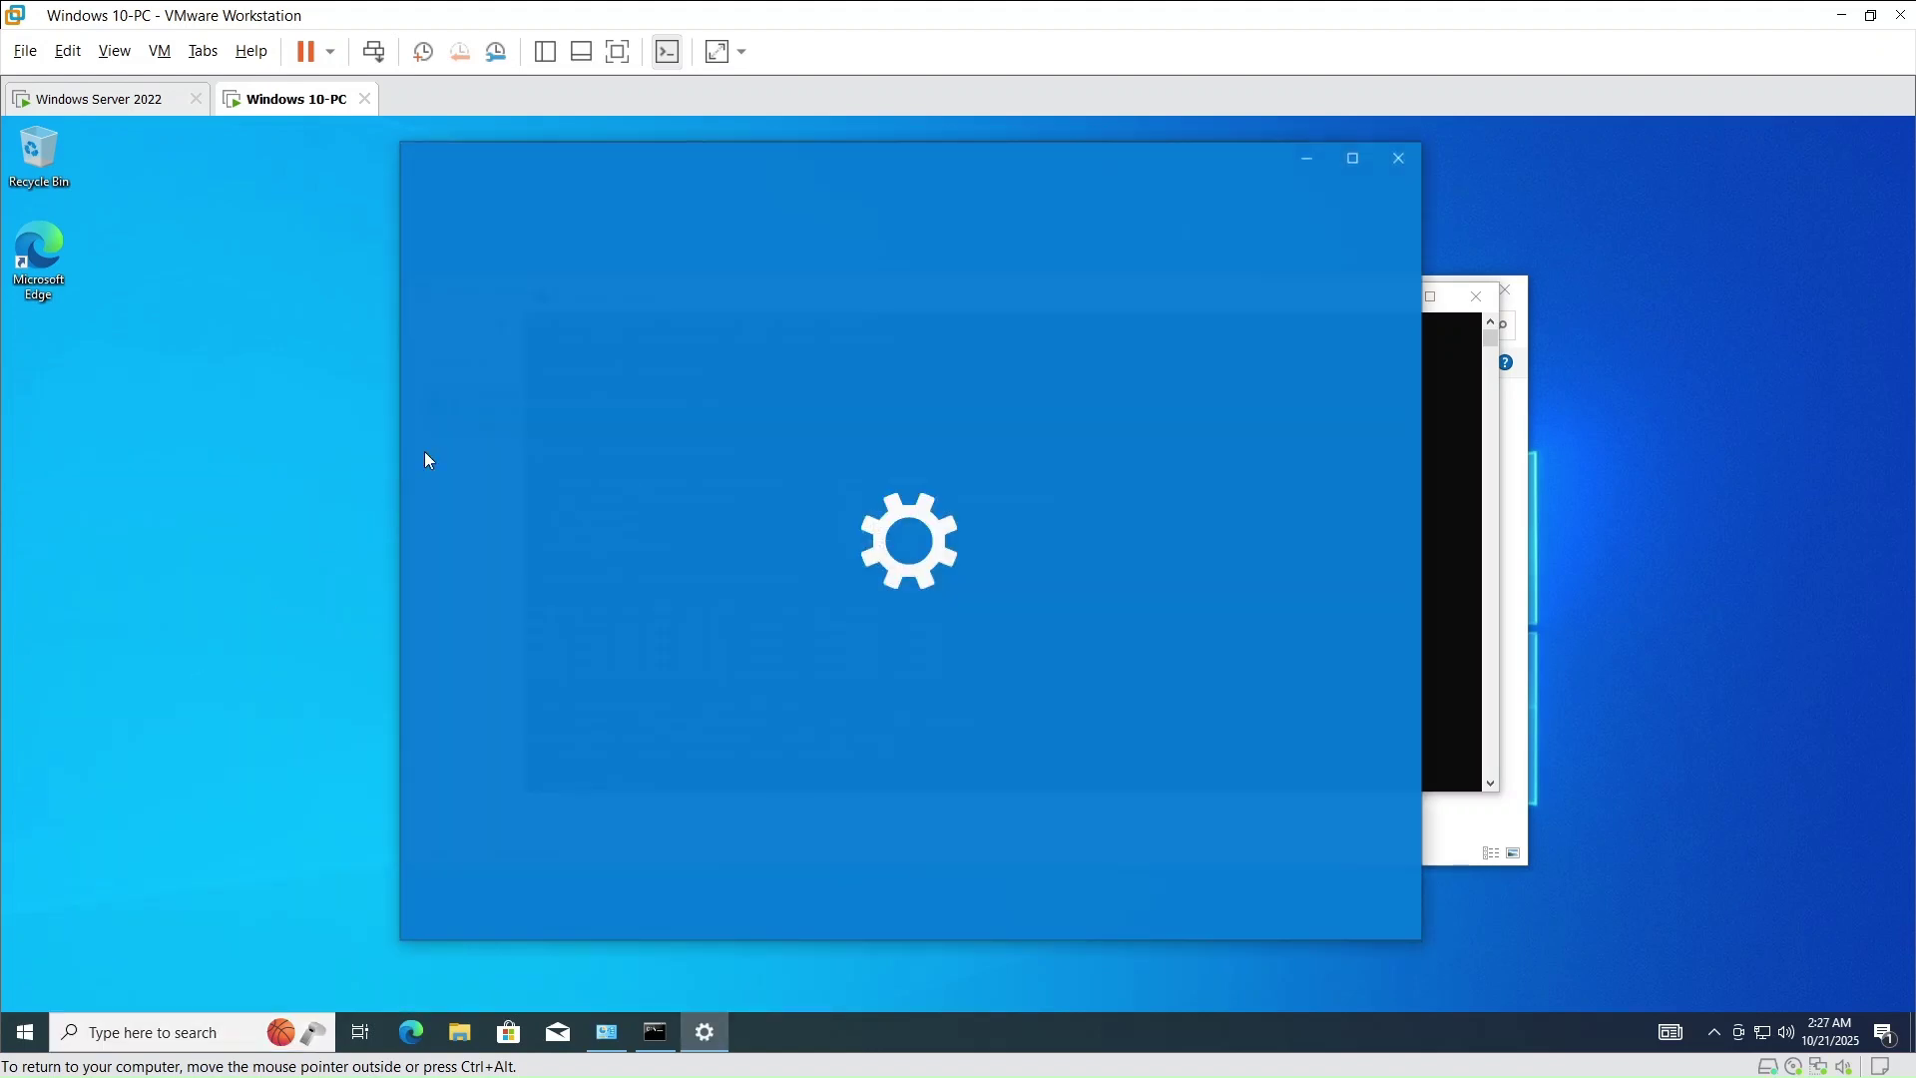
- In the advanced rename settings, change the computer name to COMP01
scroll(824, 682, down, 10)
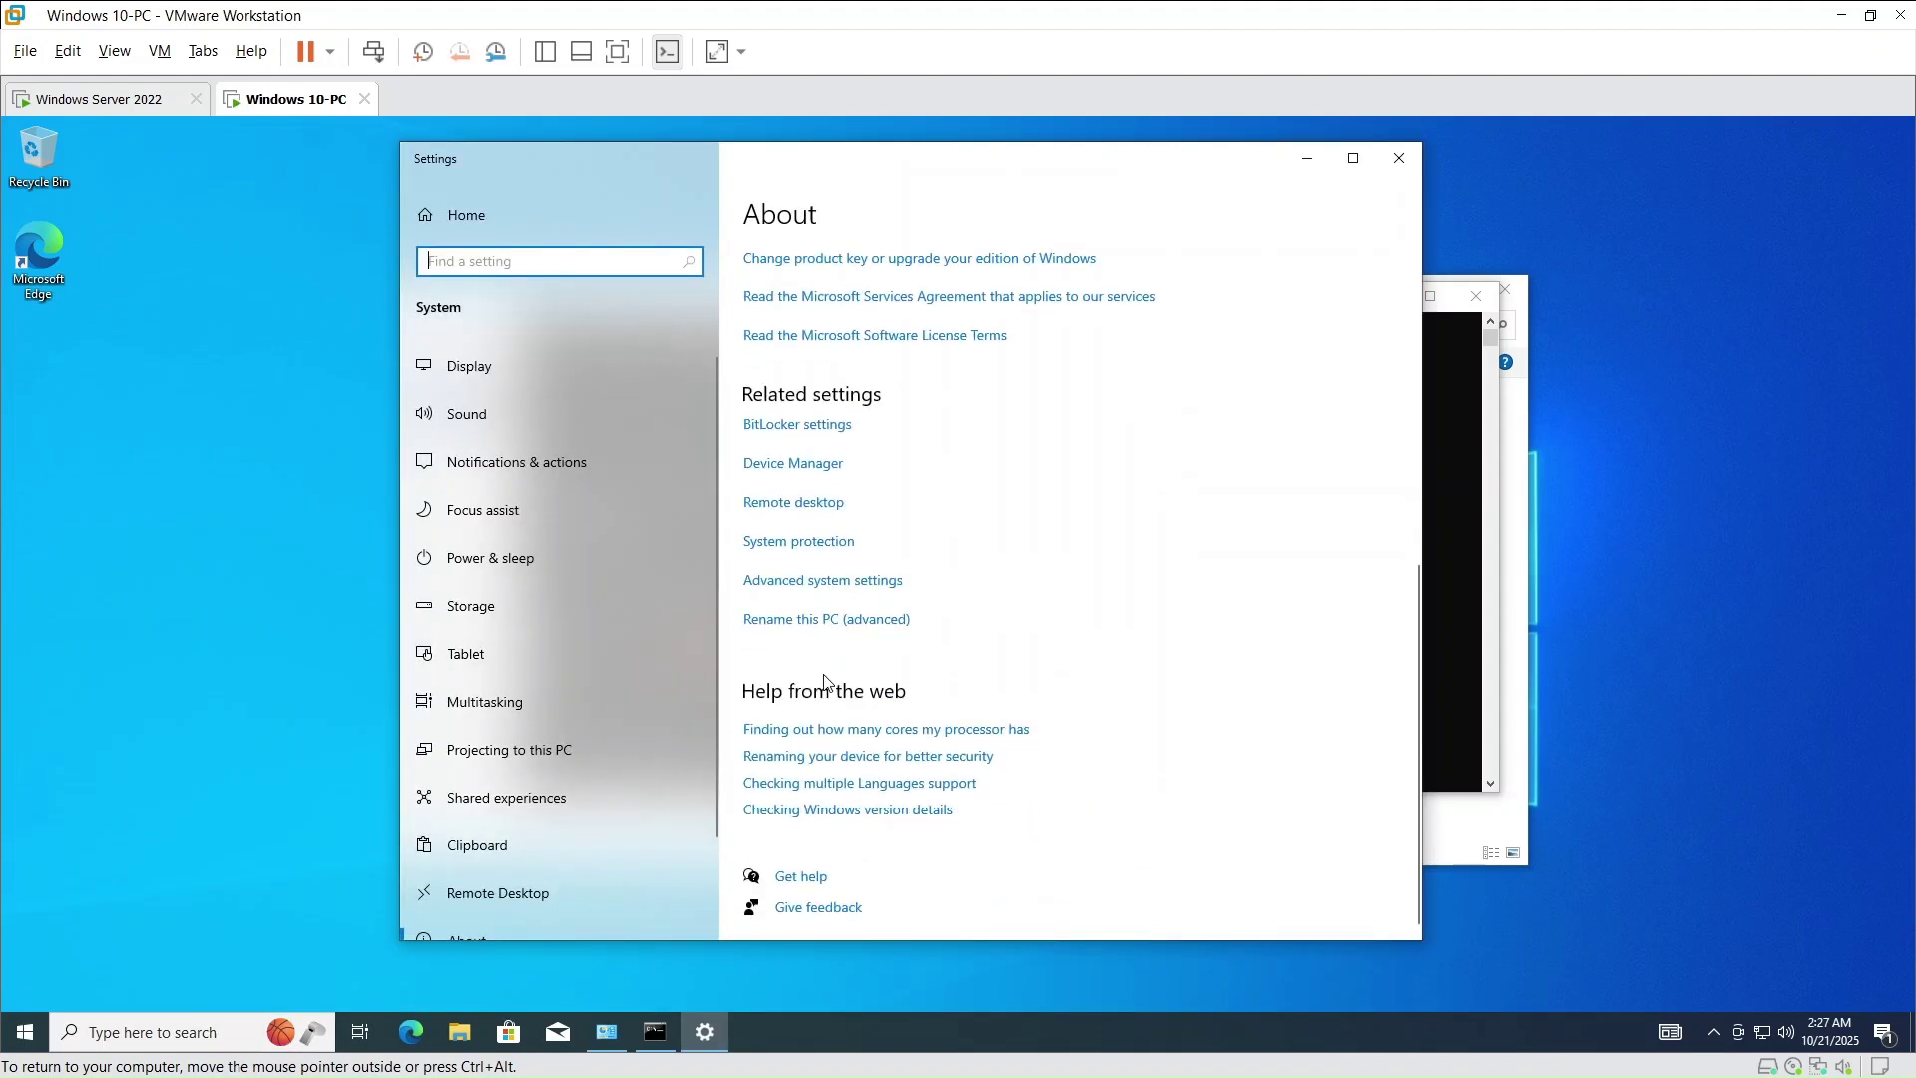
click(828, 621)
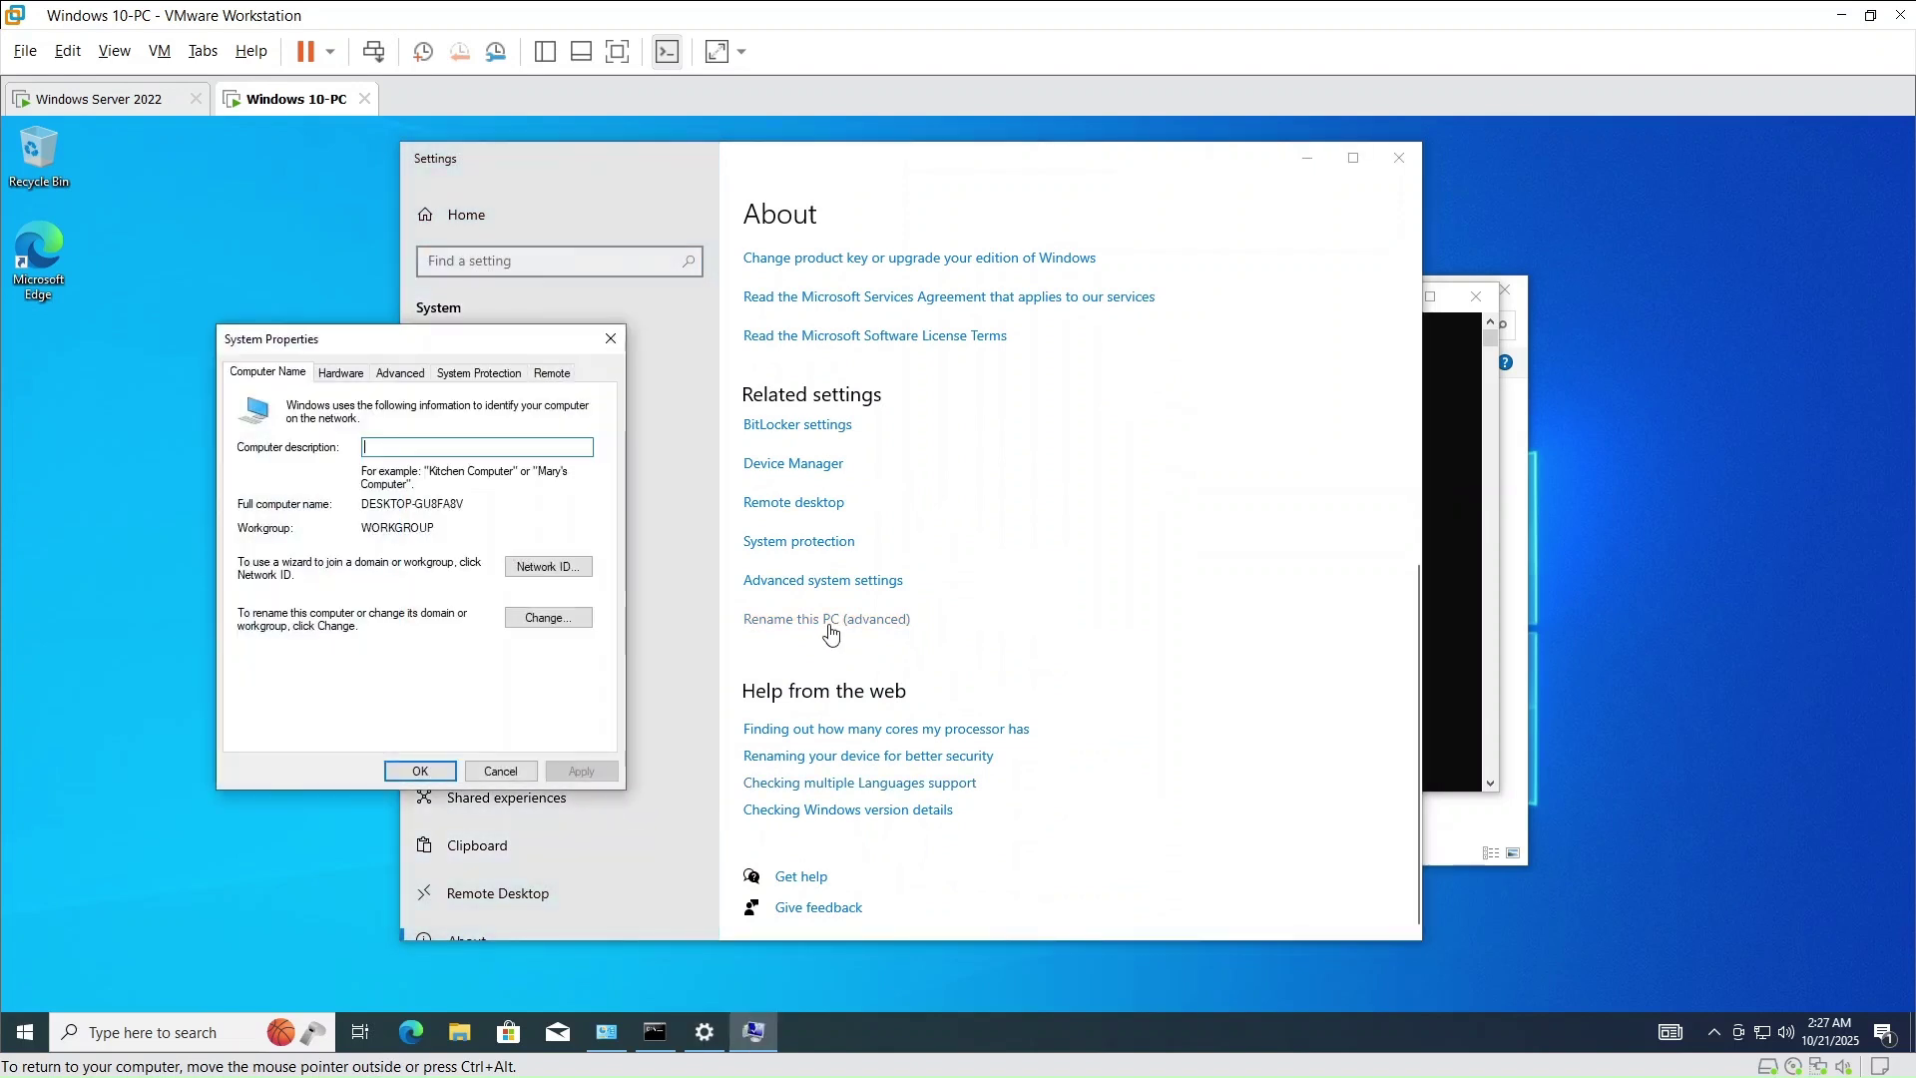
click(551, 619)
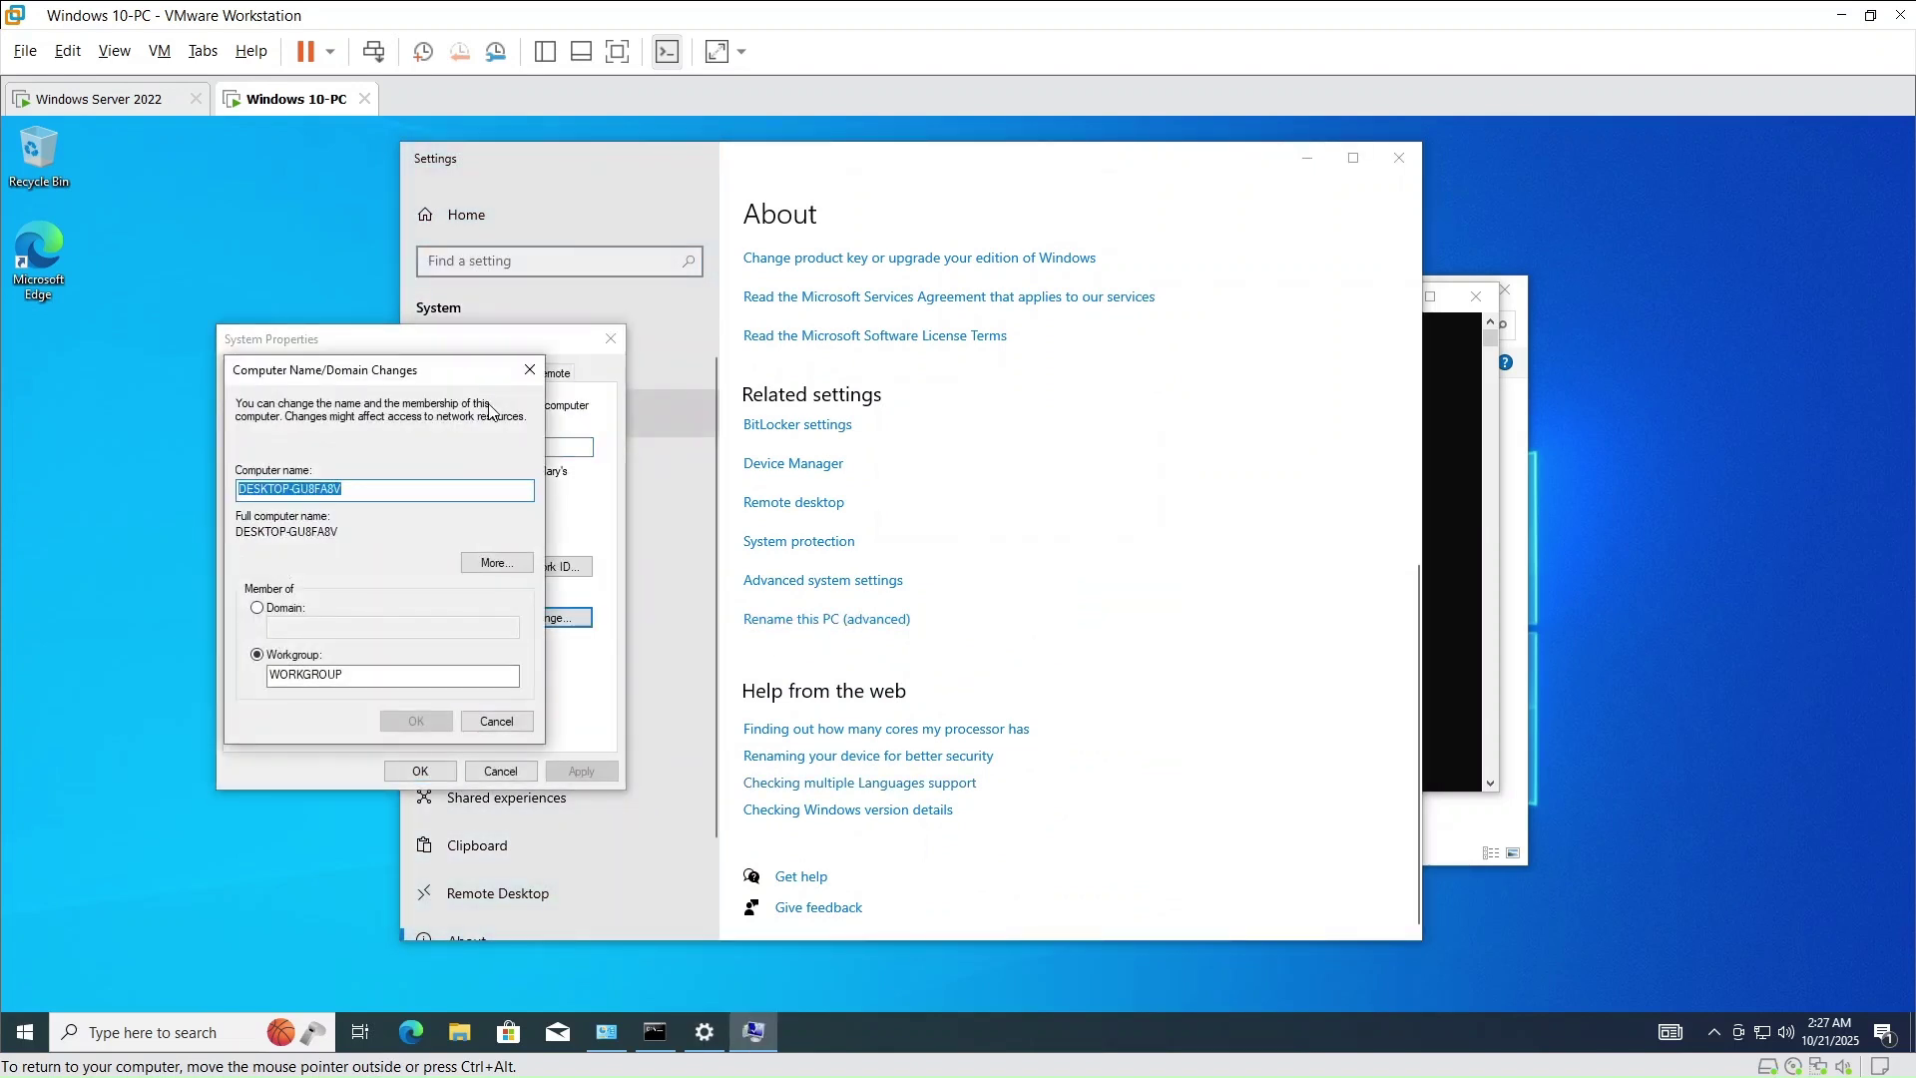
double_click(415, 492)
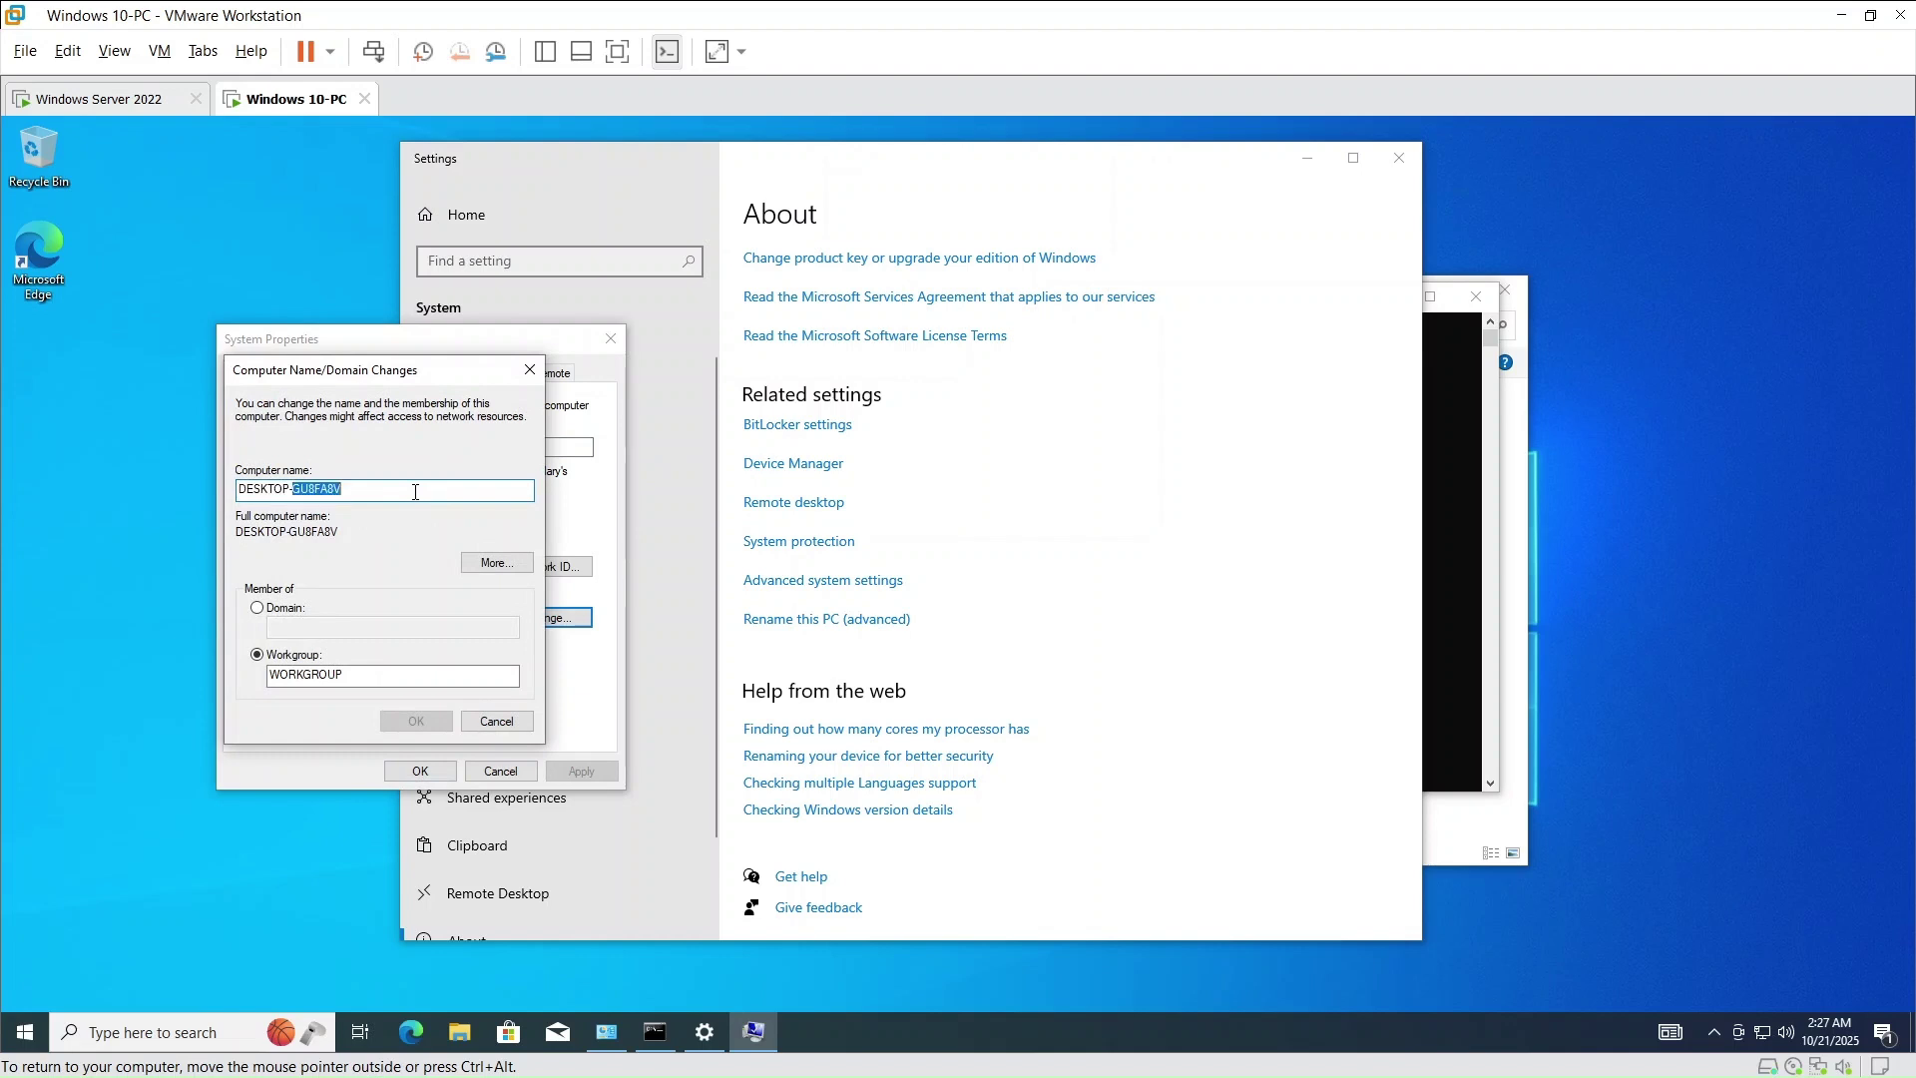
key(Right)
key(BackSpace)
key(BackSpace)
key(BackSpace)
key(BackSpace)
key(BackSpace)
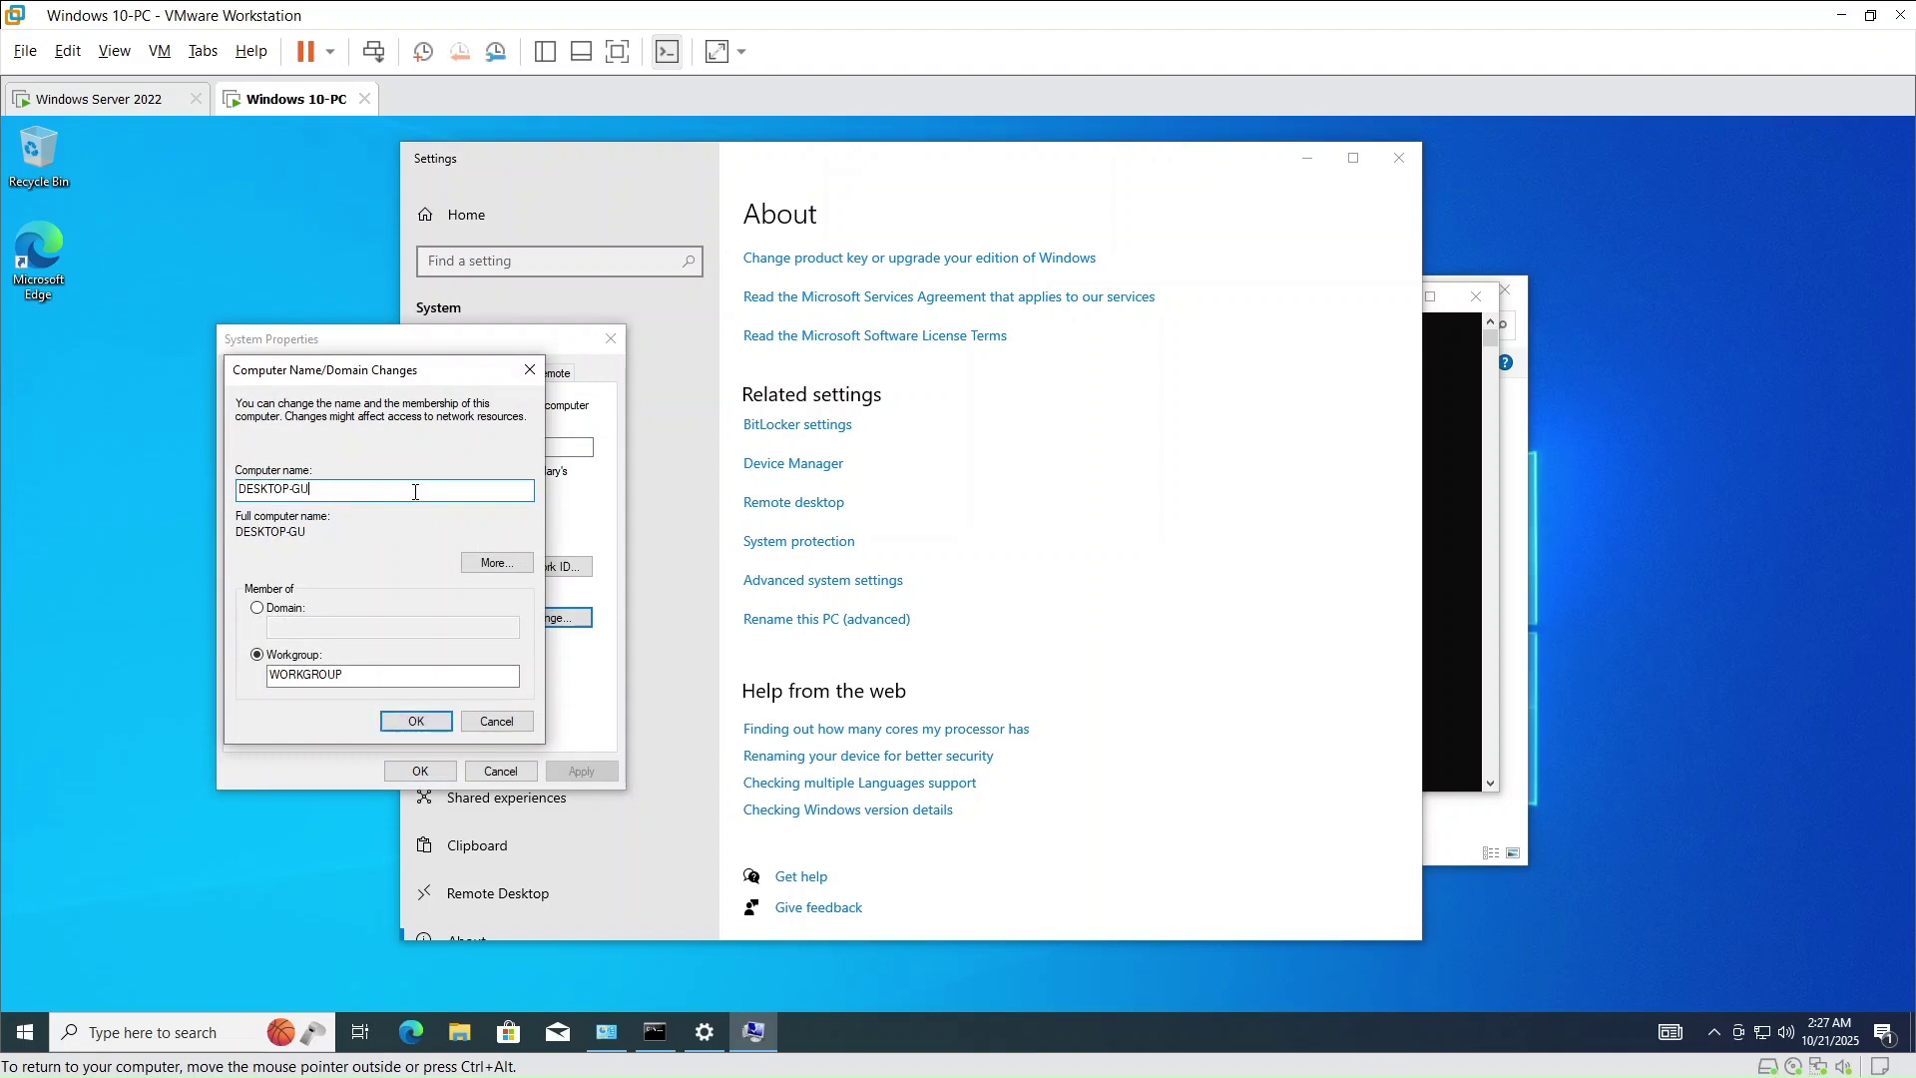
key(BackSpace)
key(BackSpace)
key(BackSpace)
key(BackSpace)
key(BackSpace)
key(BackSpace)
key(BackSpace)
key(BackSpace)
key(BackSpace)
key(BackSpace)
text(COMp01)
key(BackSpace)
key(BackSpace)
key(BackSpace)
text(P01)
- Make the computer a member of the domain cyberjrde.local and submit the change
click(302, 608)
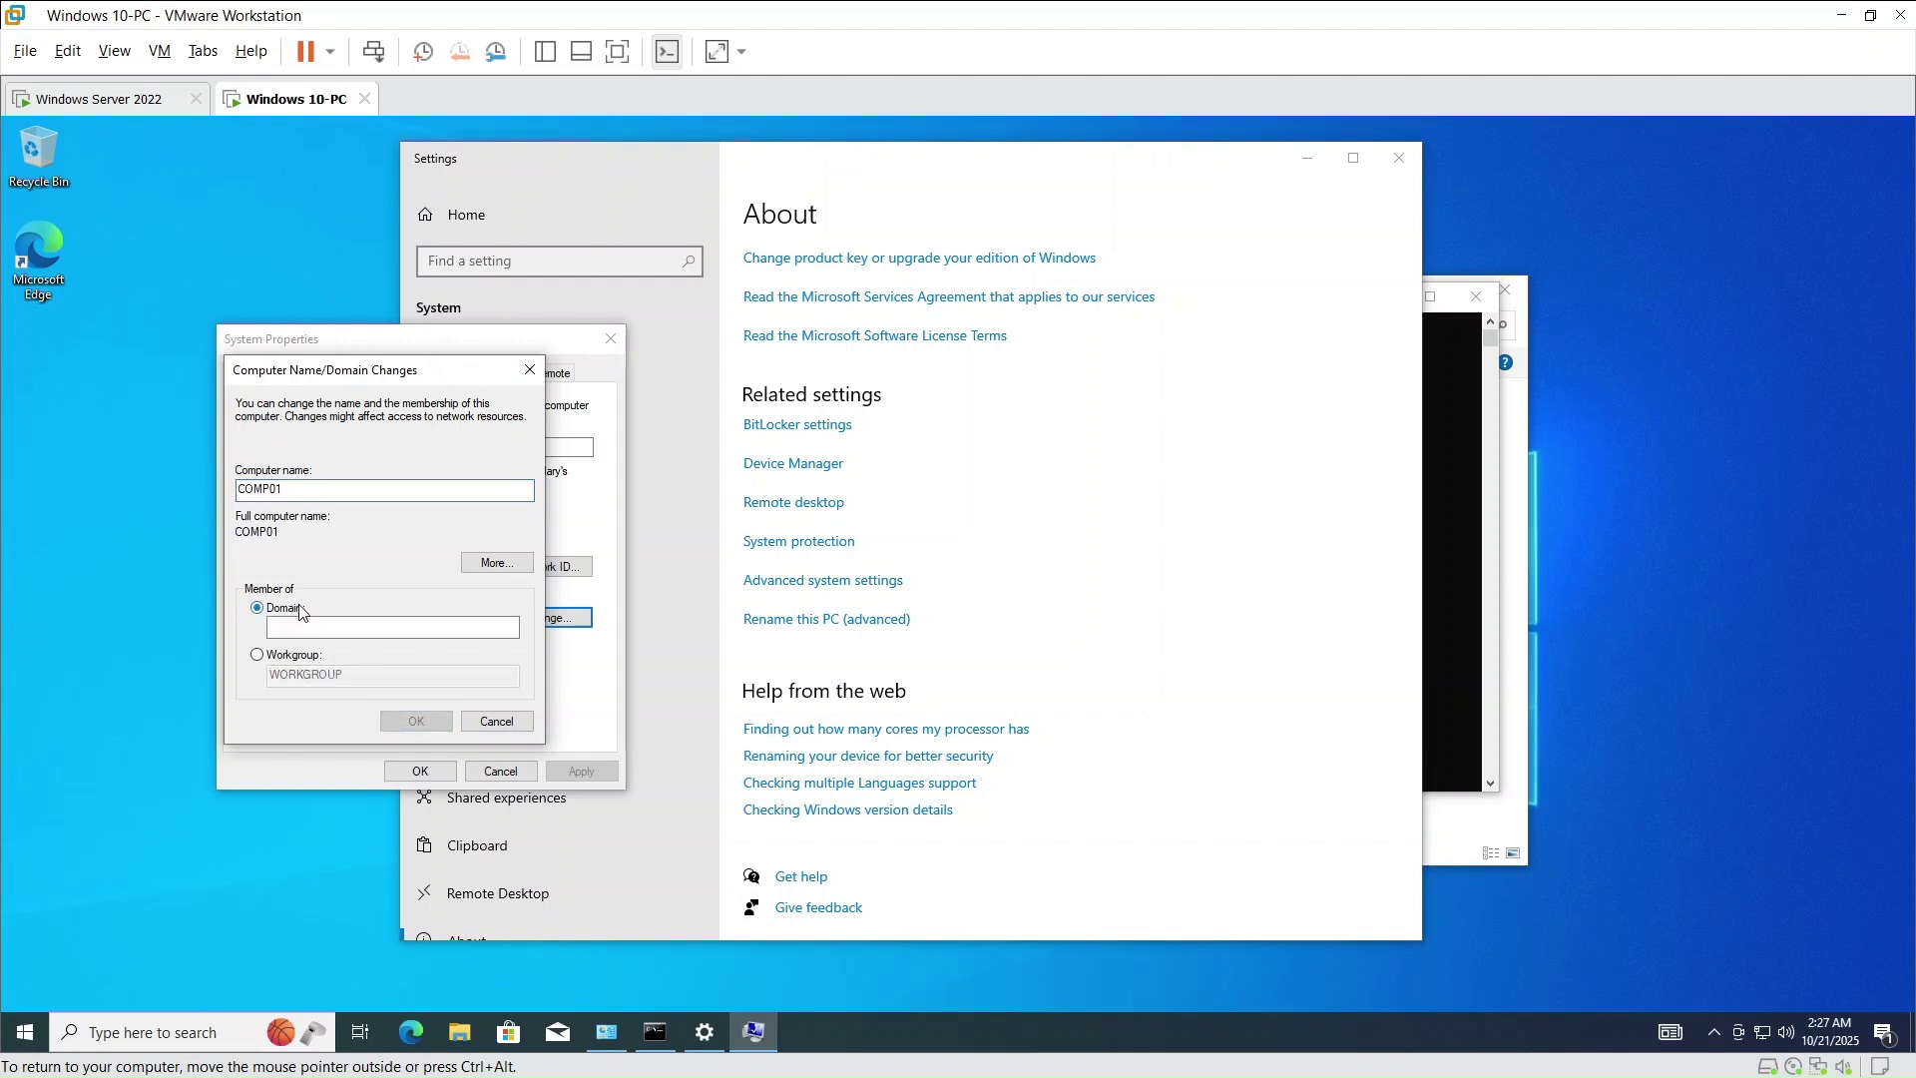
click(298, 628)
text(cyb)
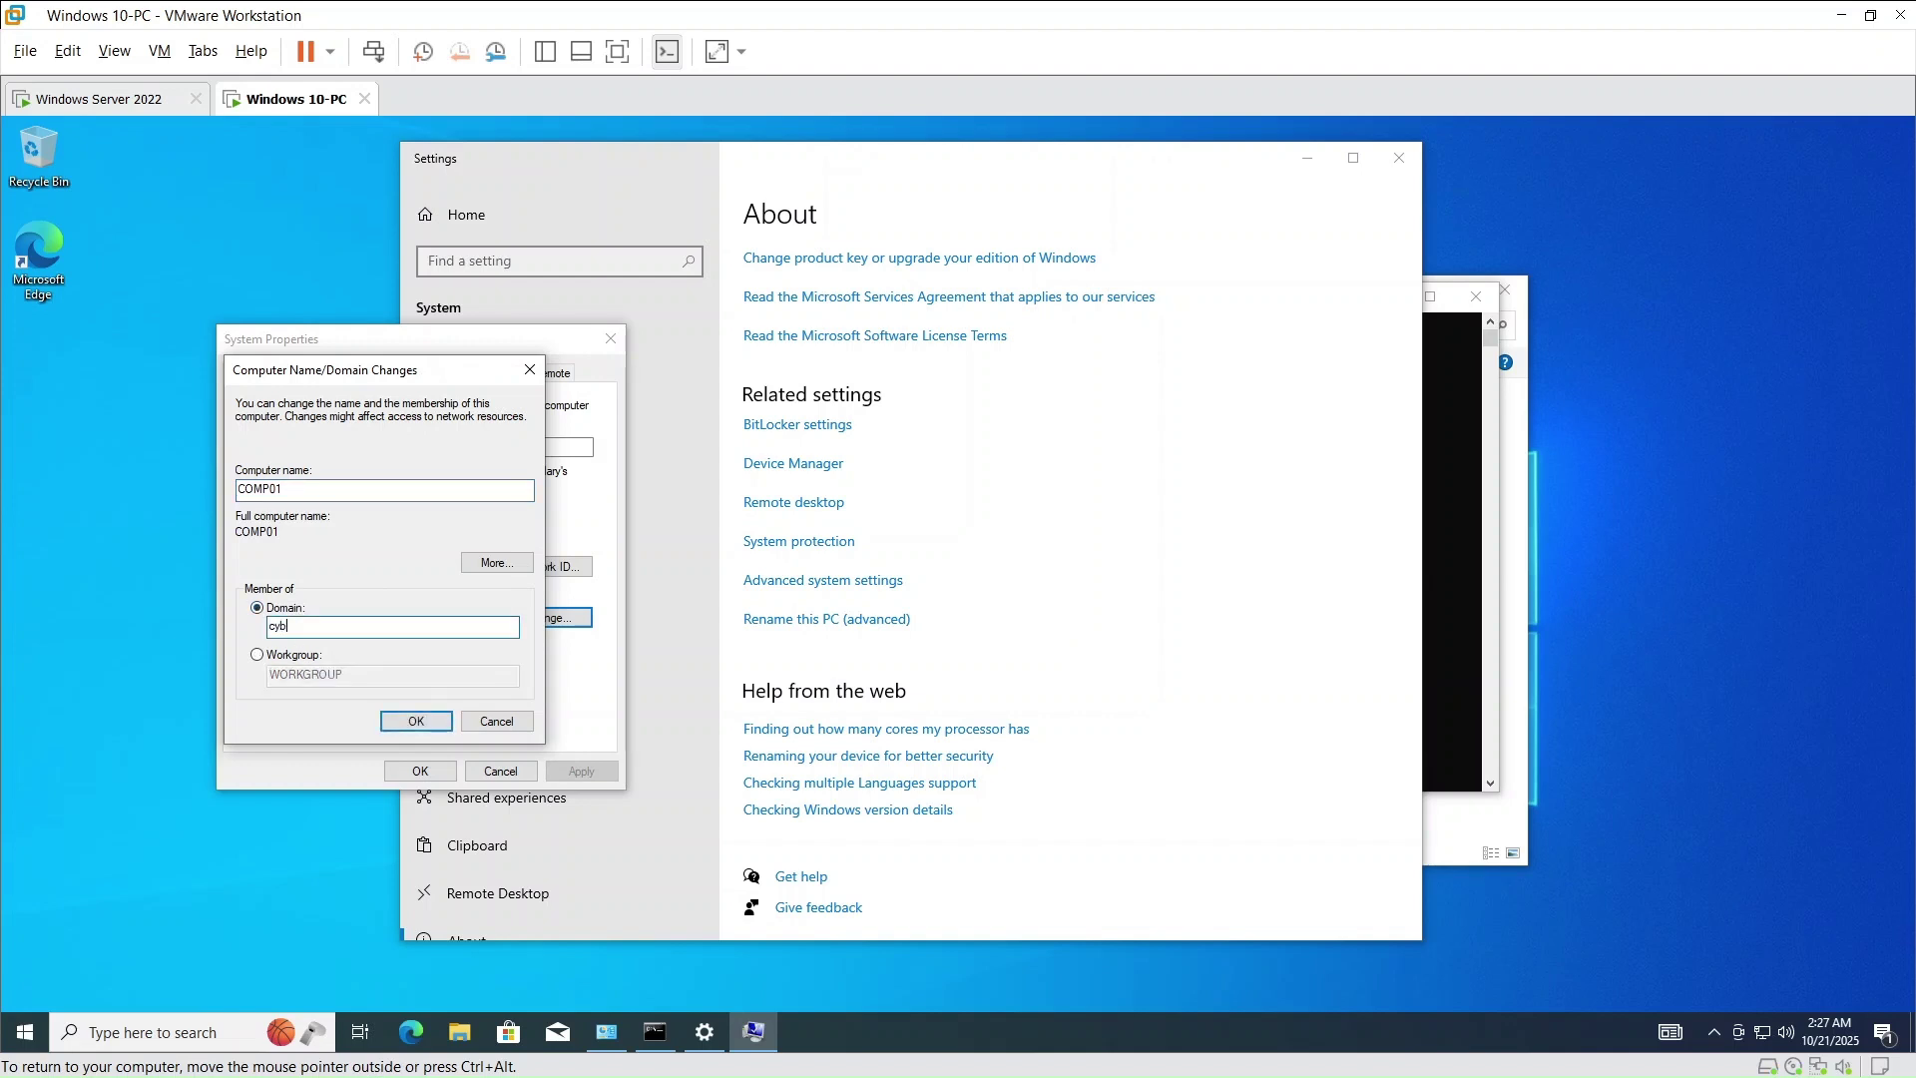
text(erjrde.local)
click(410, 713)
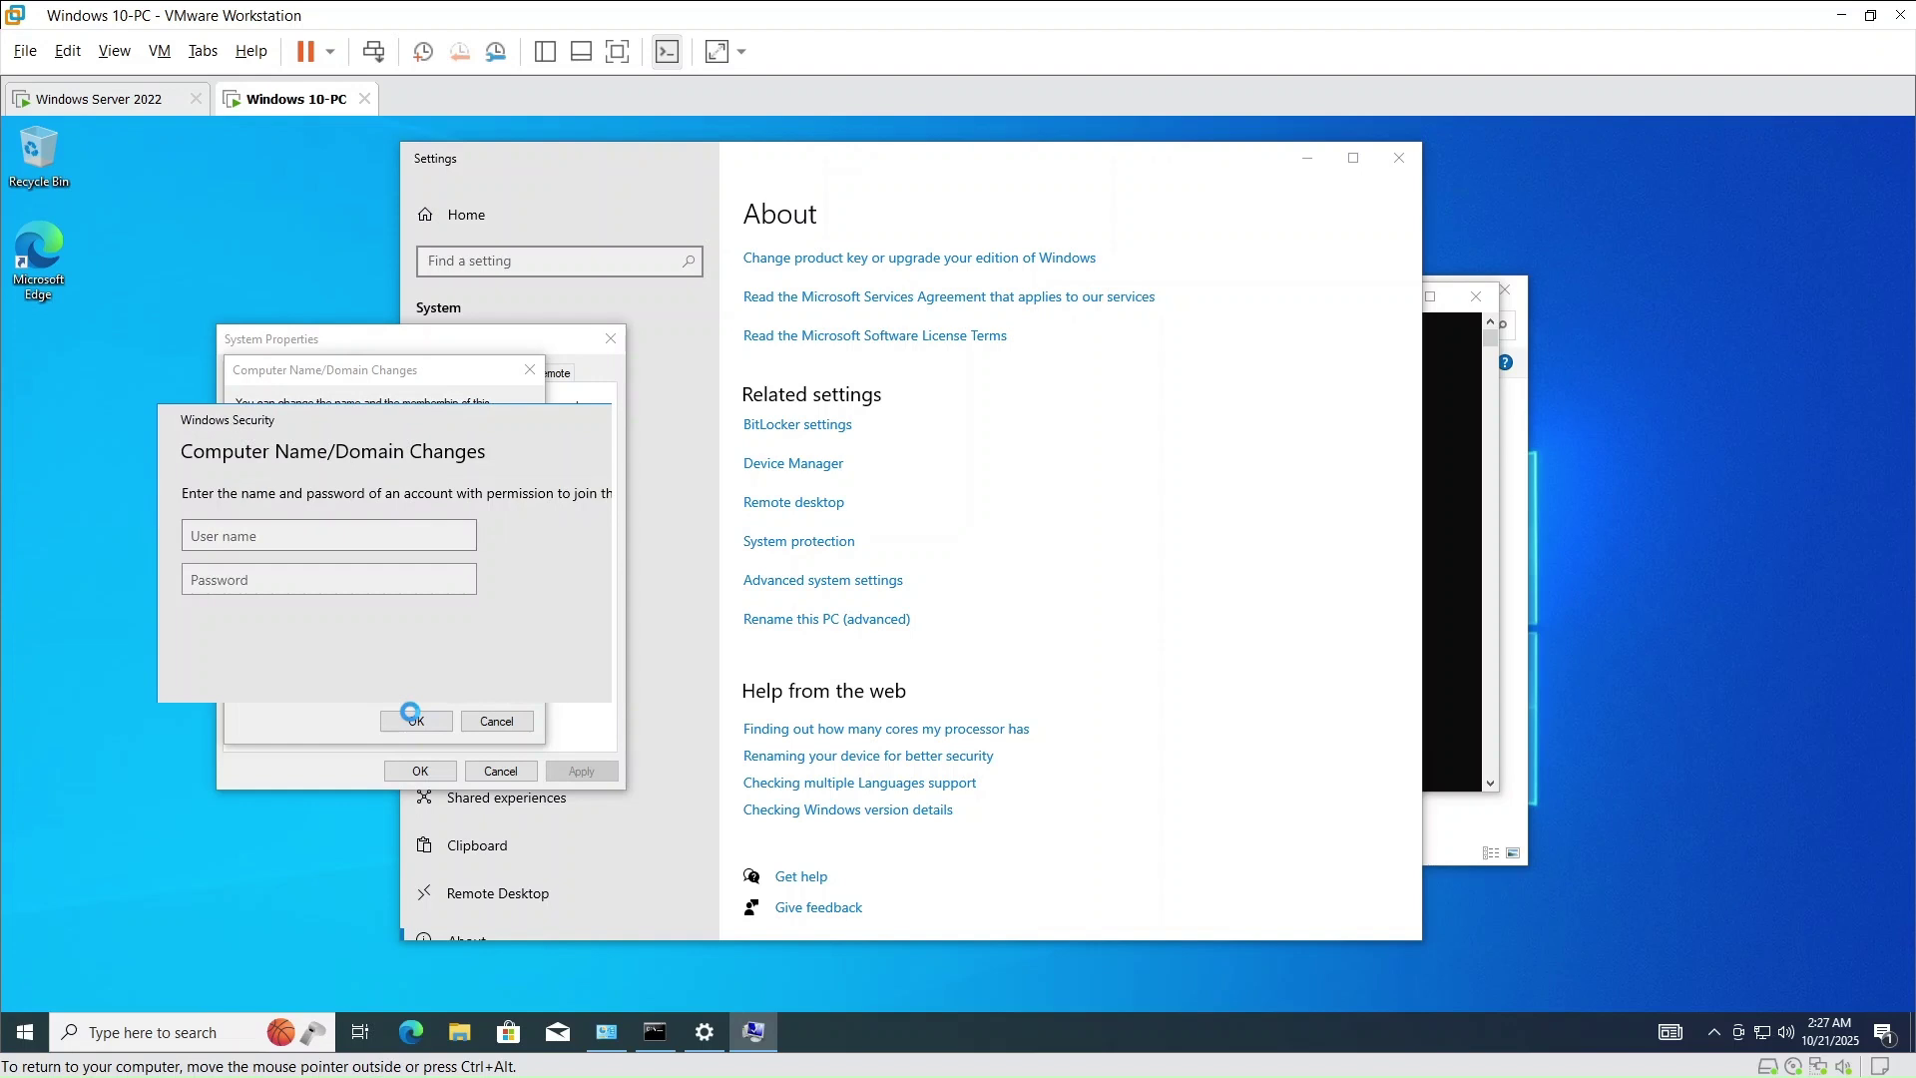
- Authenticate the domain join with the administrator account name and its password
drag(391, 427, 835, 407)
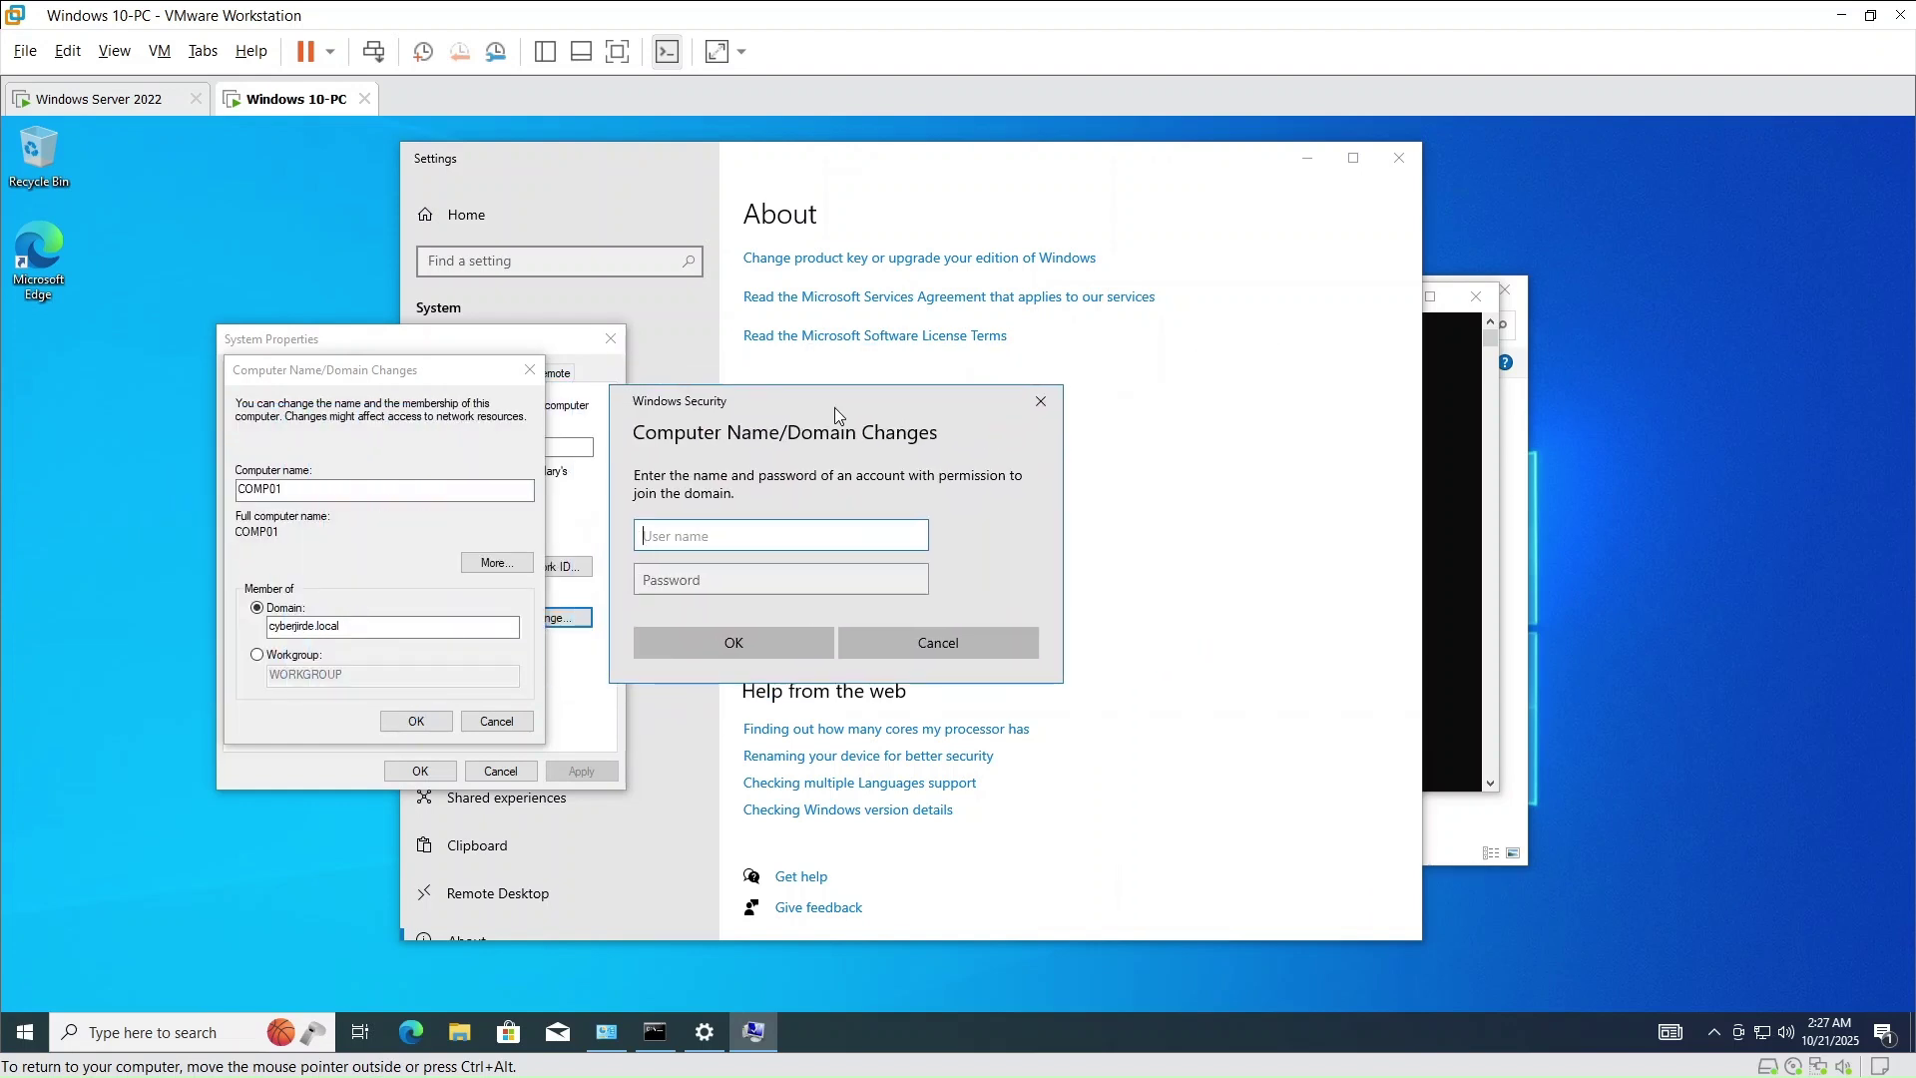
text(administrator)
click(718, 585)
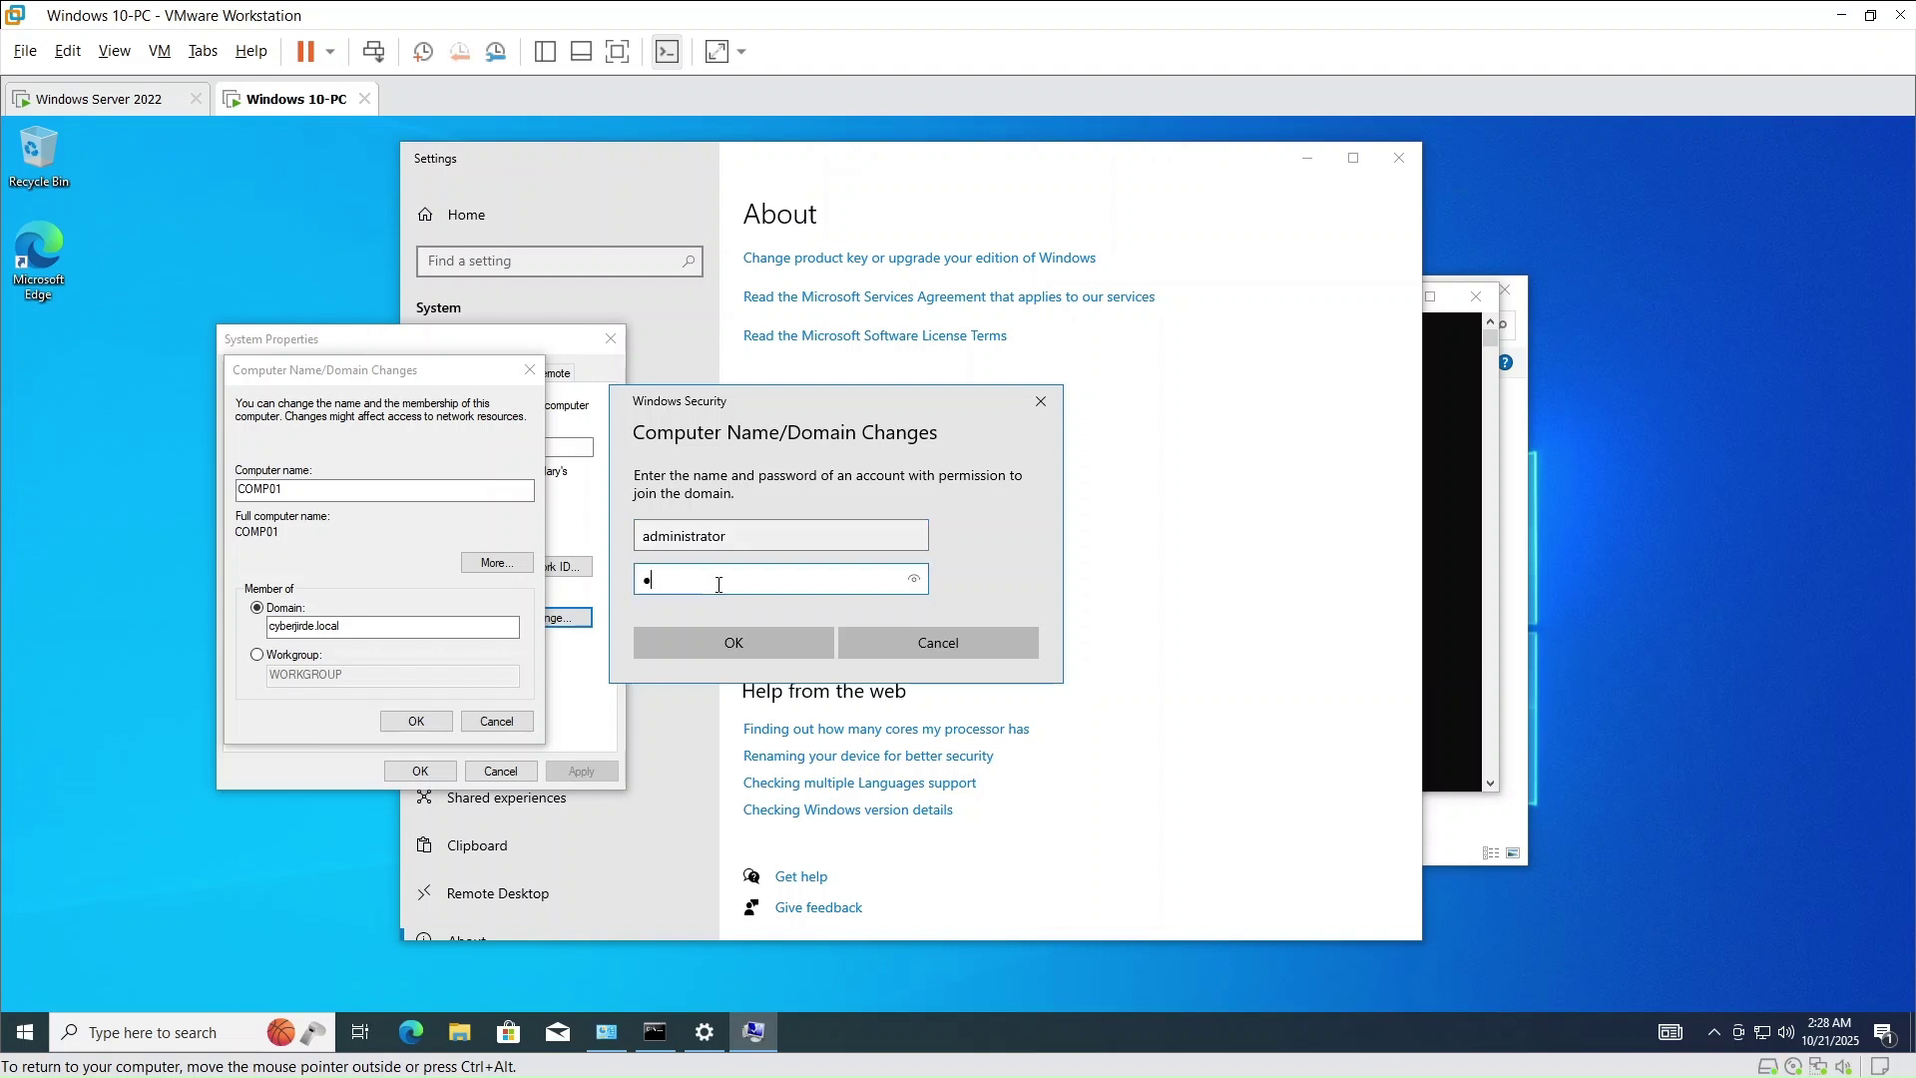
text(•••••••••)
click(729, 643)
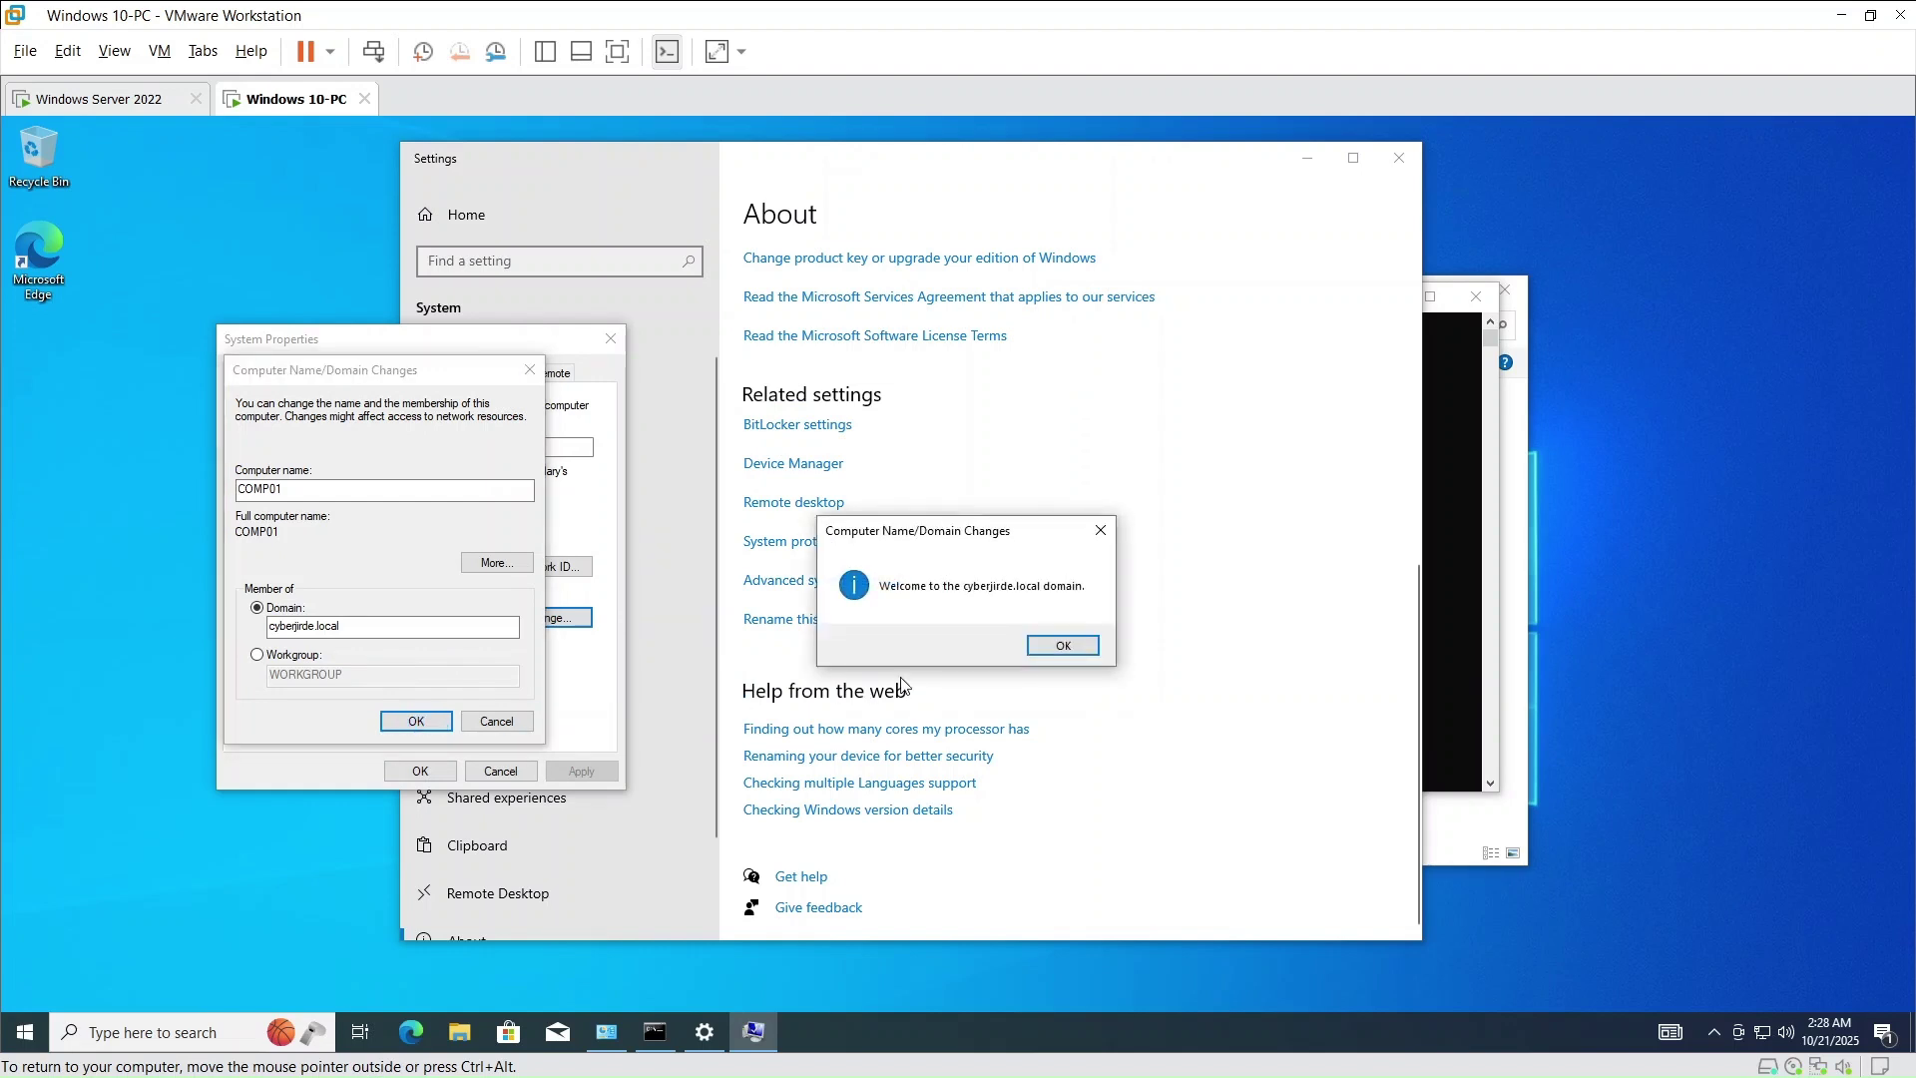
- Dismiss the domain welcome and restart notices, close System Properties, and restart the VM
click(1076, 651)
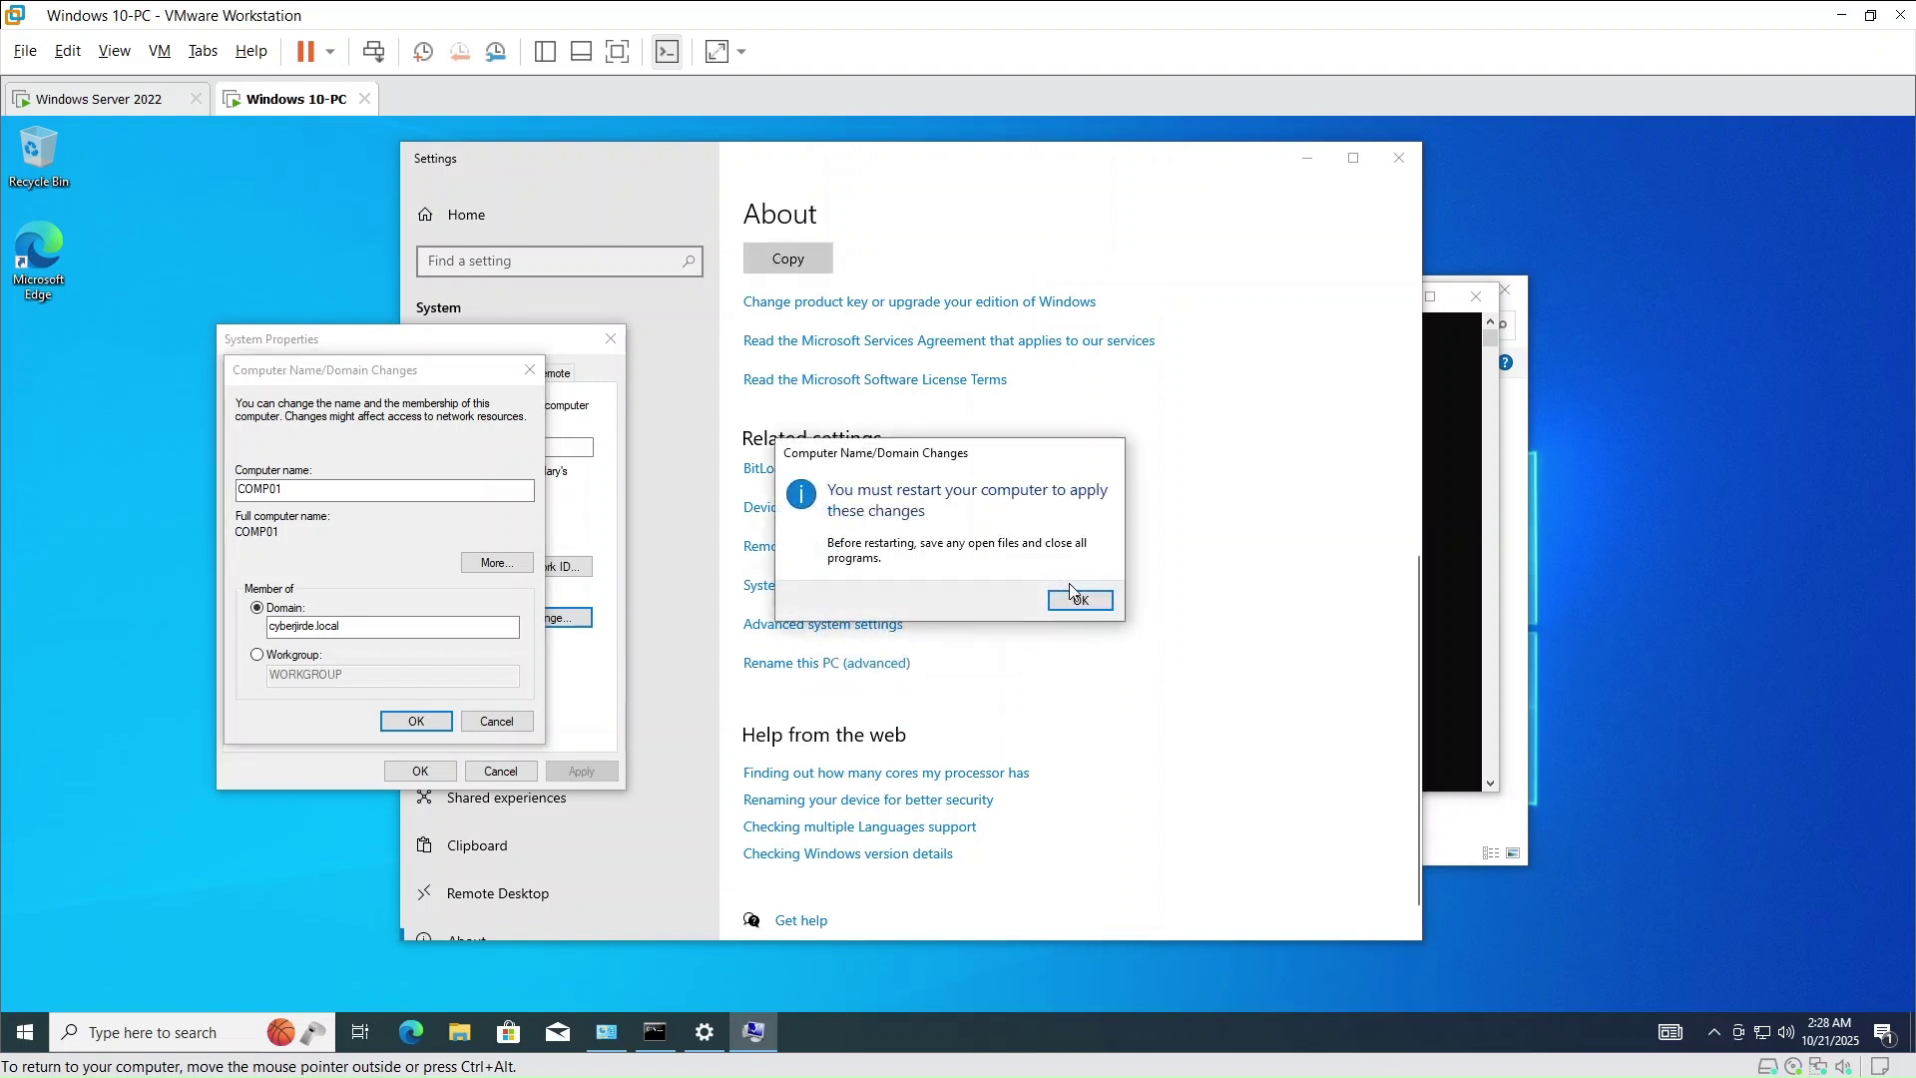
click(1080, 600)
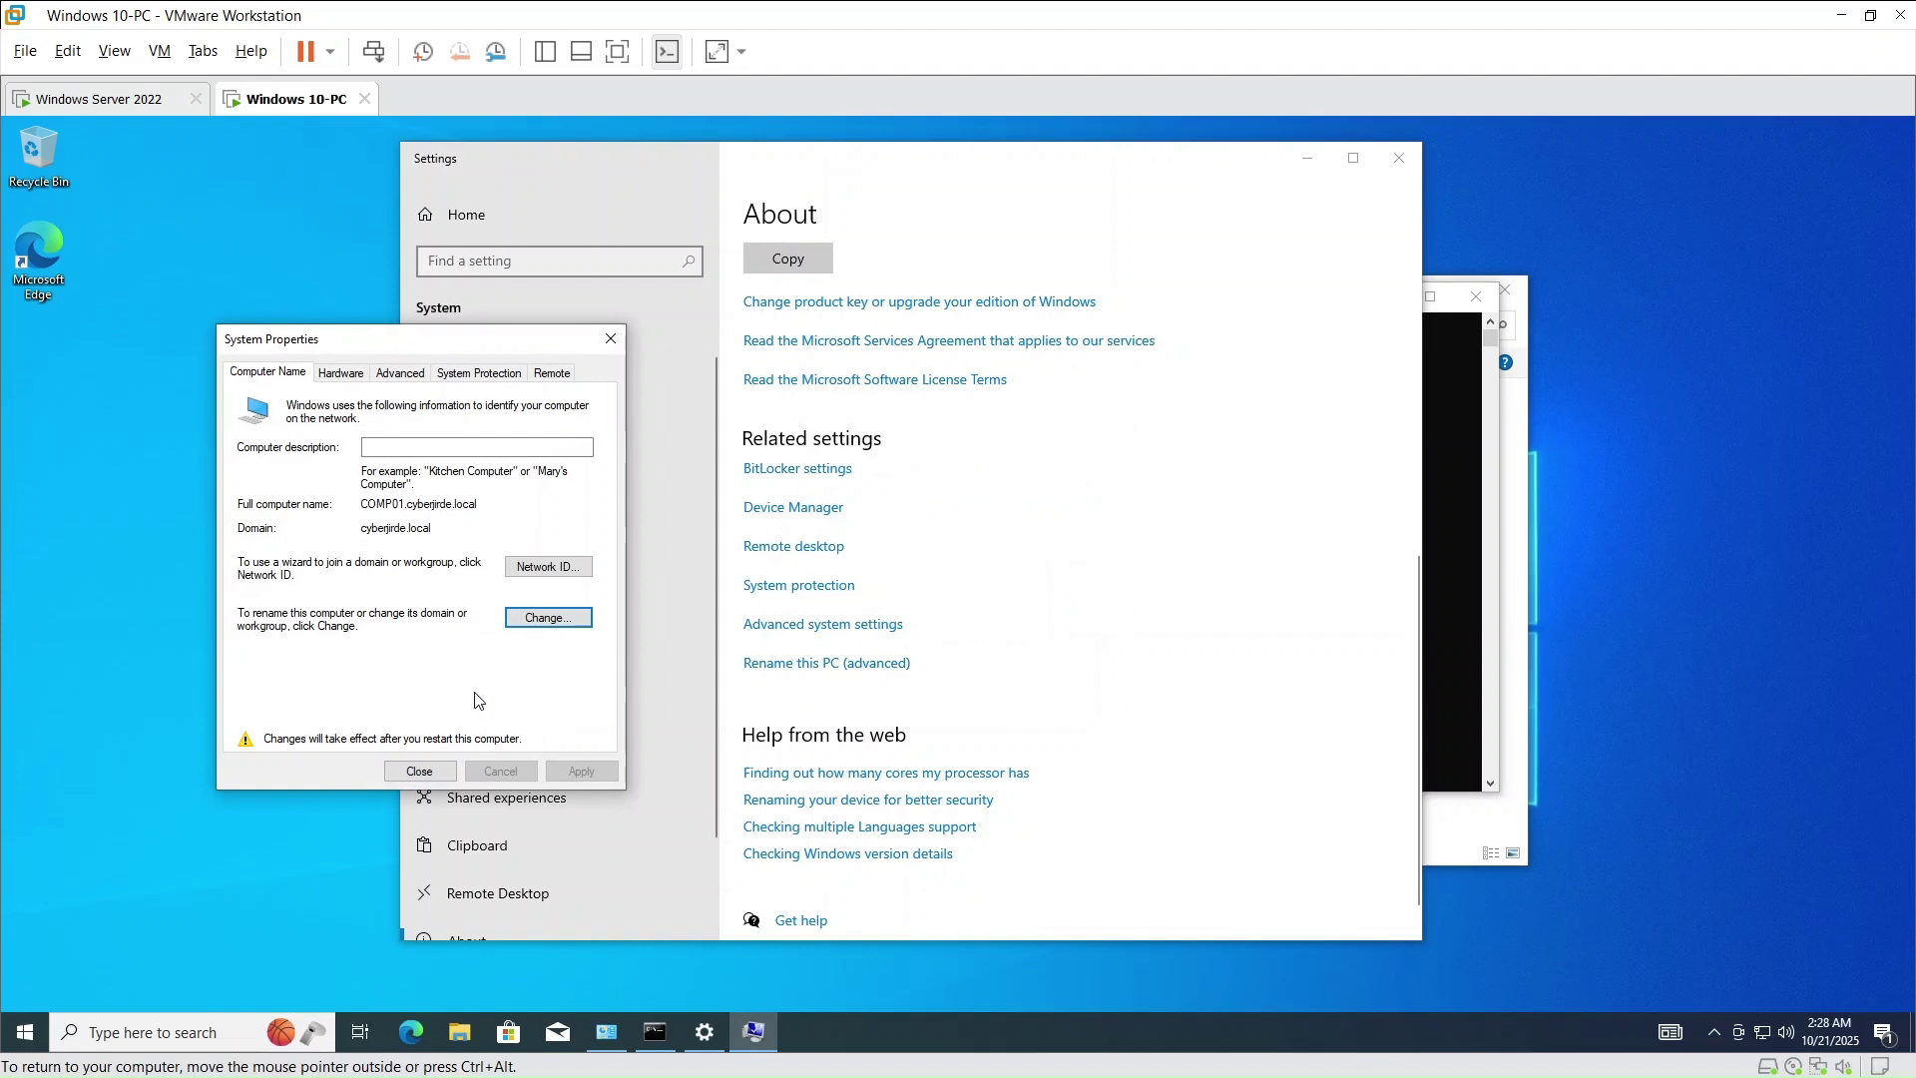
click(445, 776)
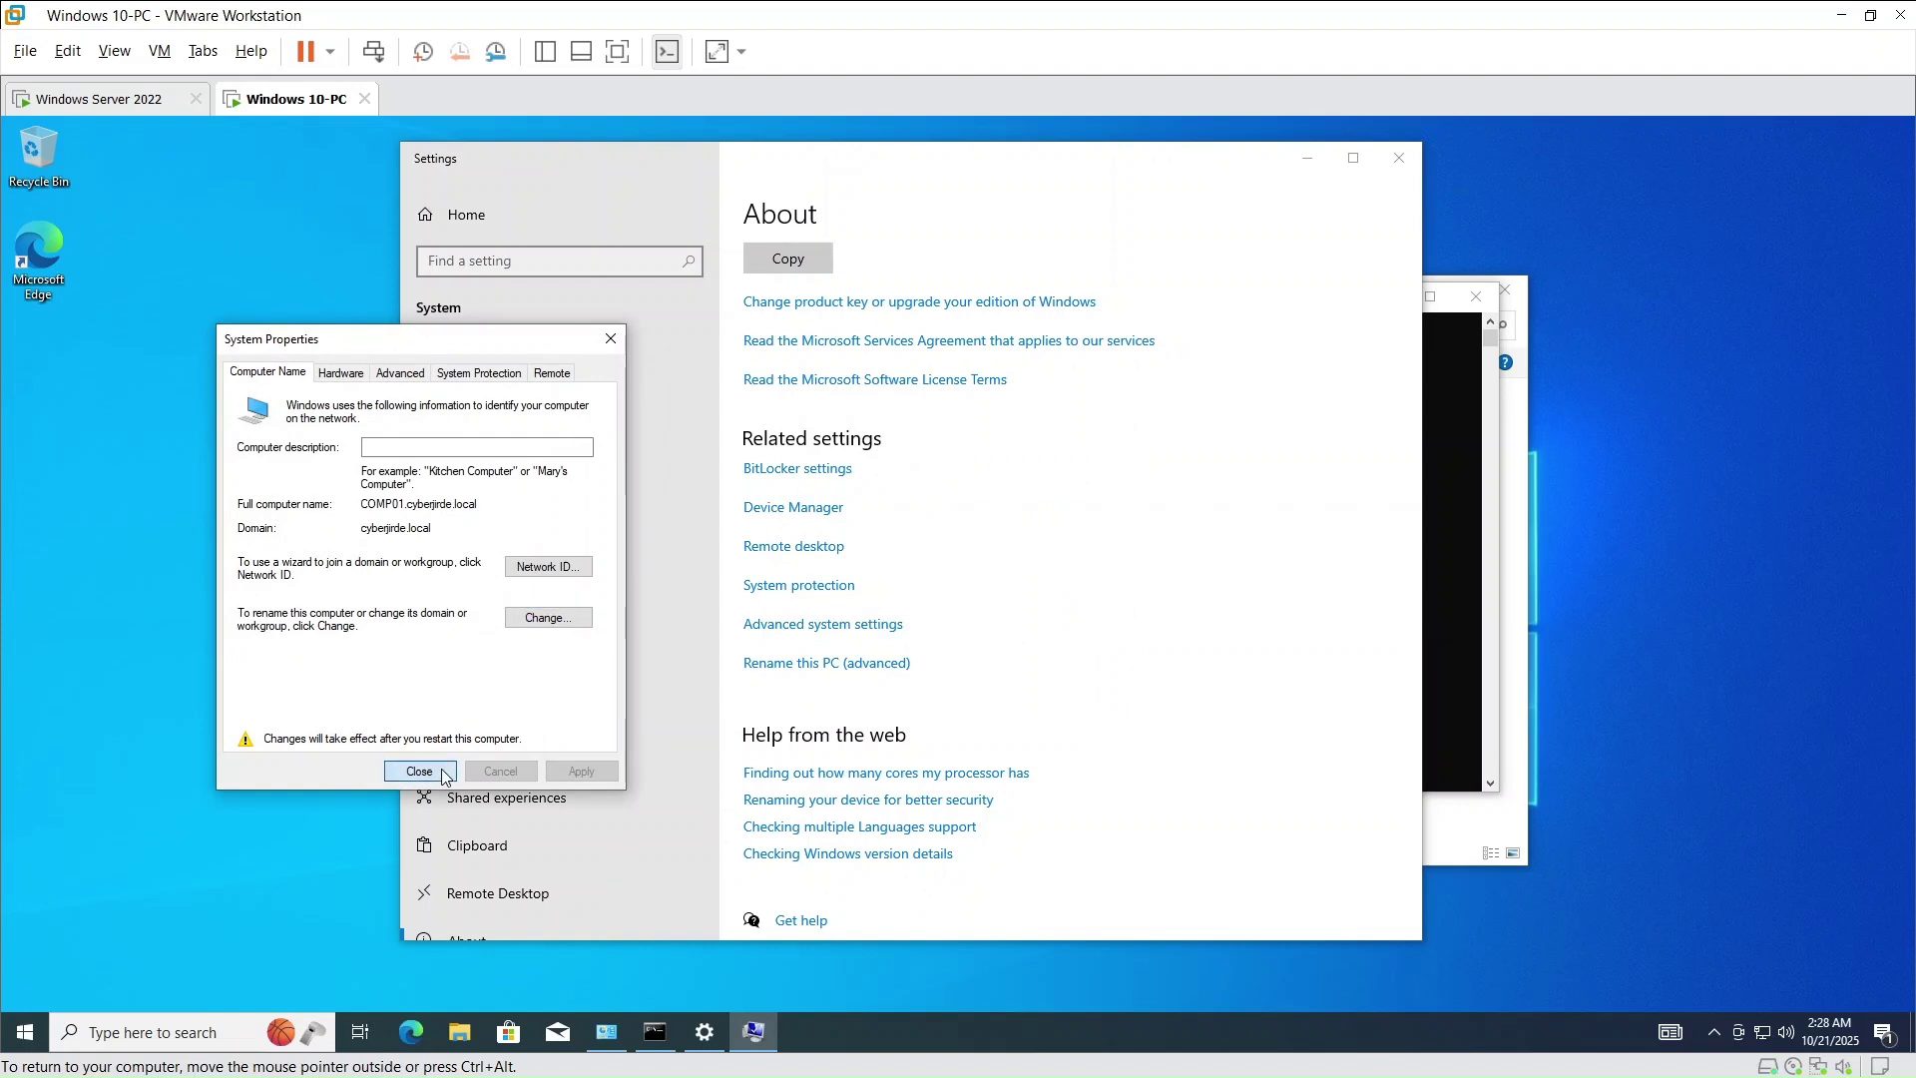
click(944, 602)
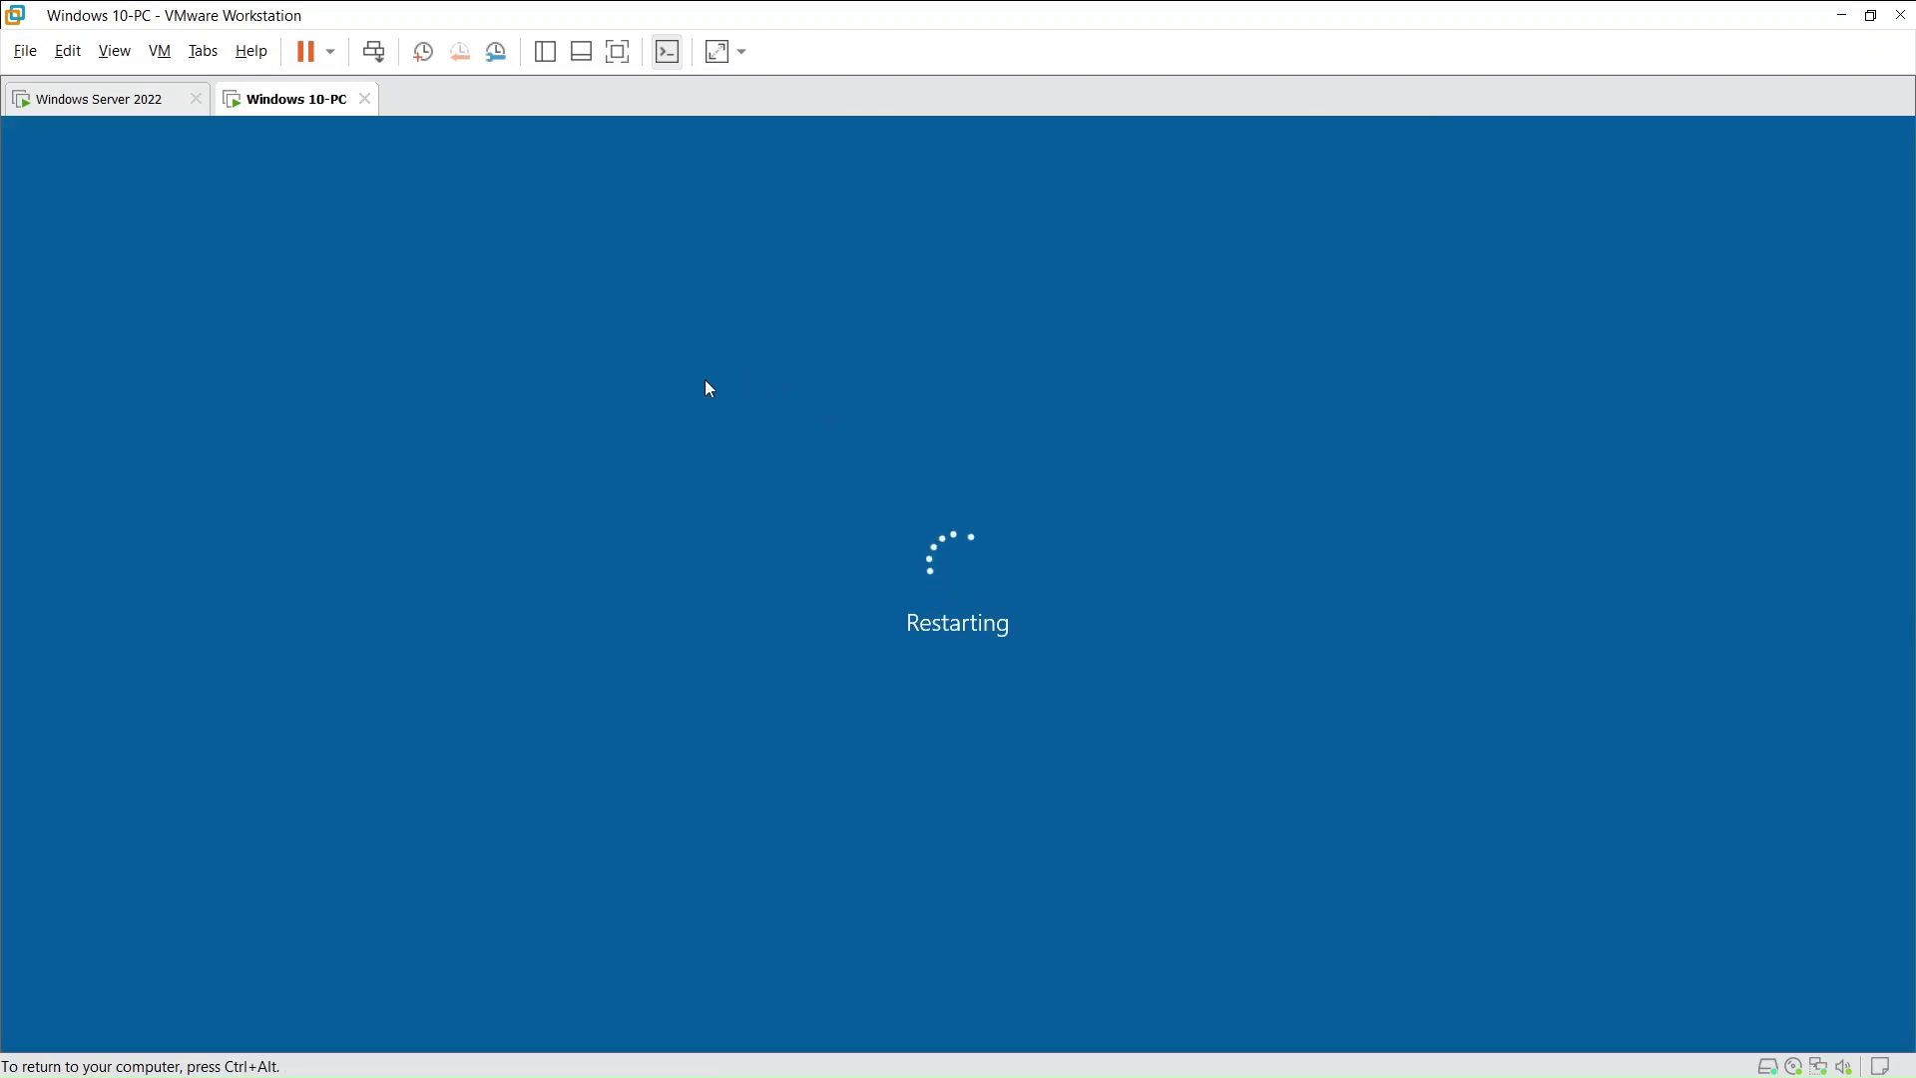
- On the server, open Active Directory Users and Computers and confirm COMP01 under Computers
click(104, 100)
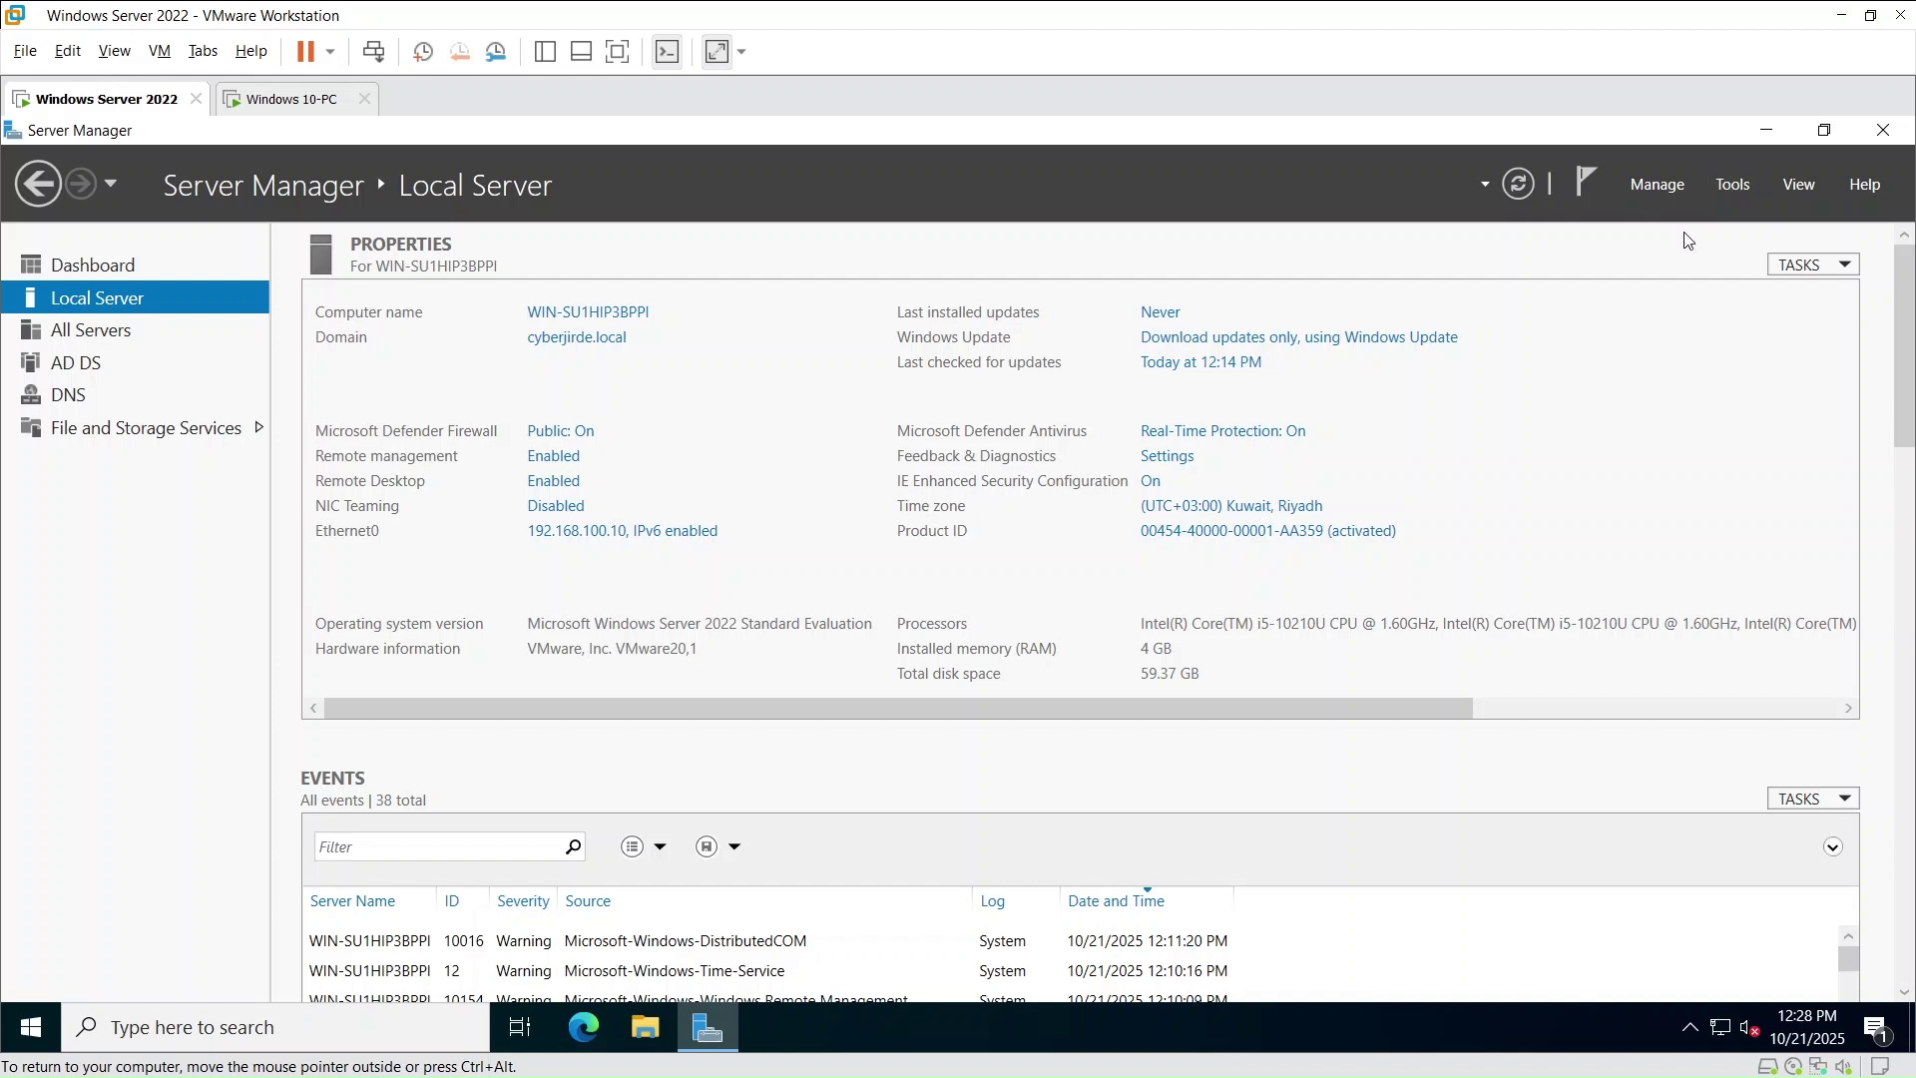
click(1732, 188)
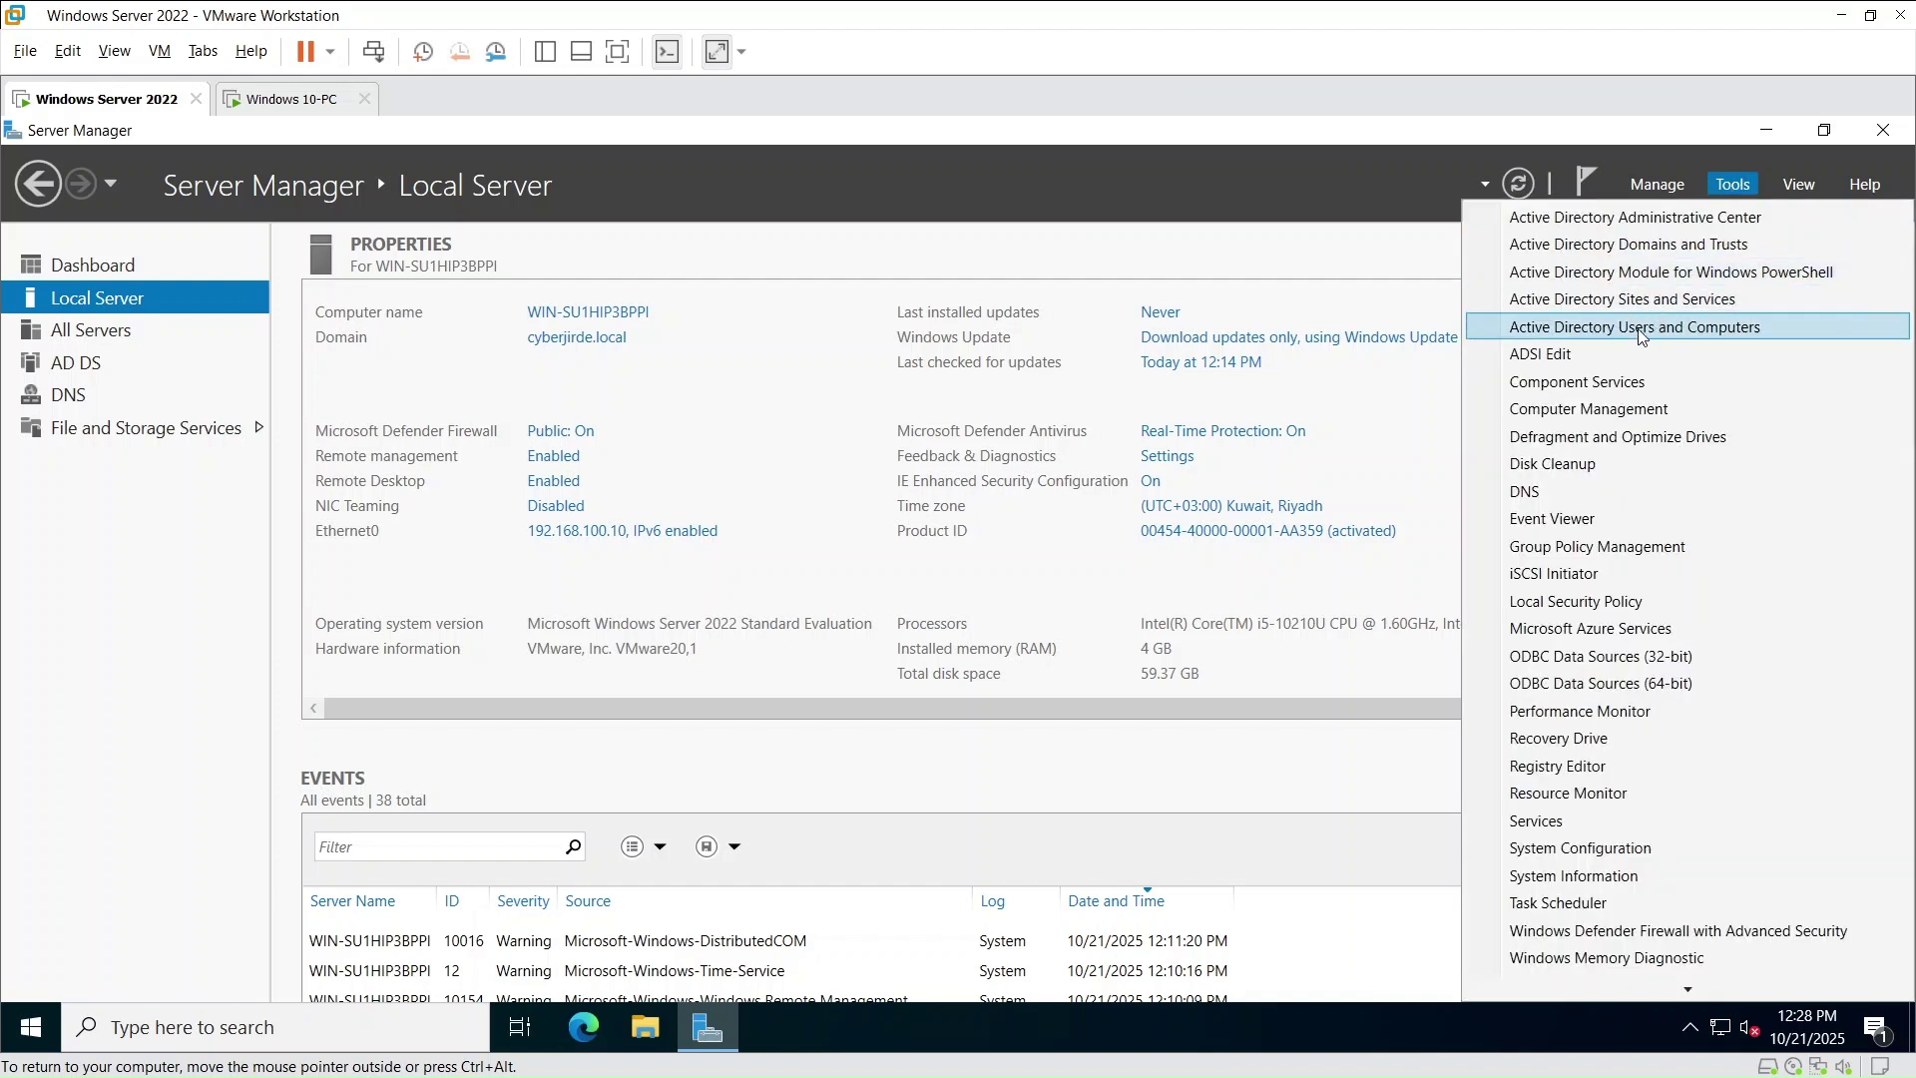
click(1639, 330)
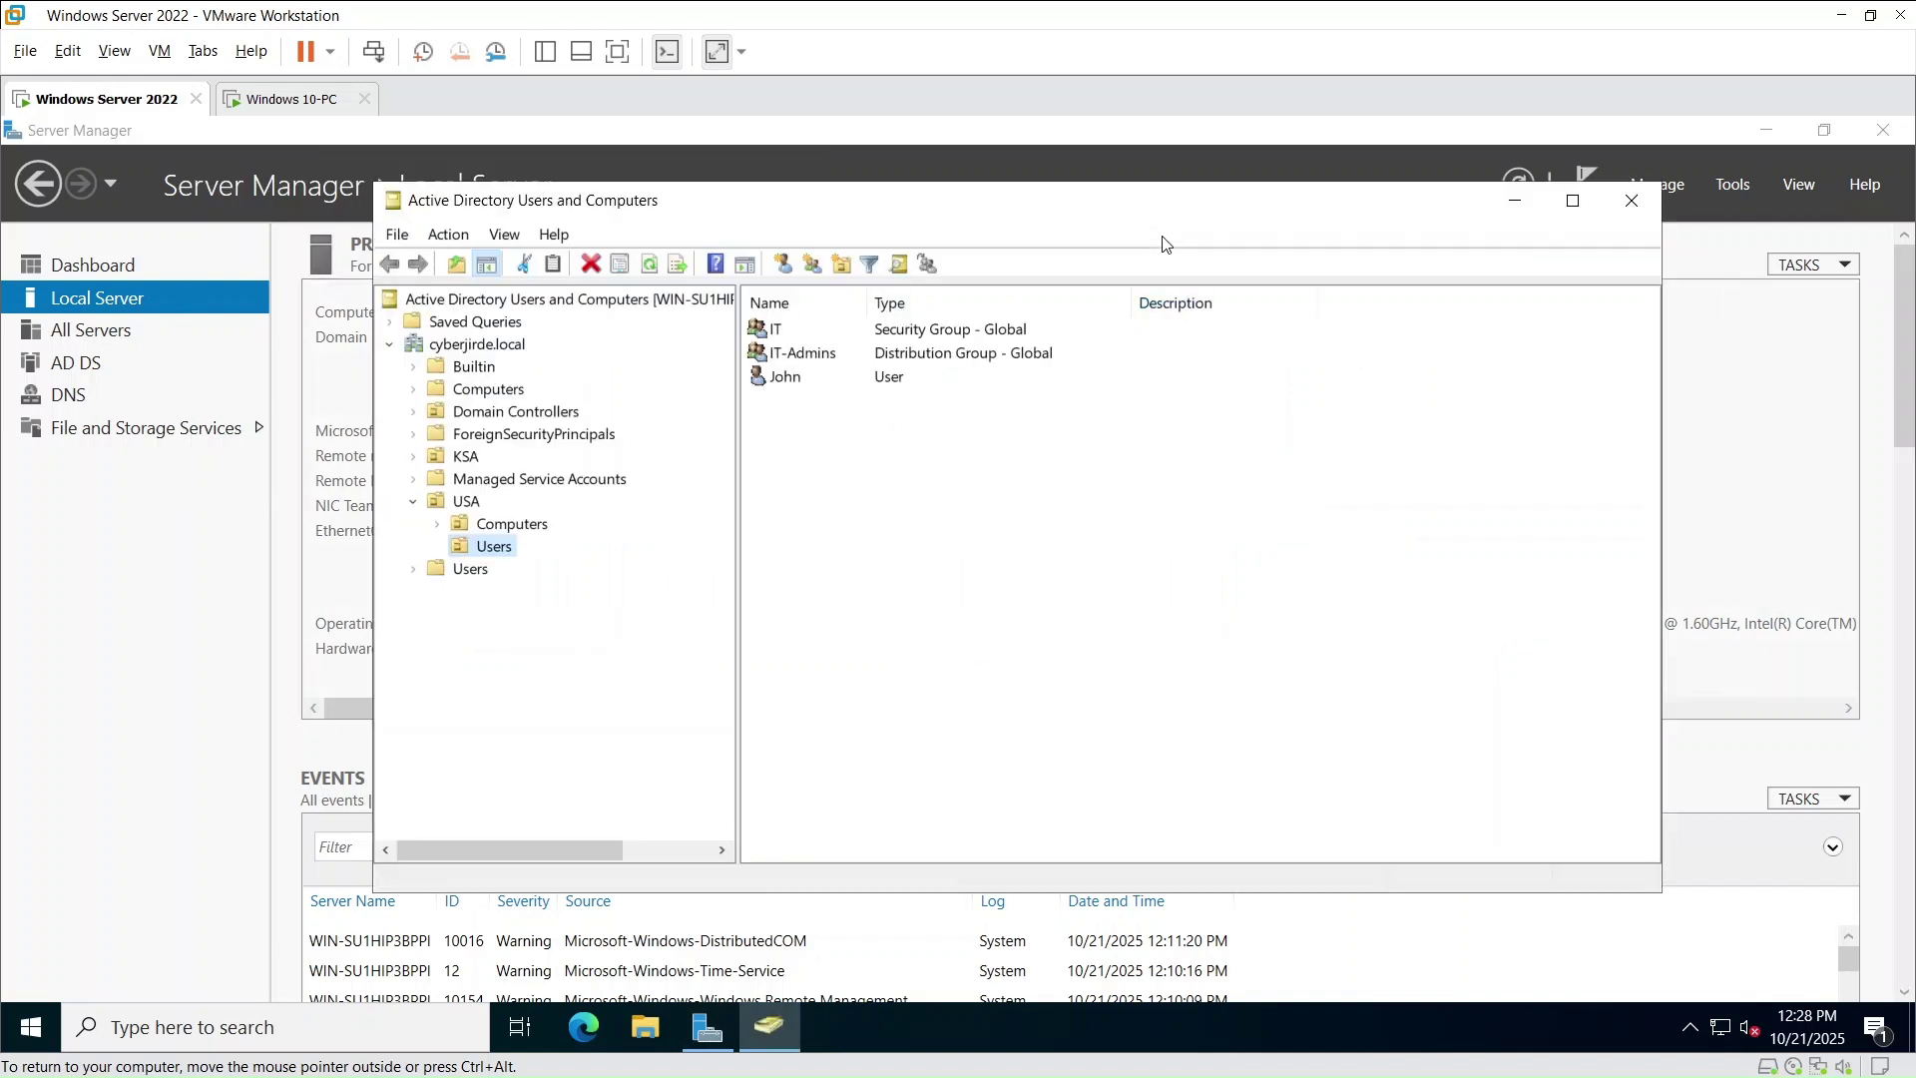
click(463, 395)
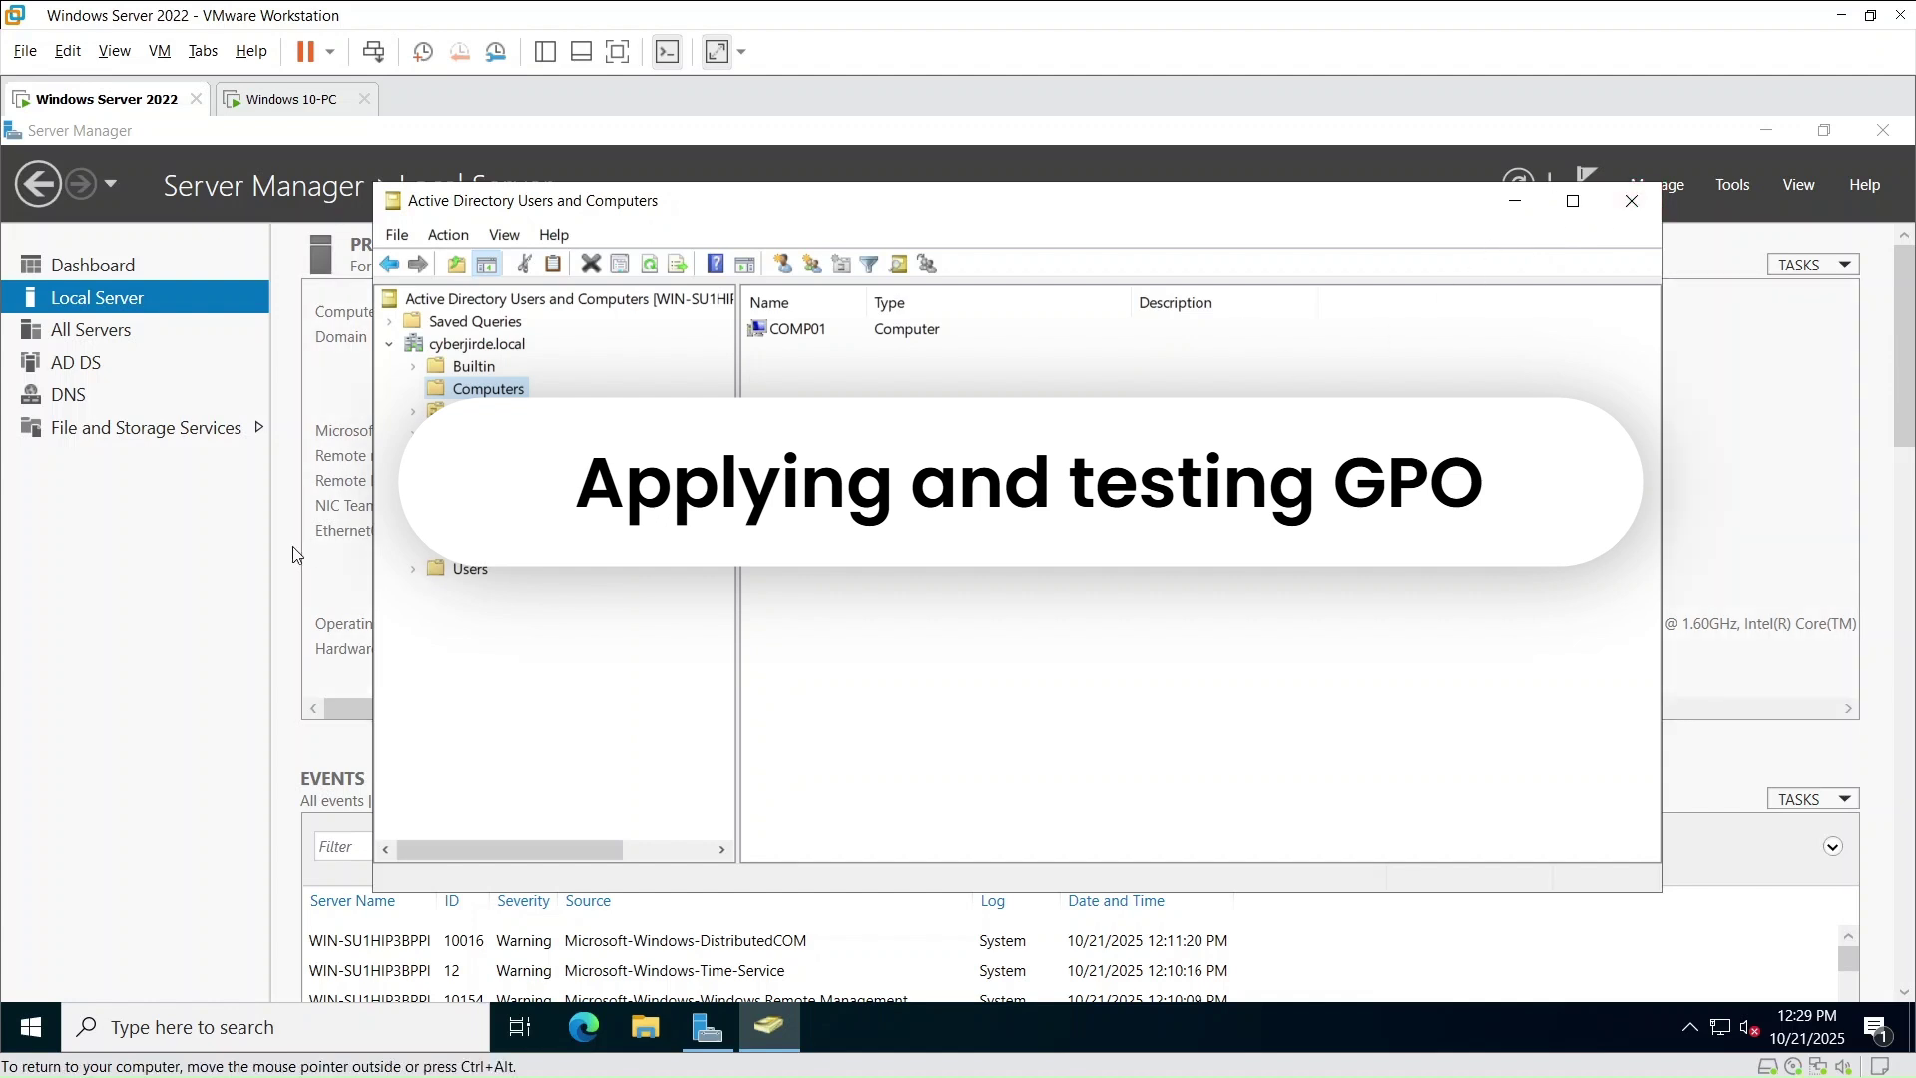
click(1638, 199)
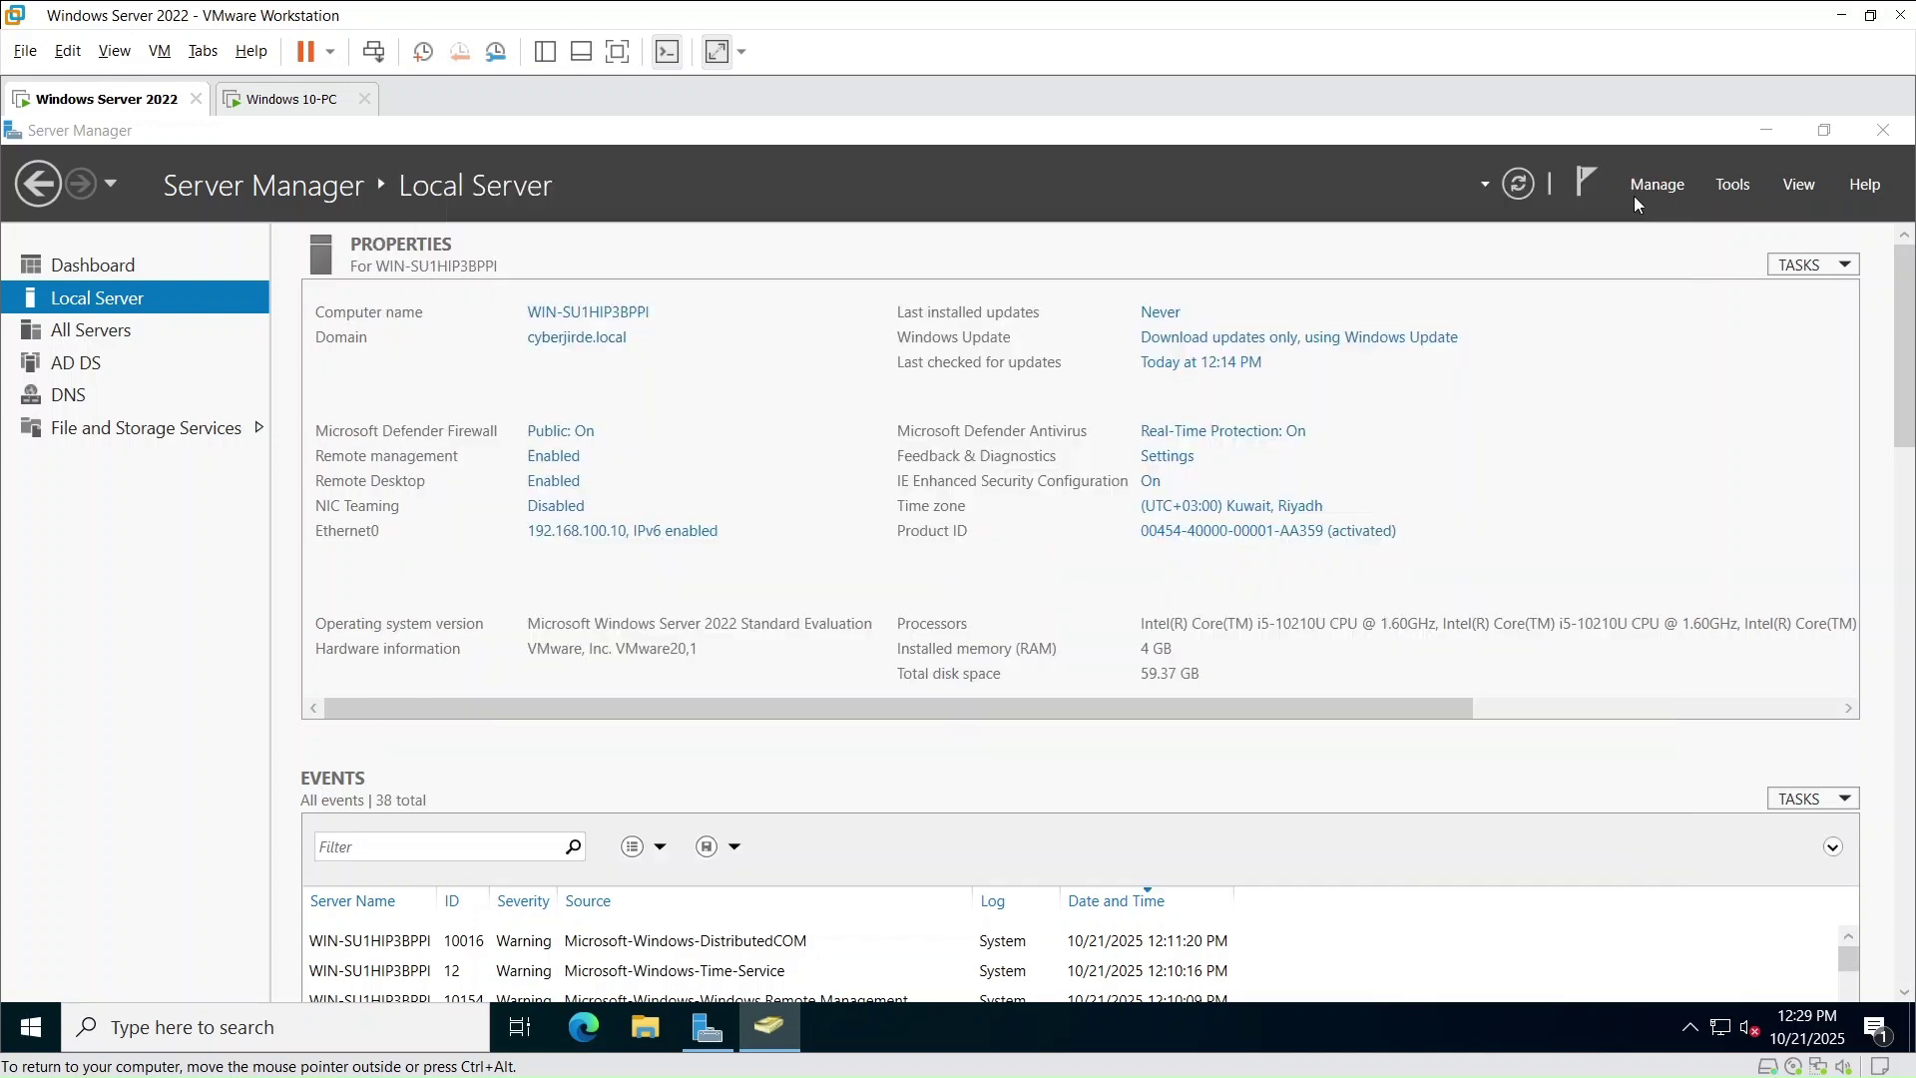
- Launch Group Policy Management via a 'grou' search and expand the USA OU and Group Policy Objects
click(154, 1013)
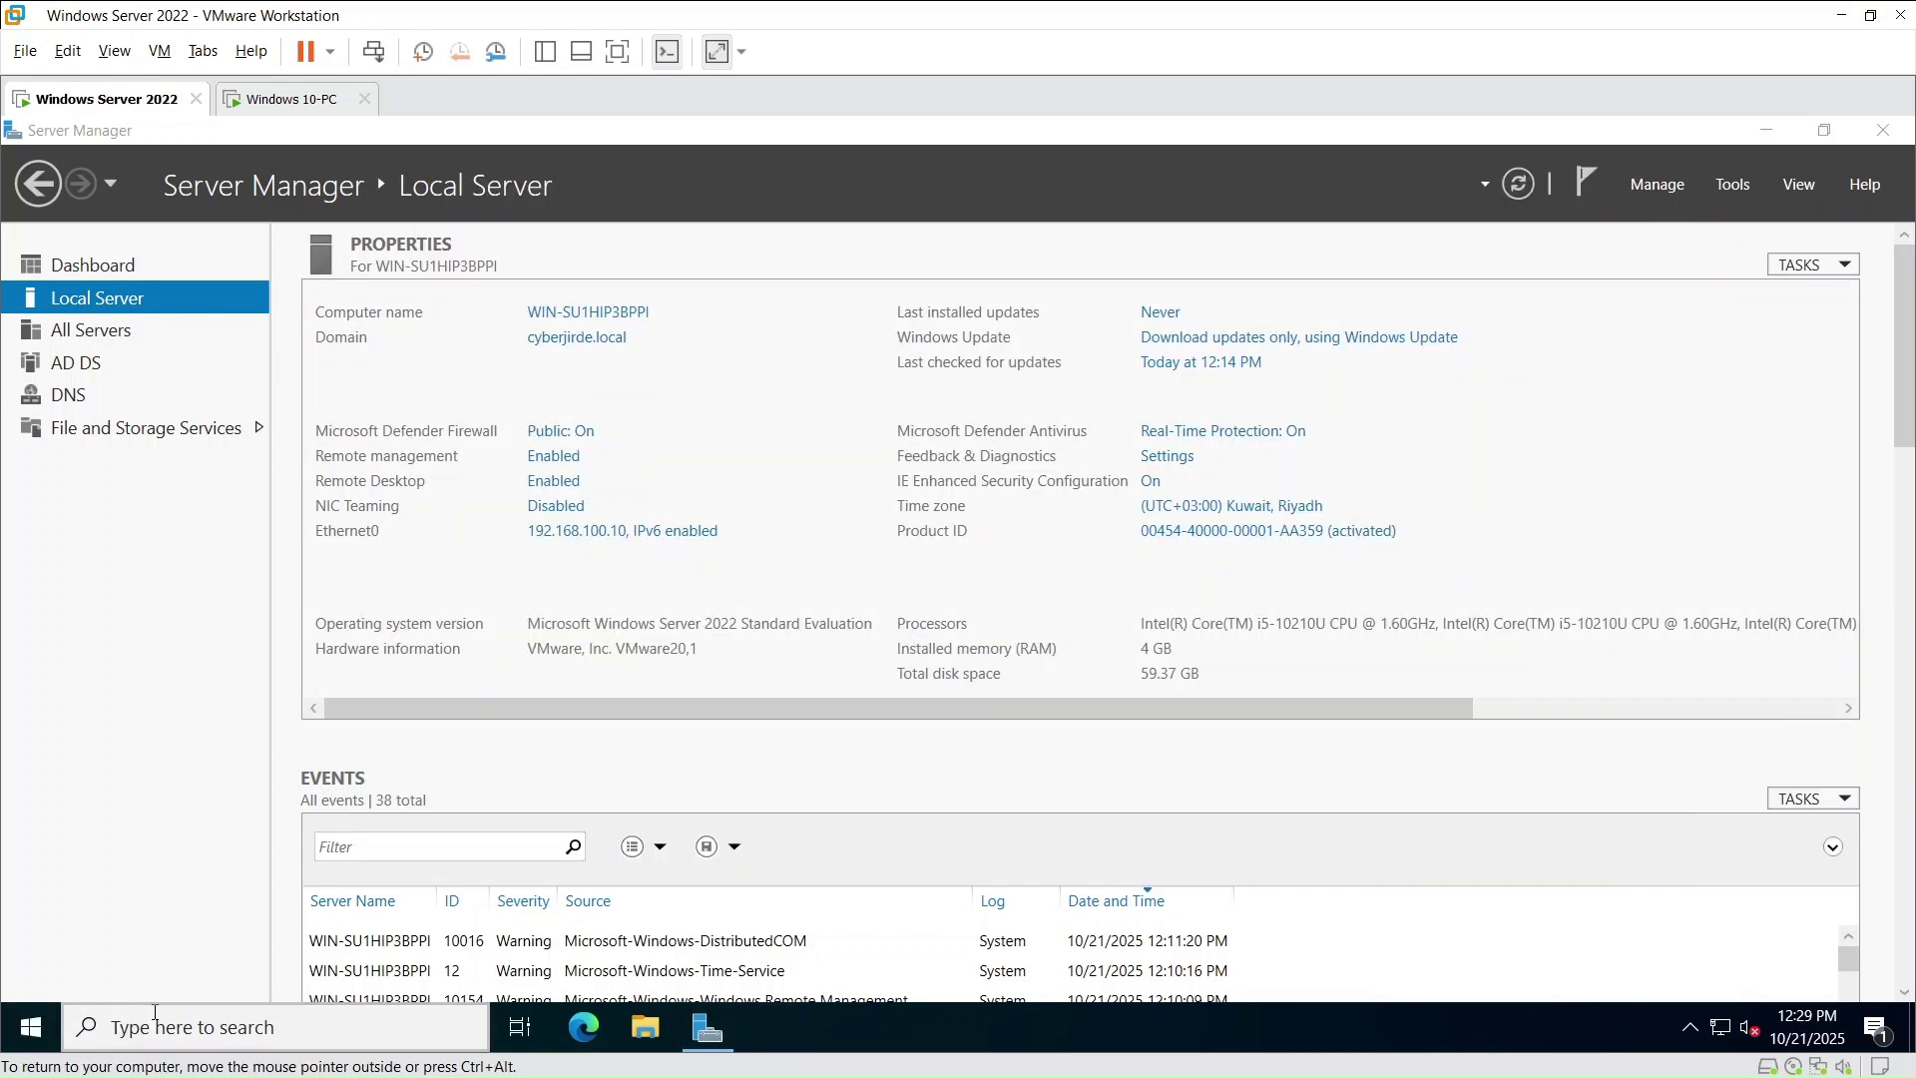
text(grou)
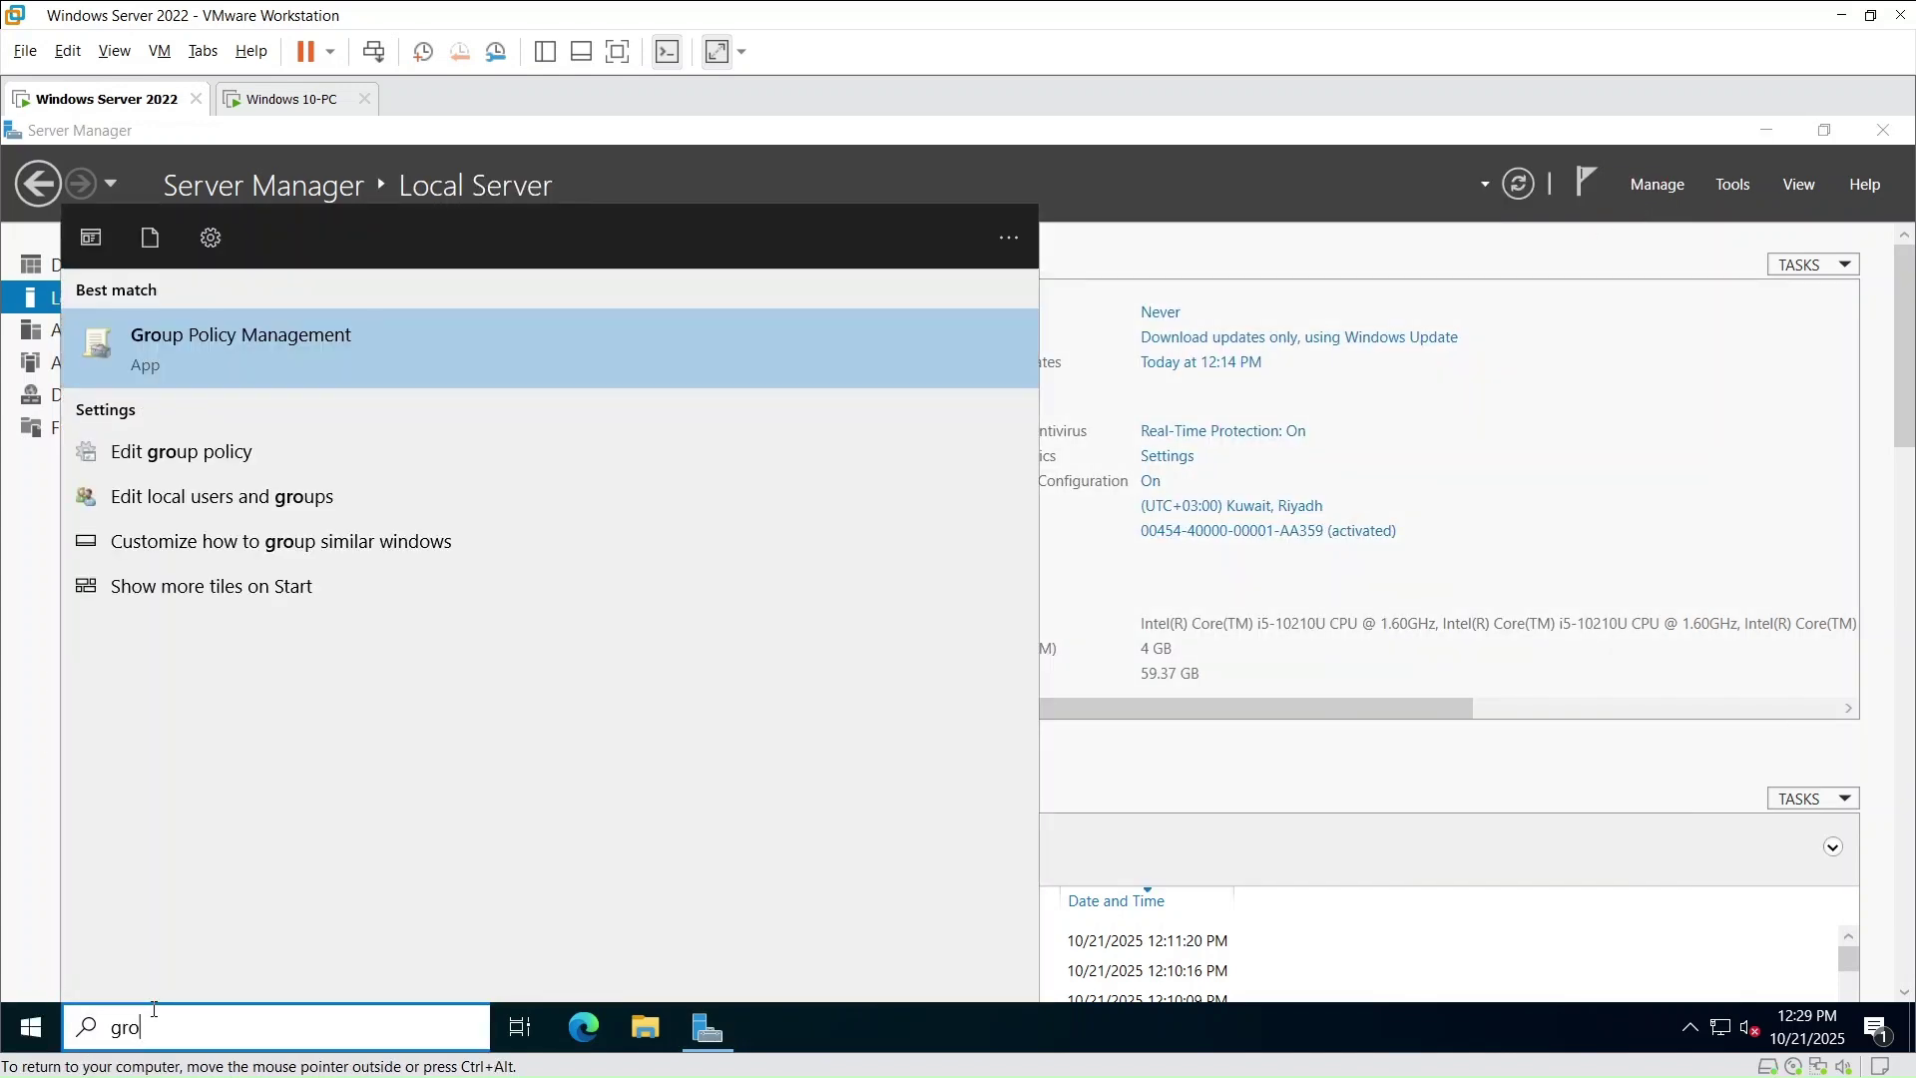
click(218, 361)
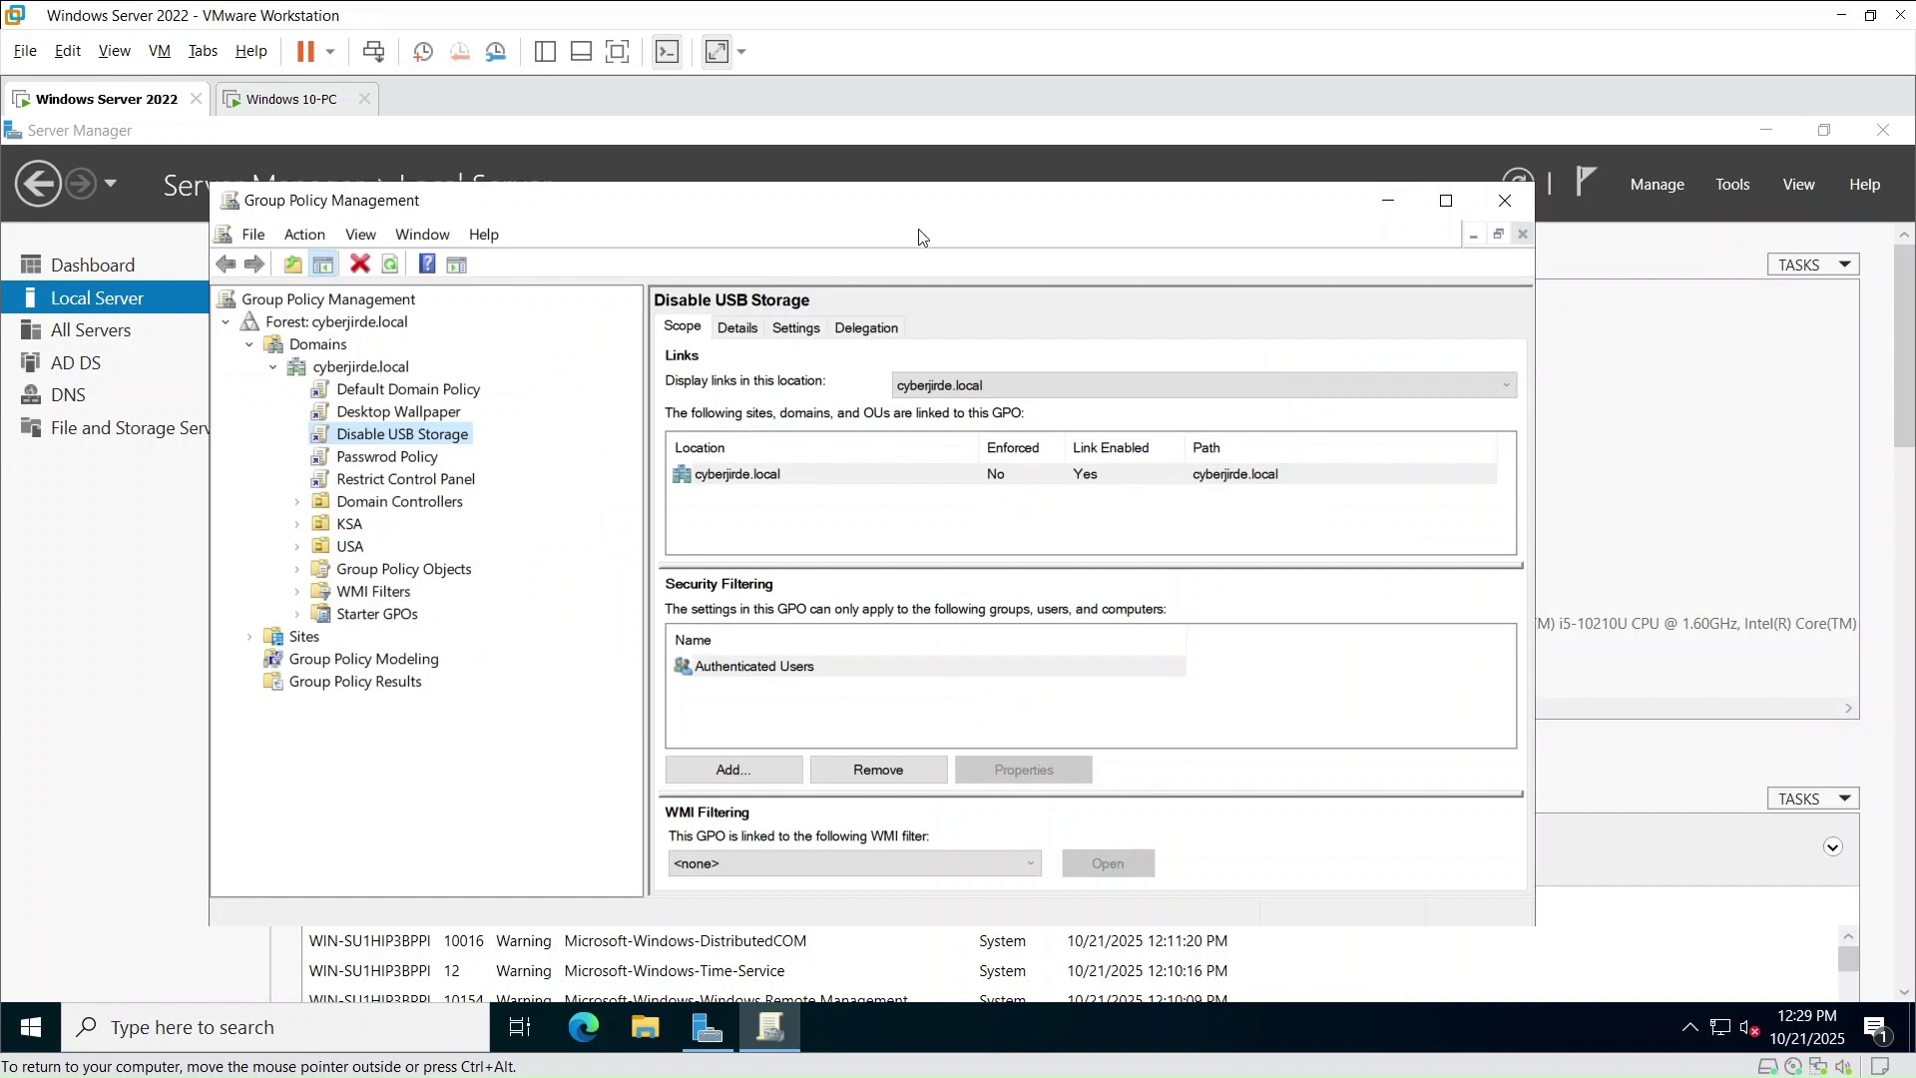
drag(914, 216, 983, 205)
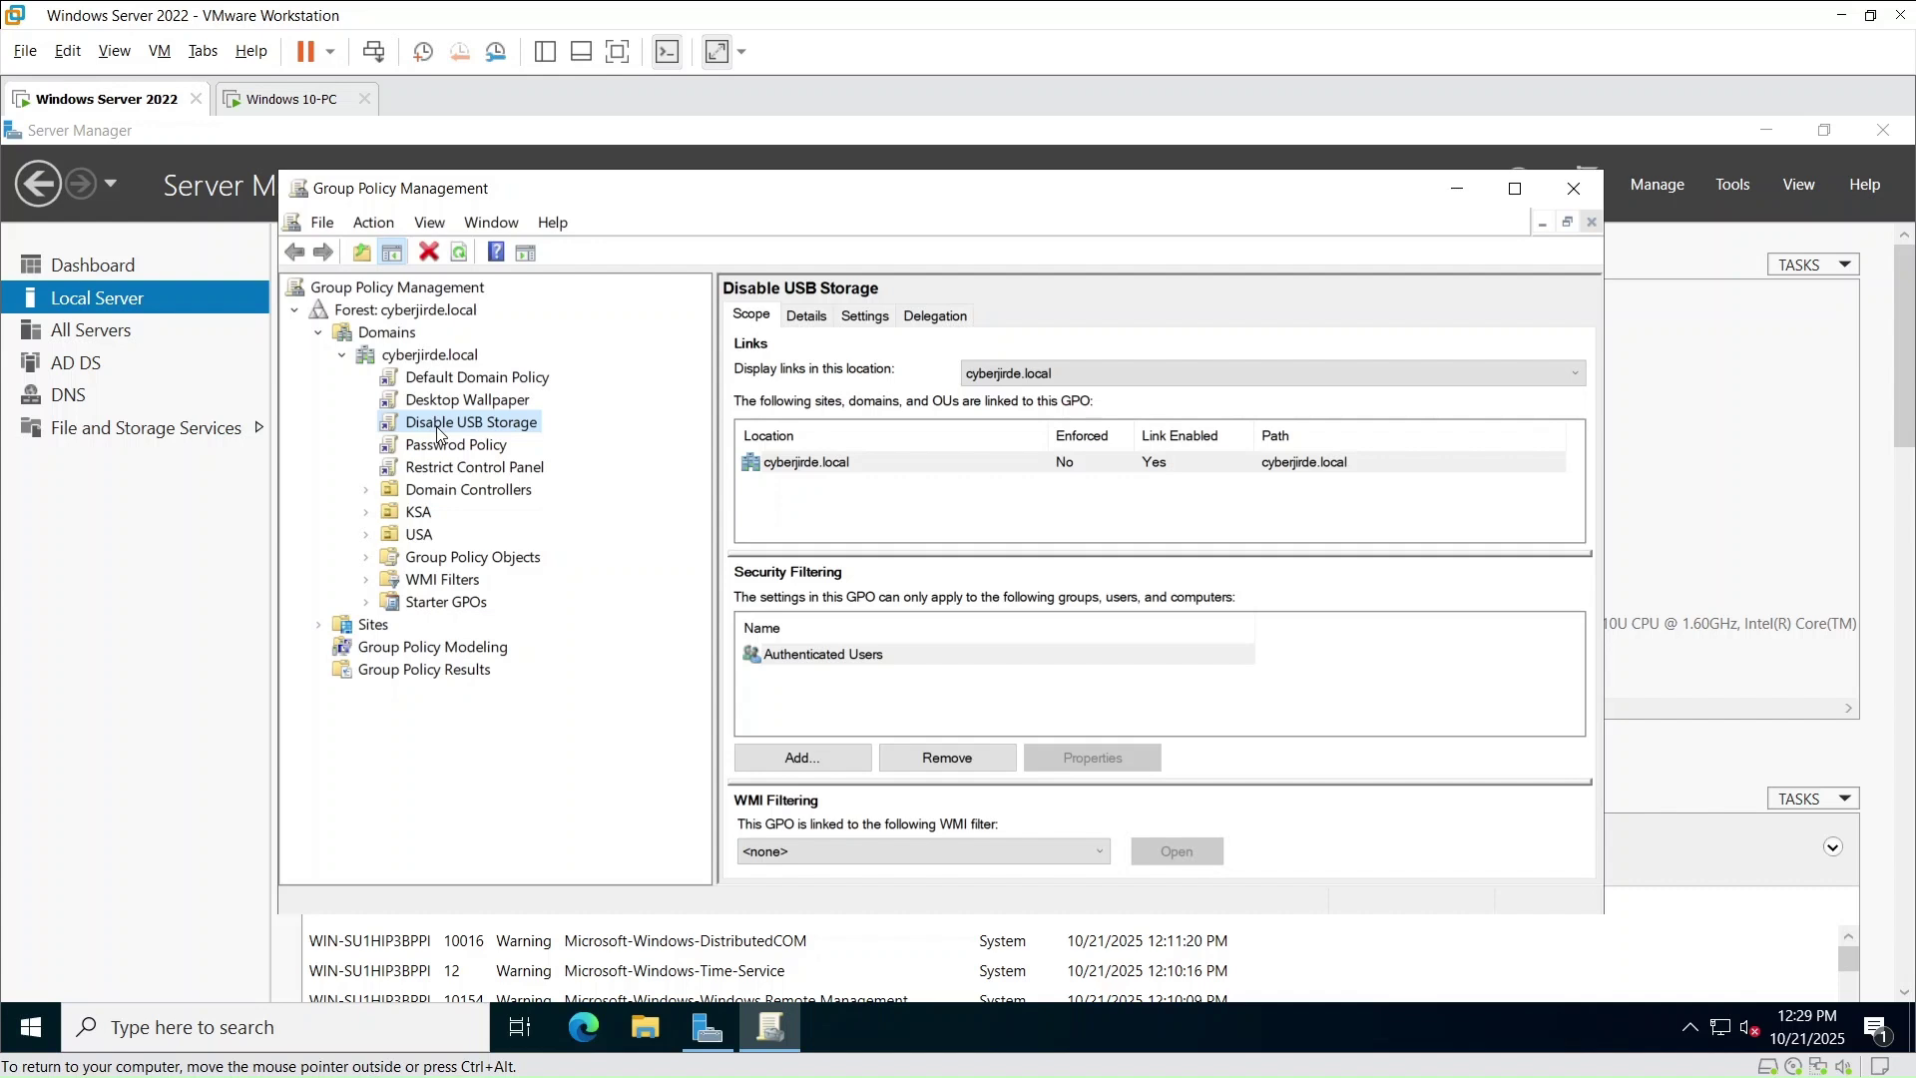
click(365, 534)
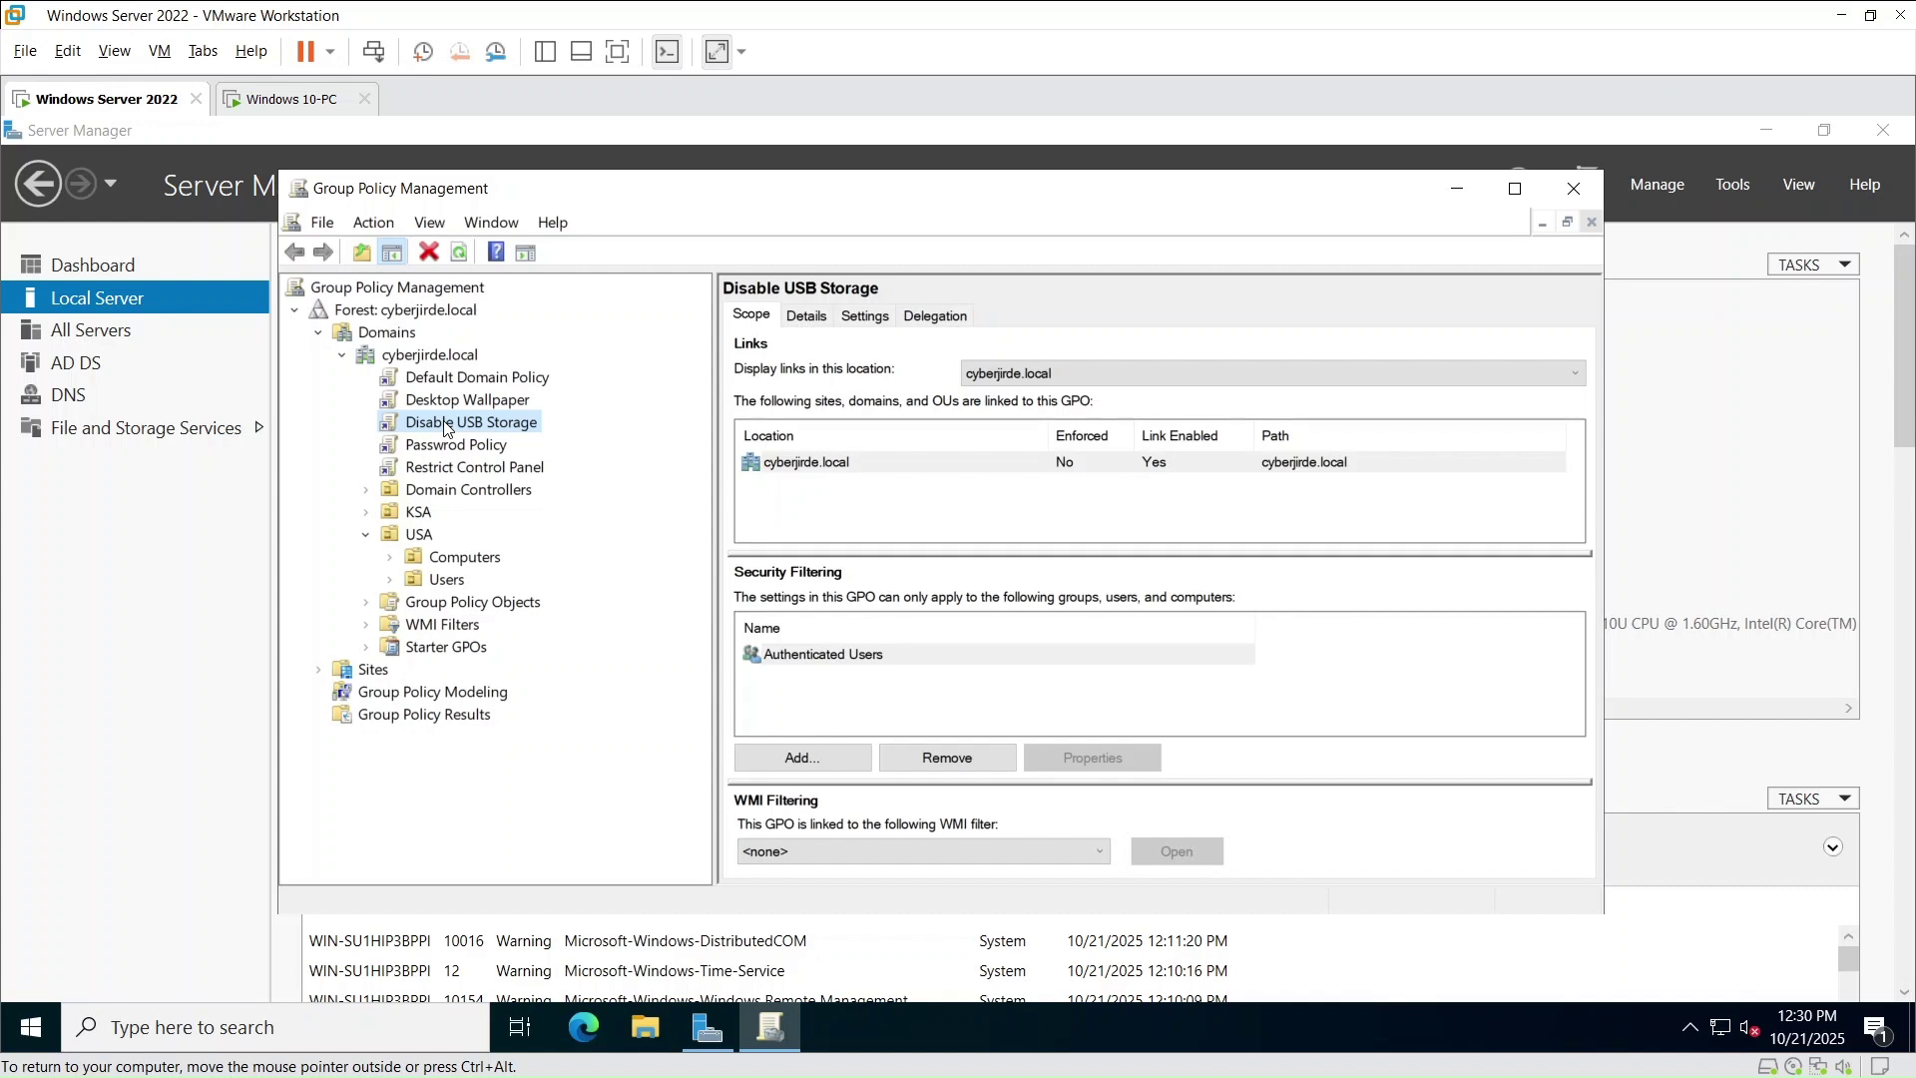
click(365, 602)
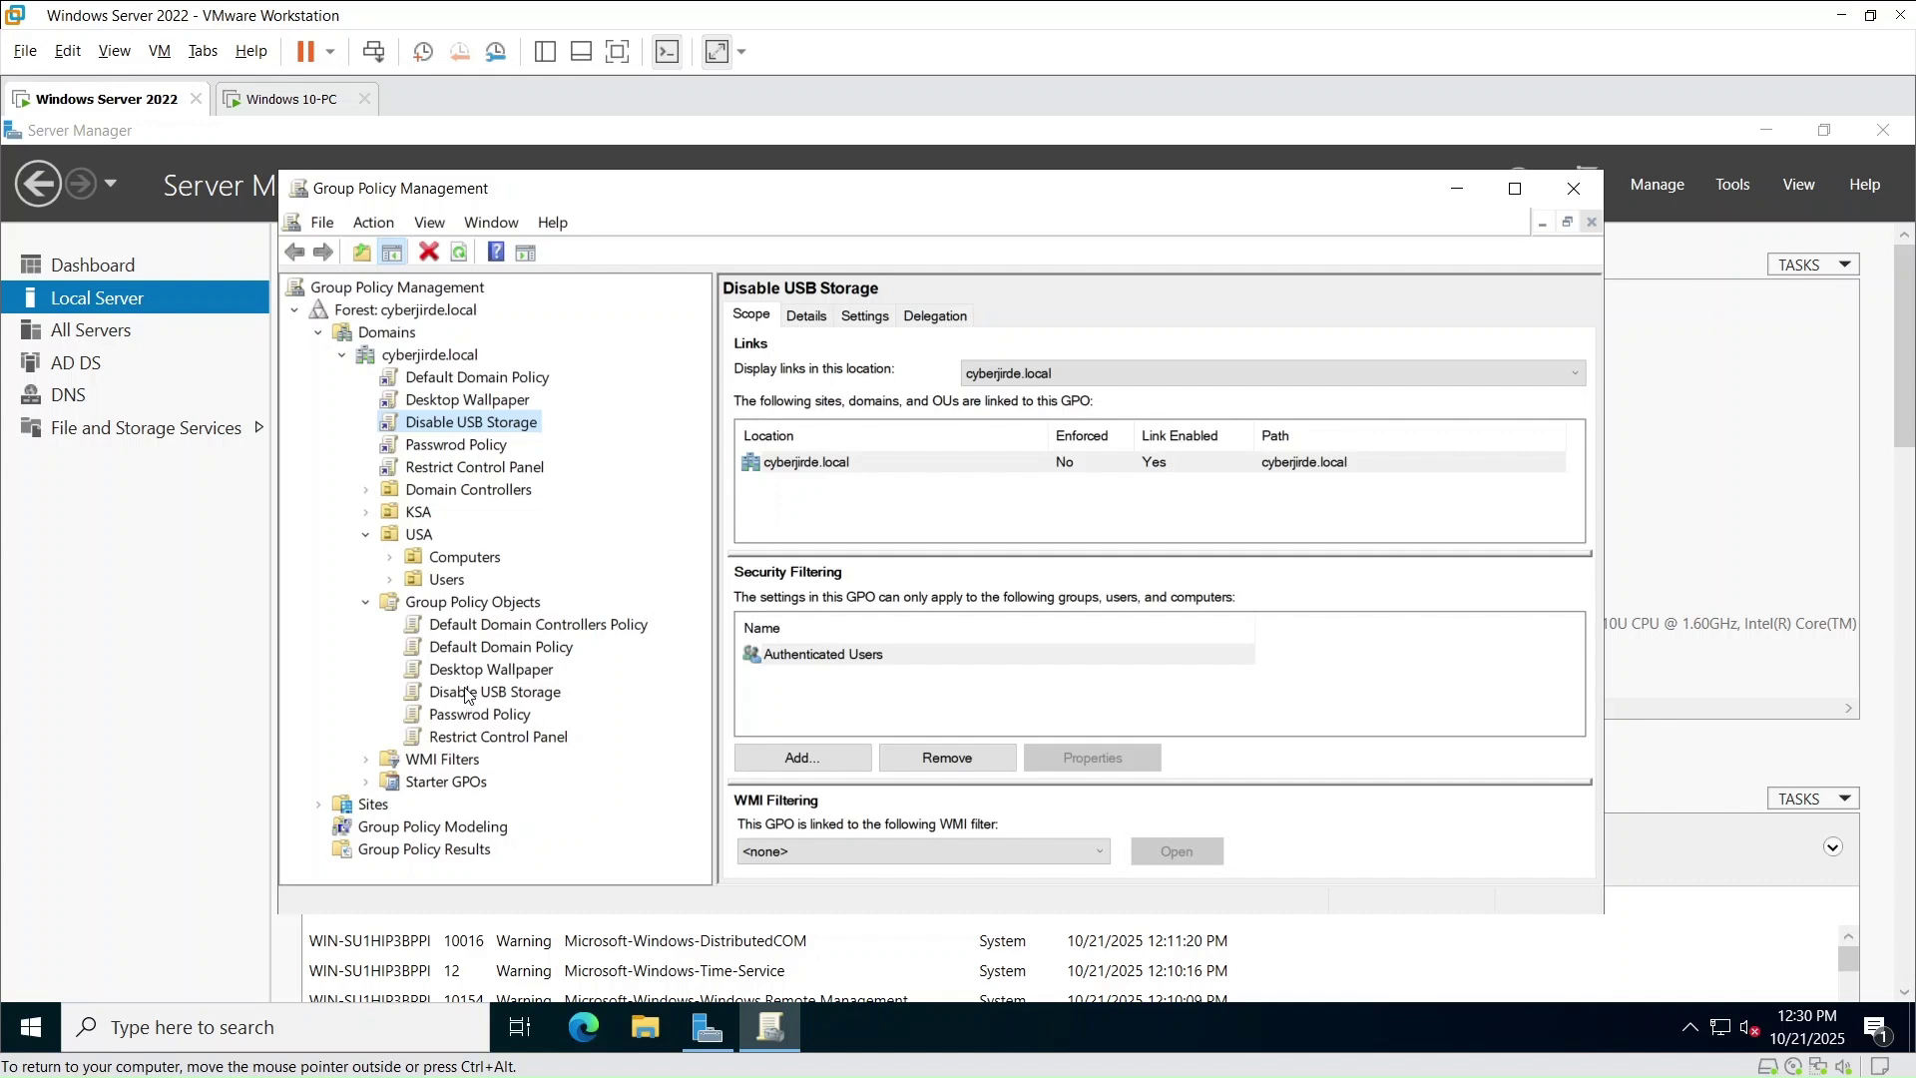
- Link Disable USB Storage and Passwrod Policy to the USA Computers OU
drag(466, 694, 482, 567)
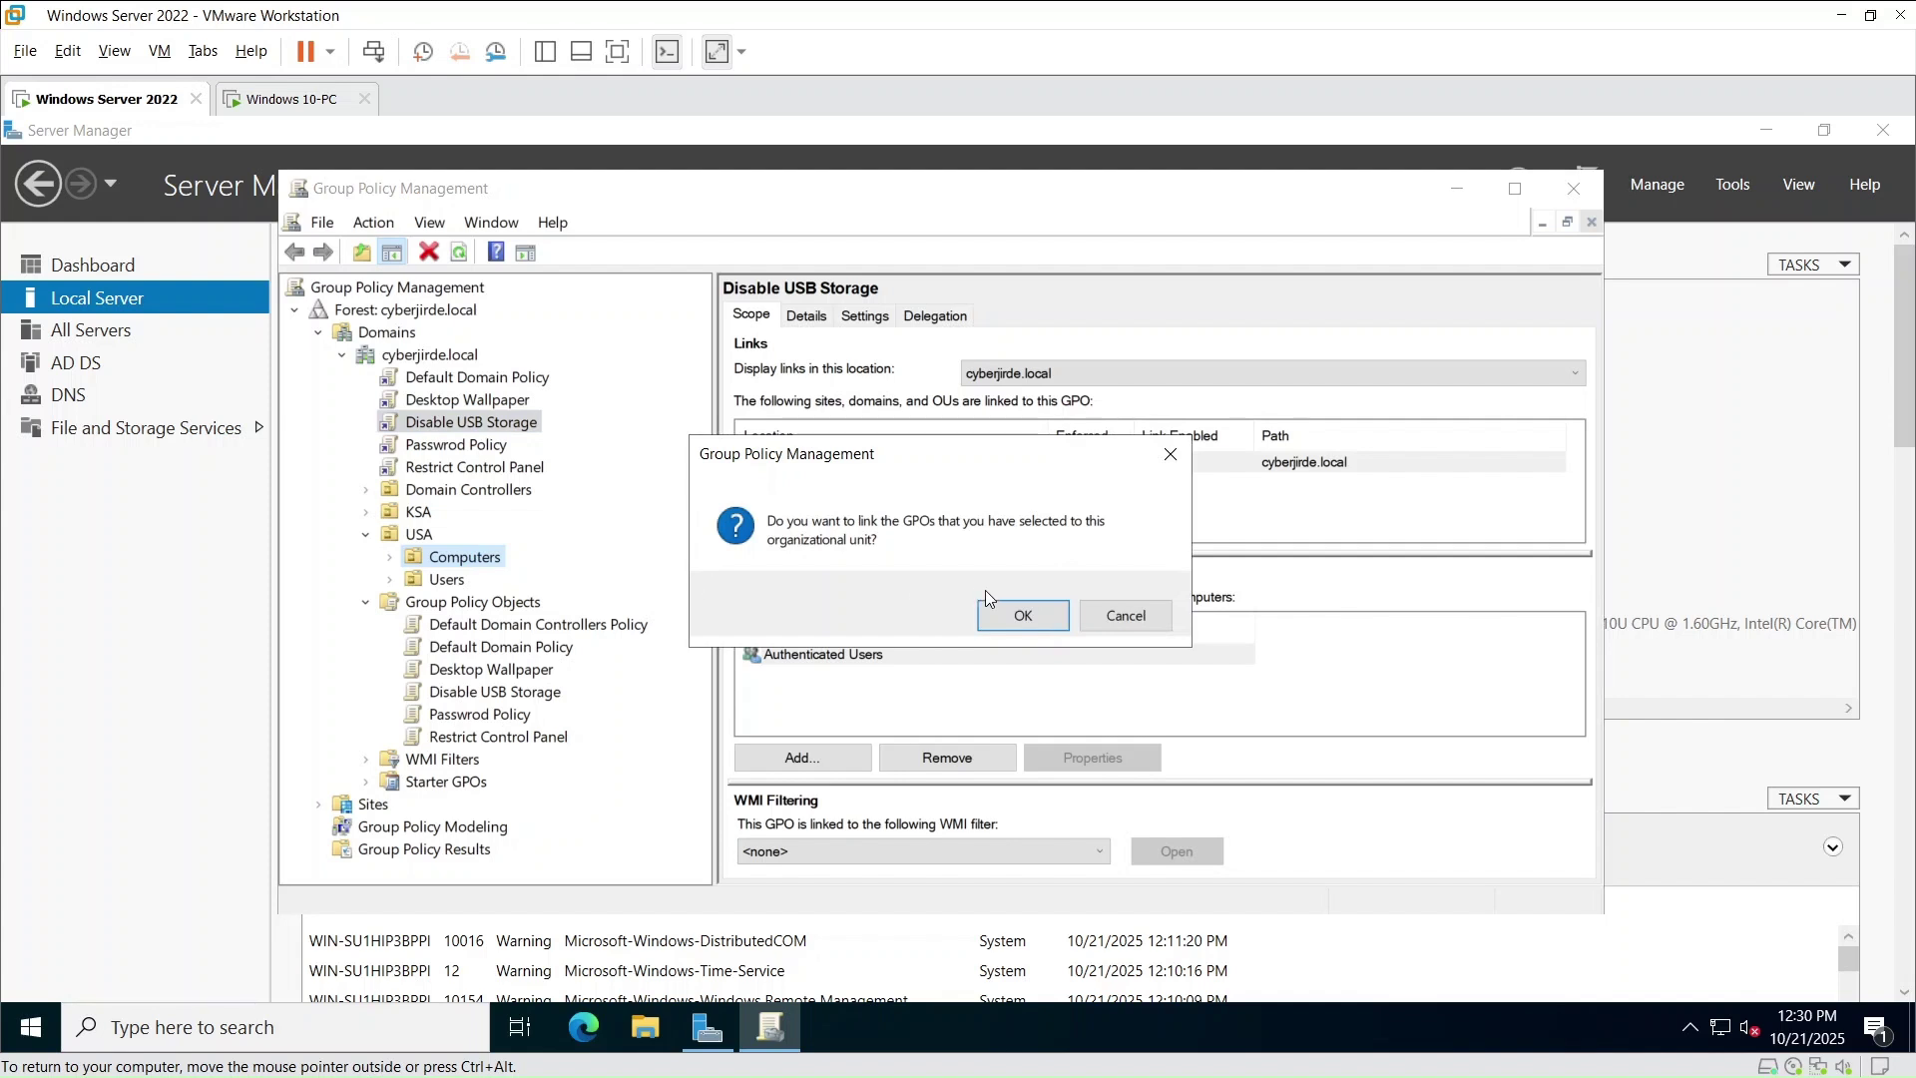
click(1018, 615)
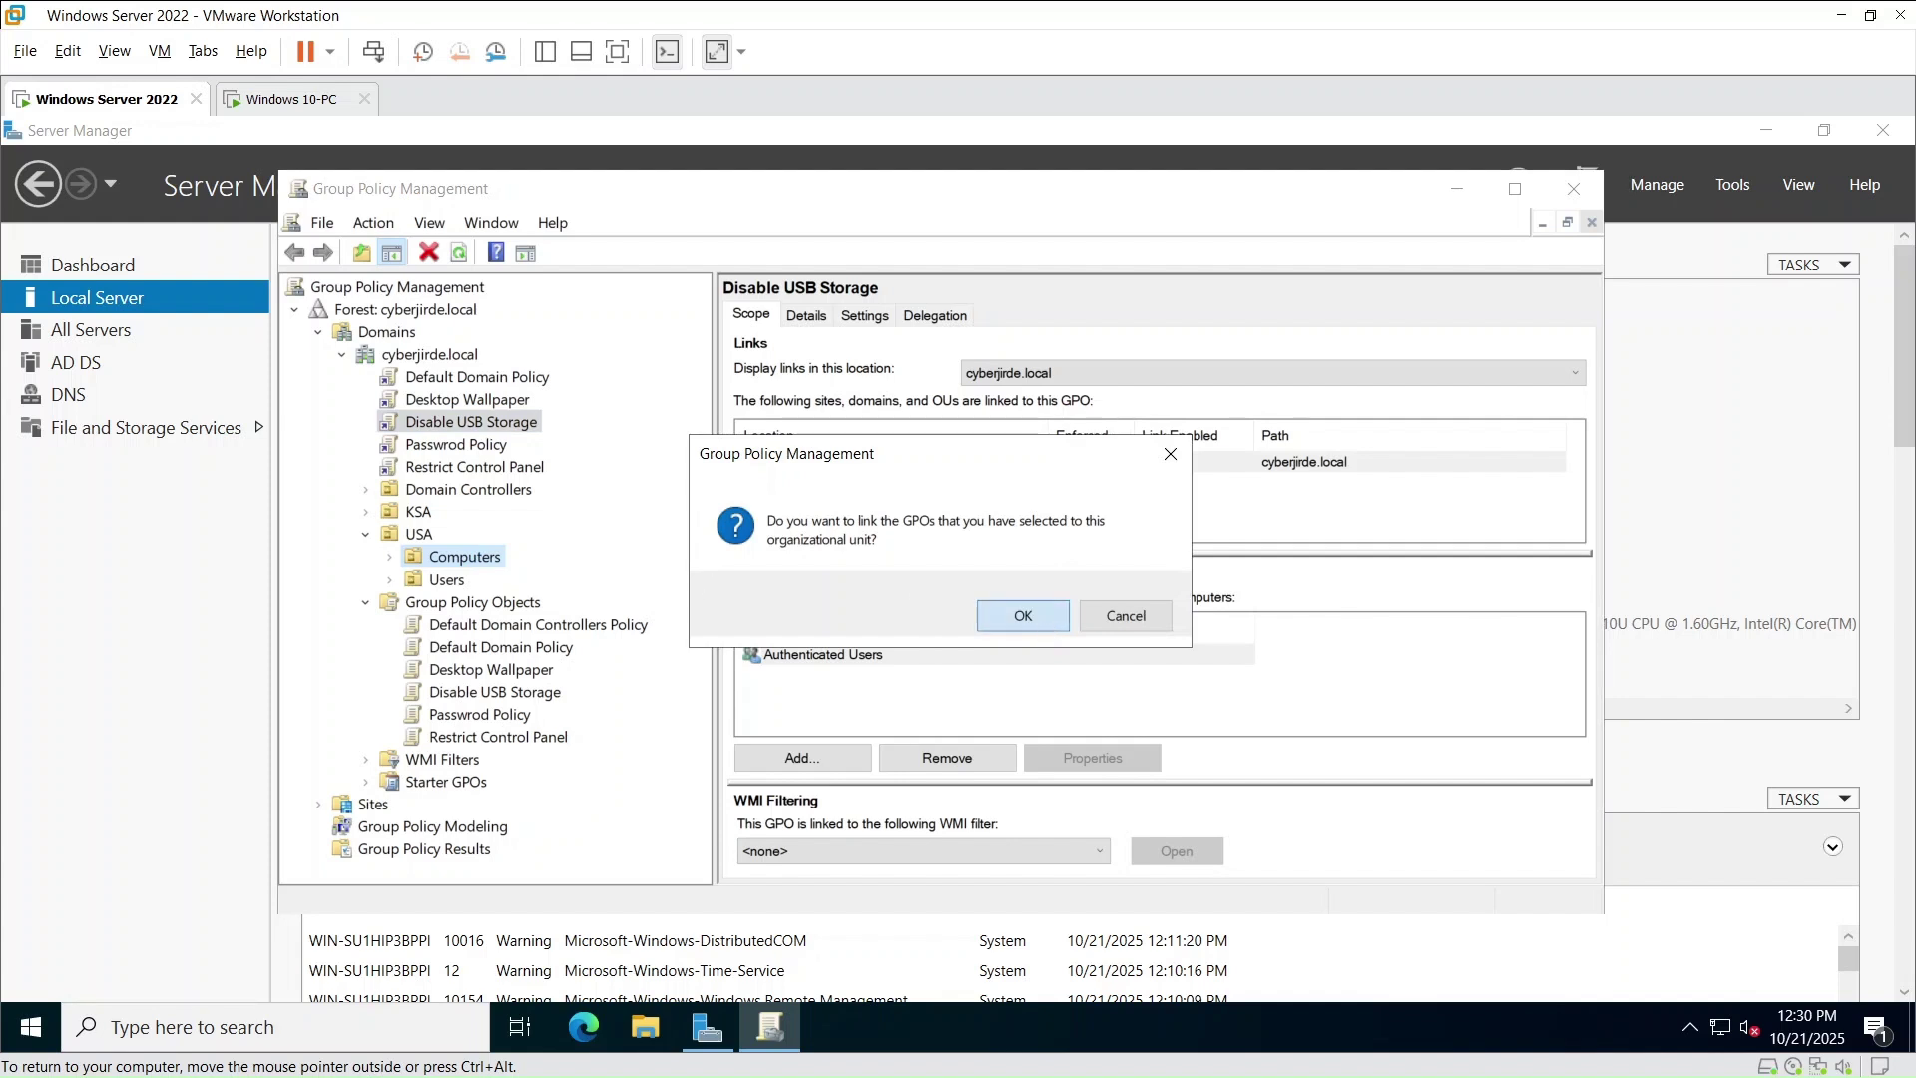
click(390, 557)
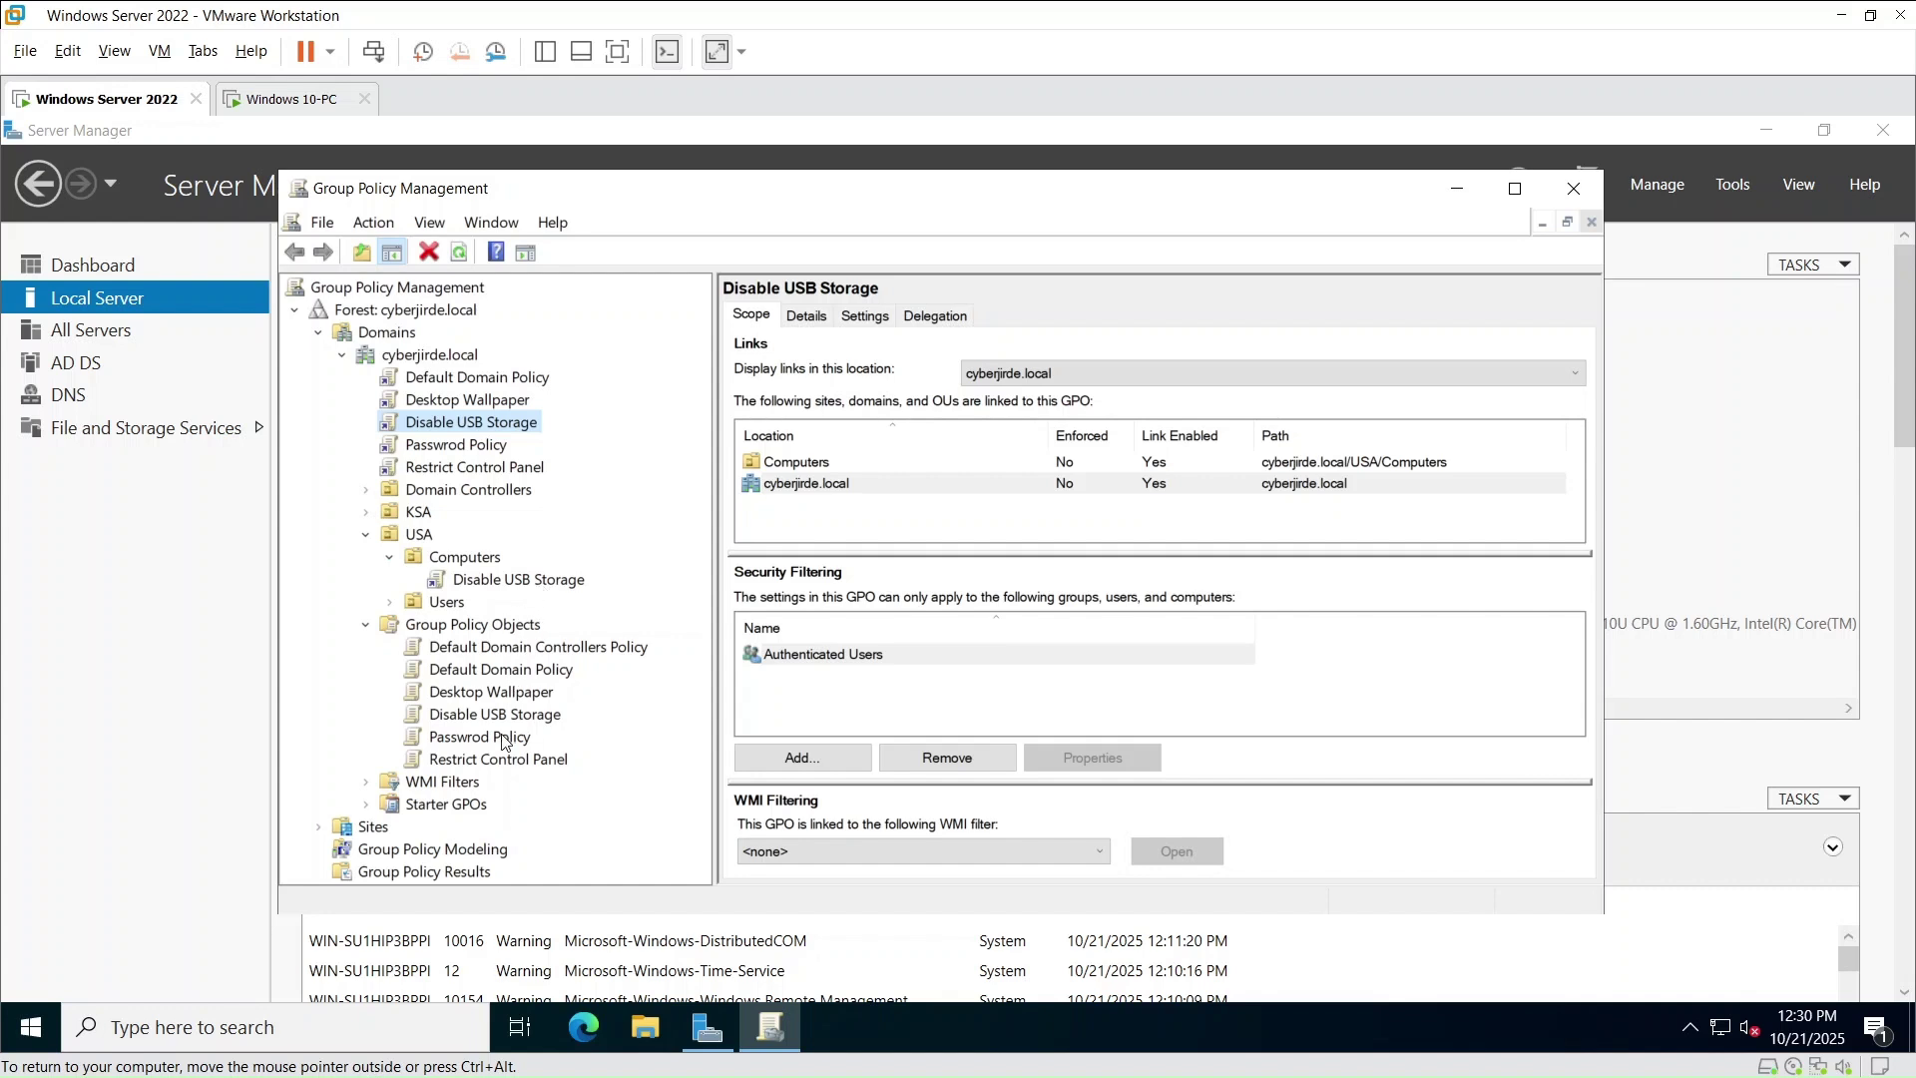
drag(502, 739, 489, 565)
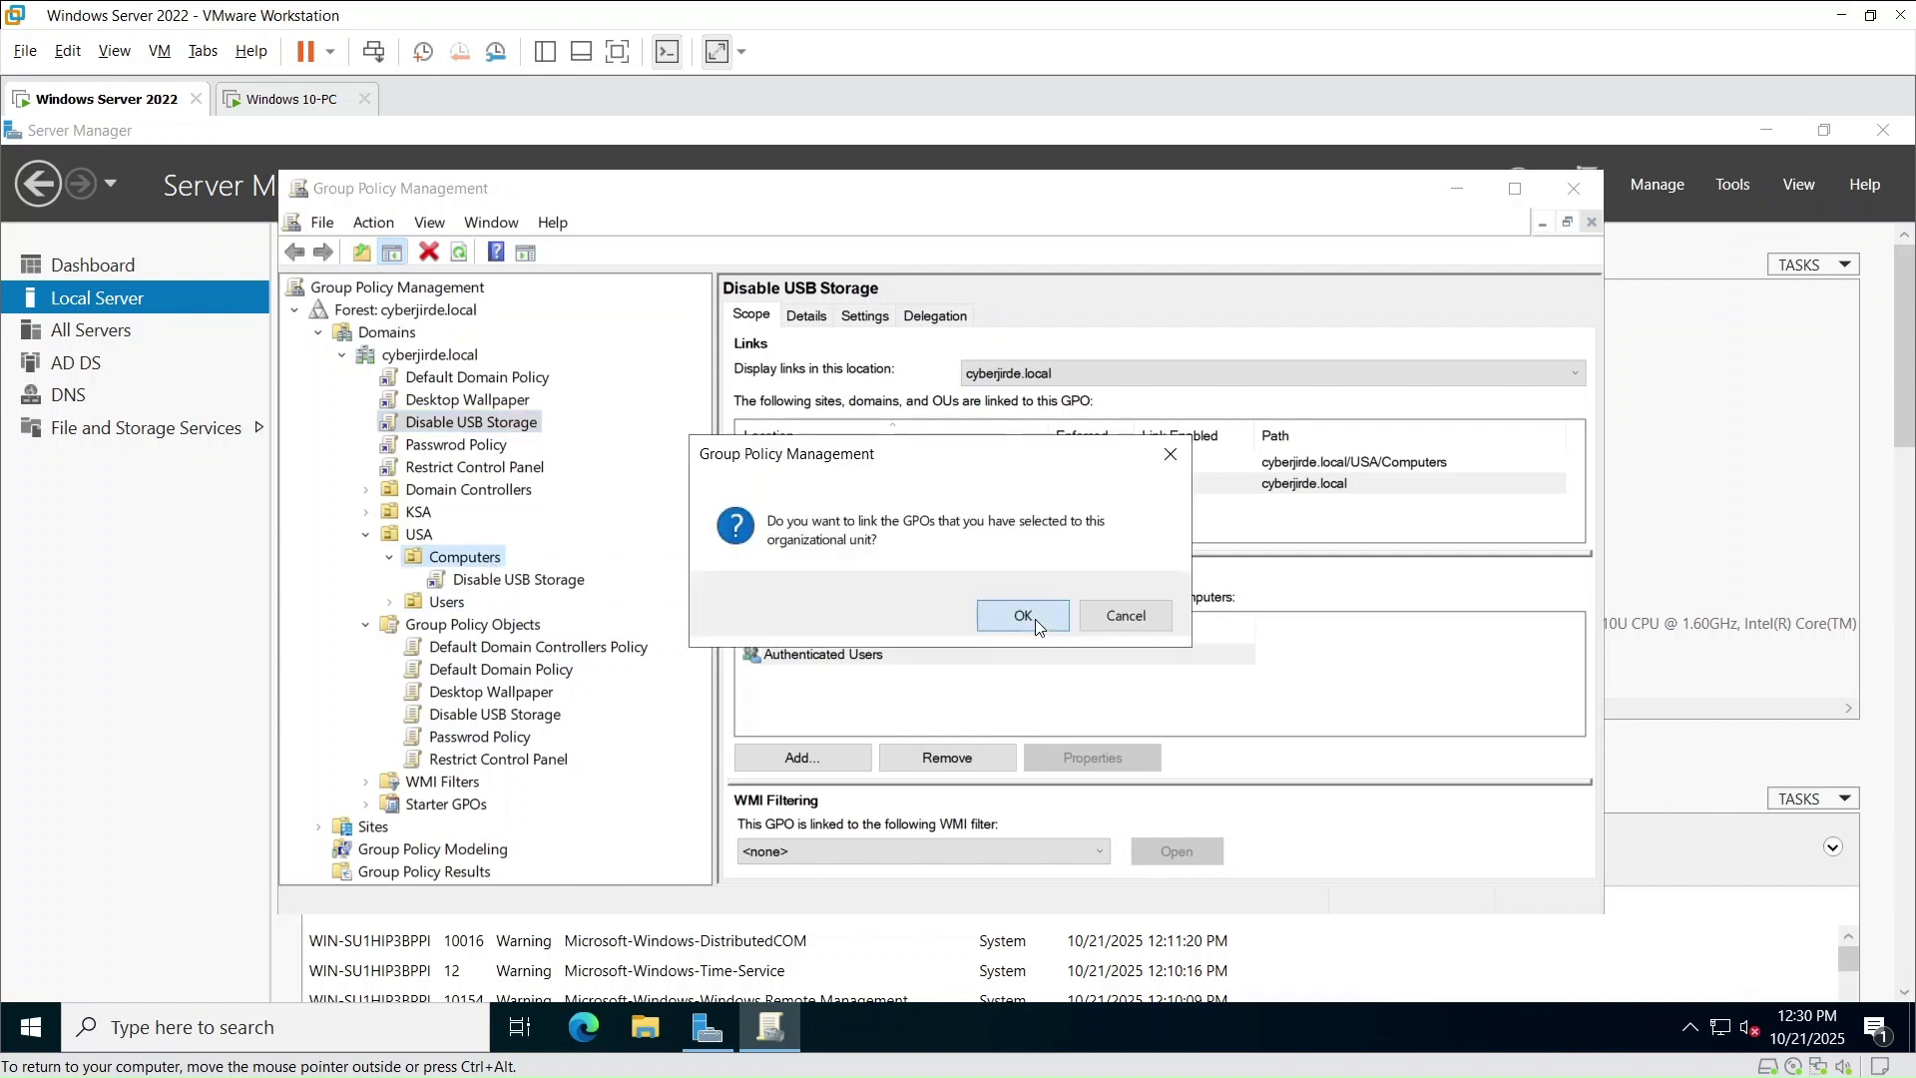
click(1023, 615)
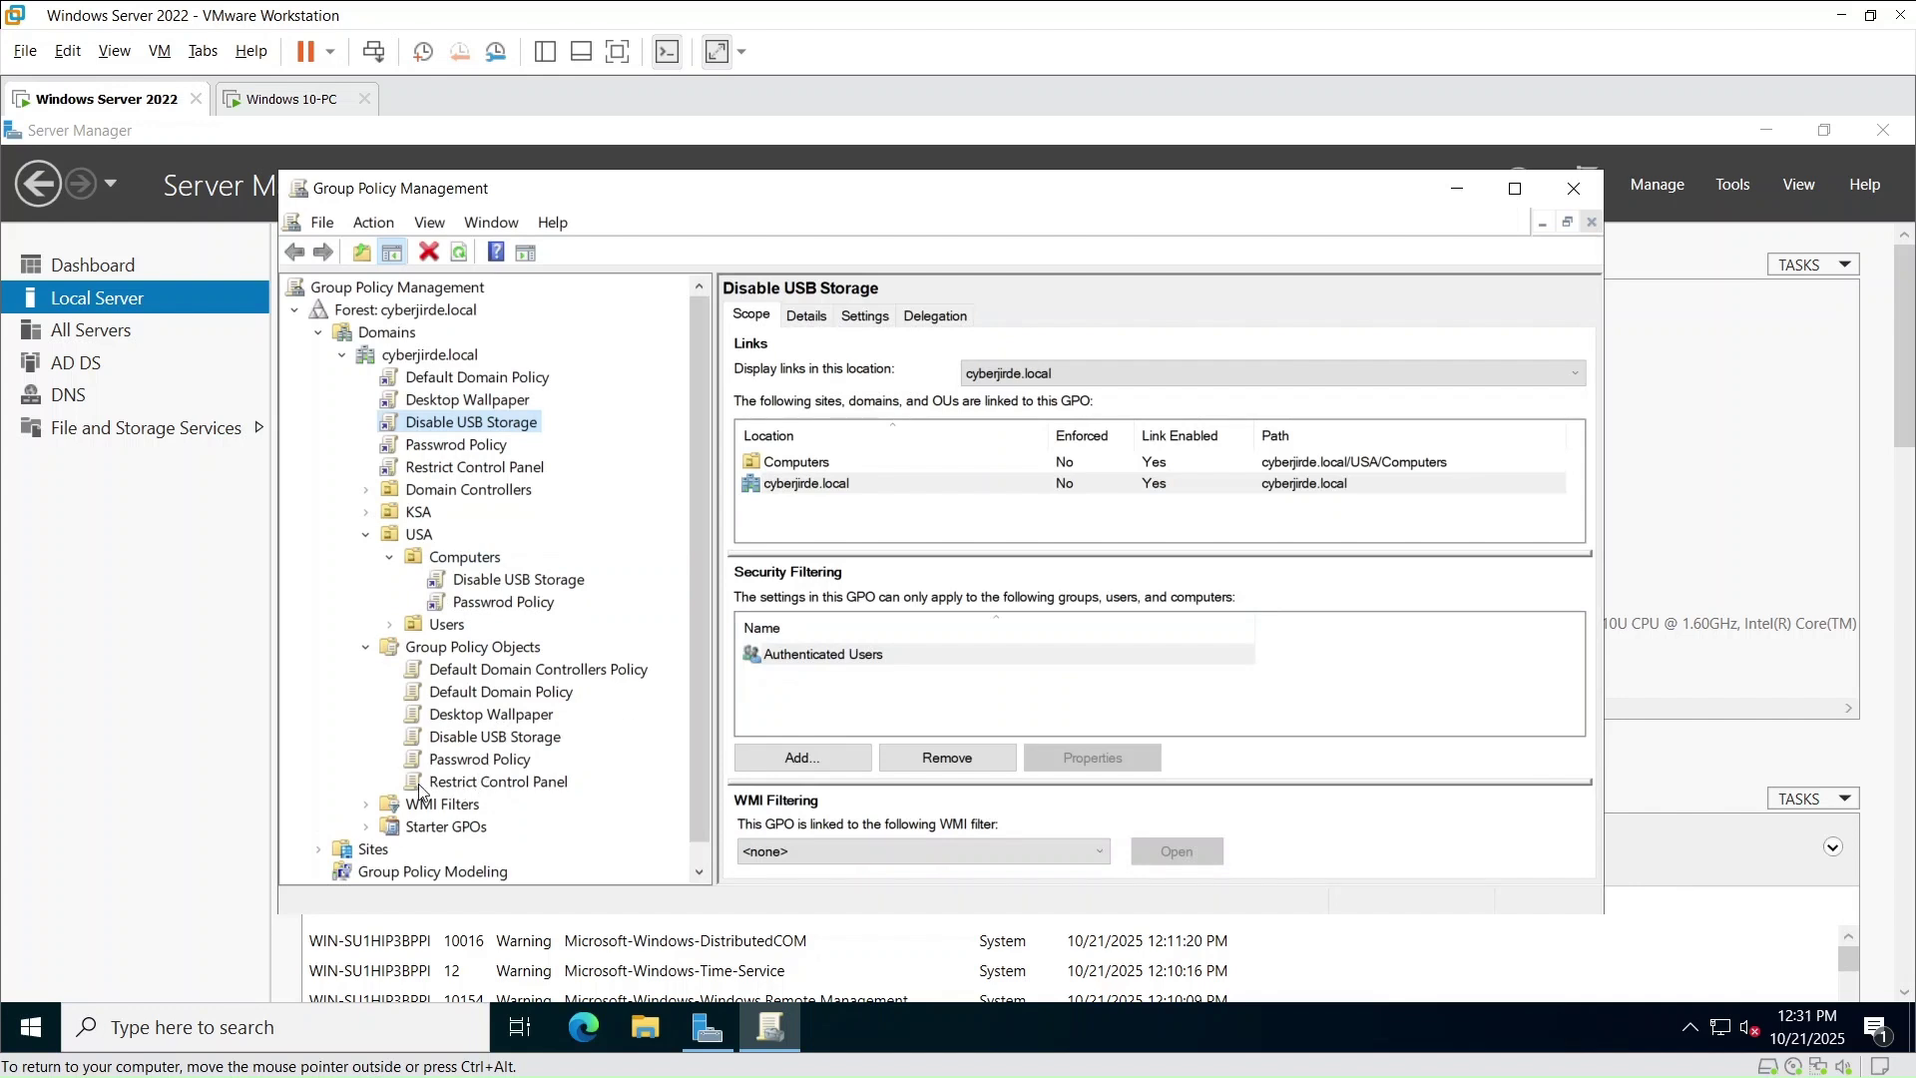
- Link Restrict Control Panel and Desktop Wallpaper to the USA Users OU
drag(424, 786, 460, 631)
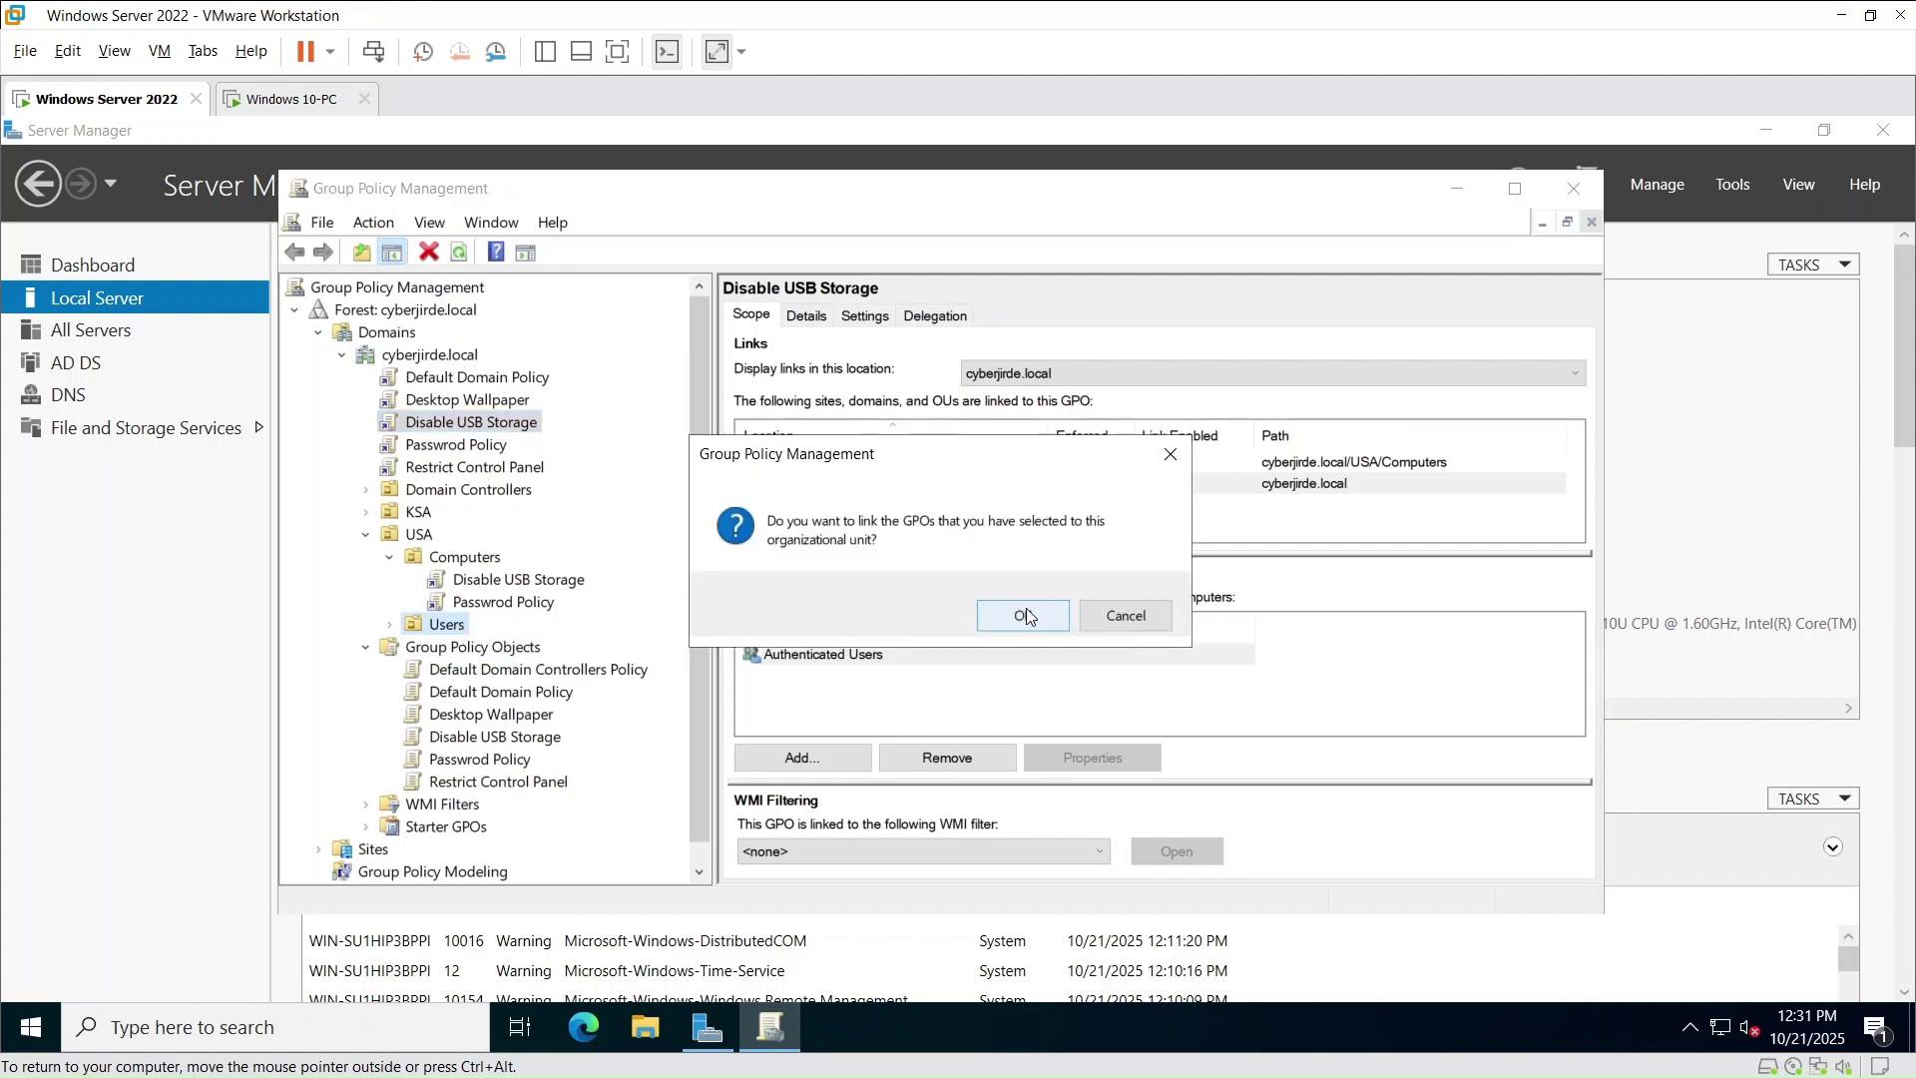
click(1003, 614)
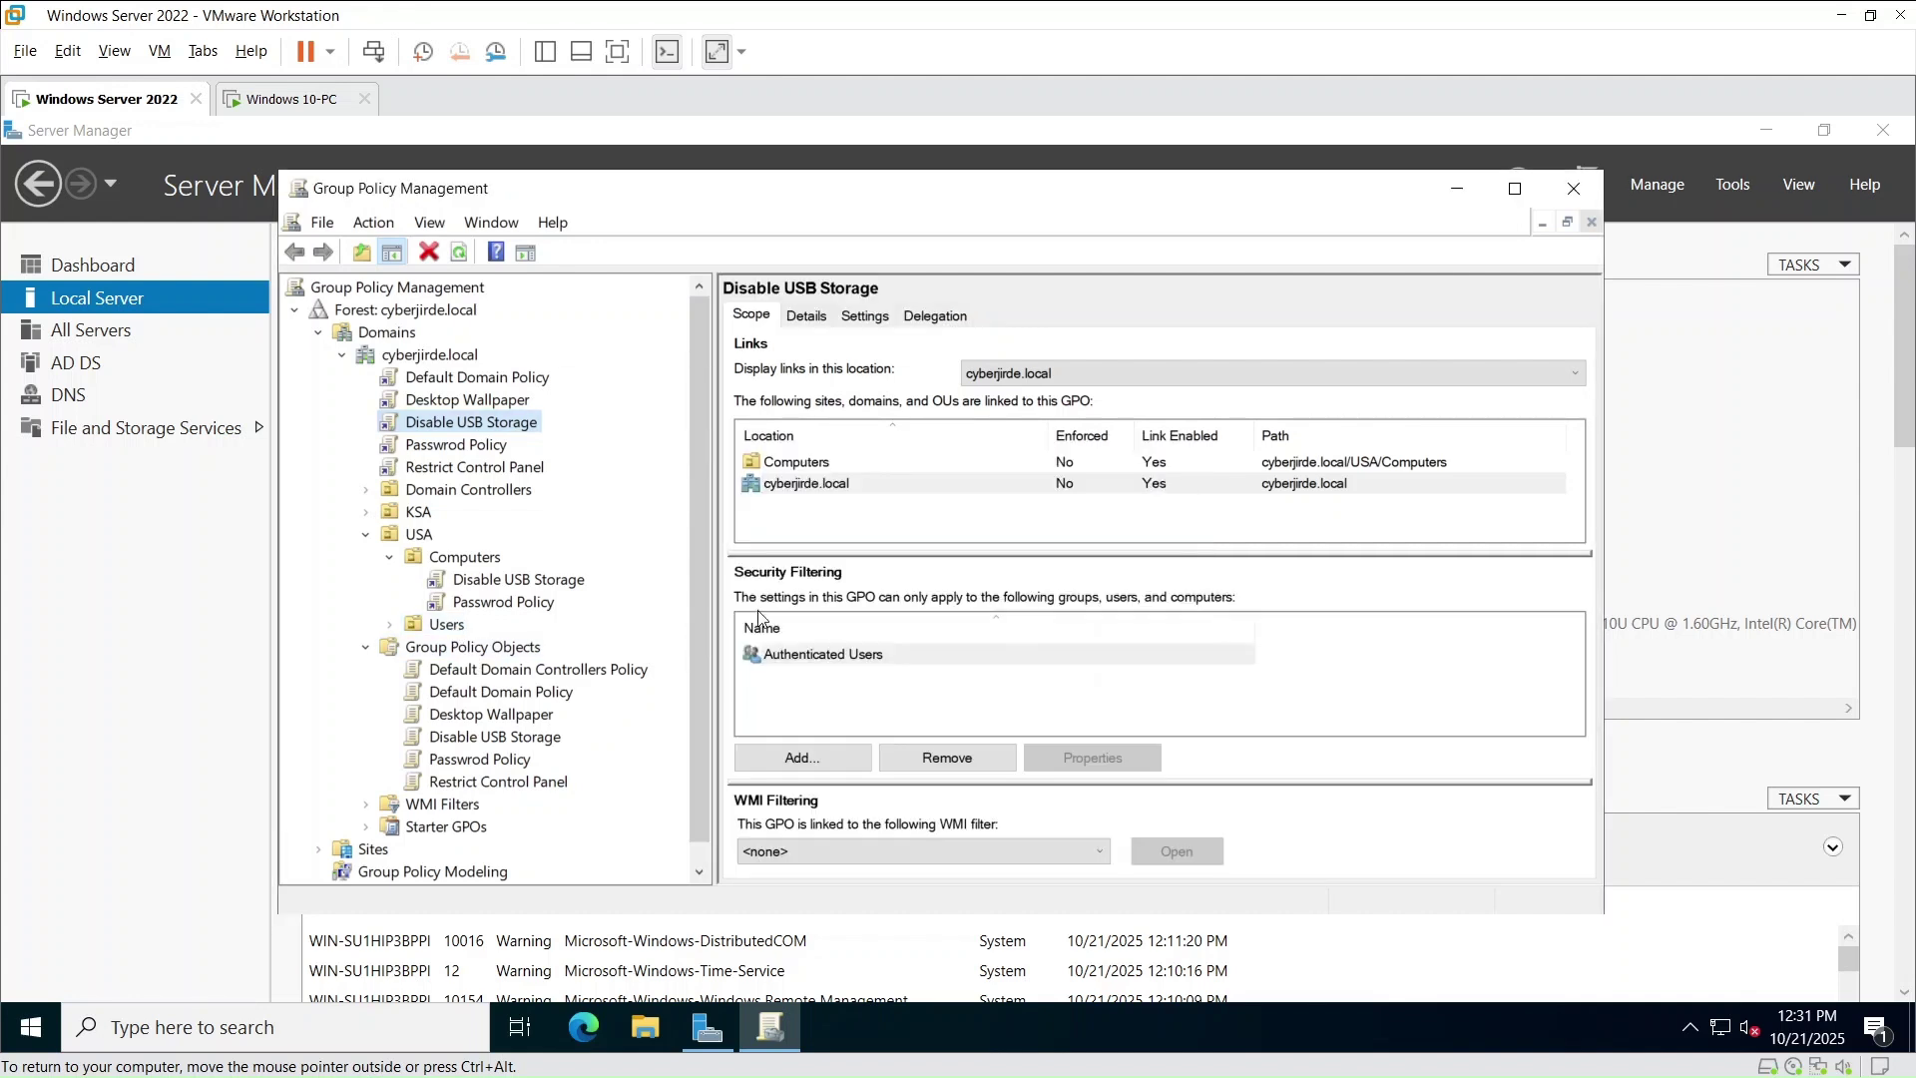
click(389, 627)
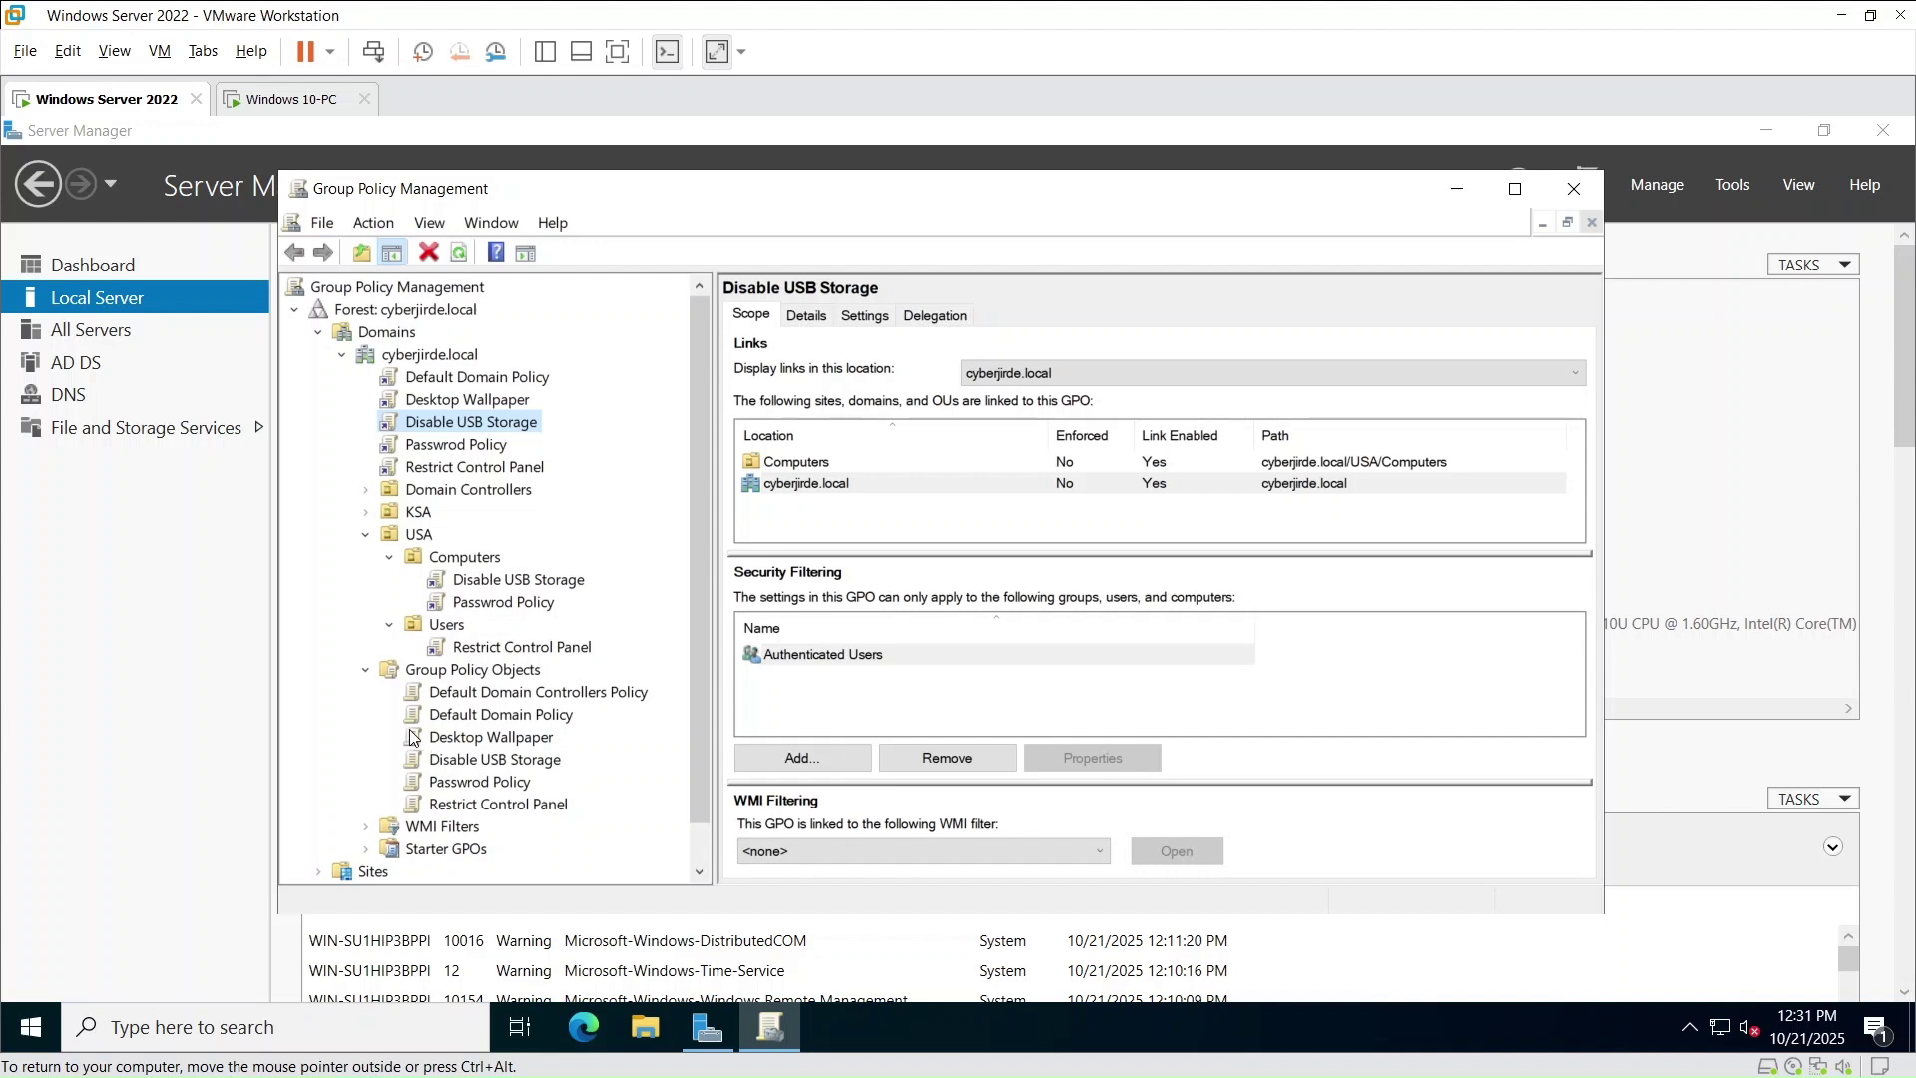
drag(412, 738, 429, 644)
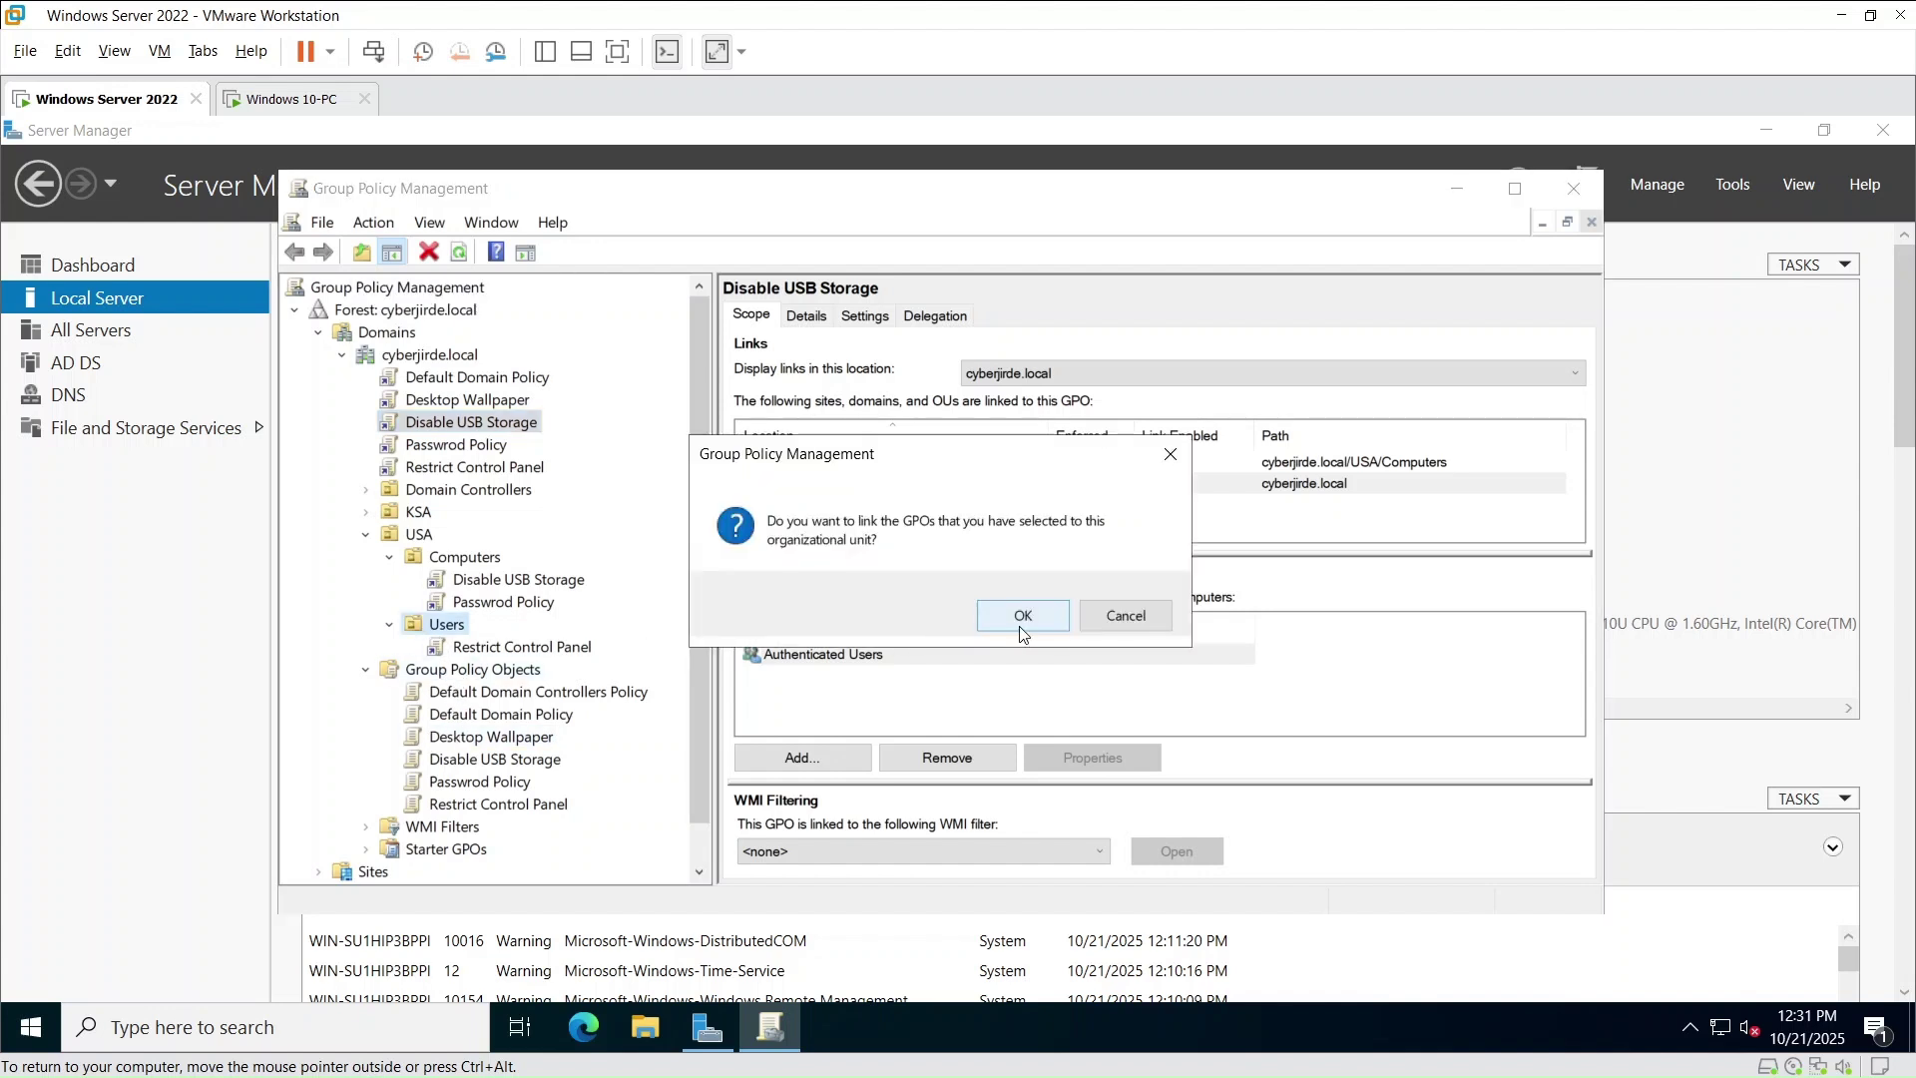
click(1013, 619)
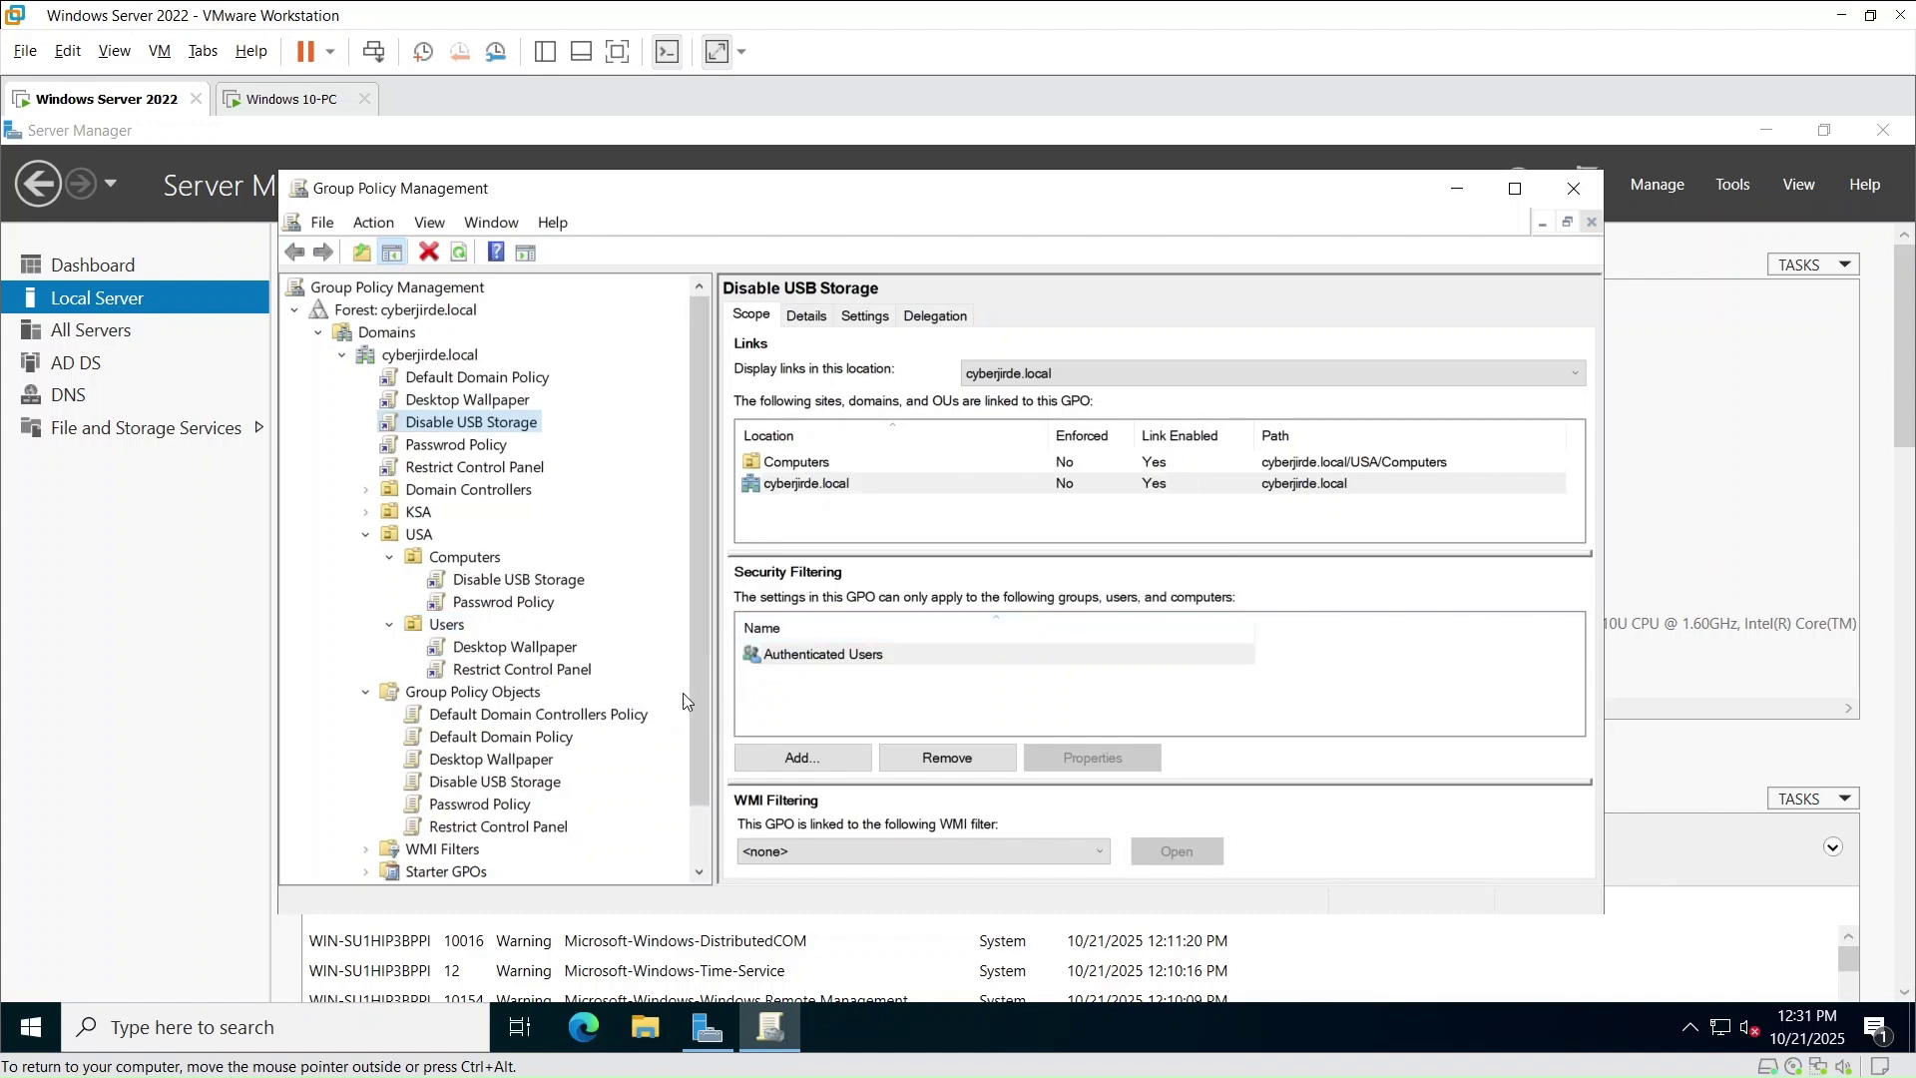
- Close Group Policy Management, launch Active Directory Users and Computers, and wake the Windows 10 VM's lock screen
click(1574, 190)
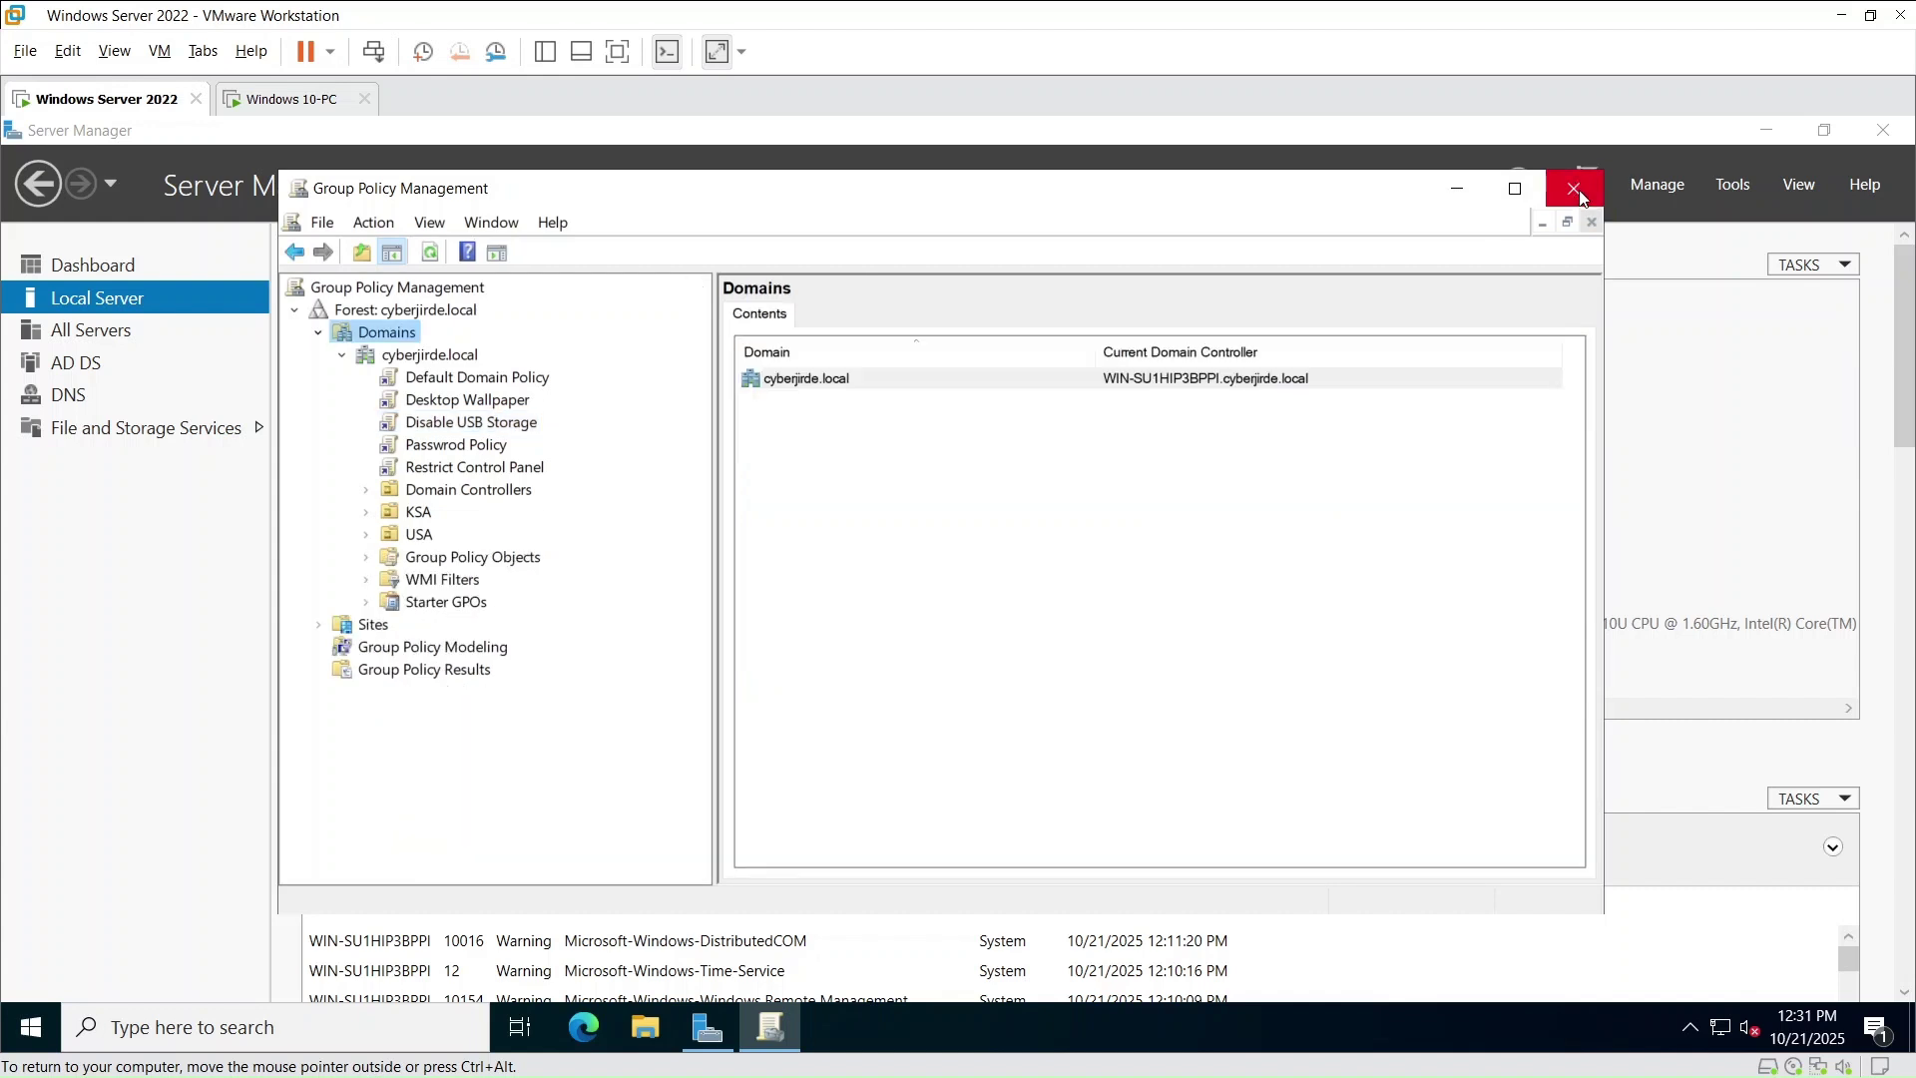
click(1736, 184)
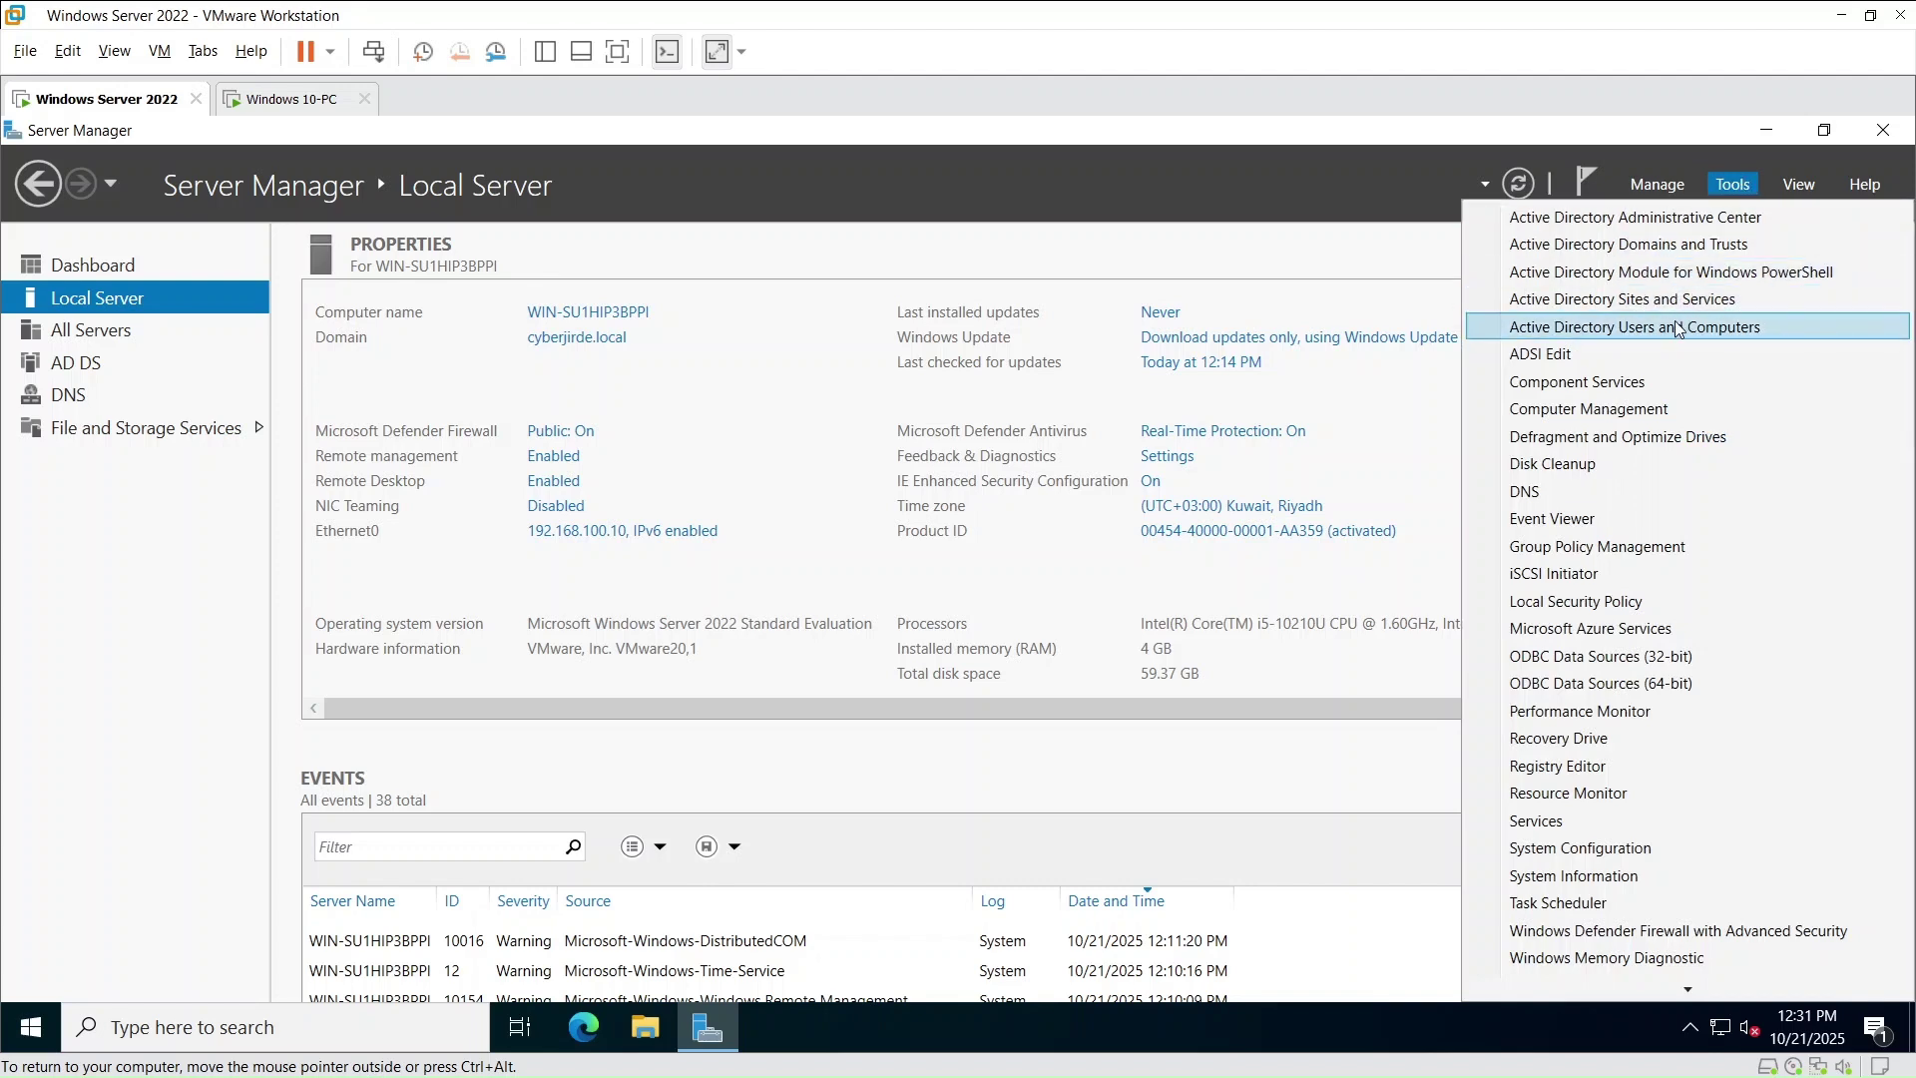
click(1678, 327)
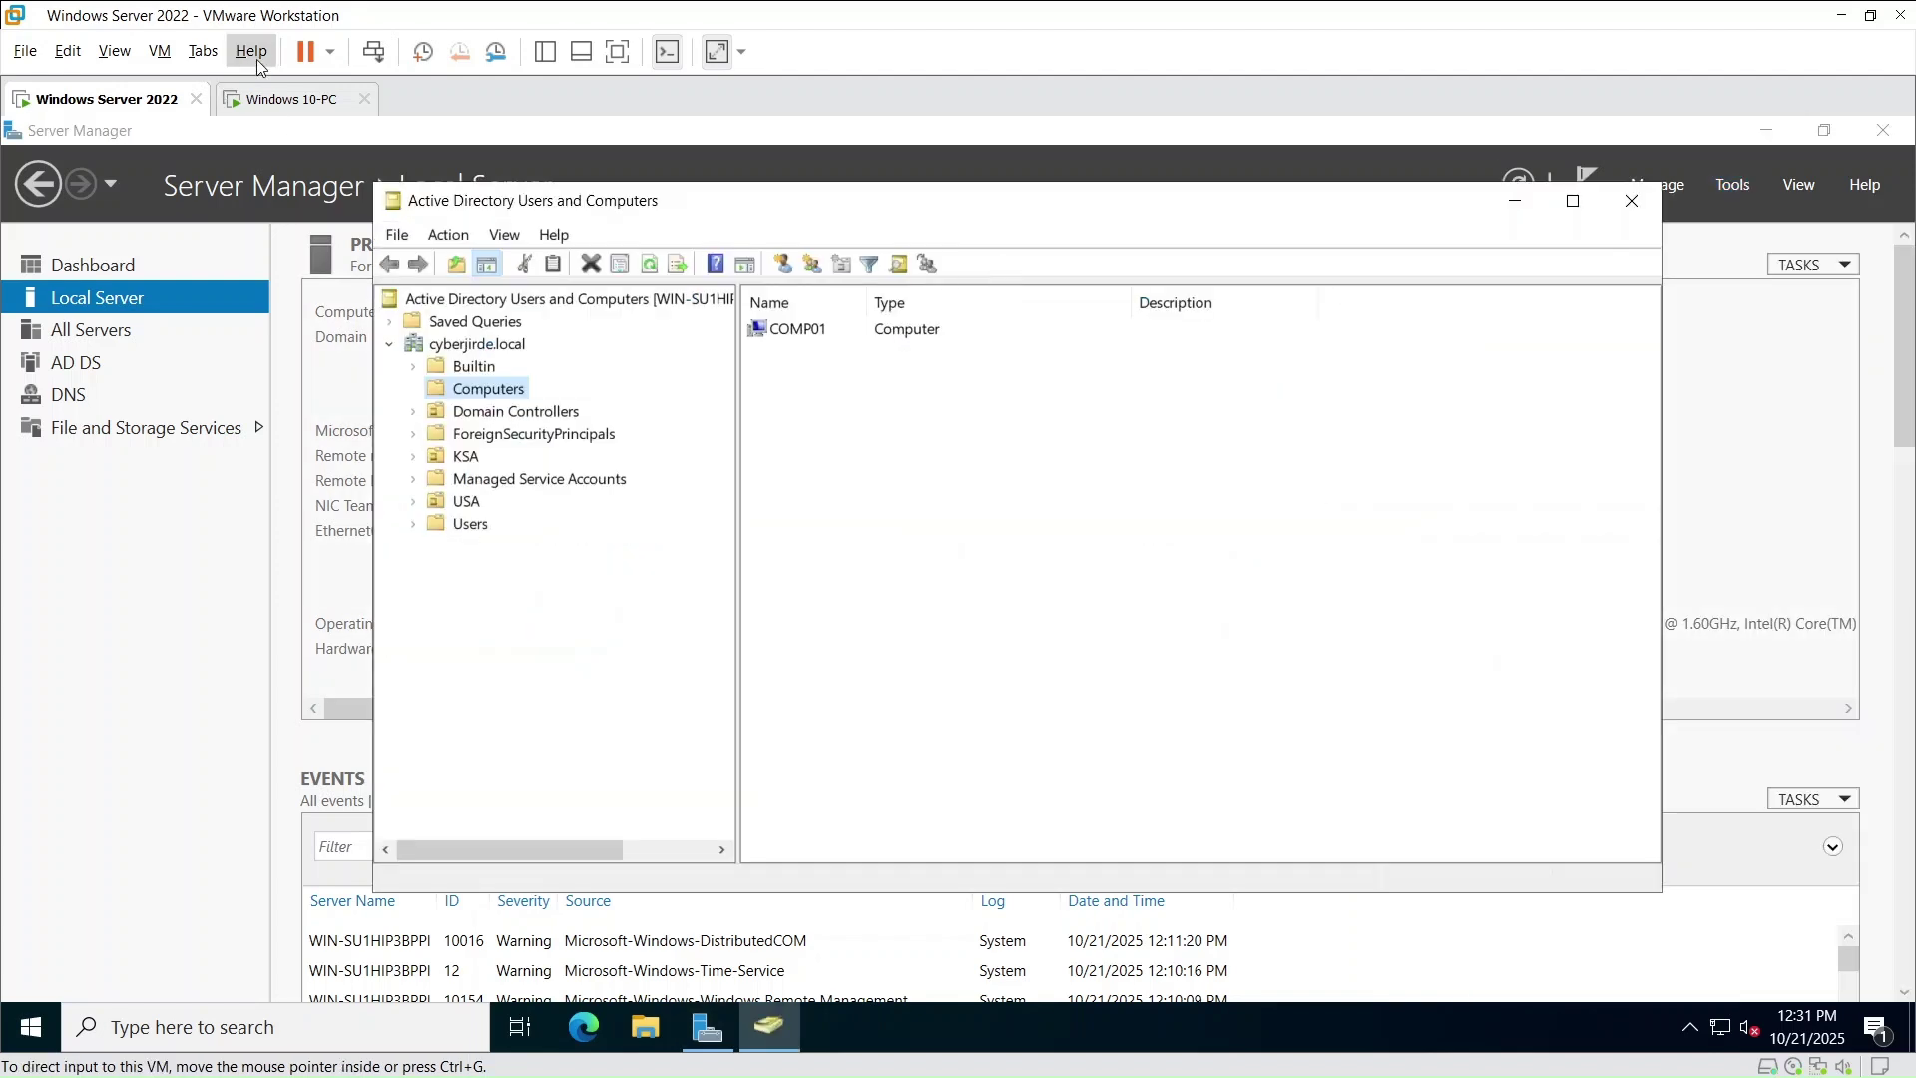
click(267, 98)
click(879, 576)
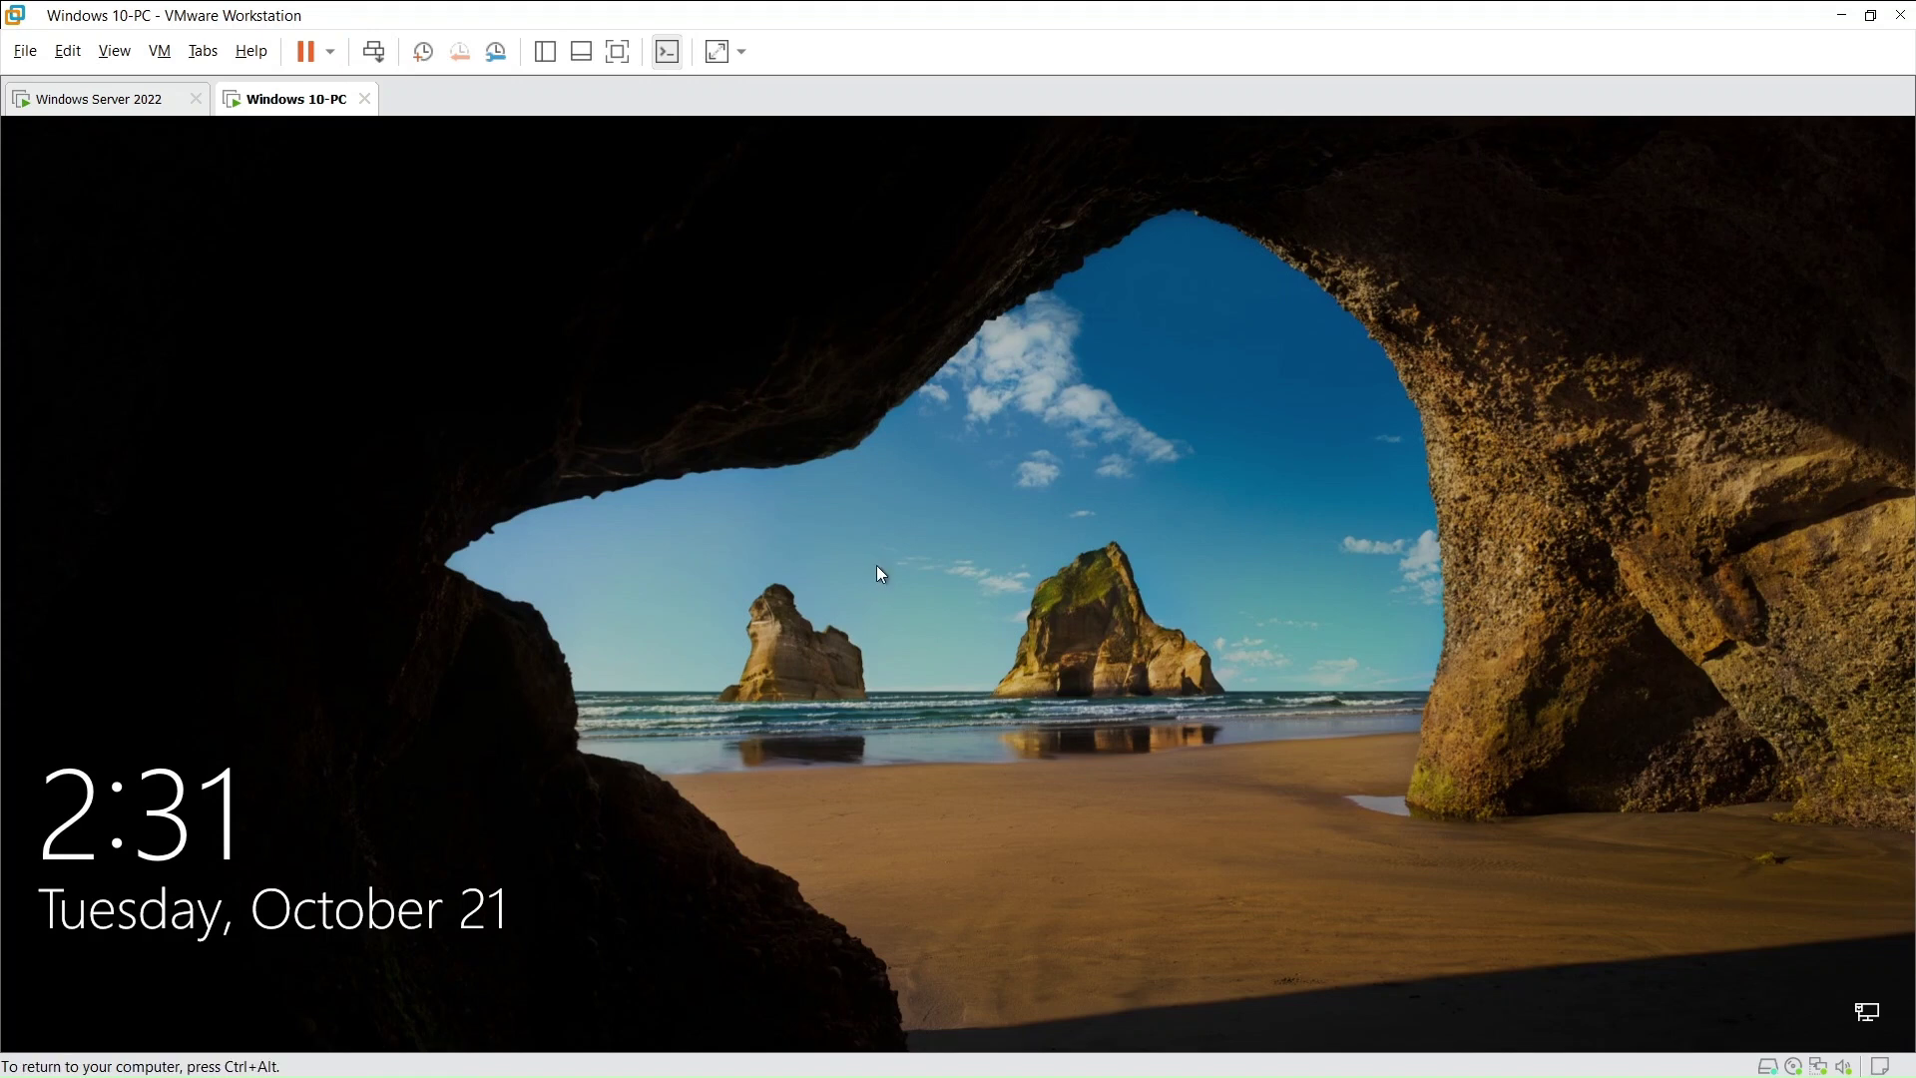
click(841, 531)
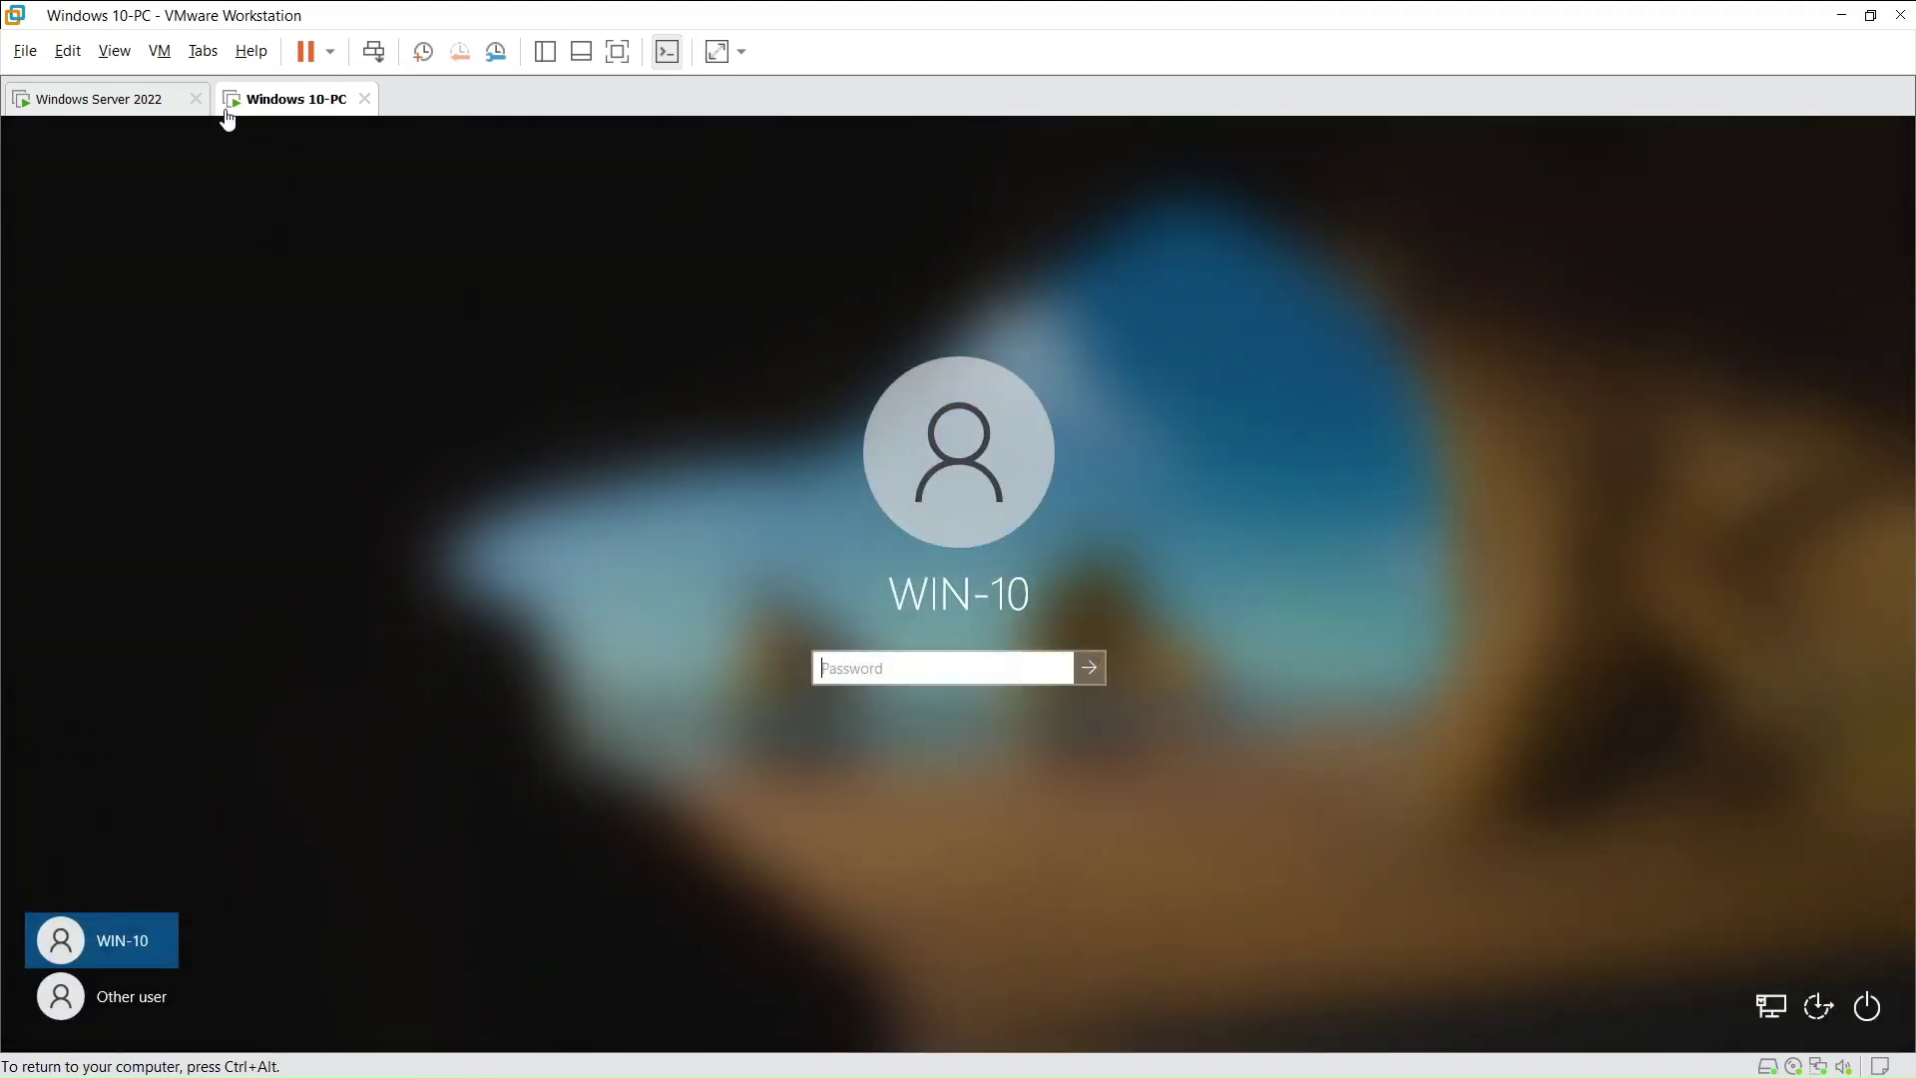
click(108, 102)
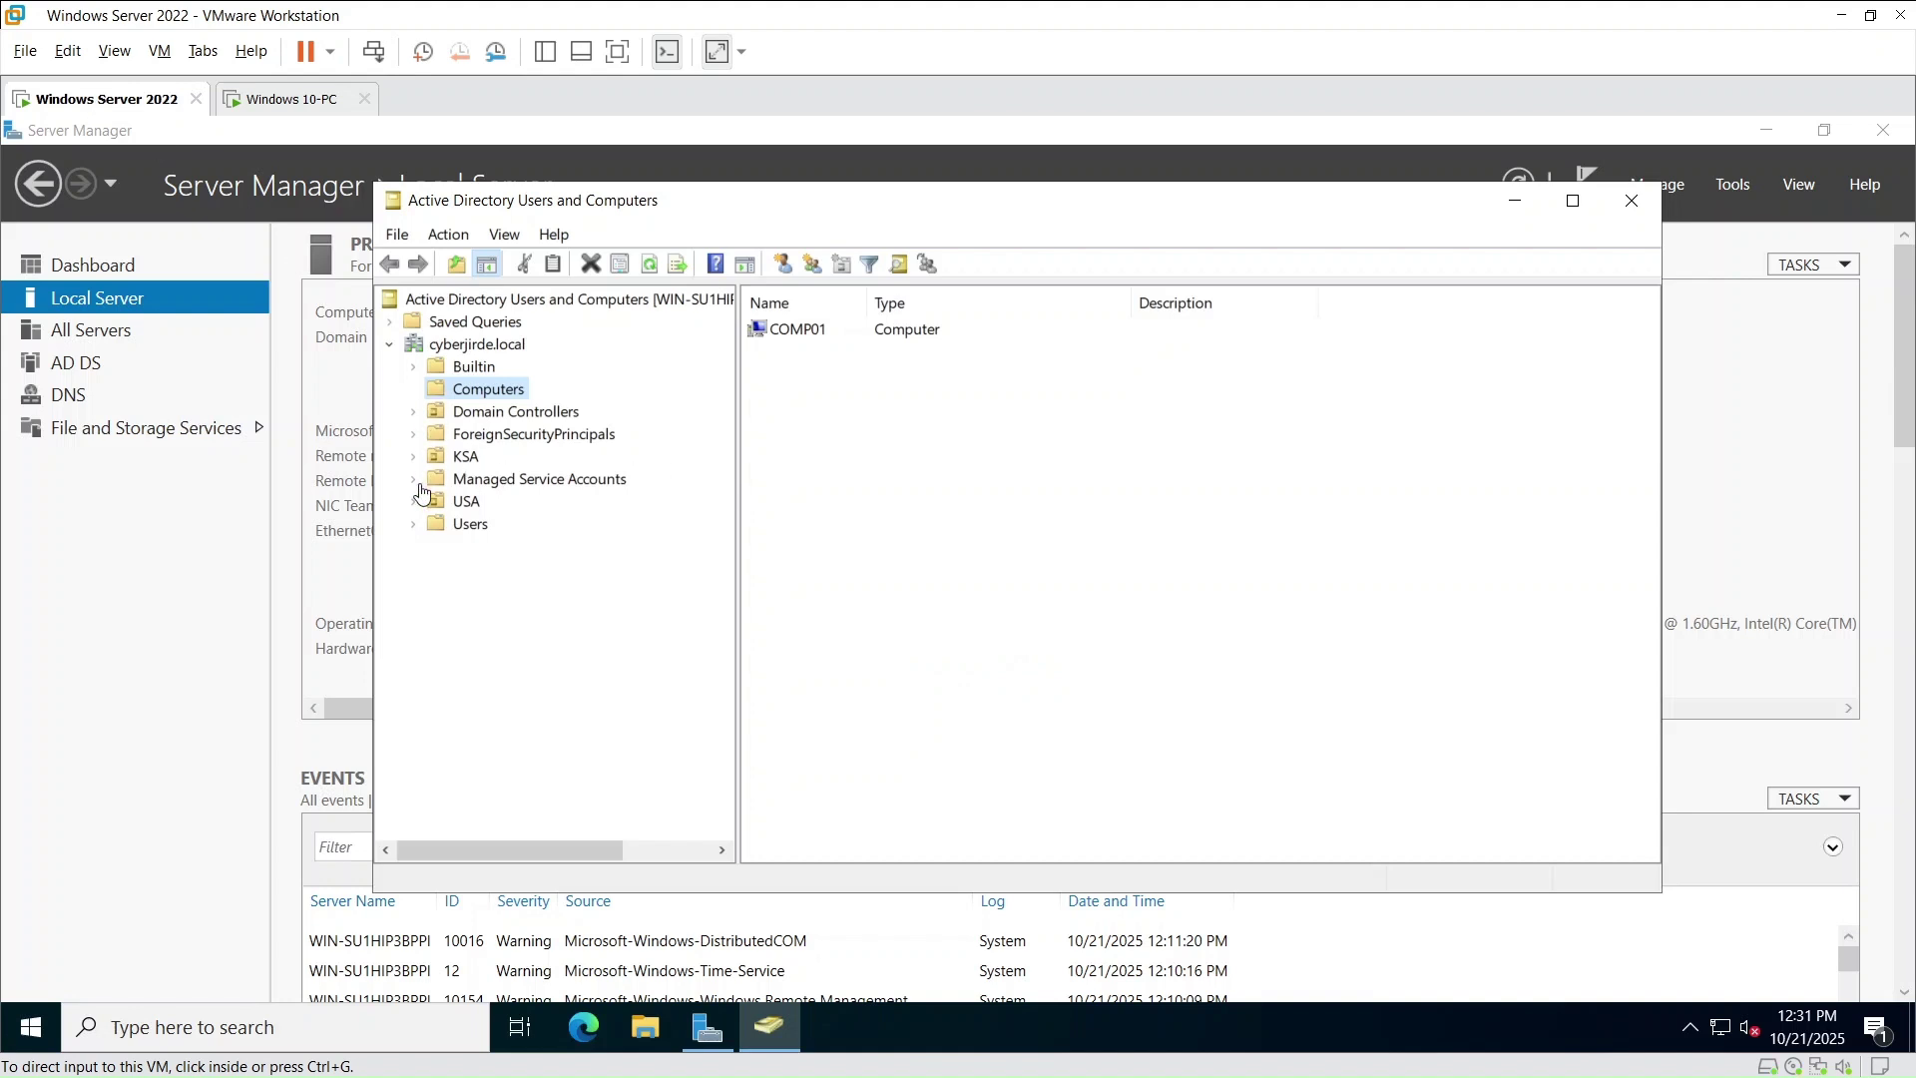
- Move COMP01 from the default Computers container into USA\Computers, then list the USA Users OU
click(413, 502)
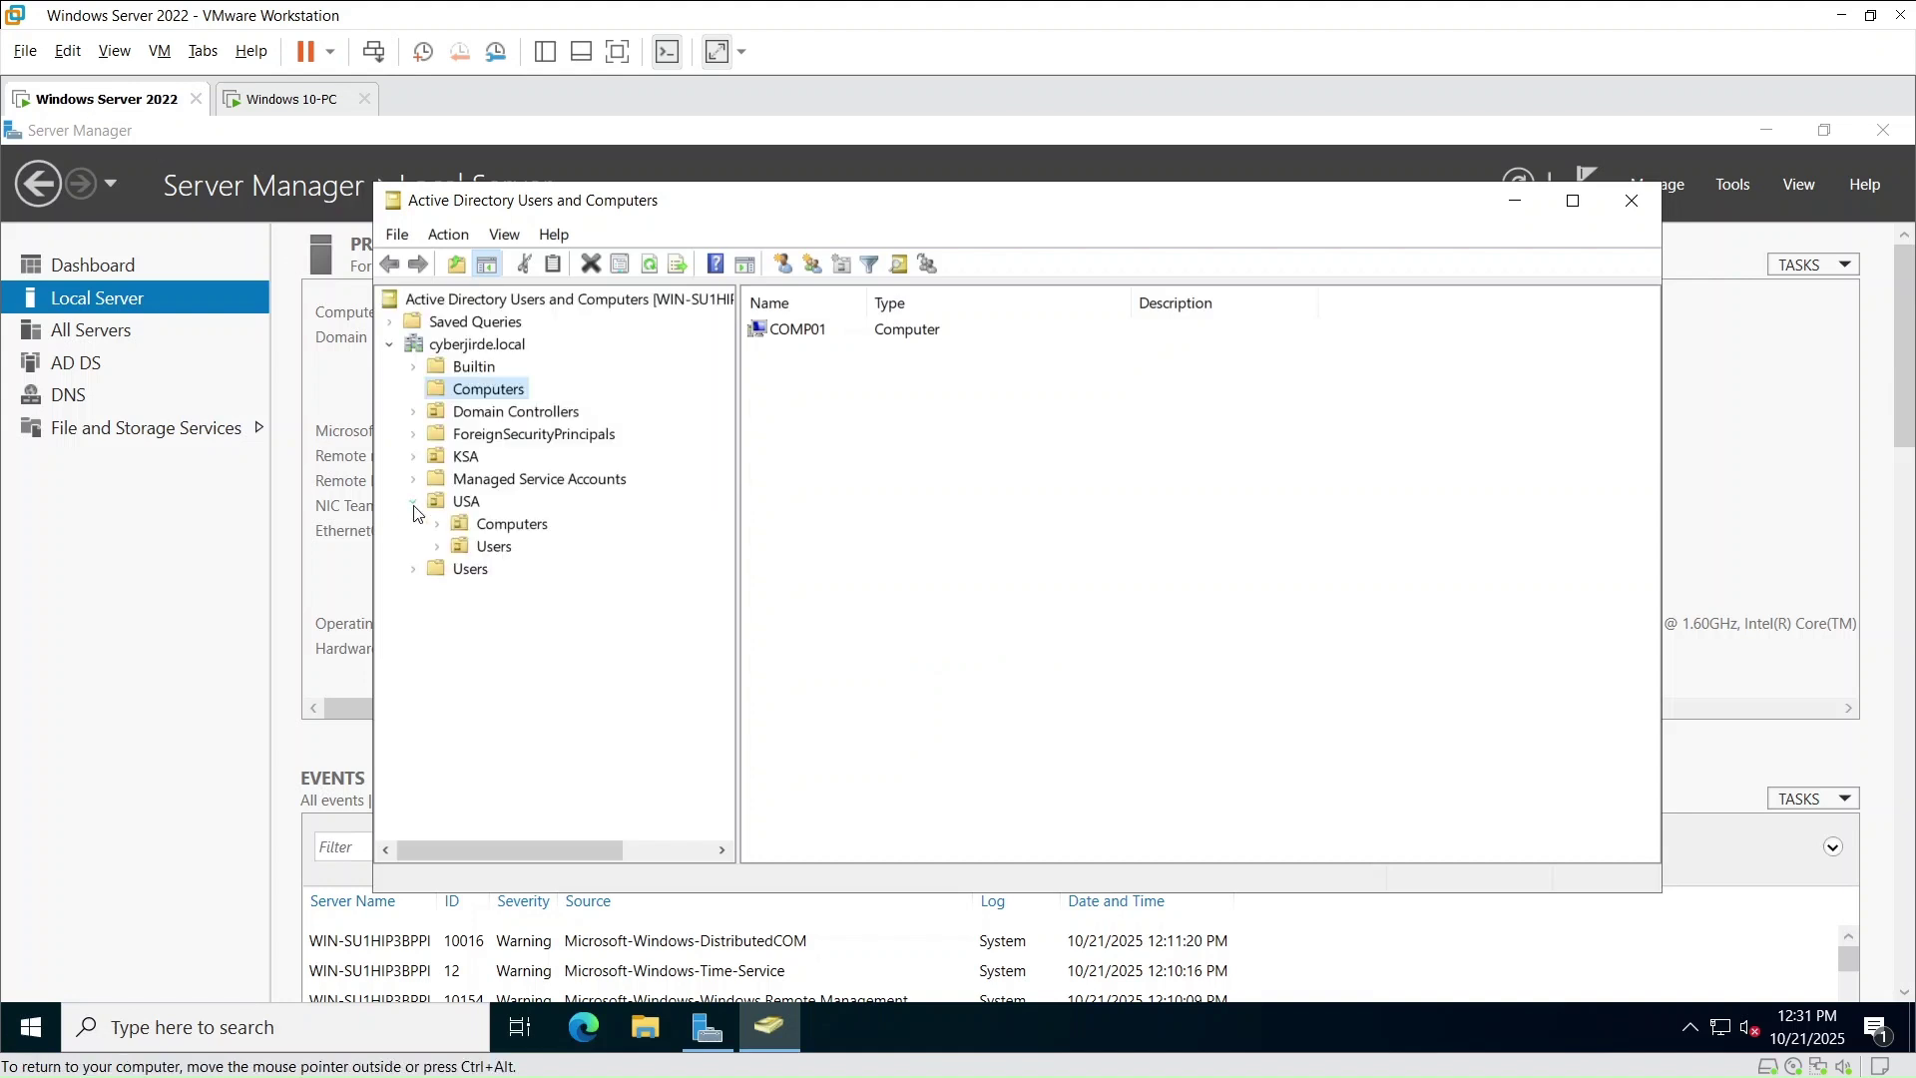
click(496, 527)
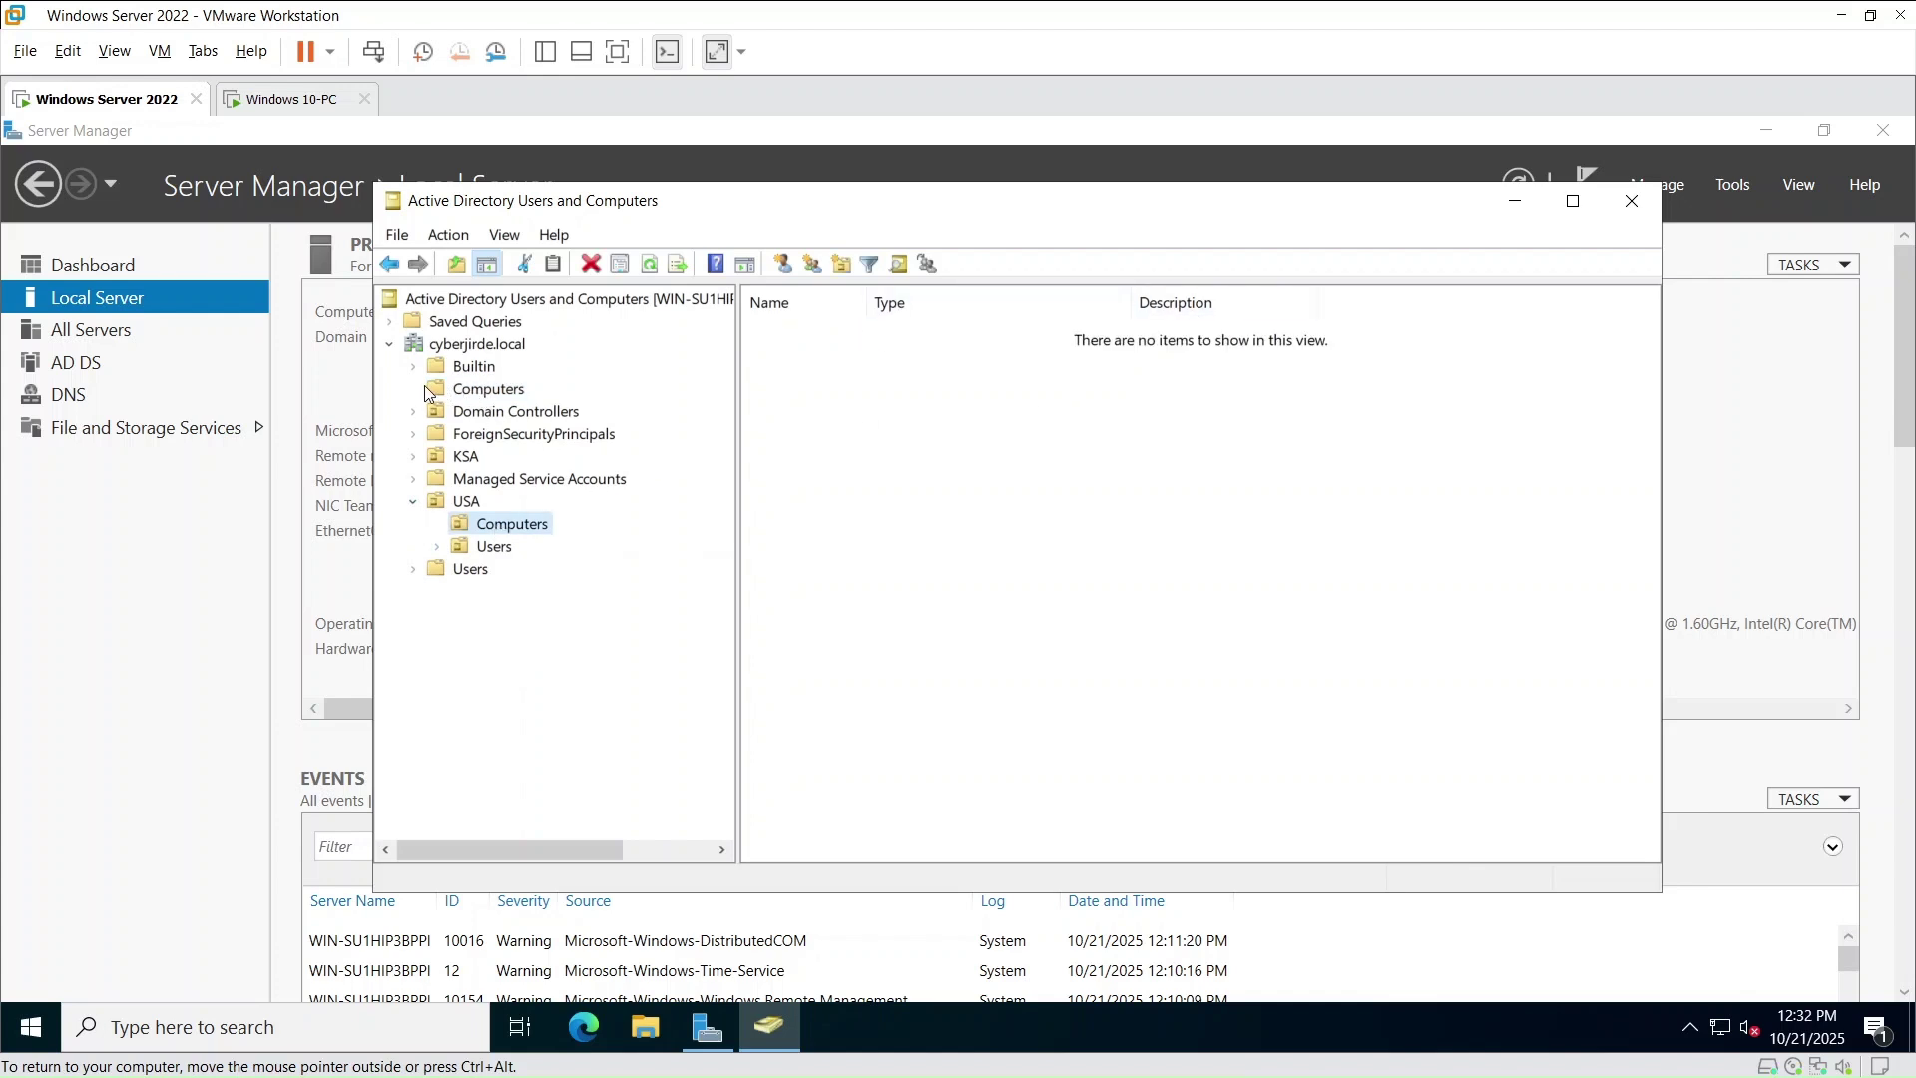
click(451, 390)
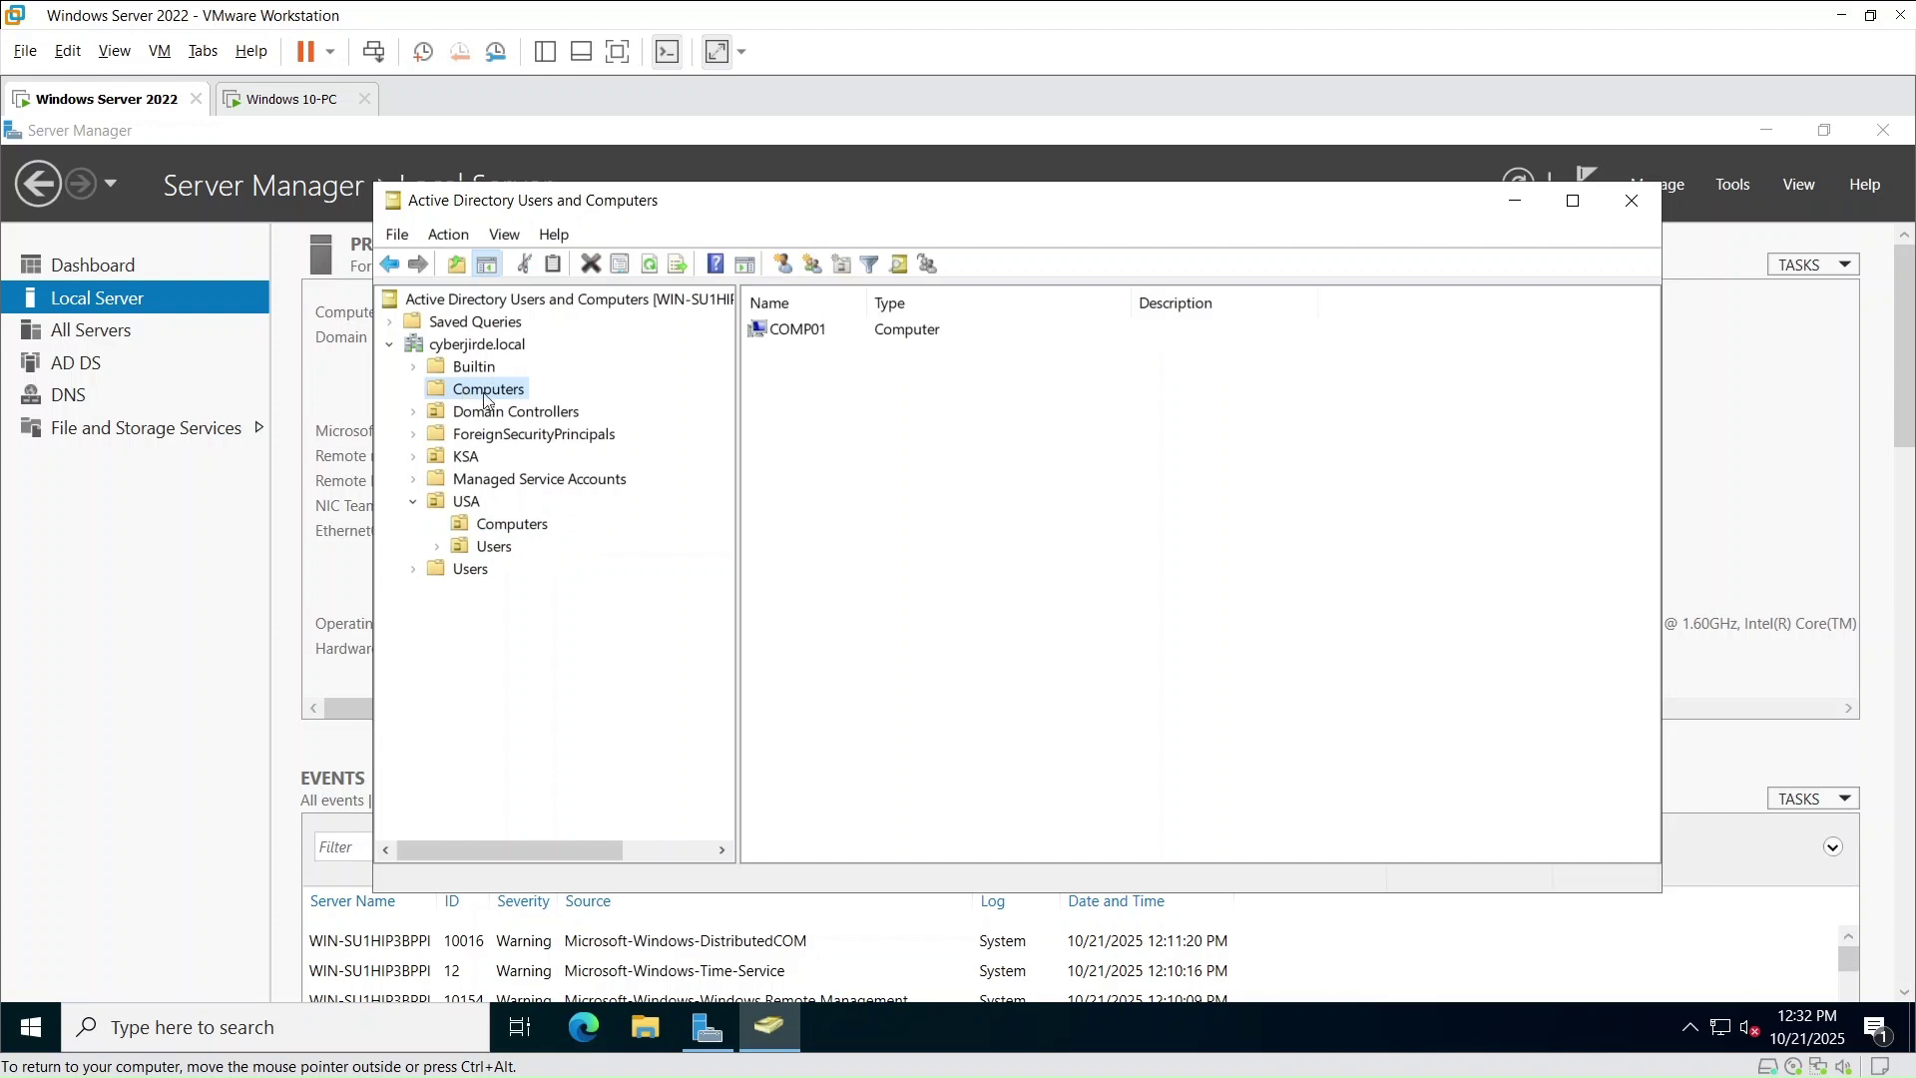
right_click(834, 340)
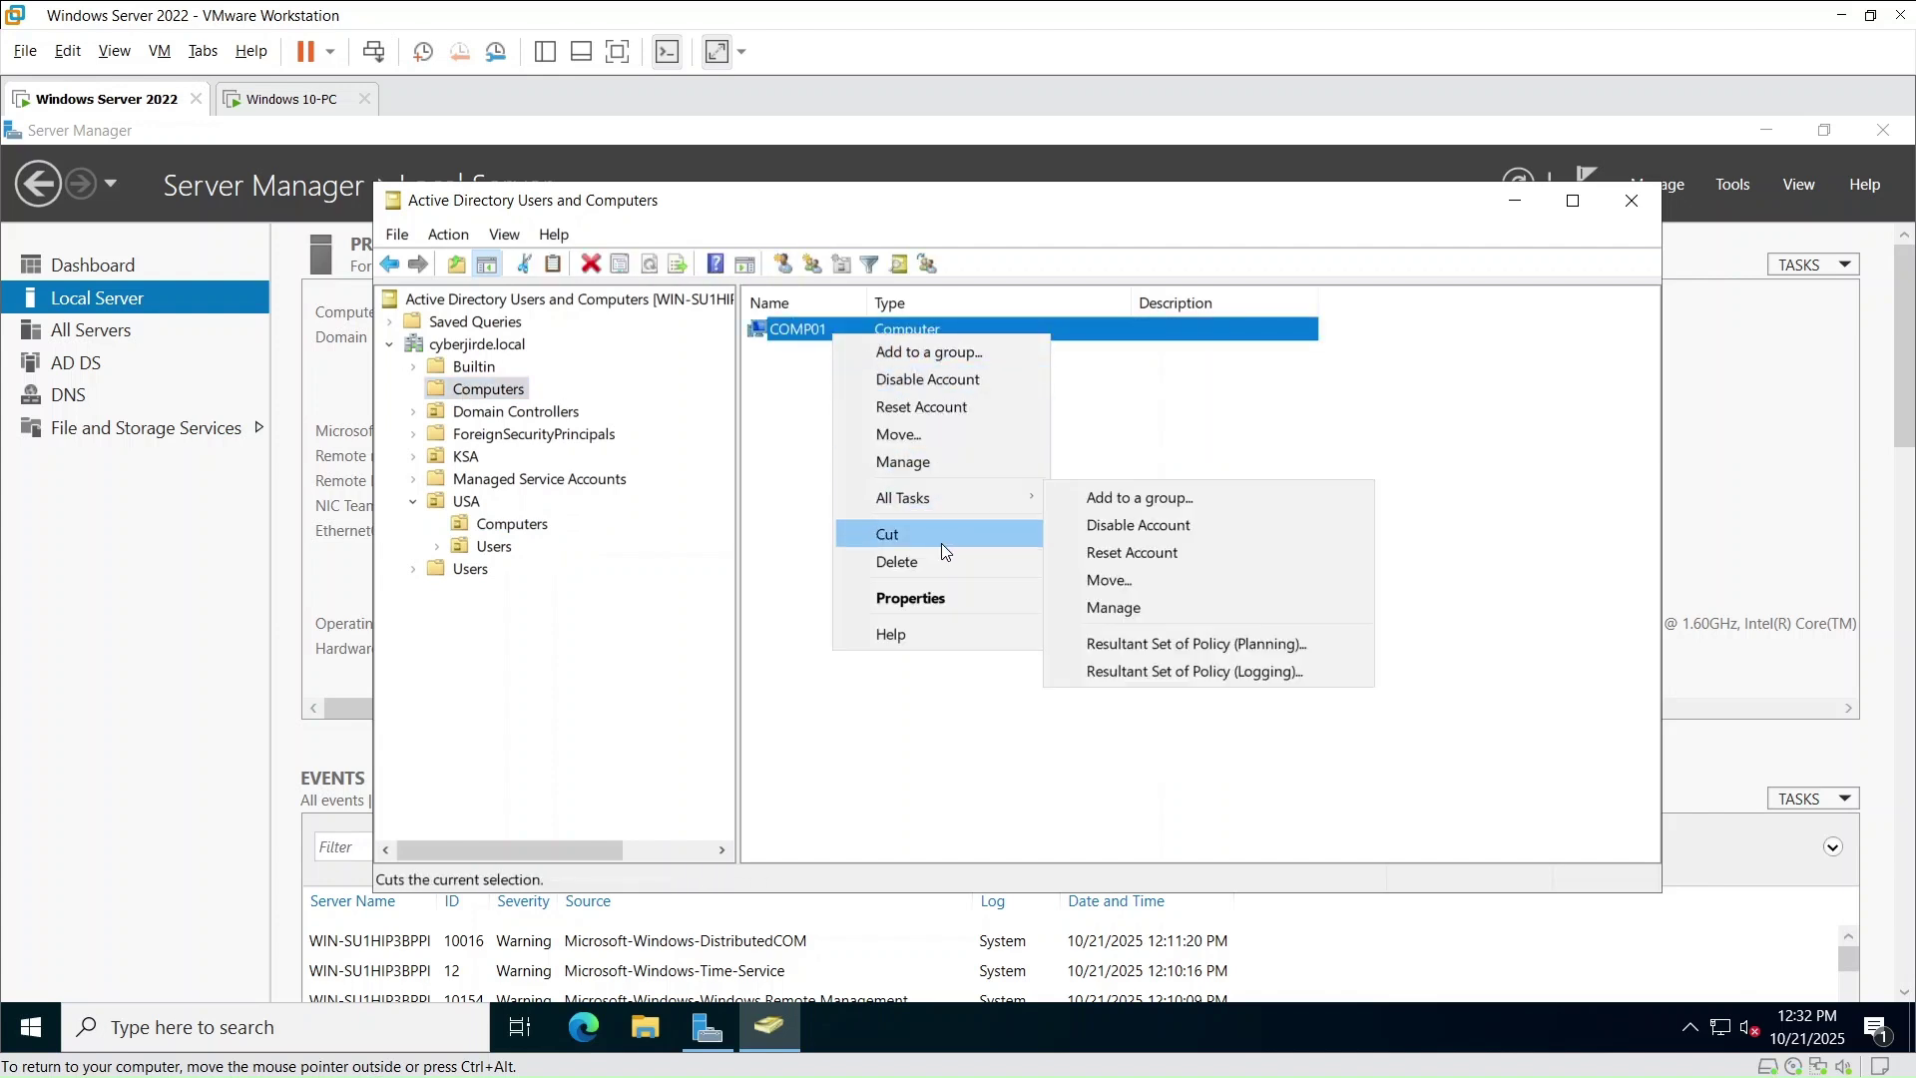
click(996, 432)
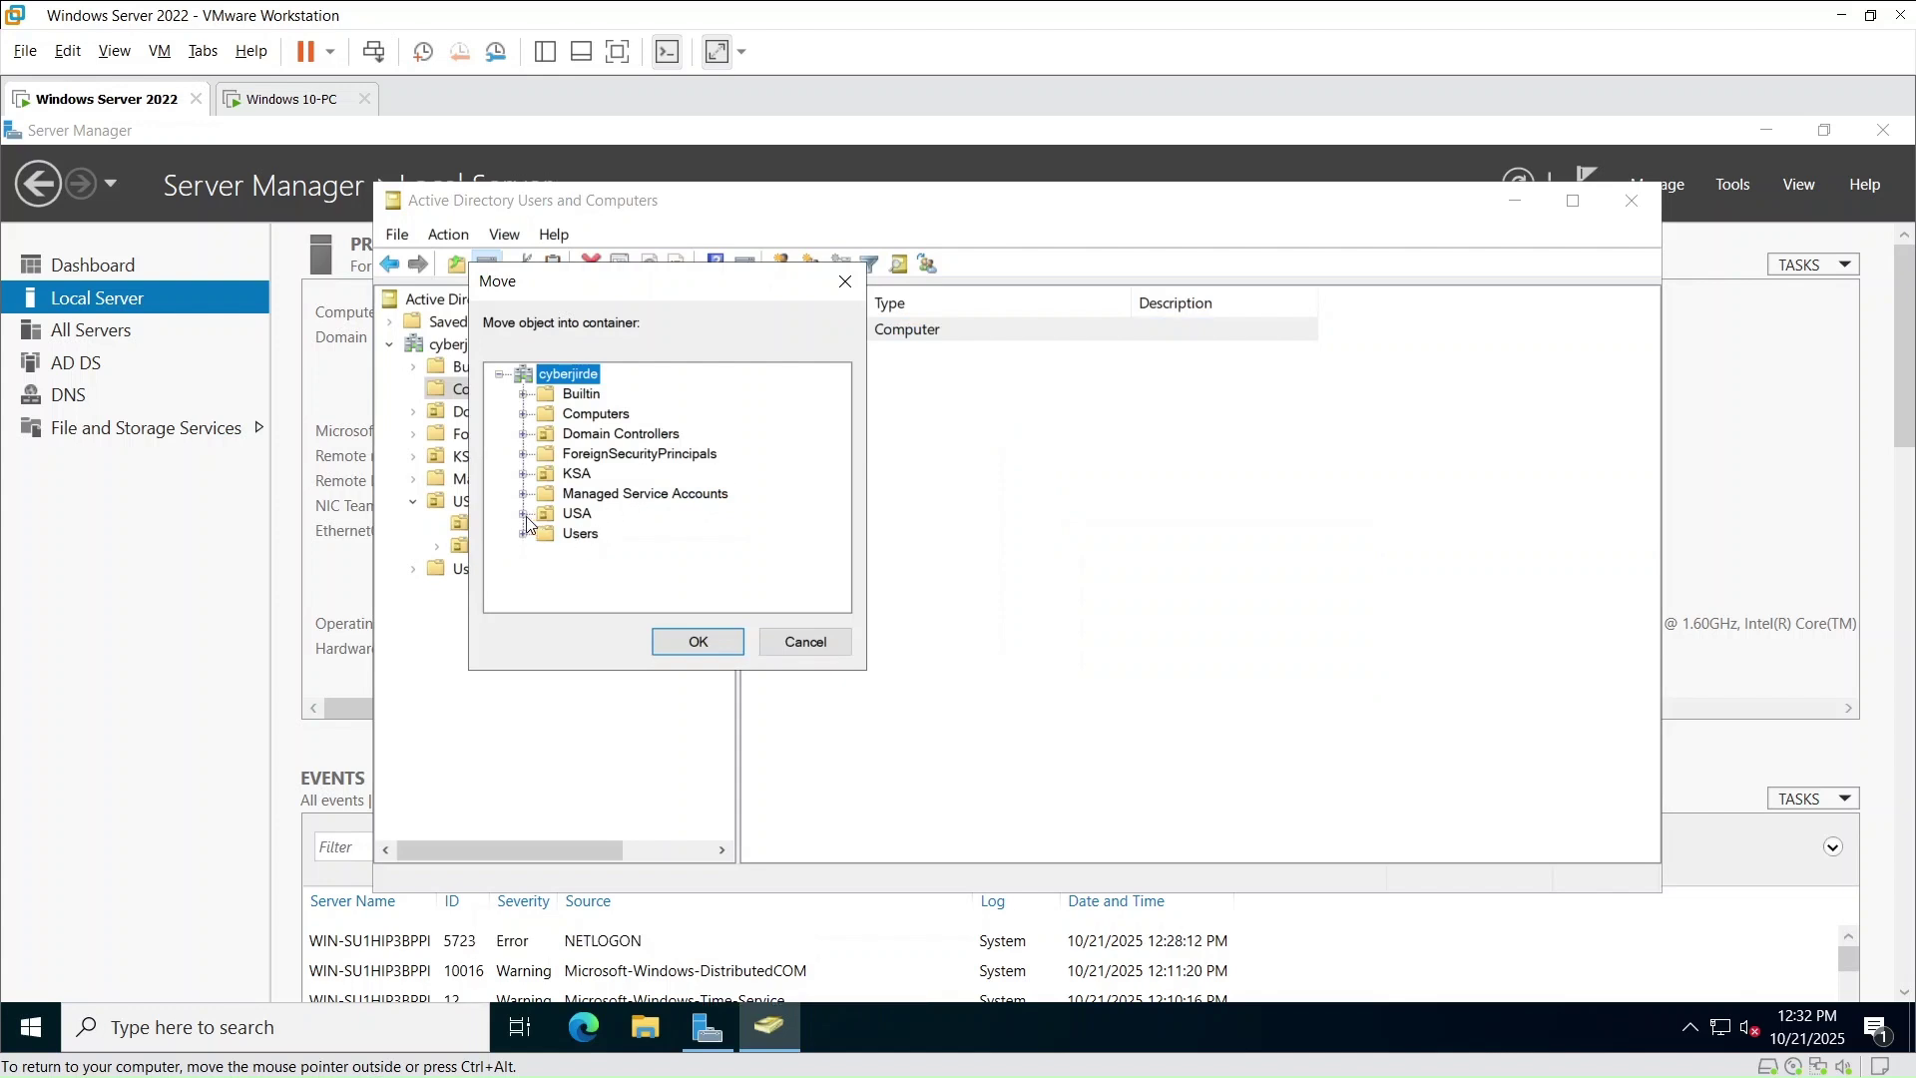
click(524, 514)
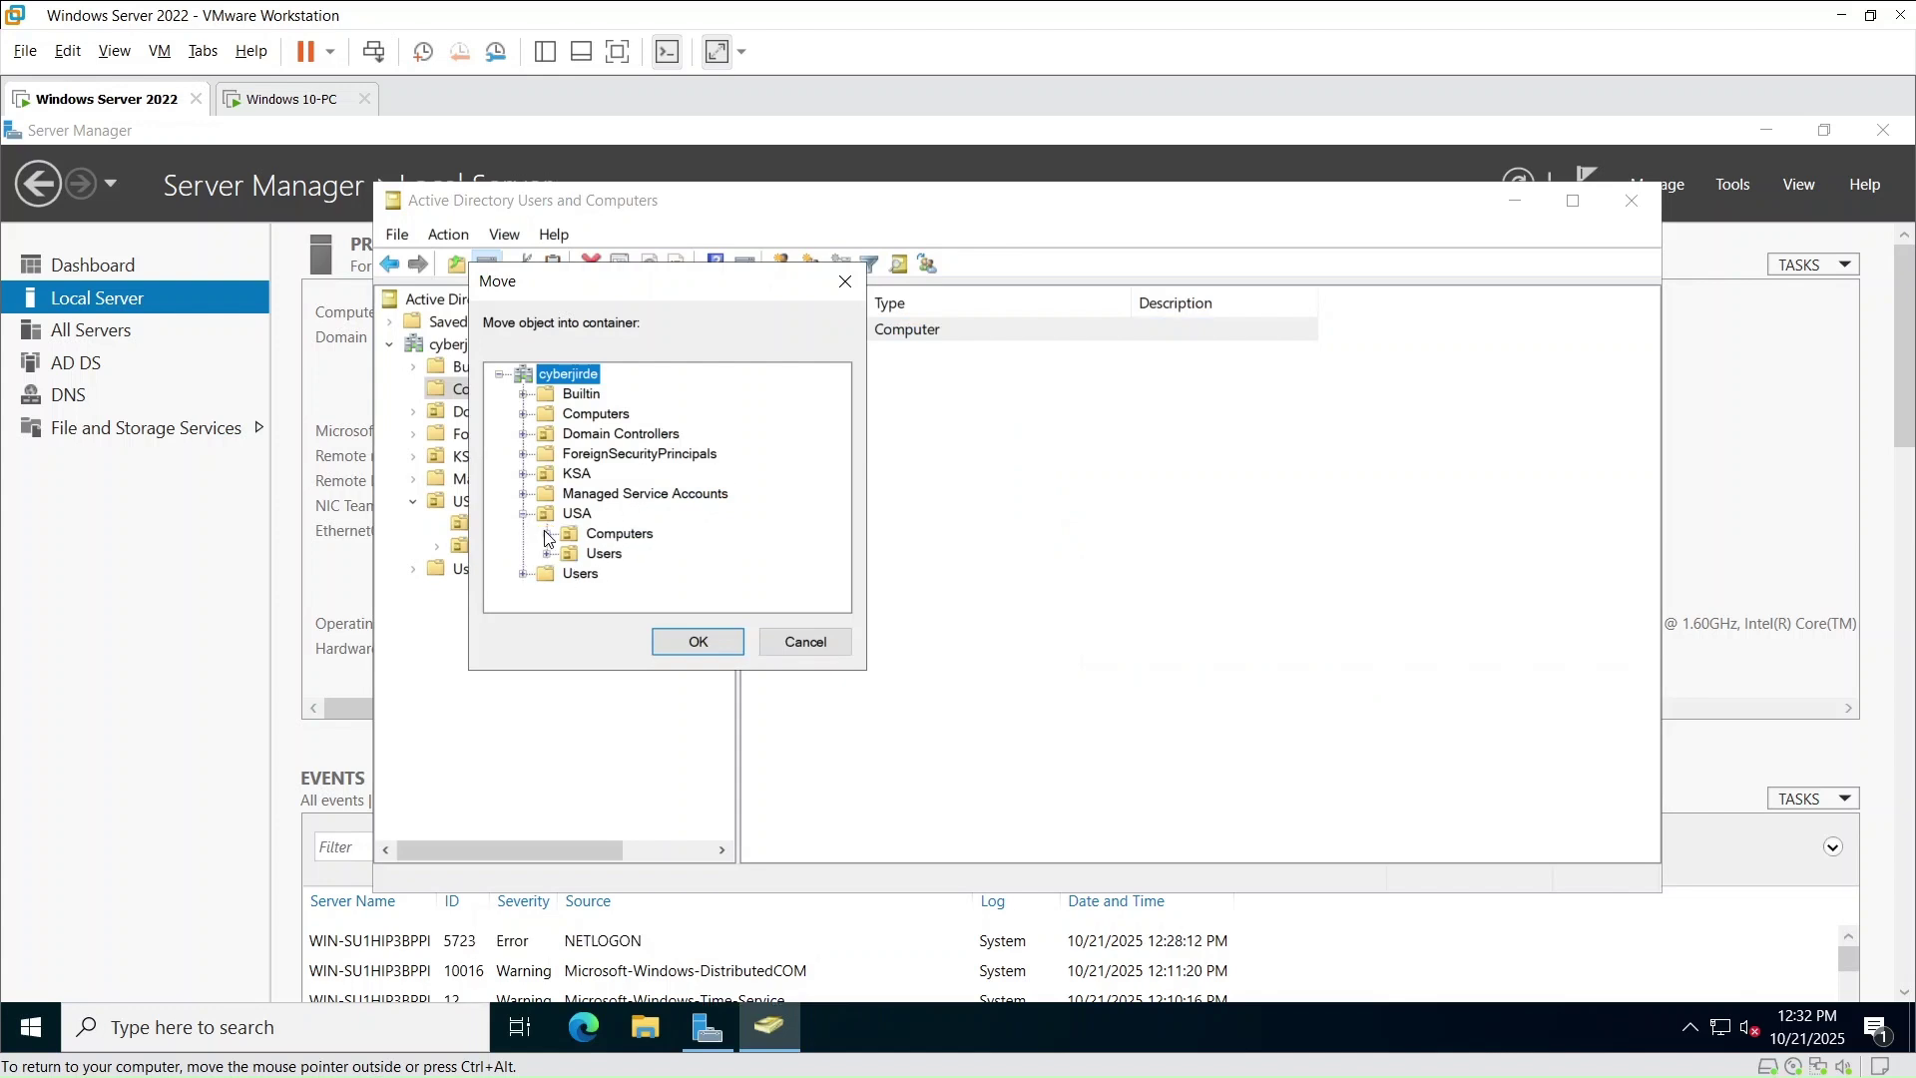
click(619, 533)
click(697, 640)
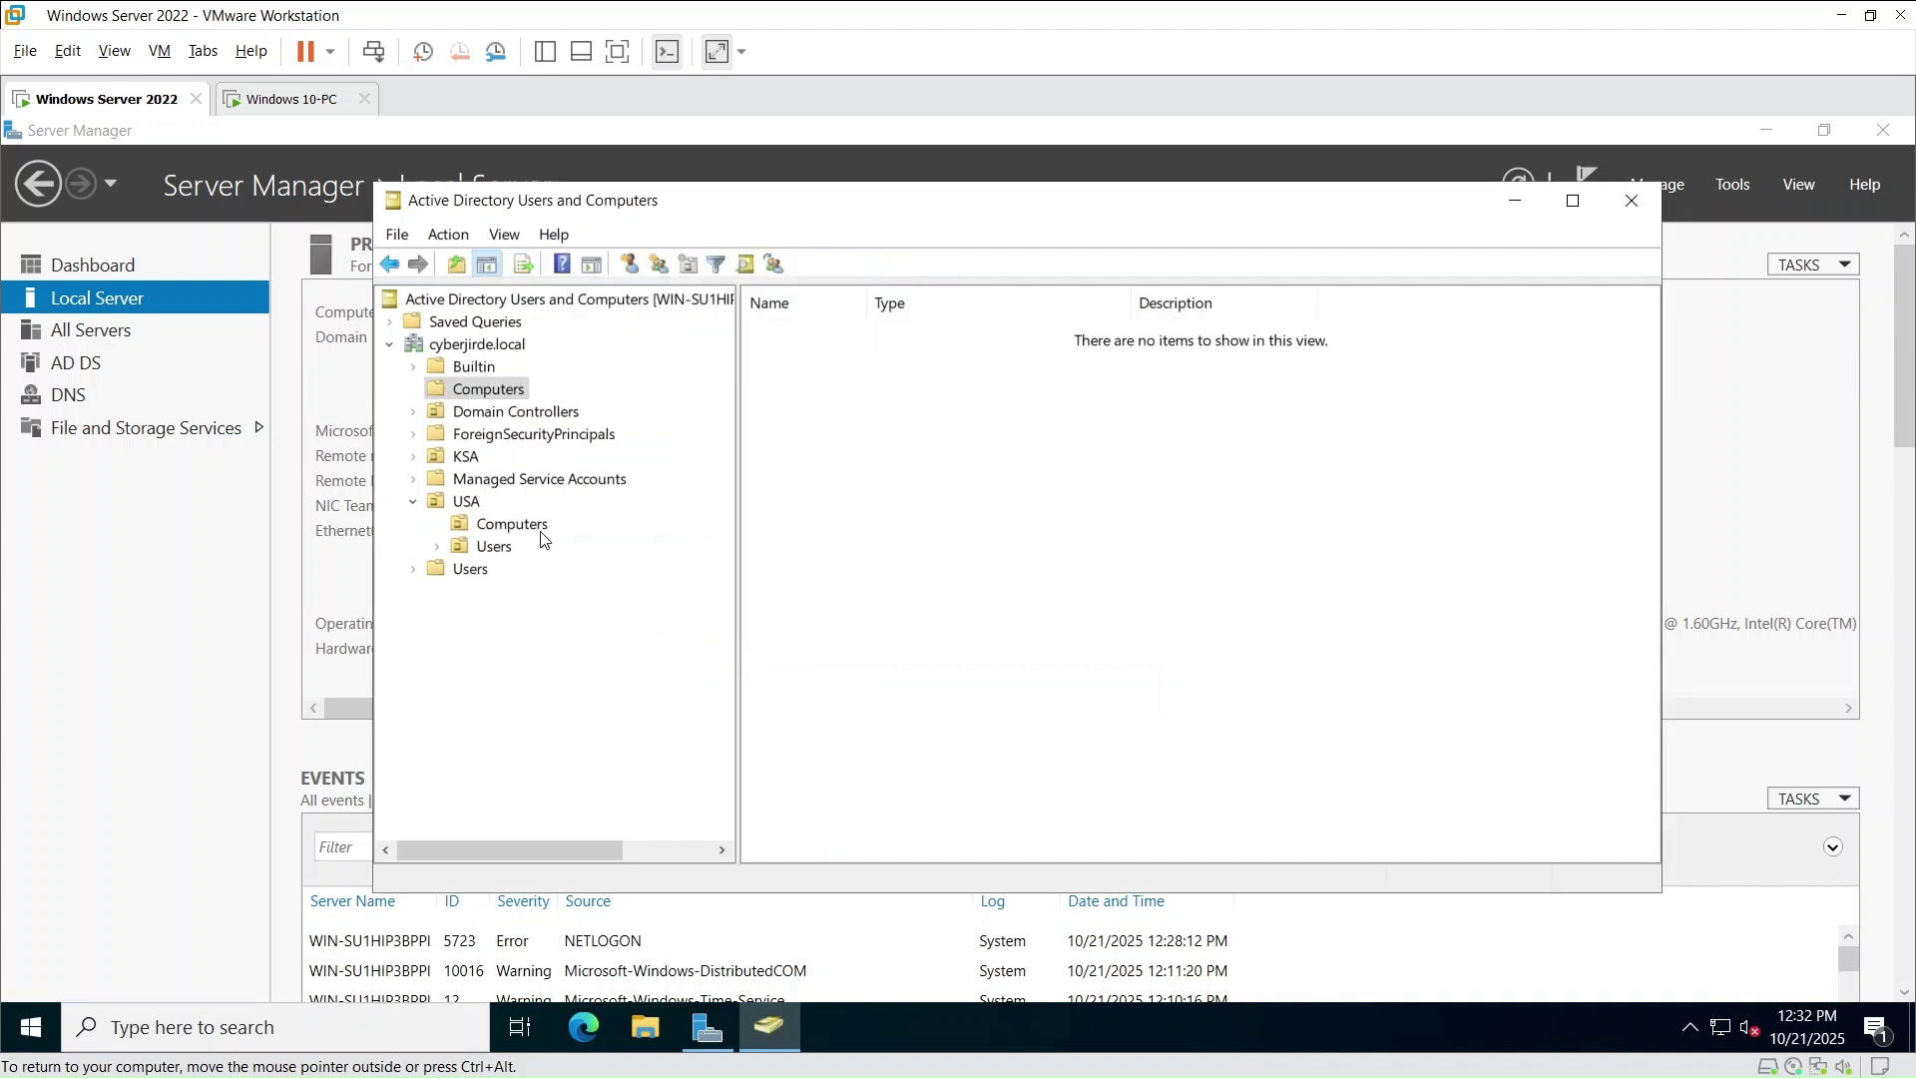
click(494, 549)
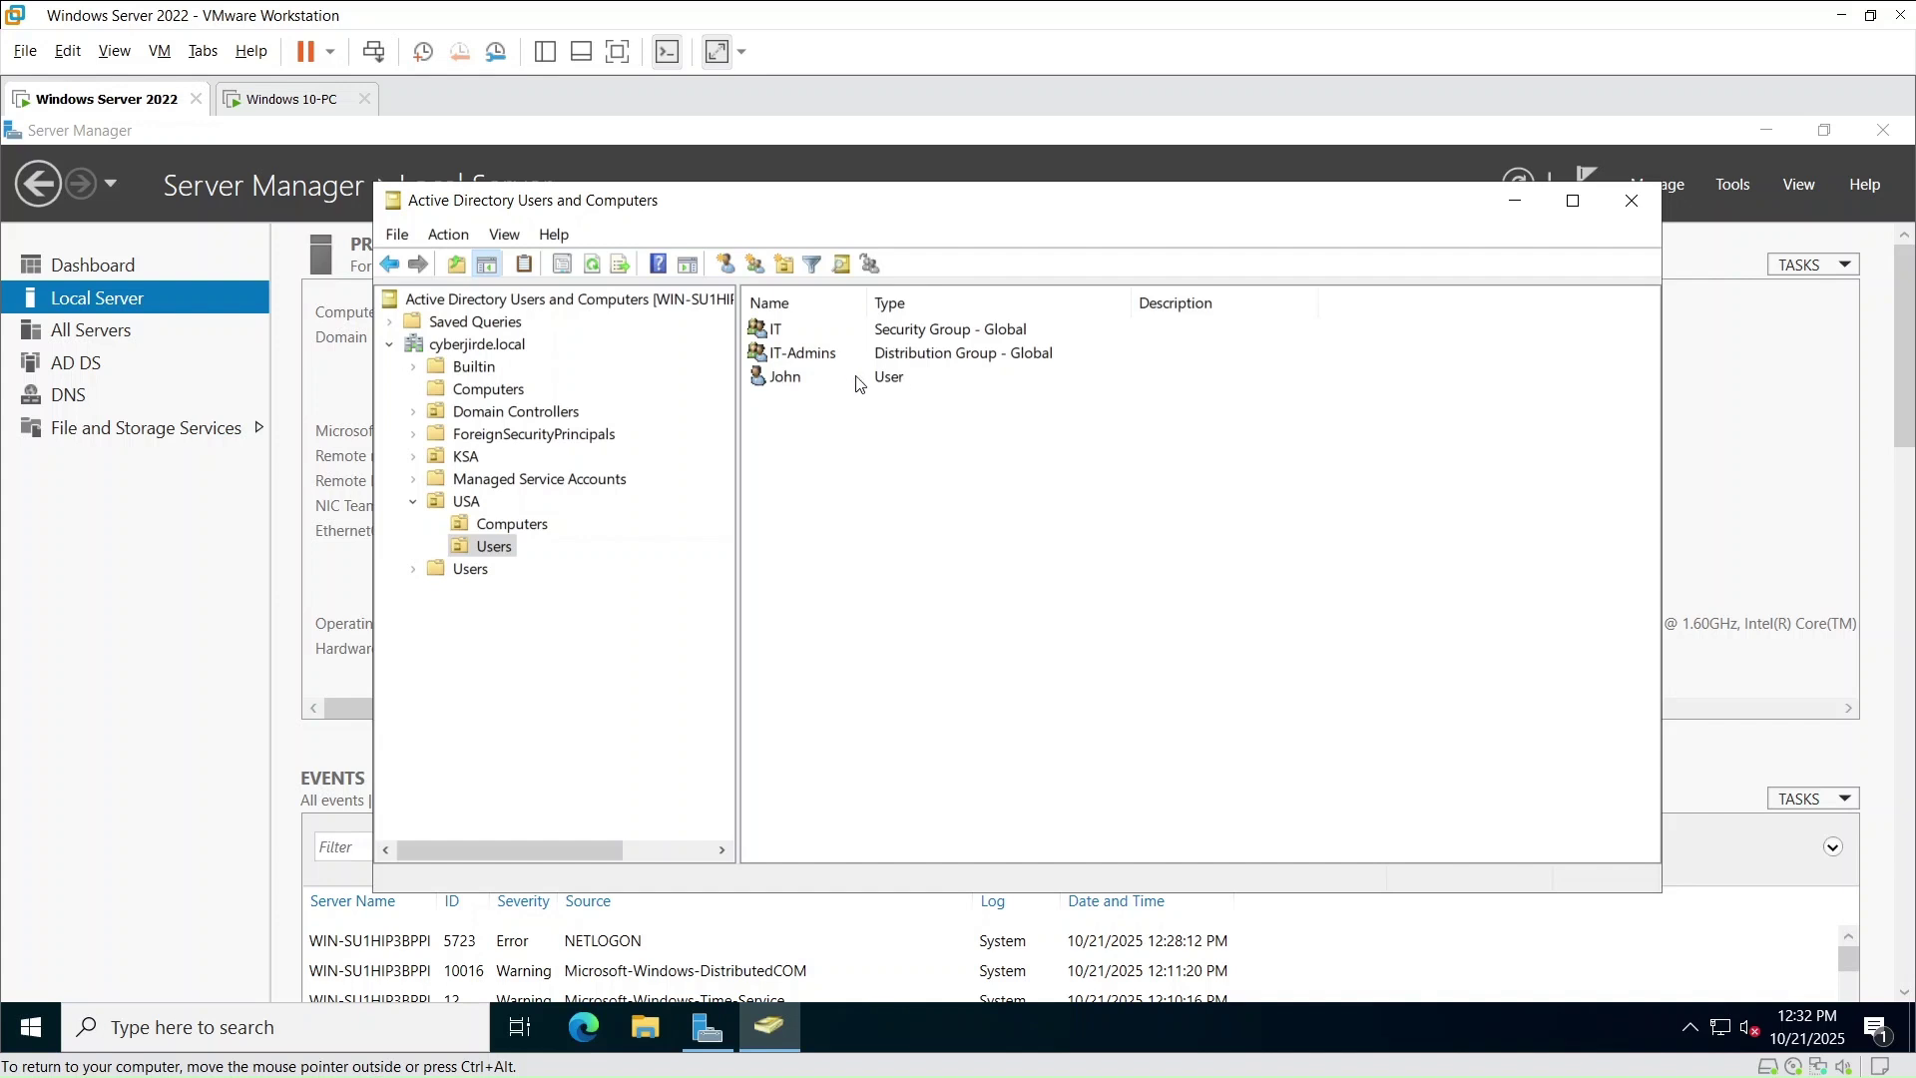
- Add John to the IT group through the Member Of tab of his properties and apply
right_click(891, 382)
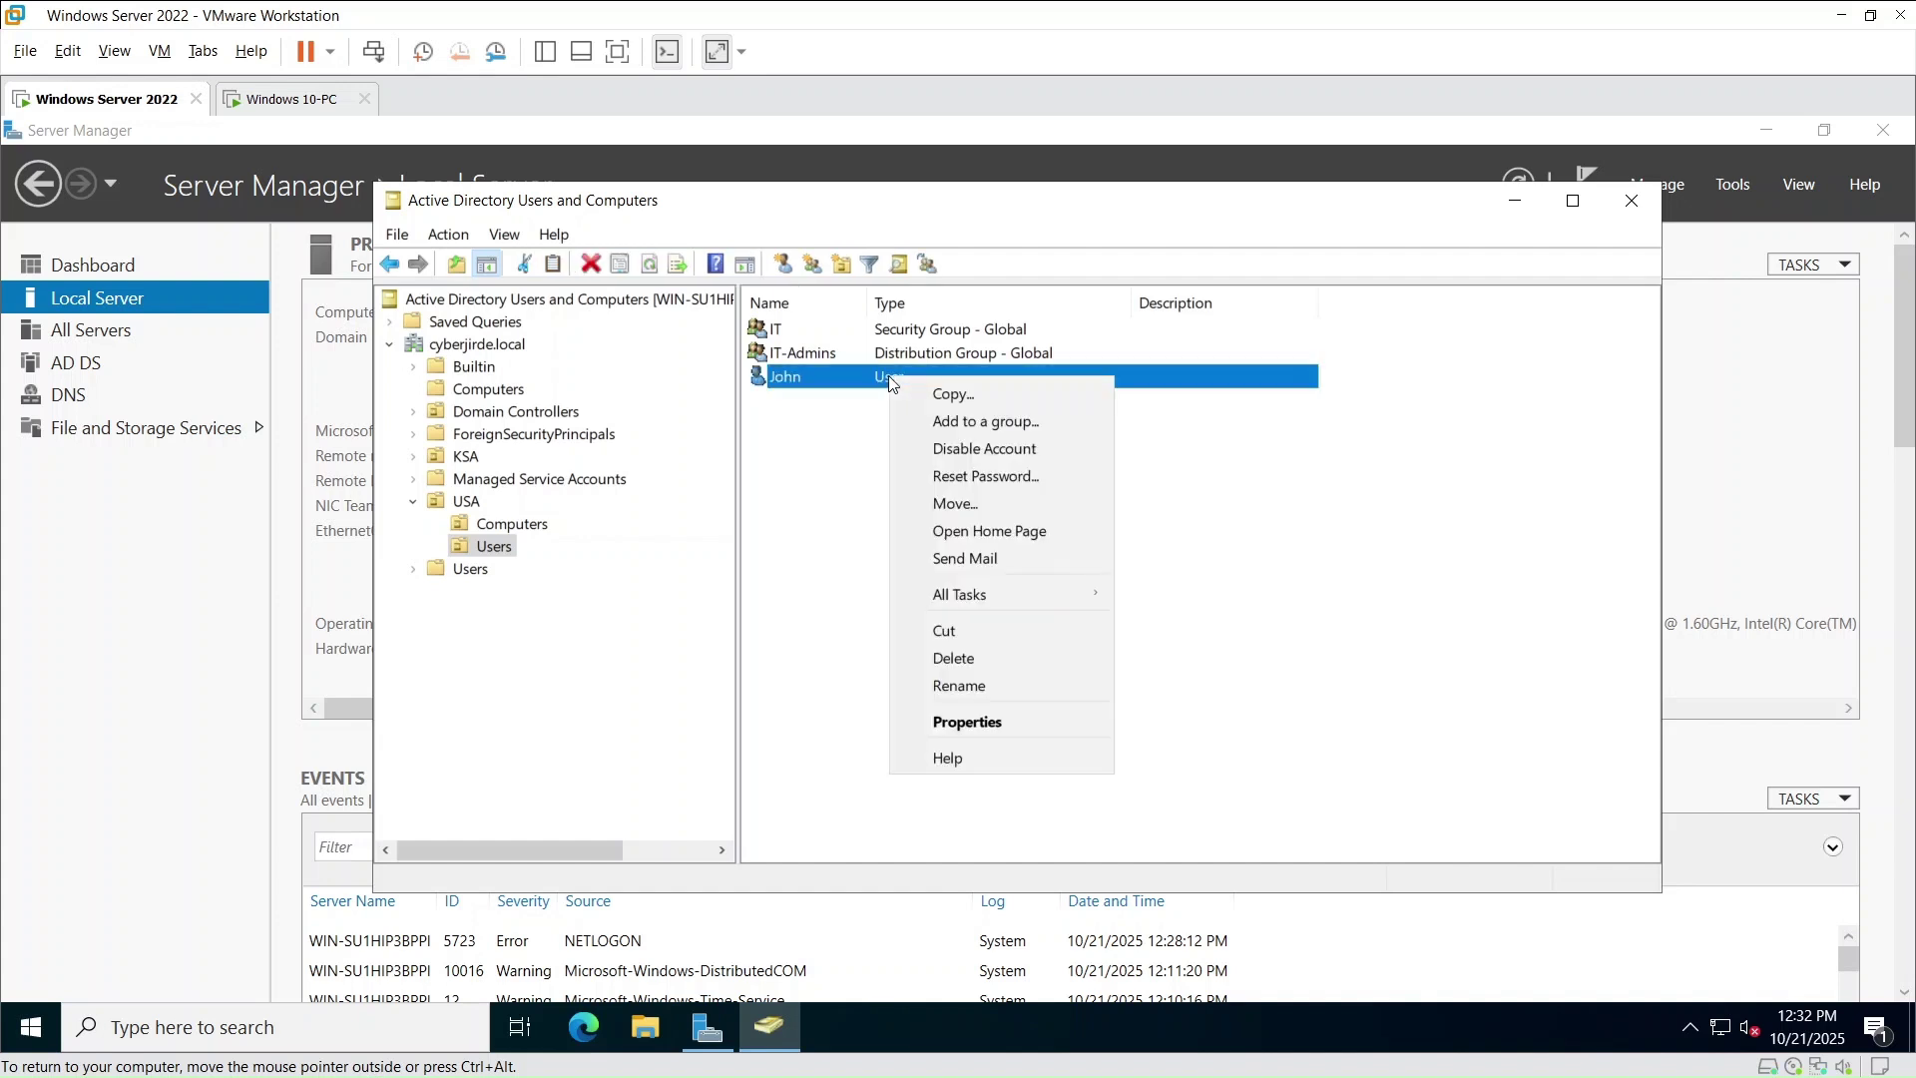
click(992, 717)
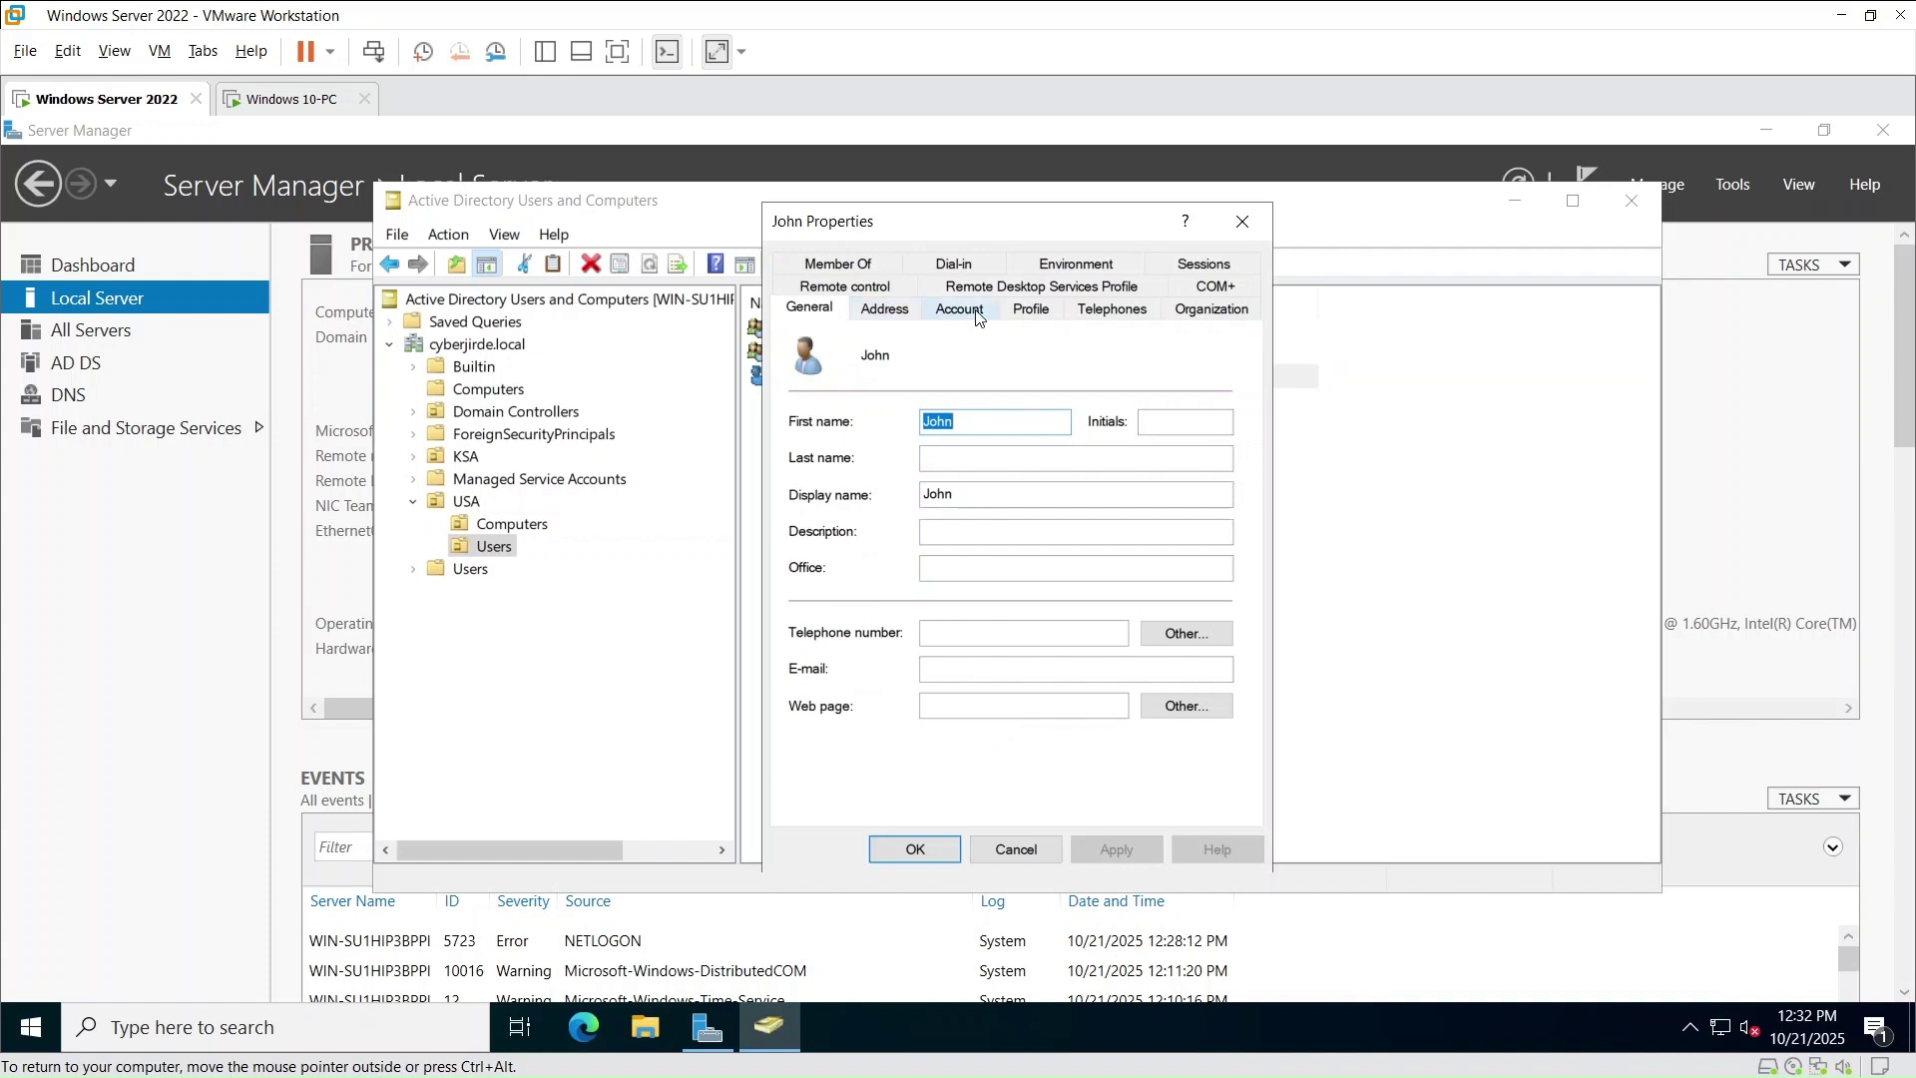
click(838, 265)
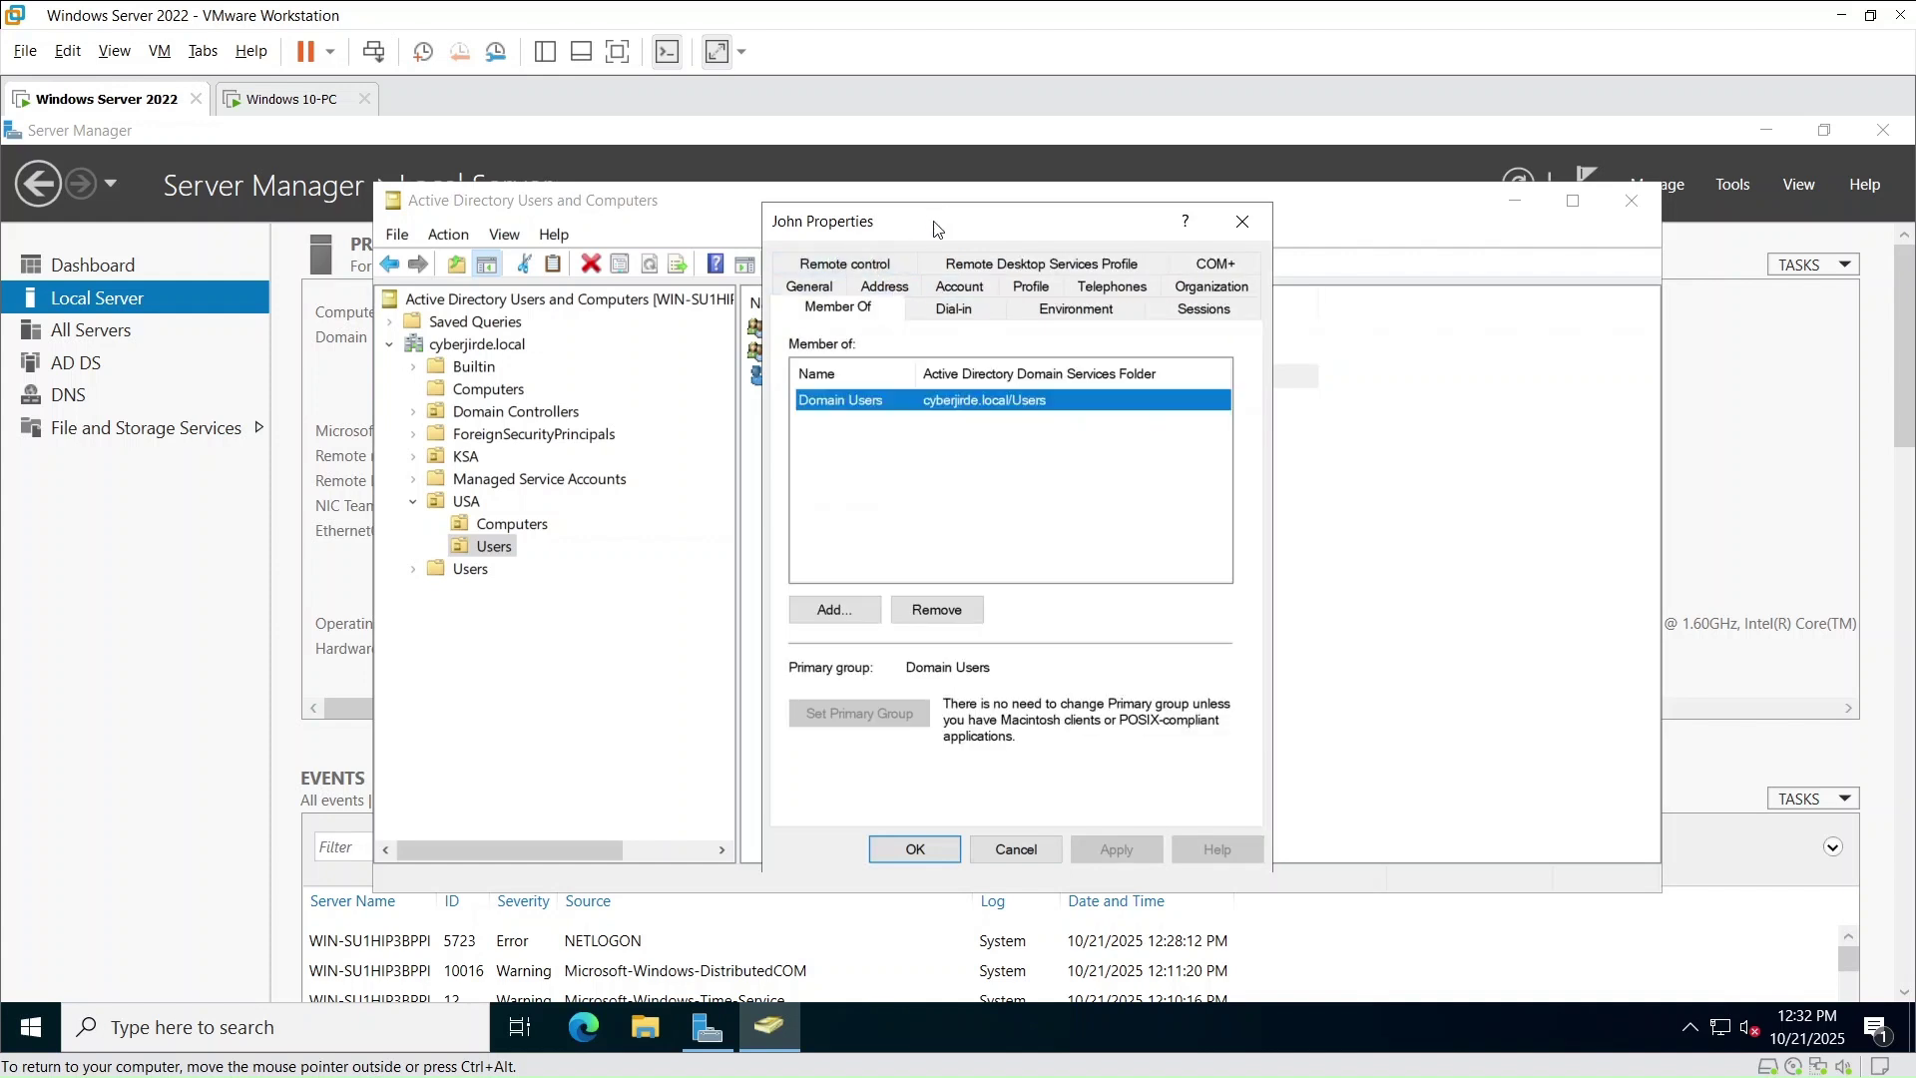
drag(938, 229, 1248, 225)
click(1141, 604)
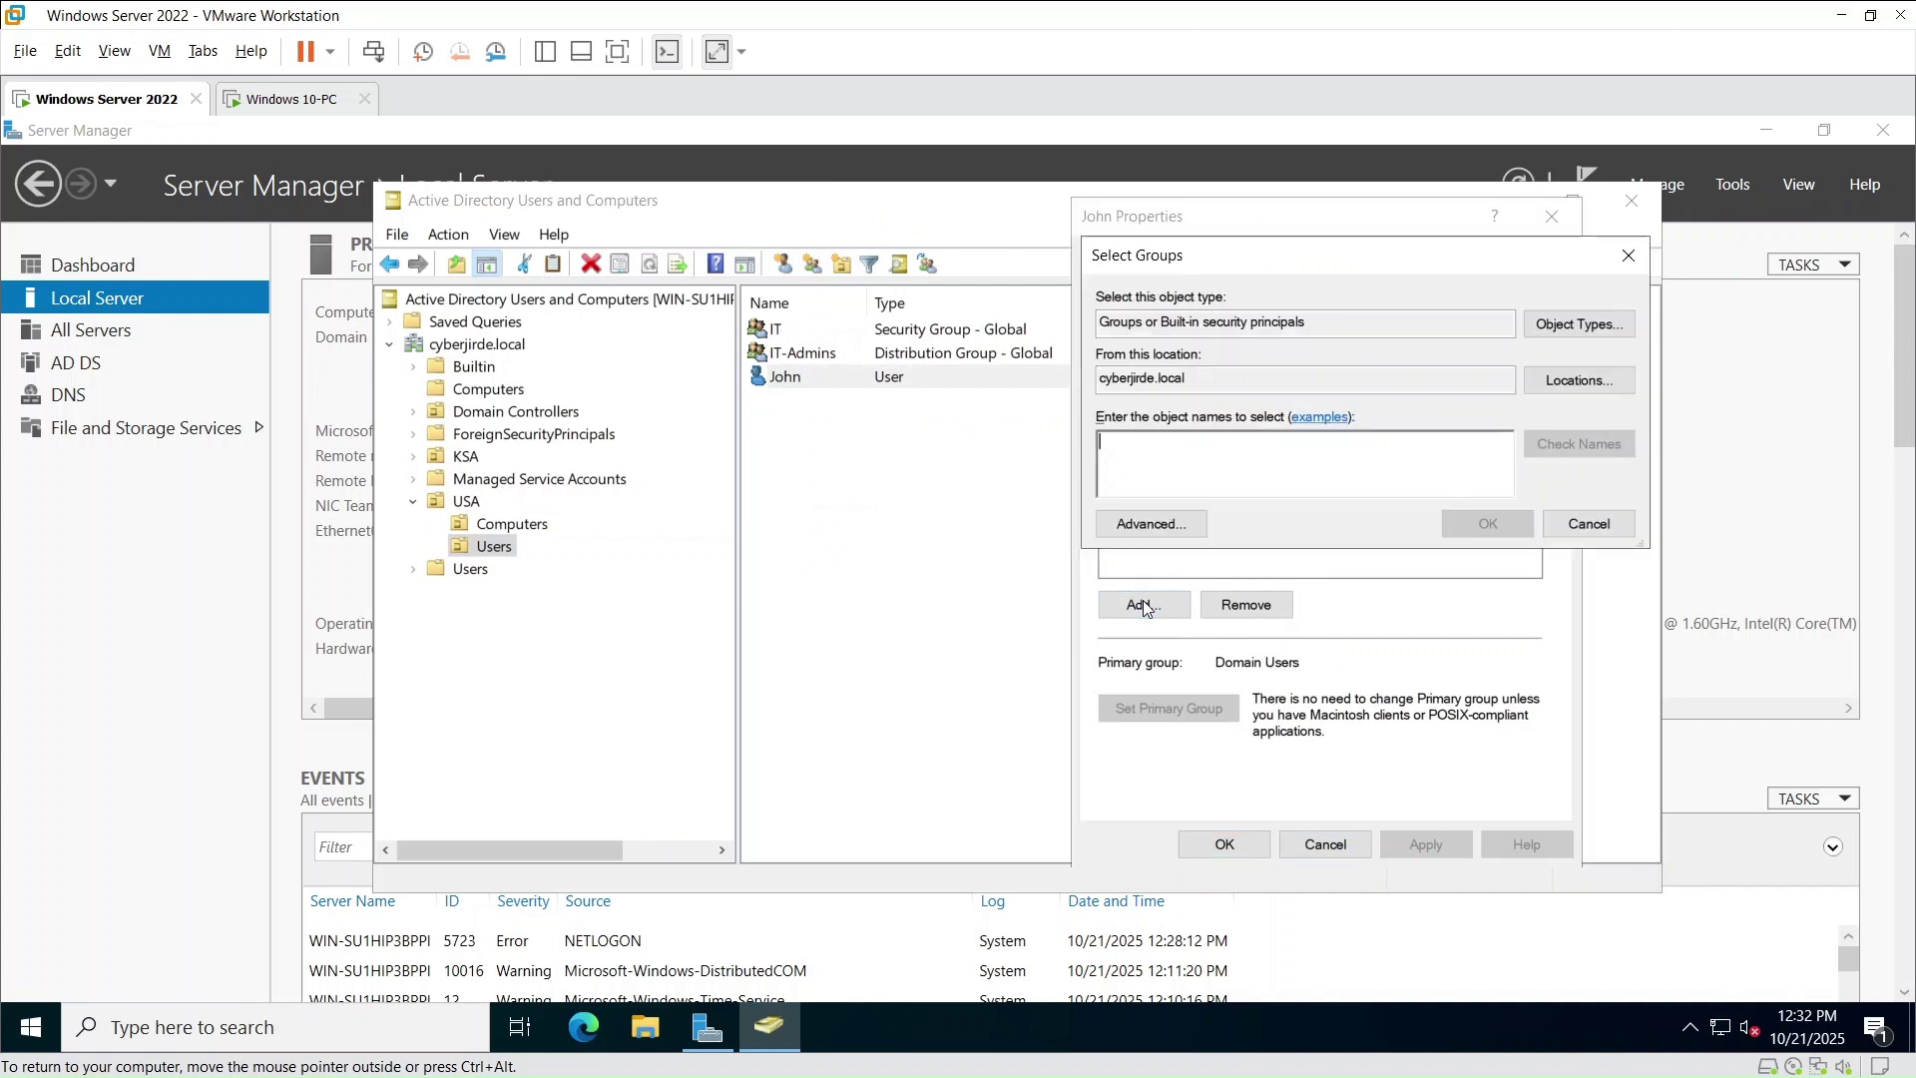
text(IT)
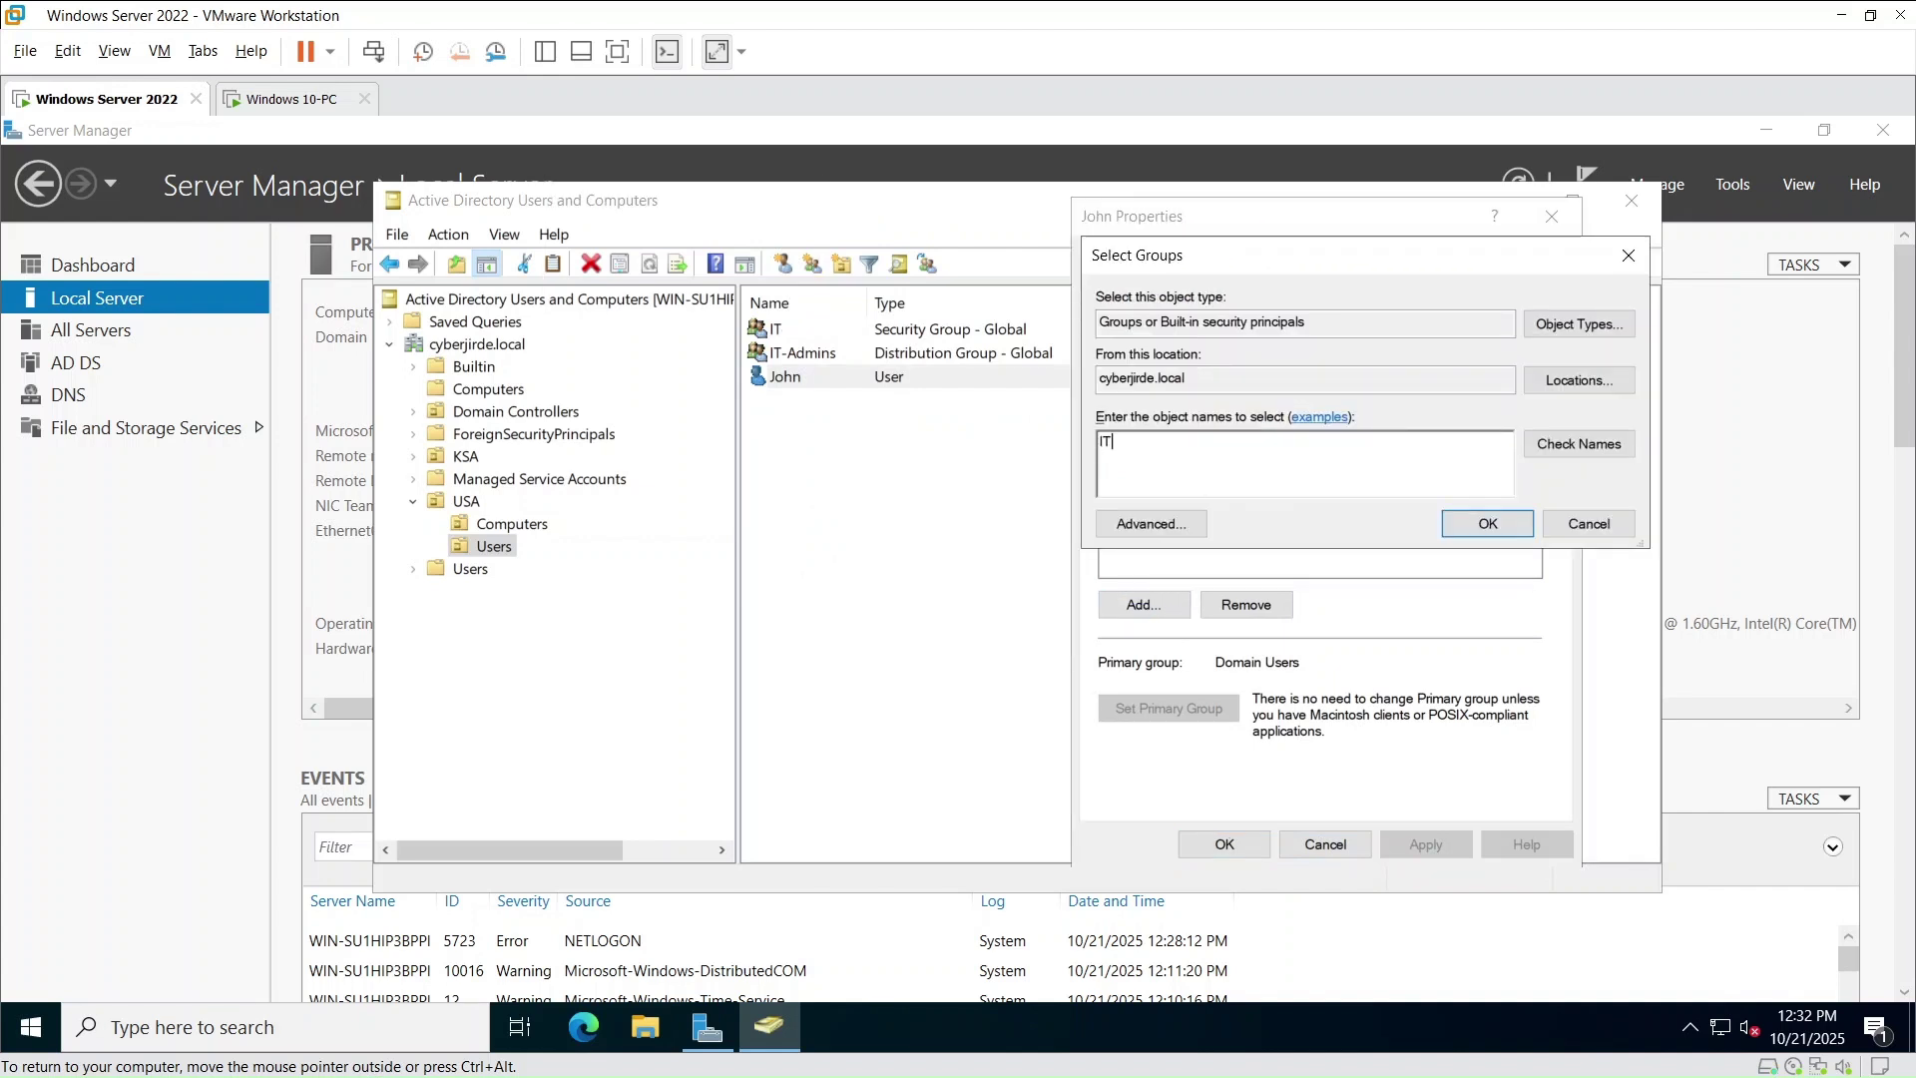
click(1595, 446)
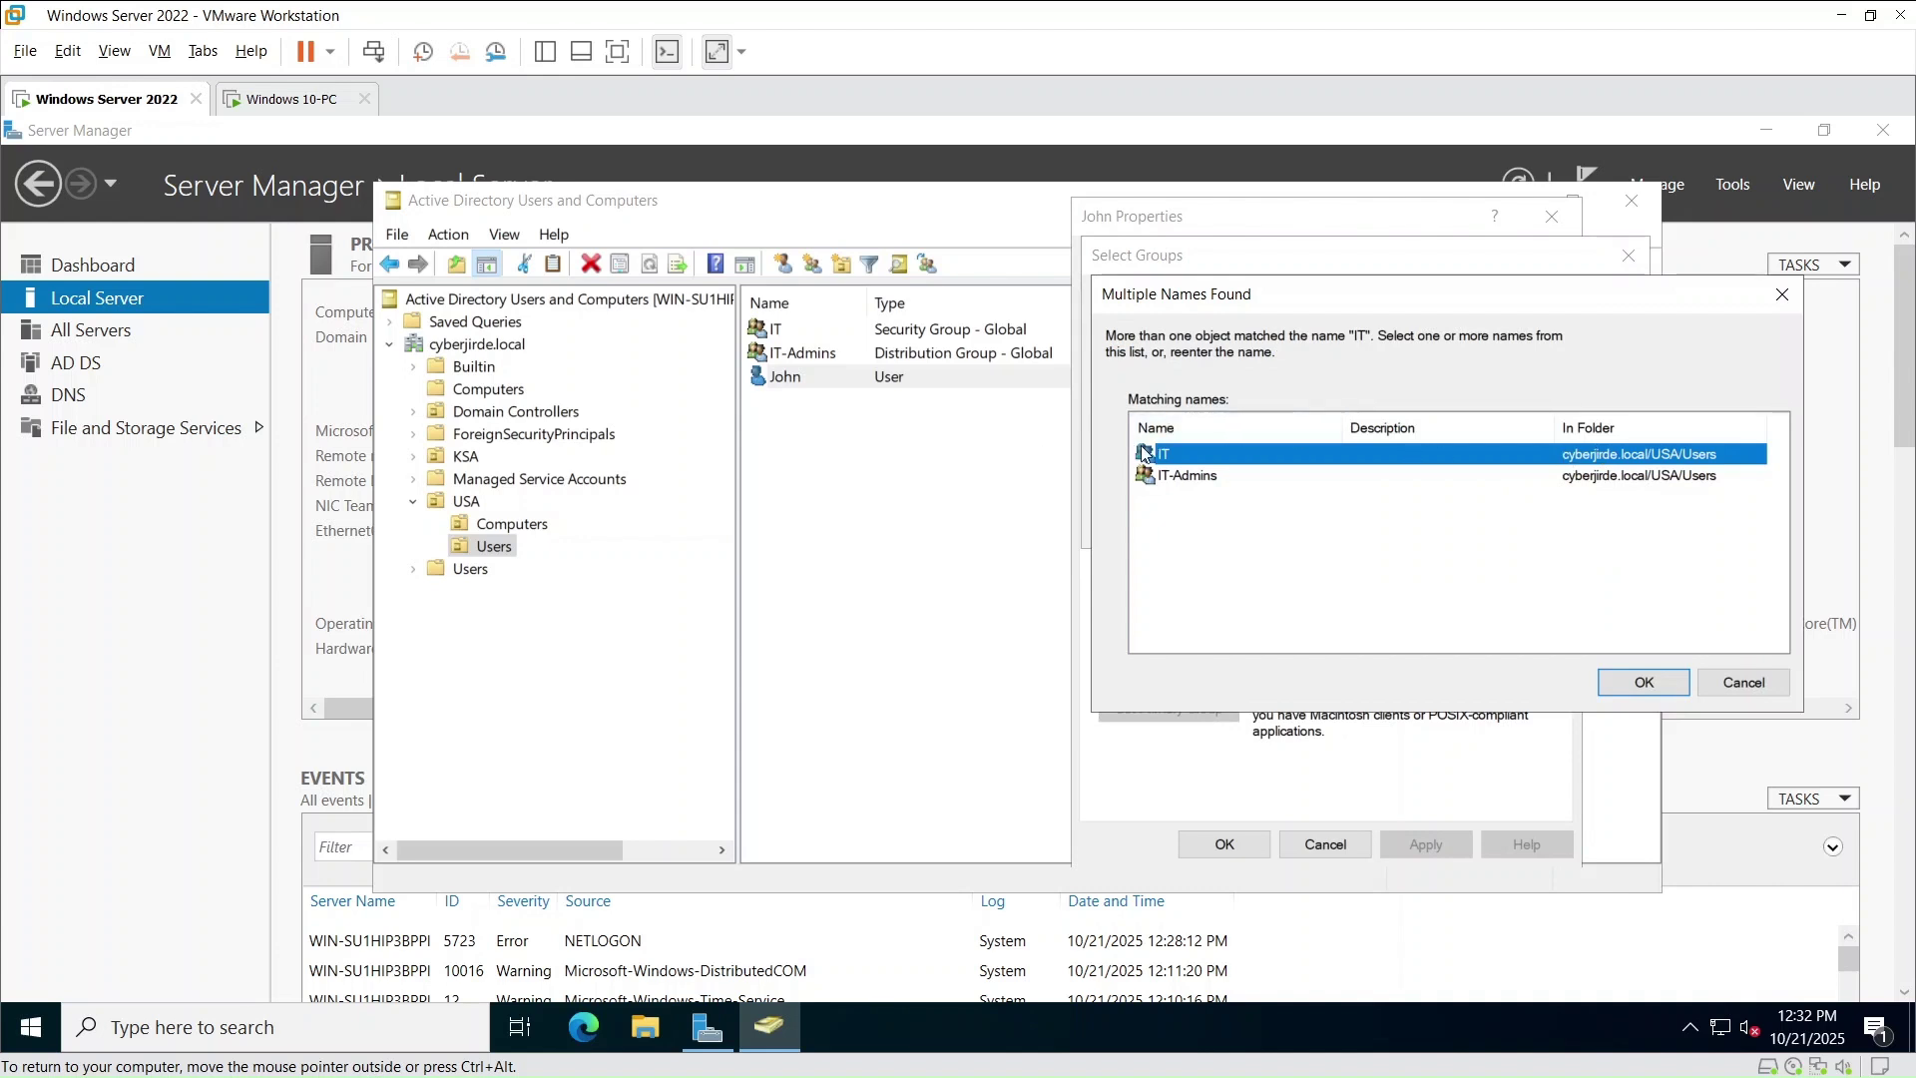
click(1641, 682)
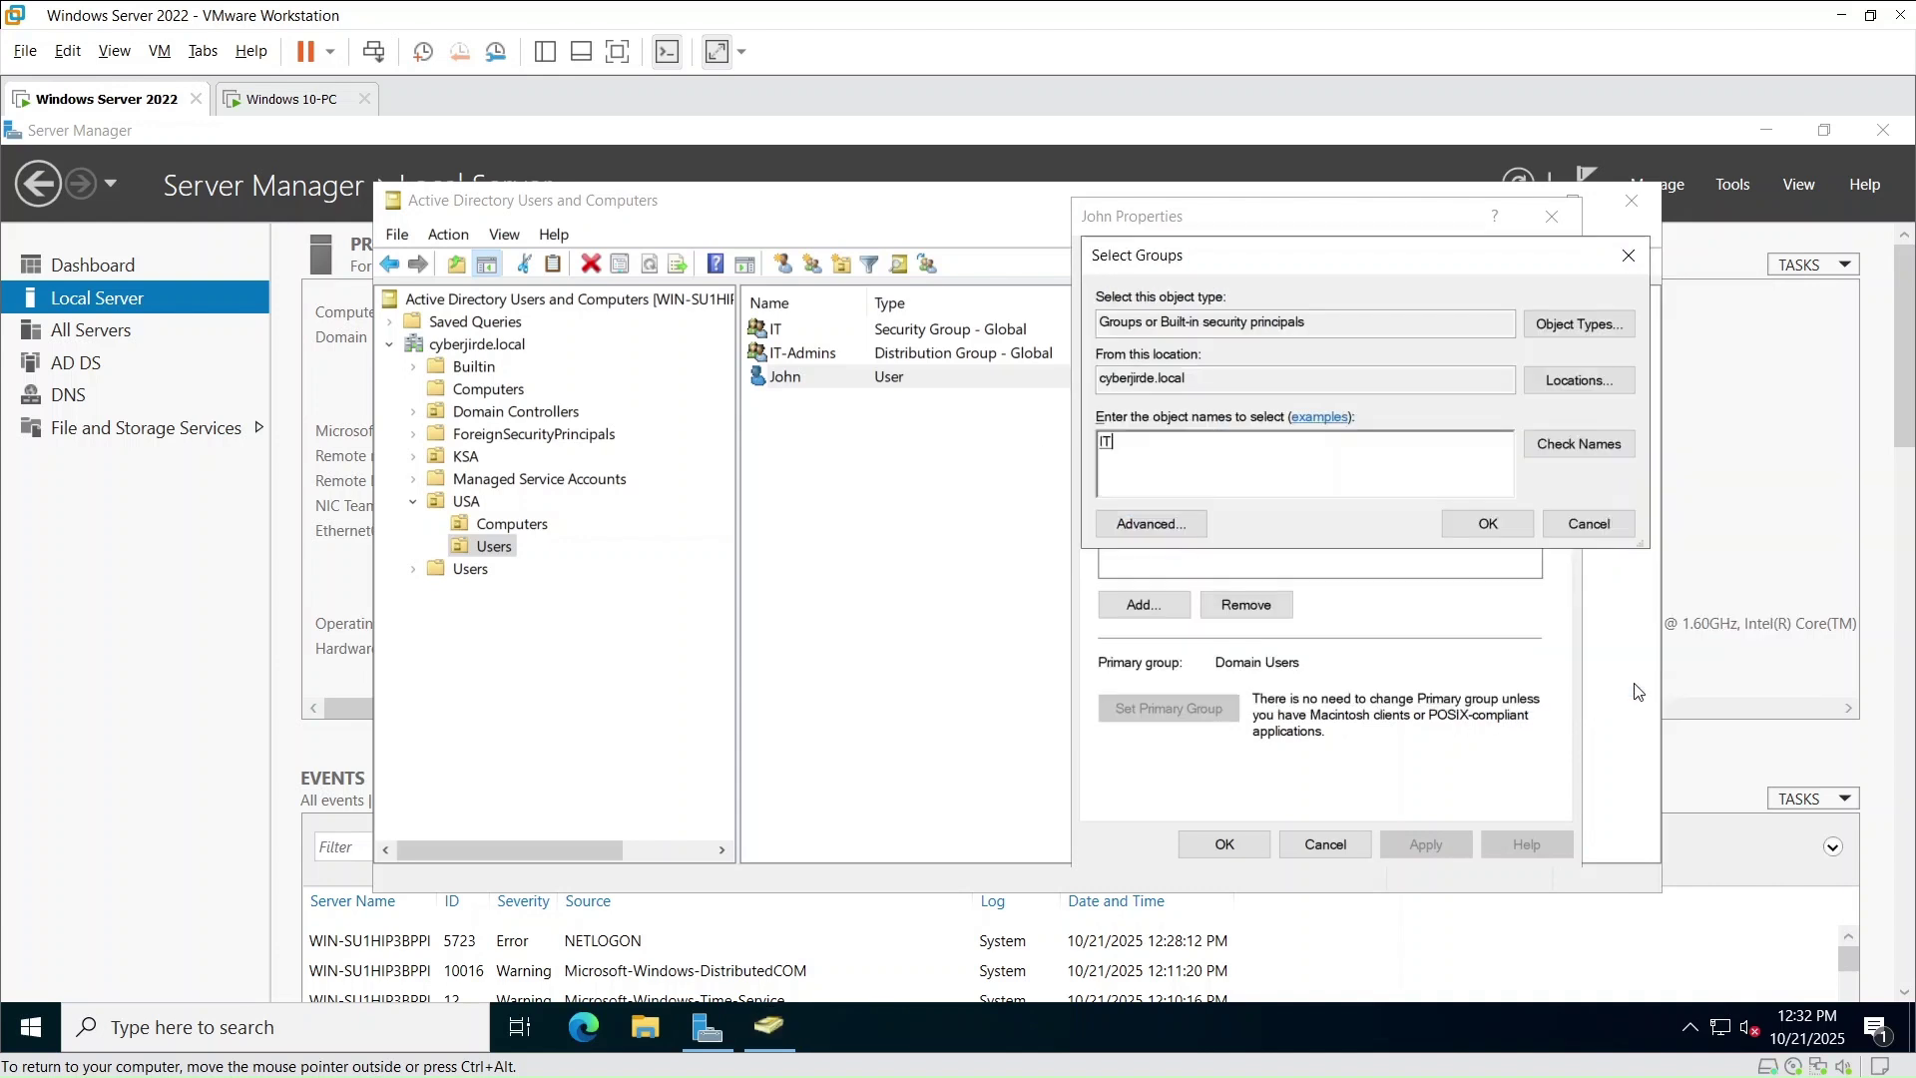
click(1593, 443)
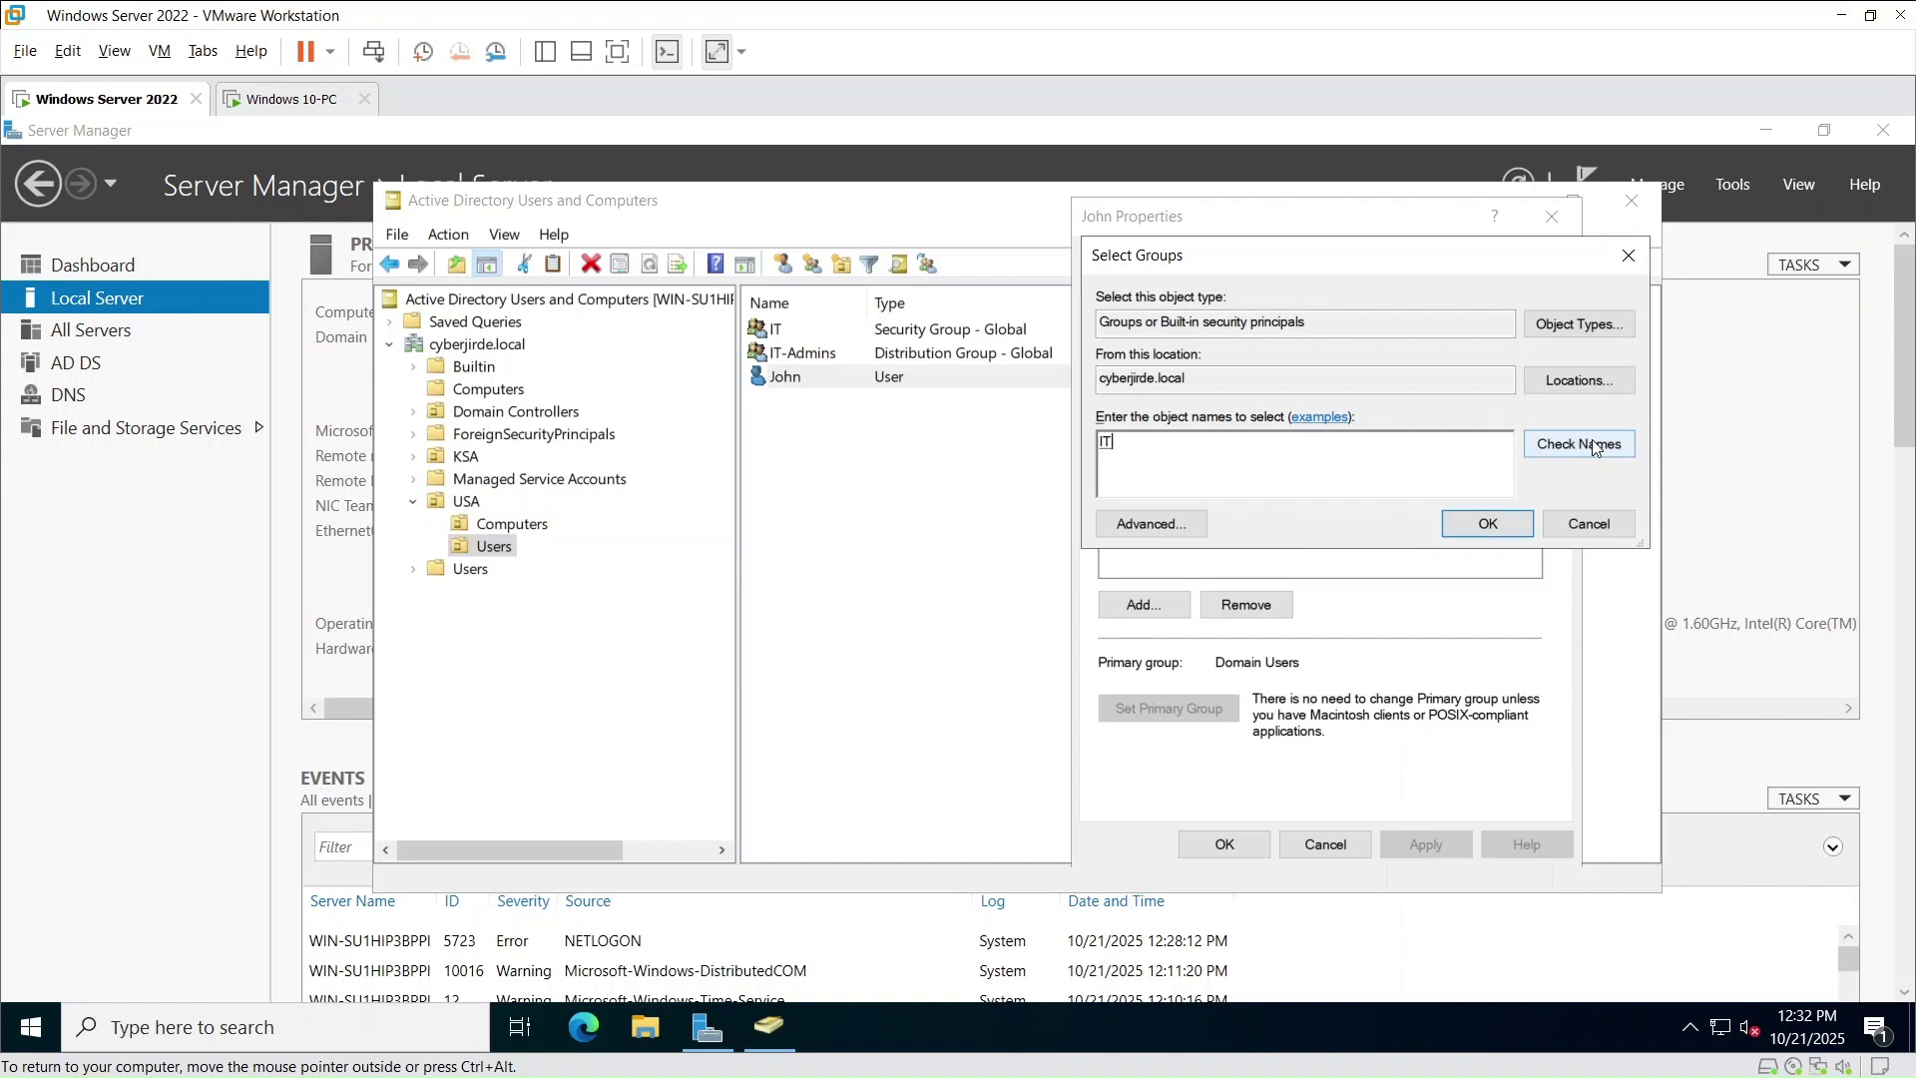
click(1469, 525)
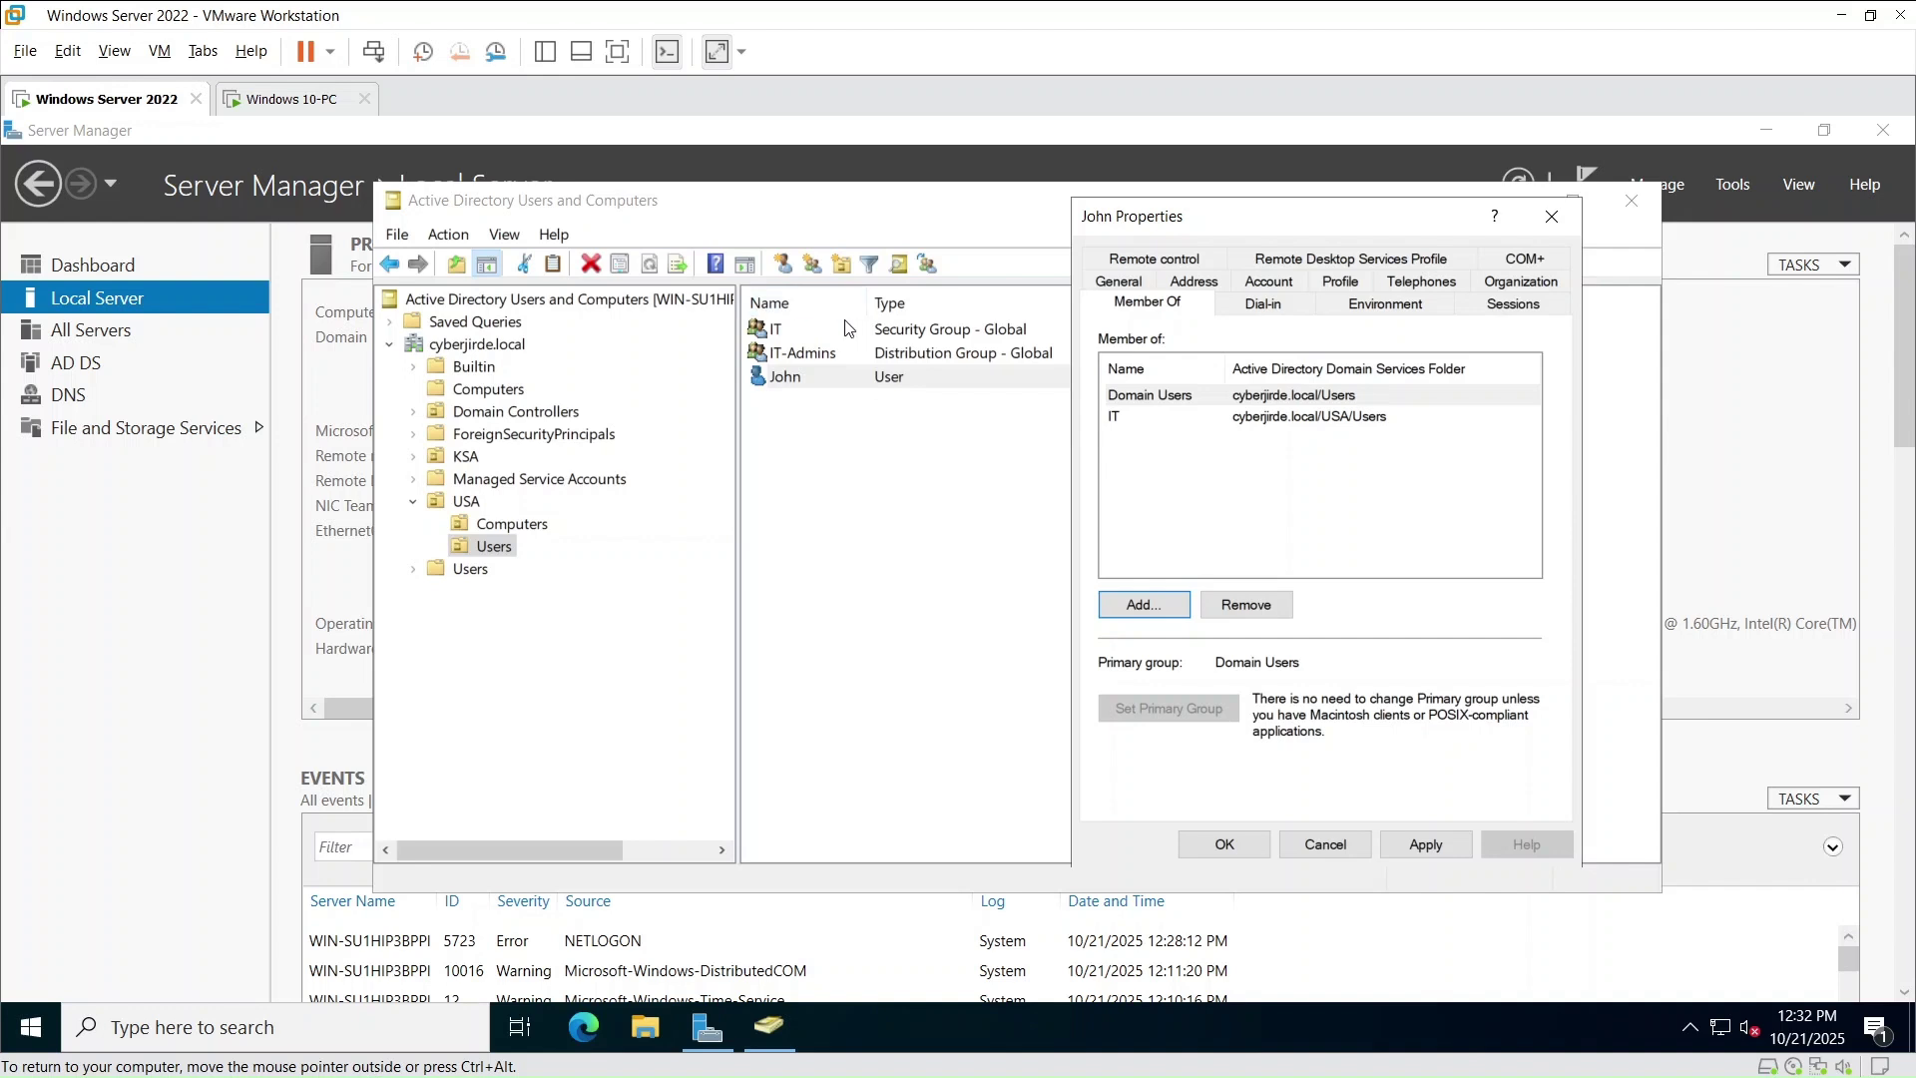
click(1416, 846)
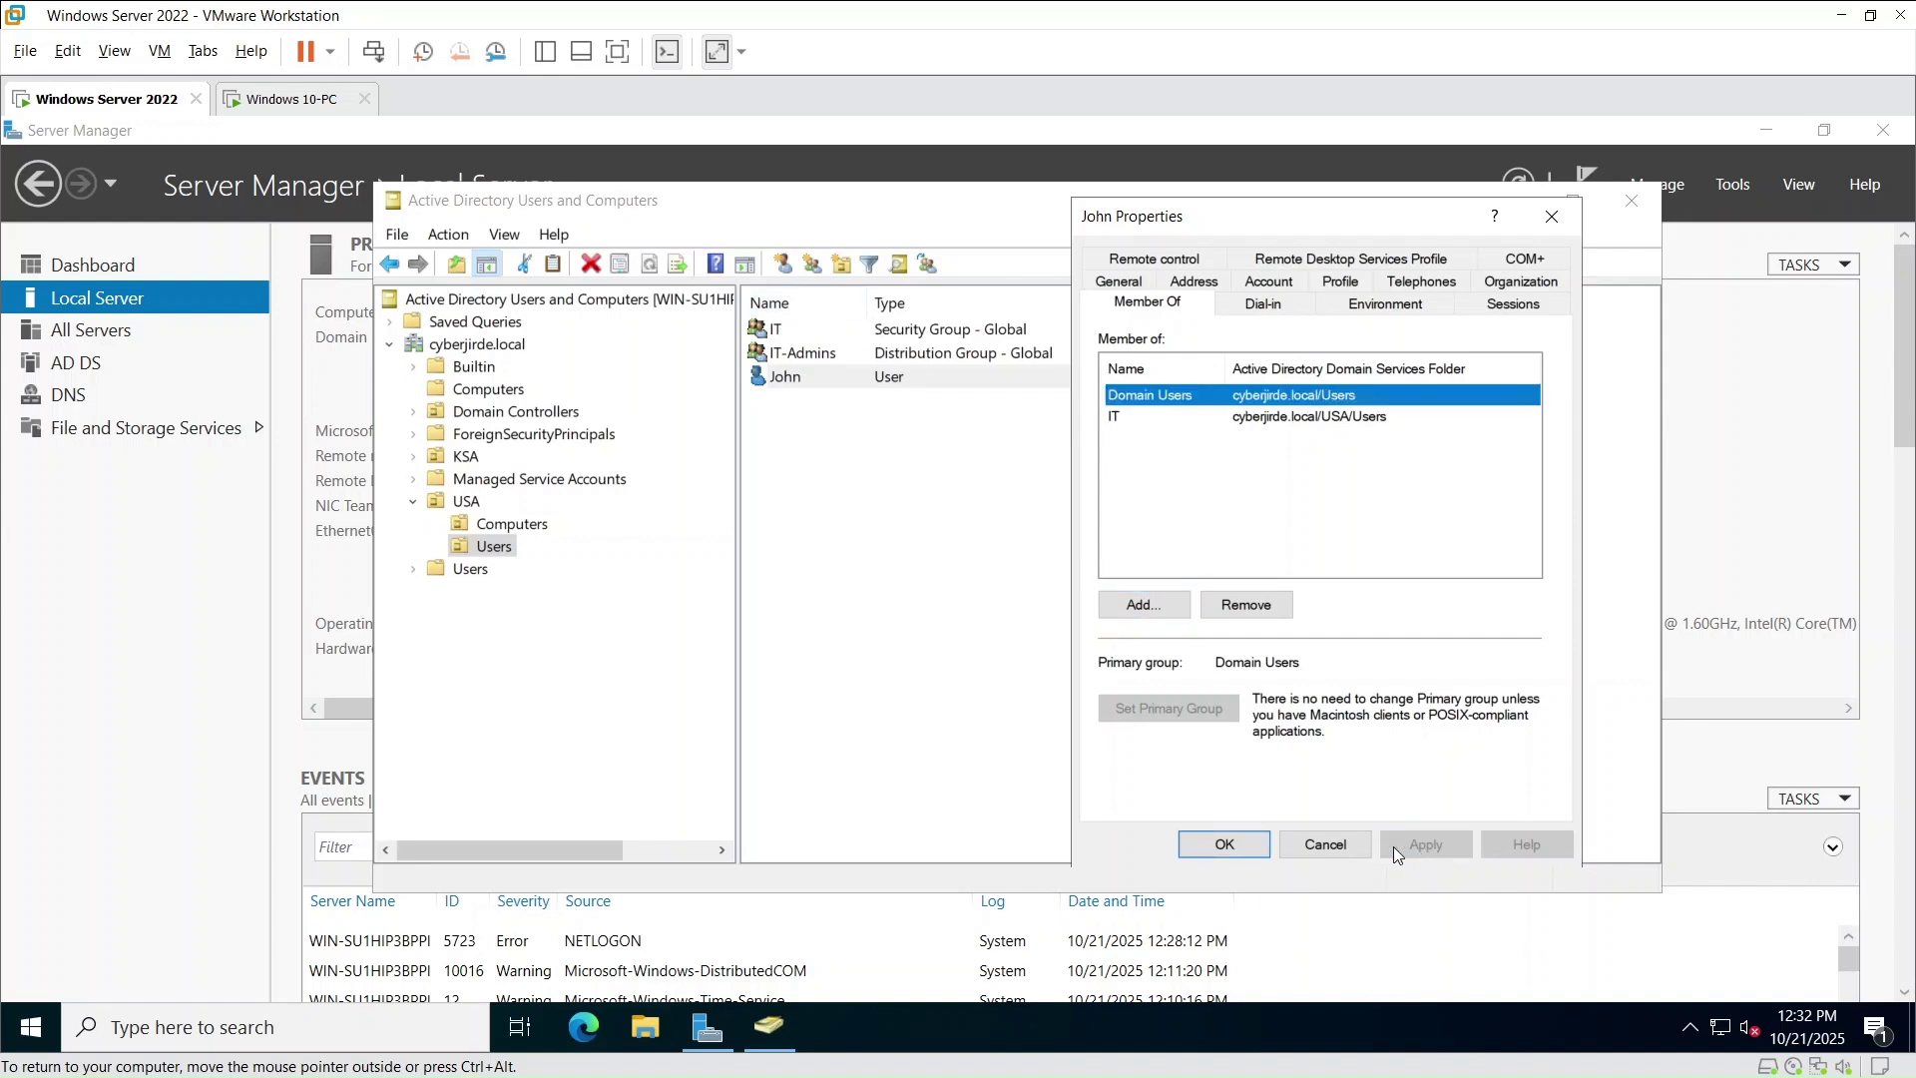
click(1245, 842)
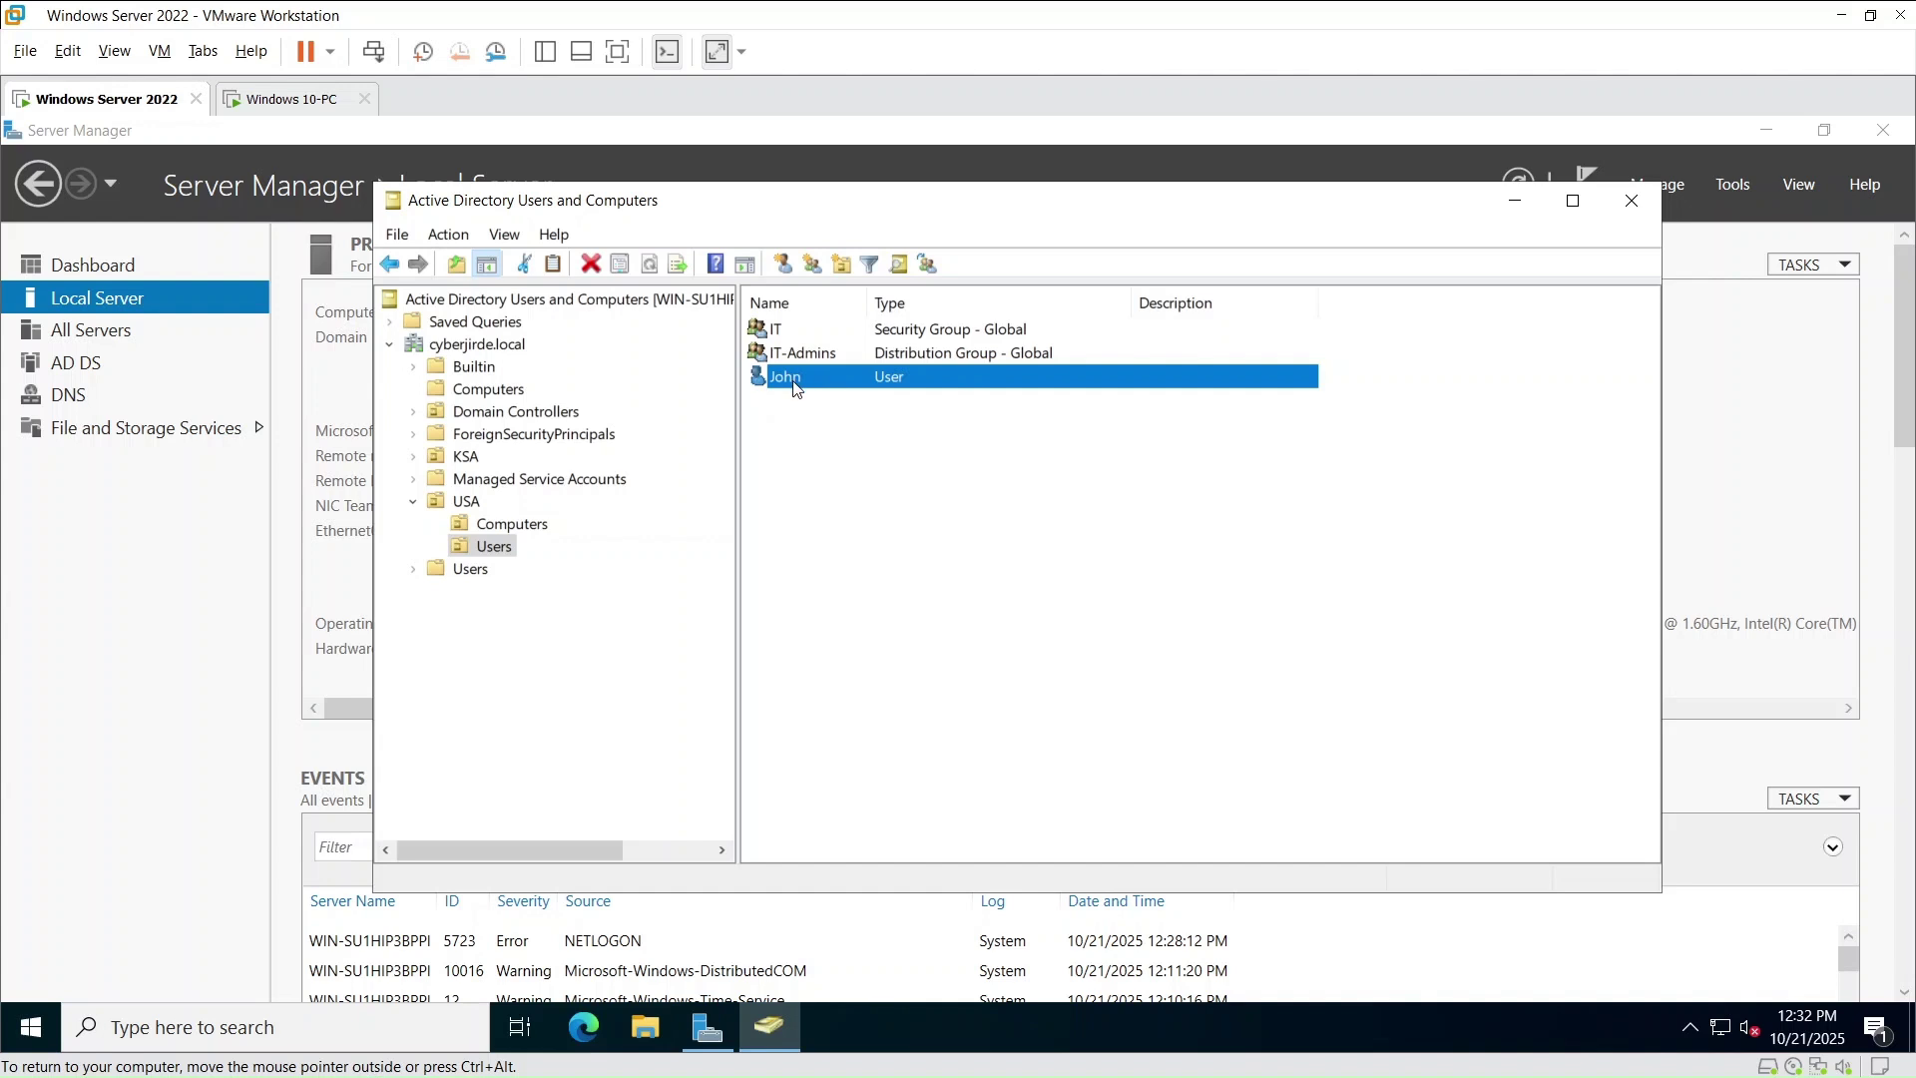
- Sign in to the Windows 10 VM as Other user 'john' with his account password
click(280, 110)
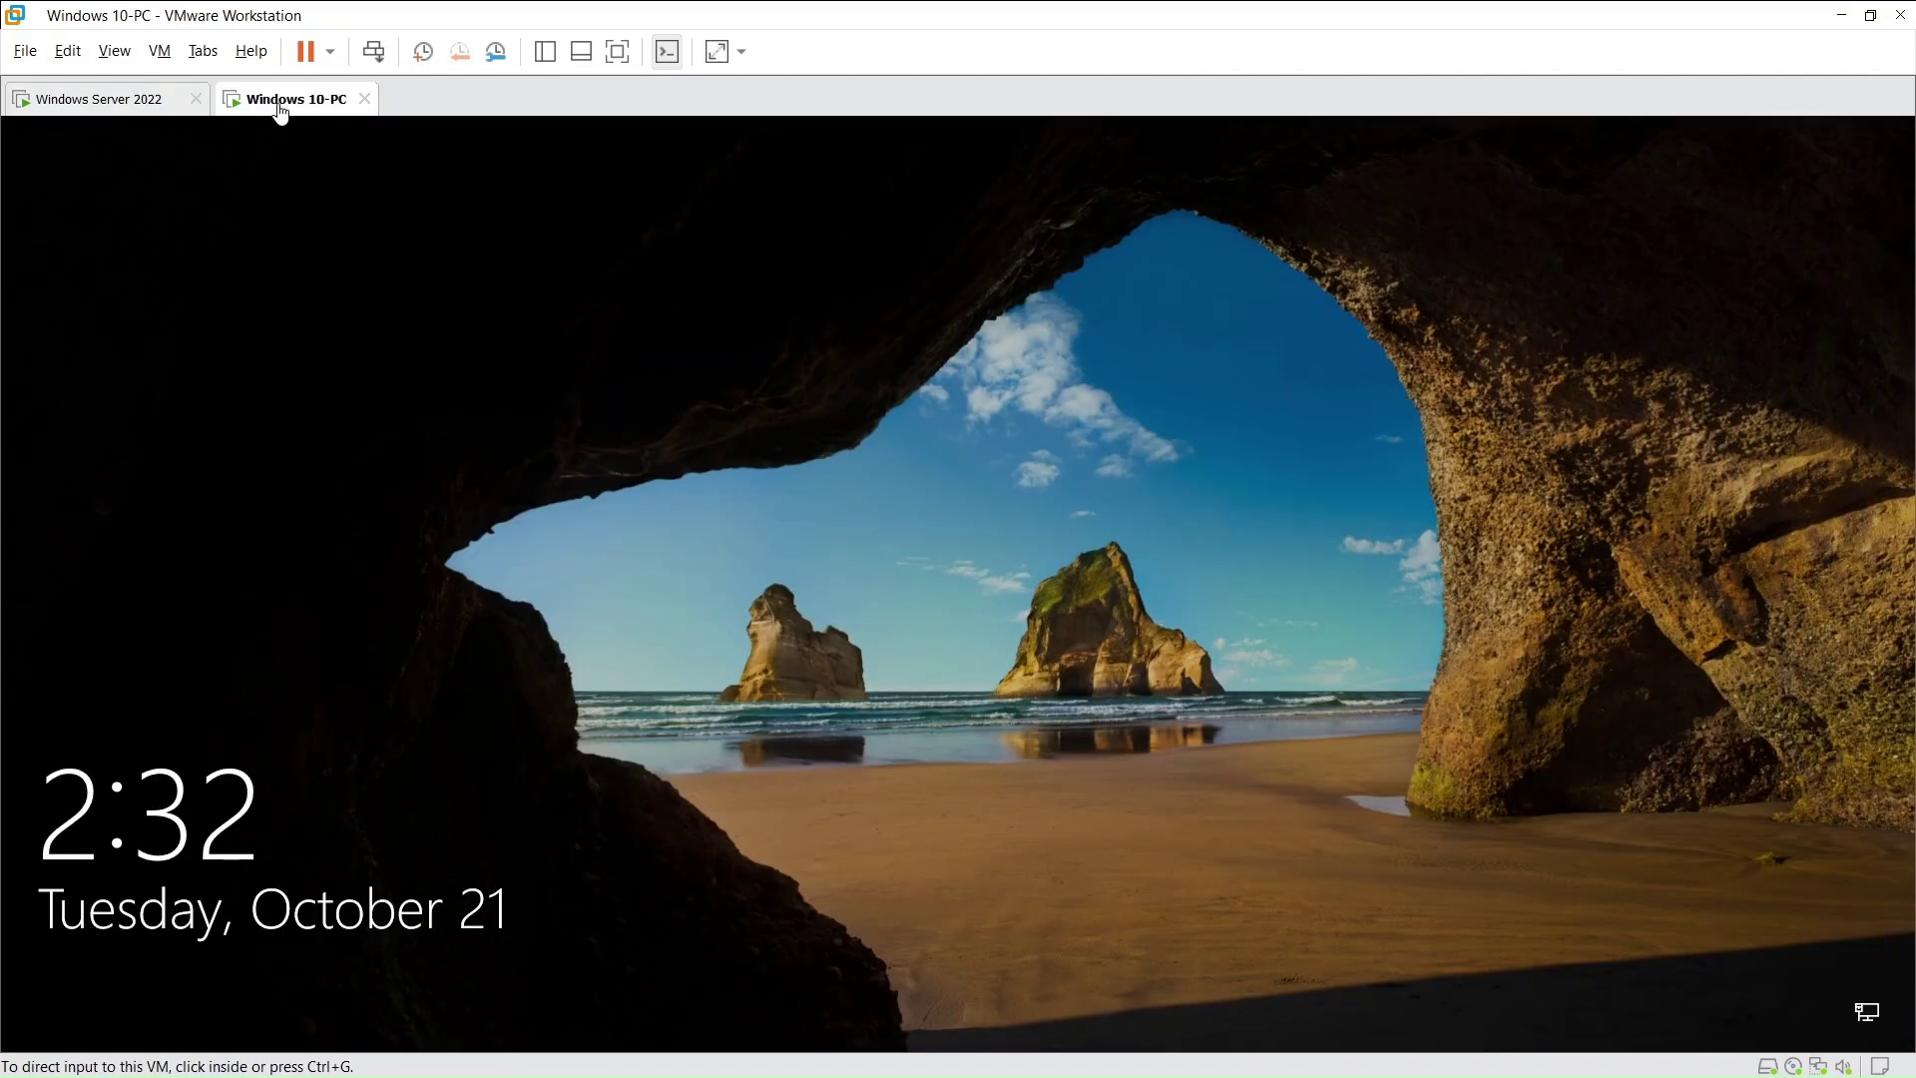
click(278, 635)
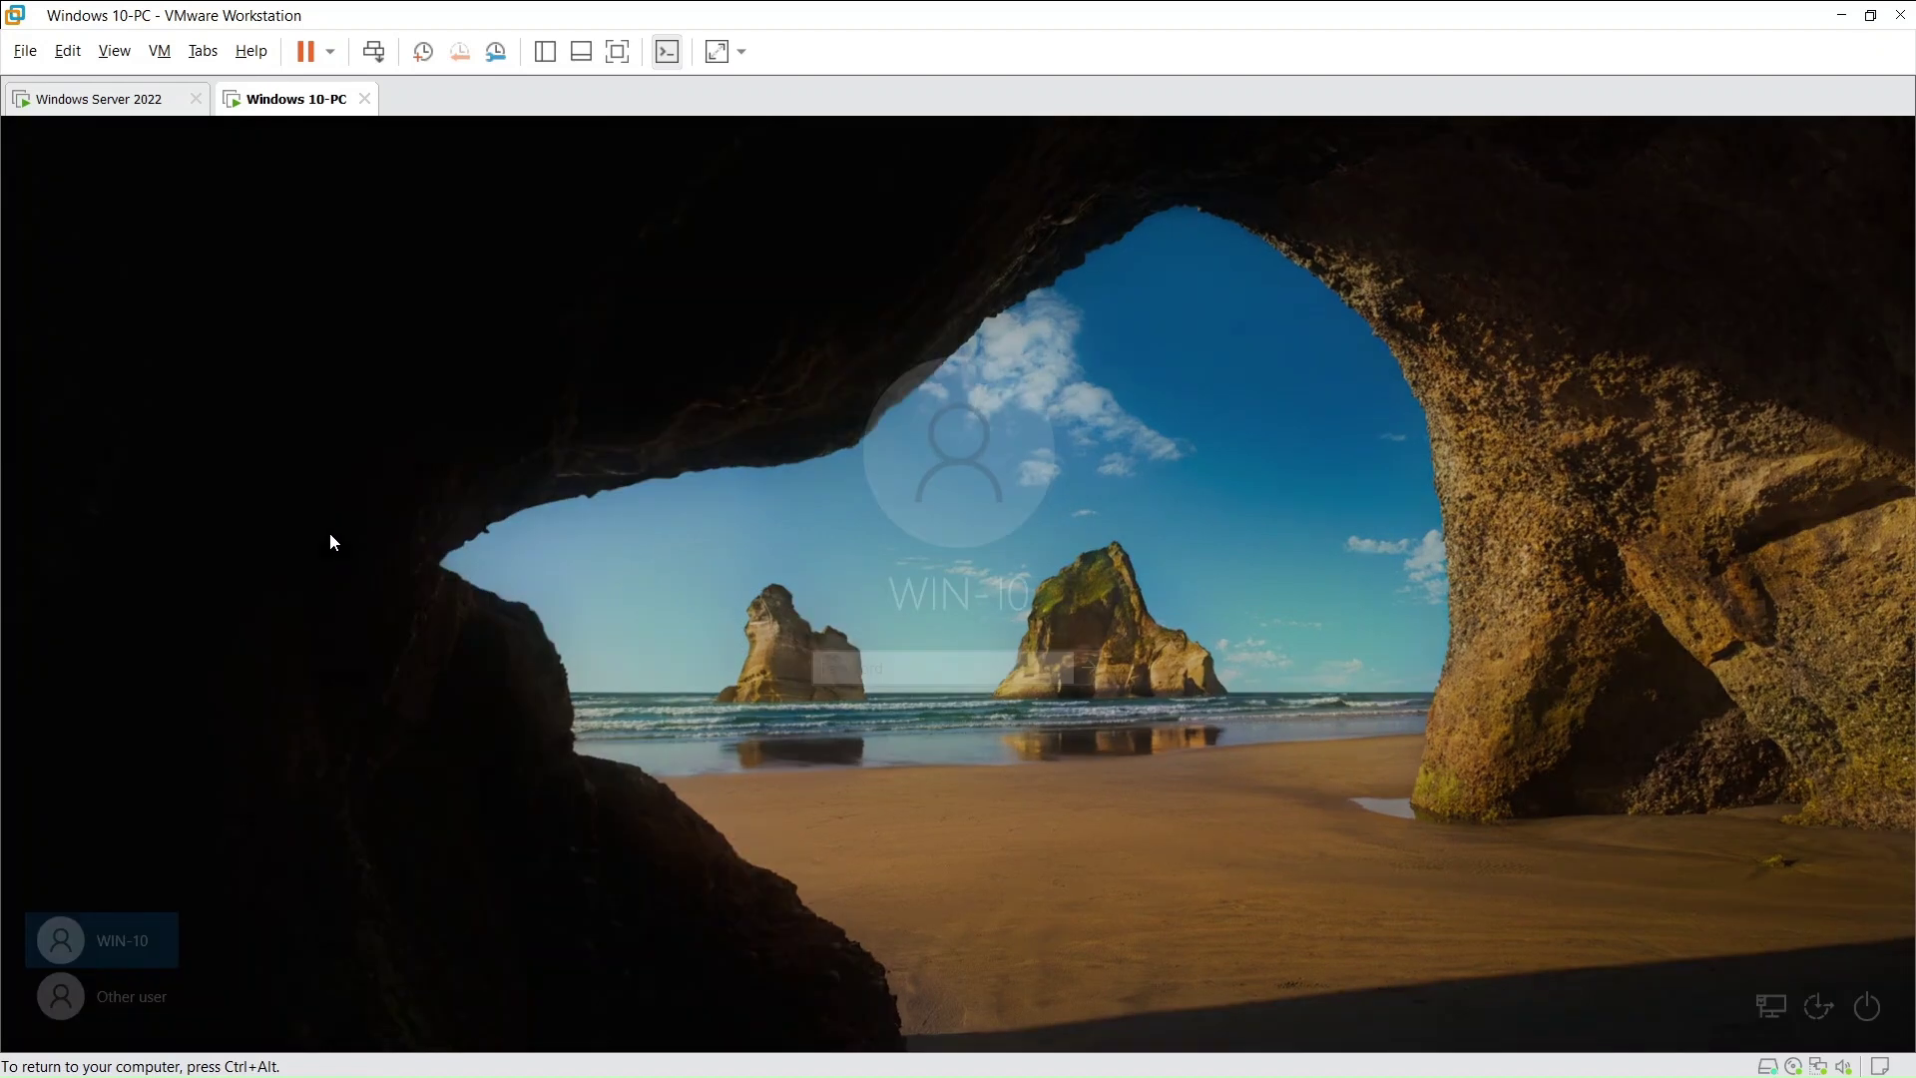
click(141, 999)
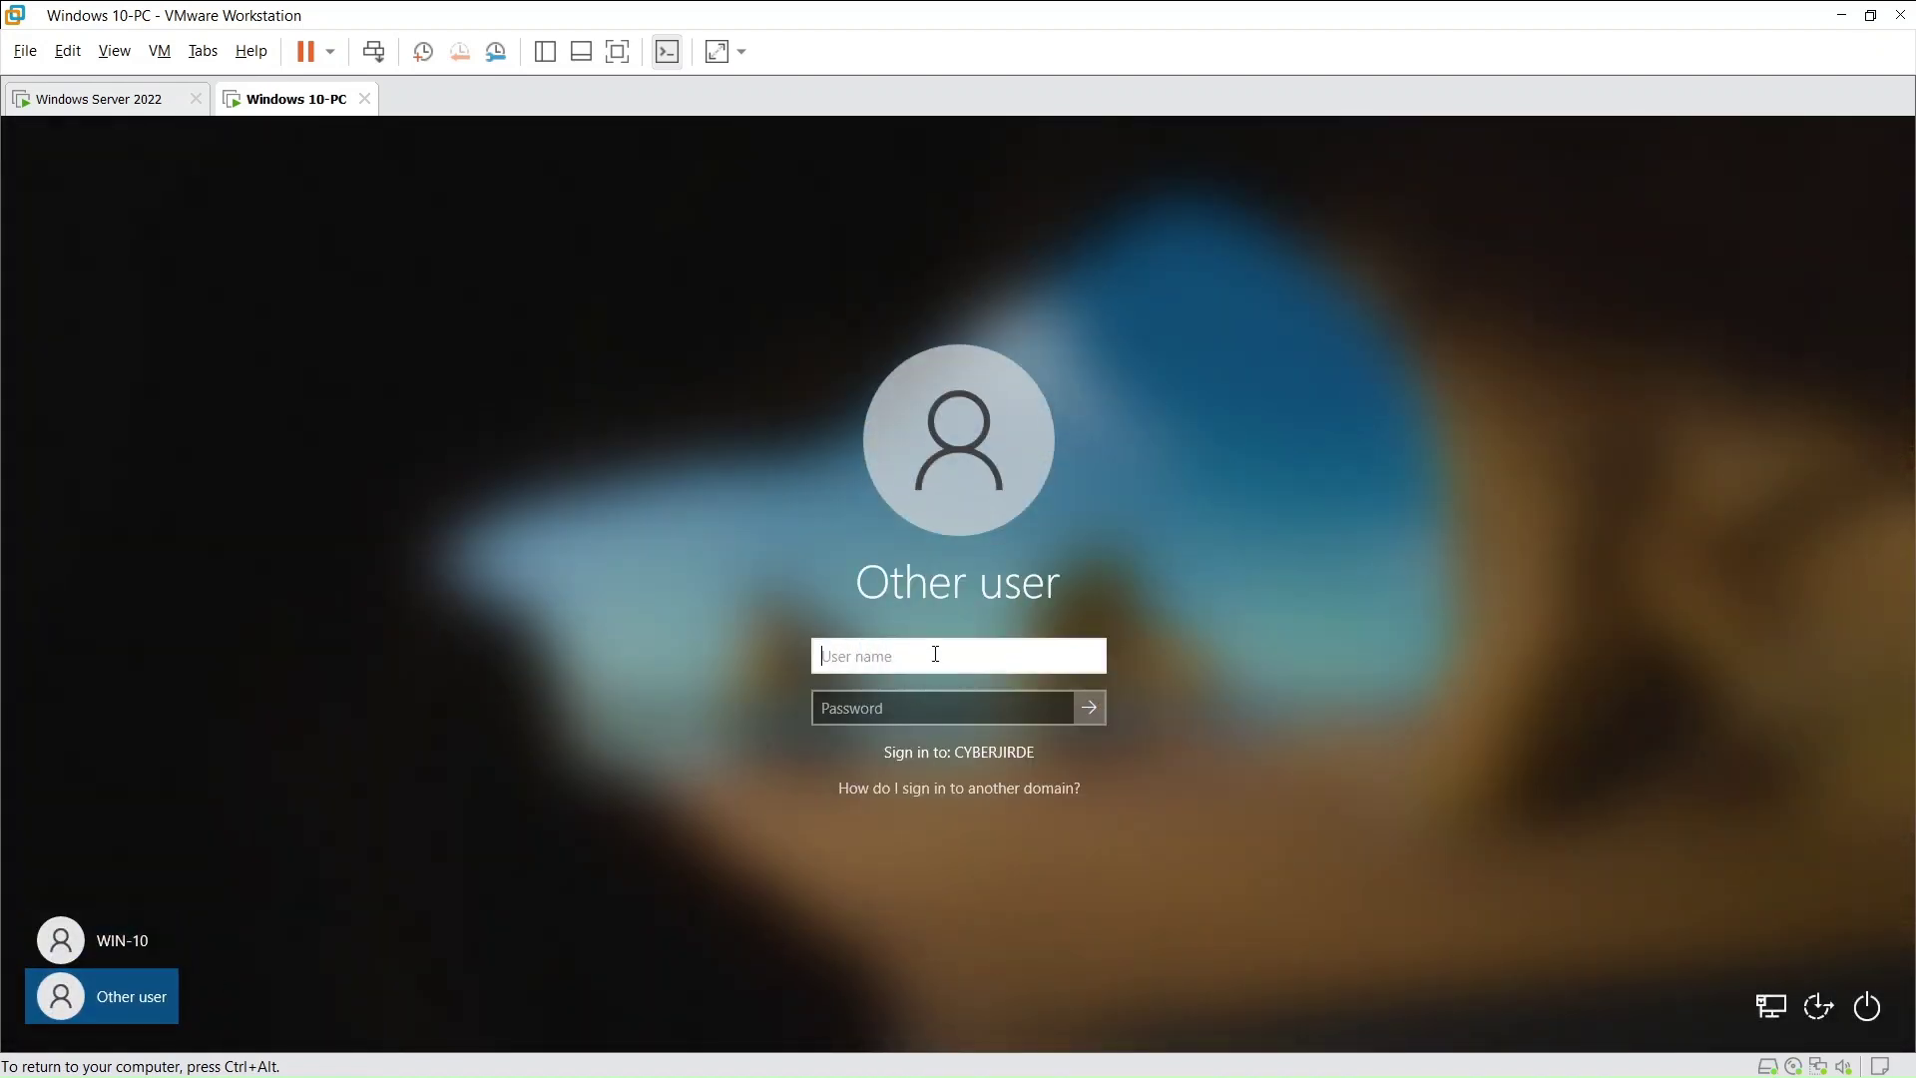
text(j)
text(hon)
key(BackSpace)
key(BackSpace)
key(BackSpace)
click(916, 708)
text(P)
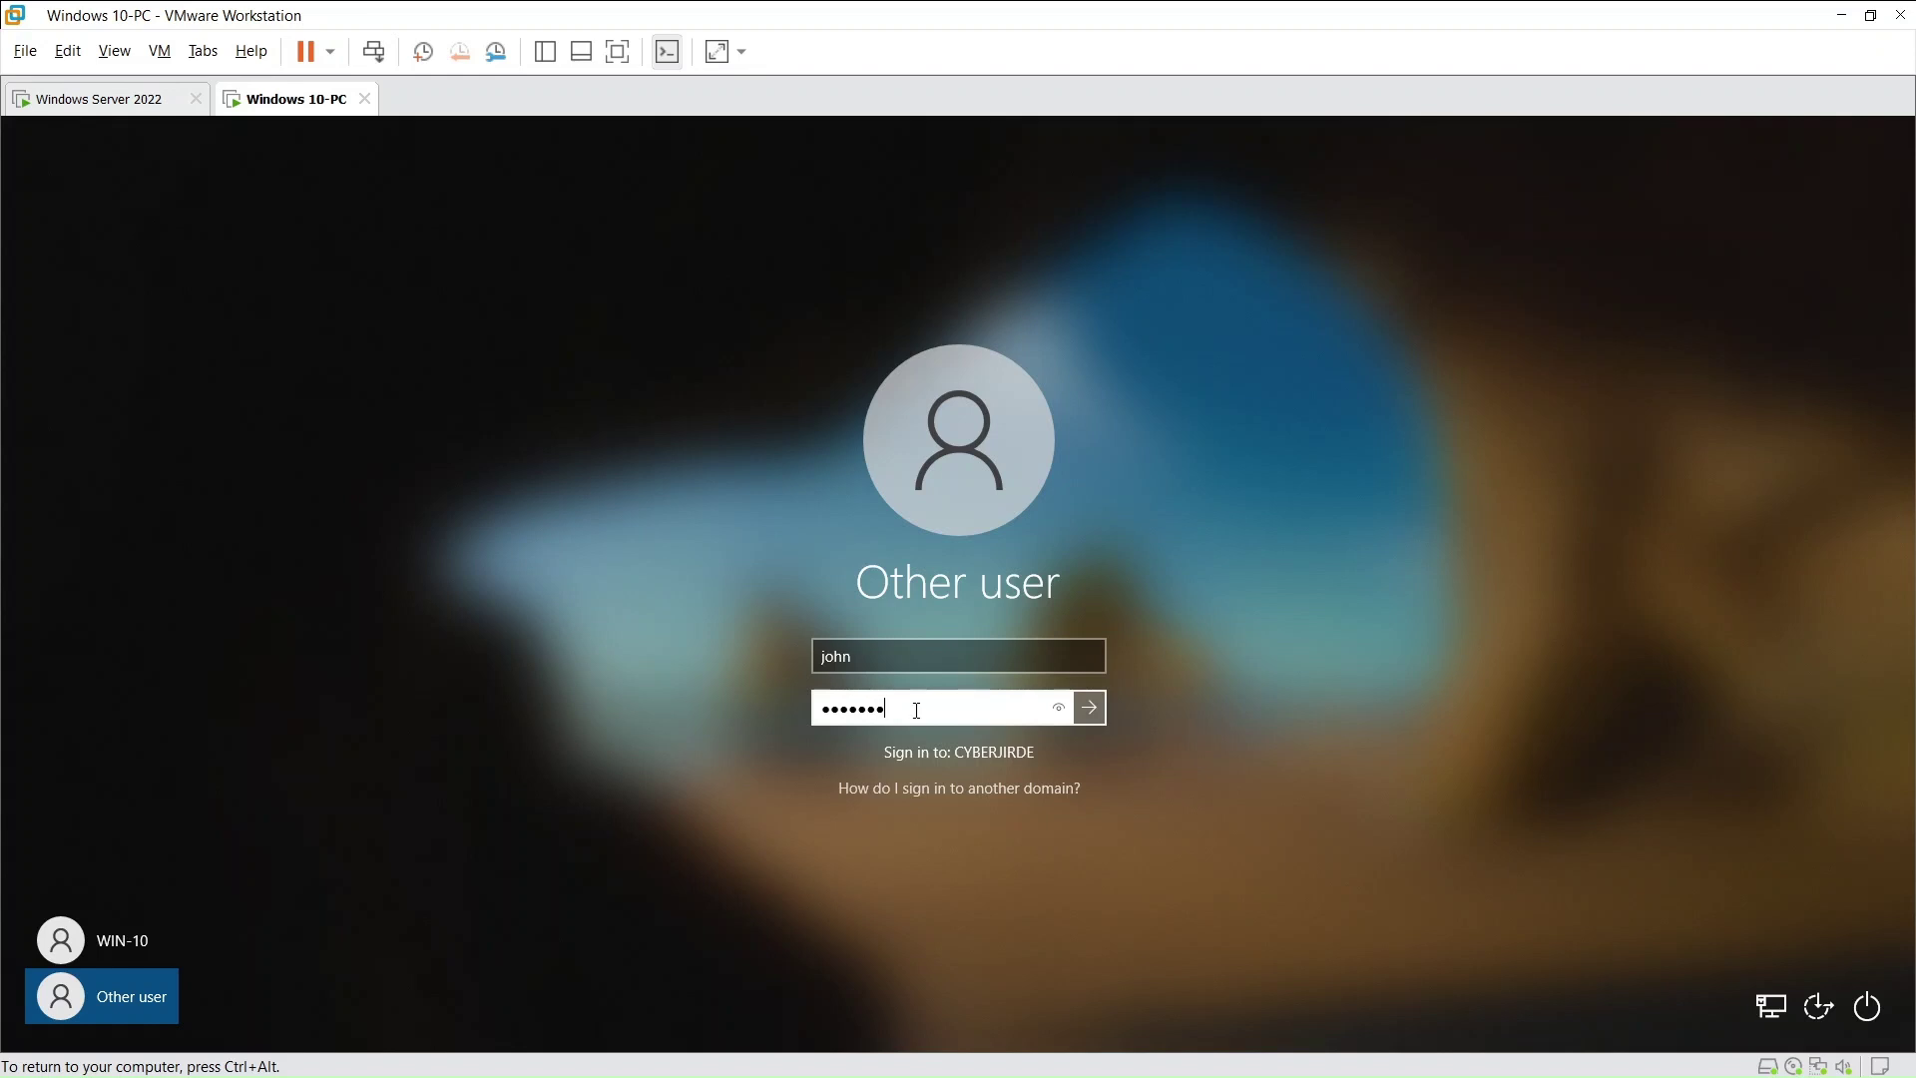
key(Return)
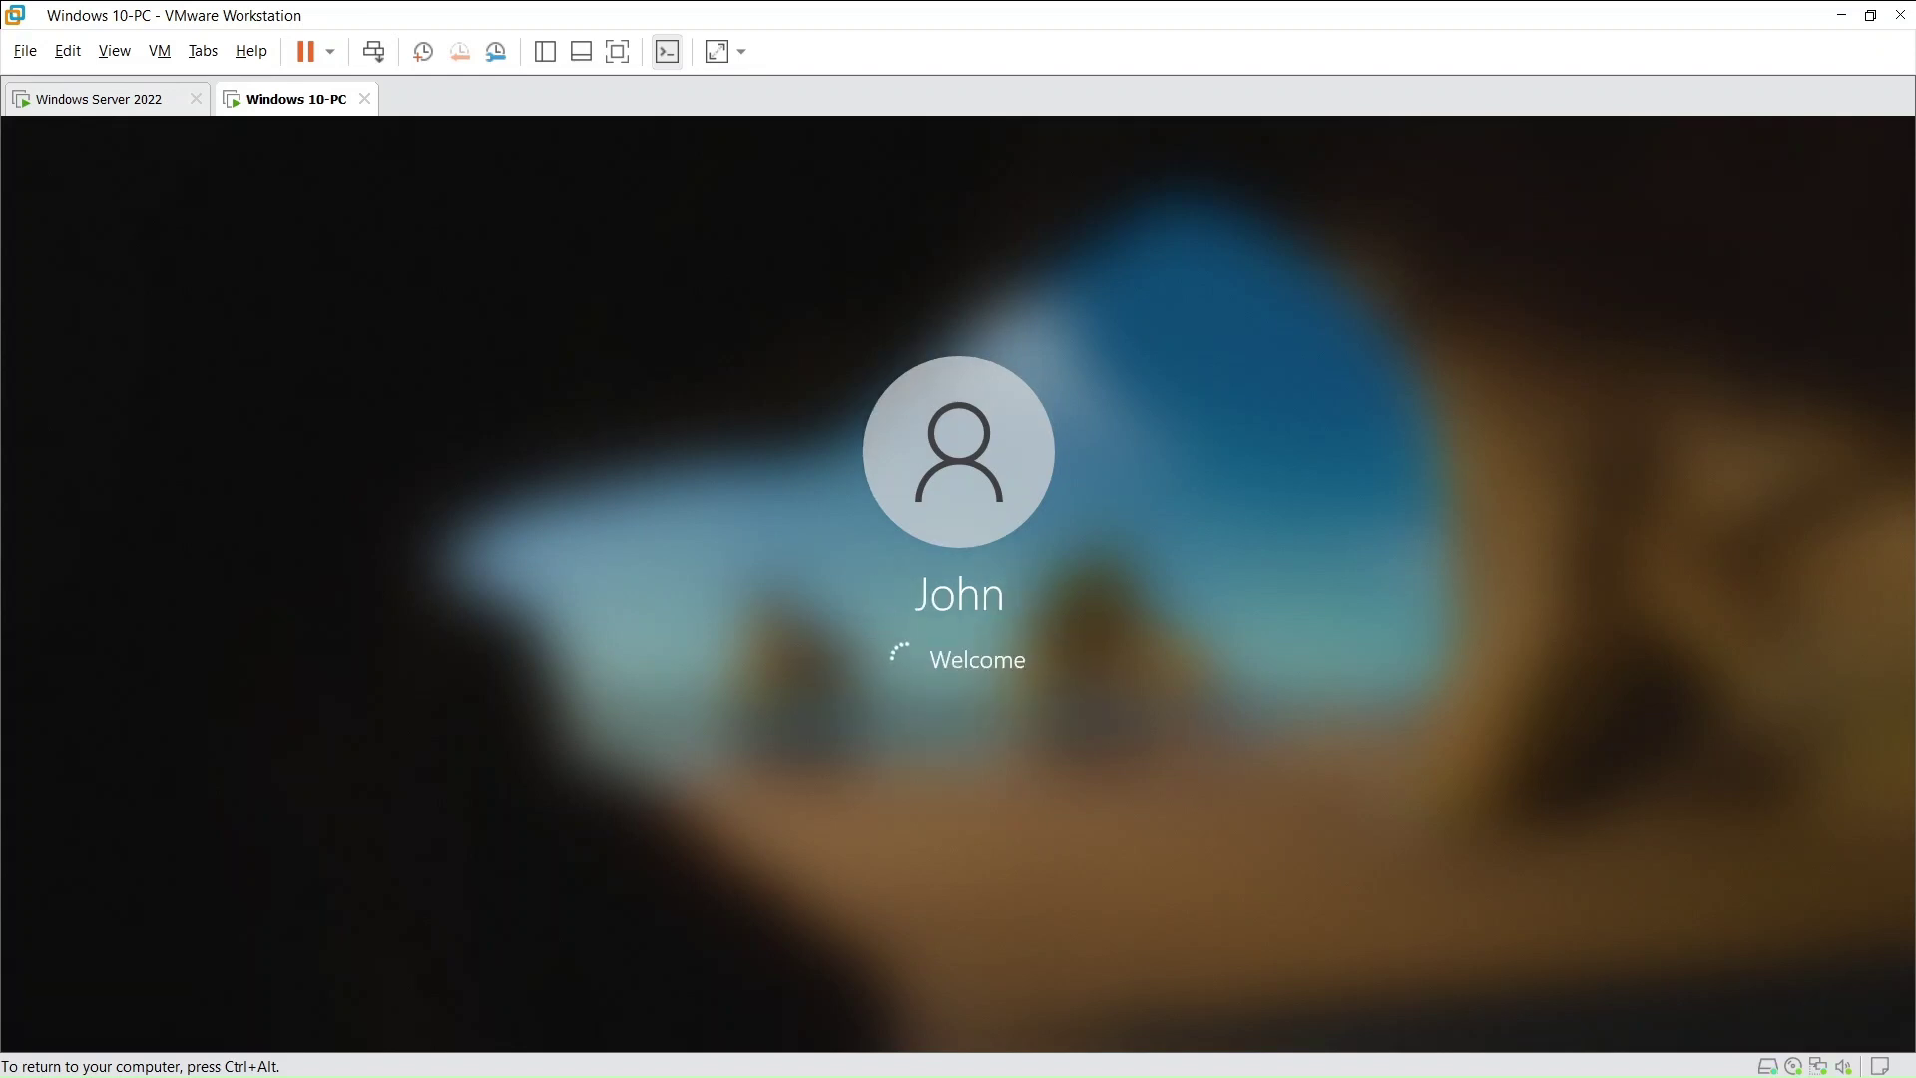
key(ctrl+alt)
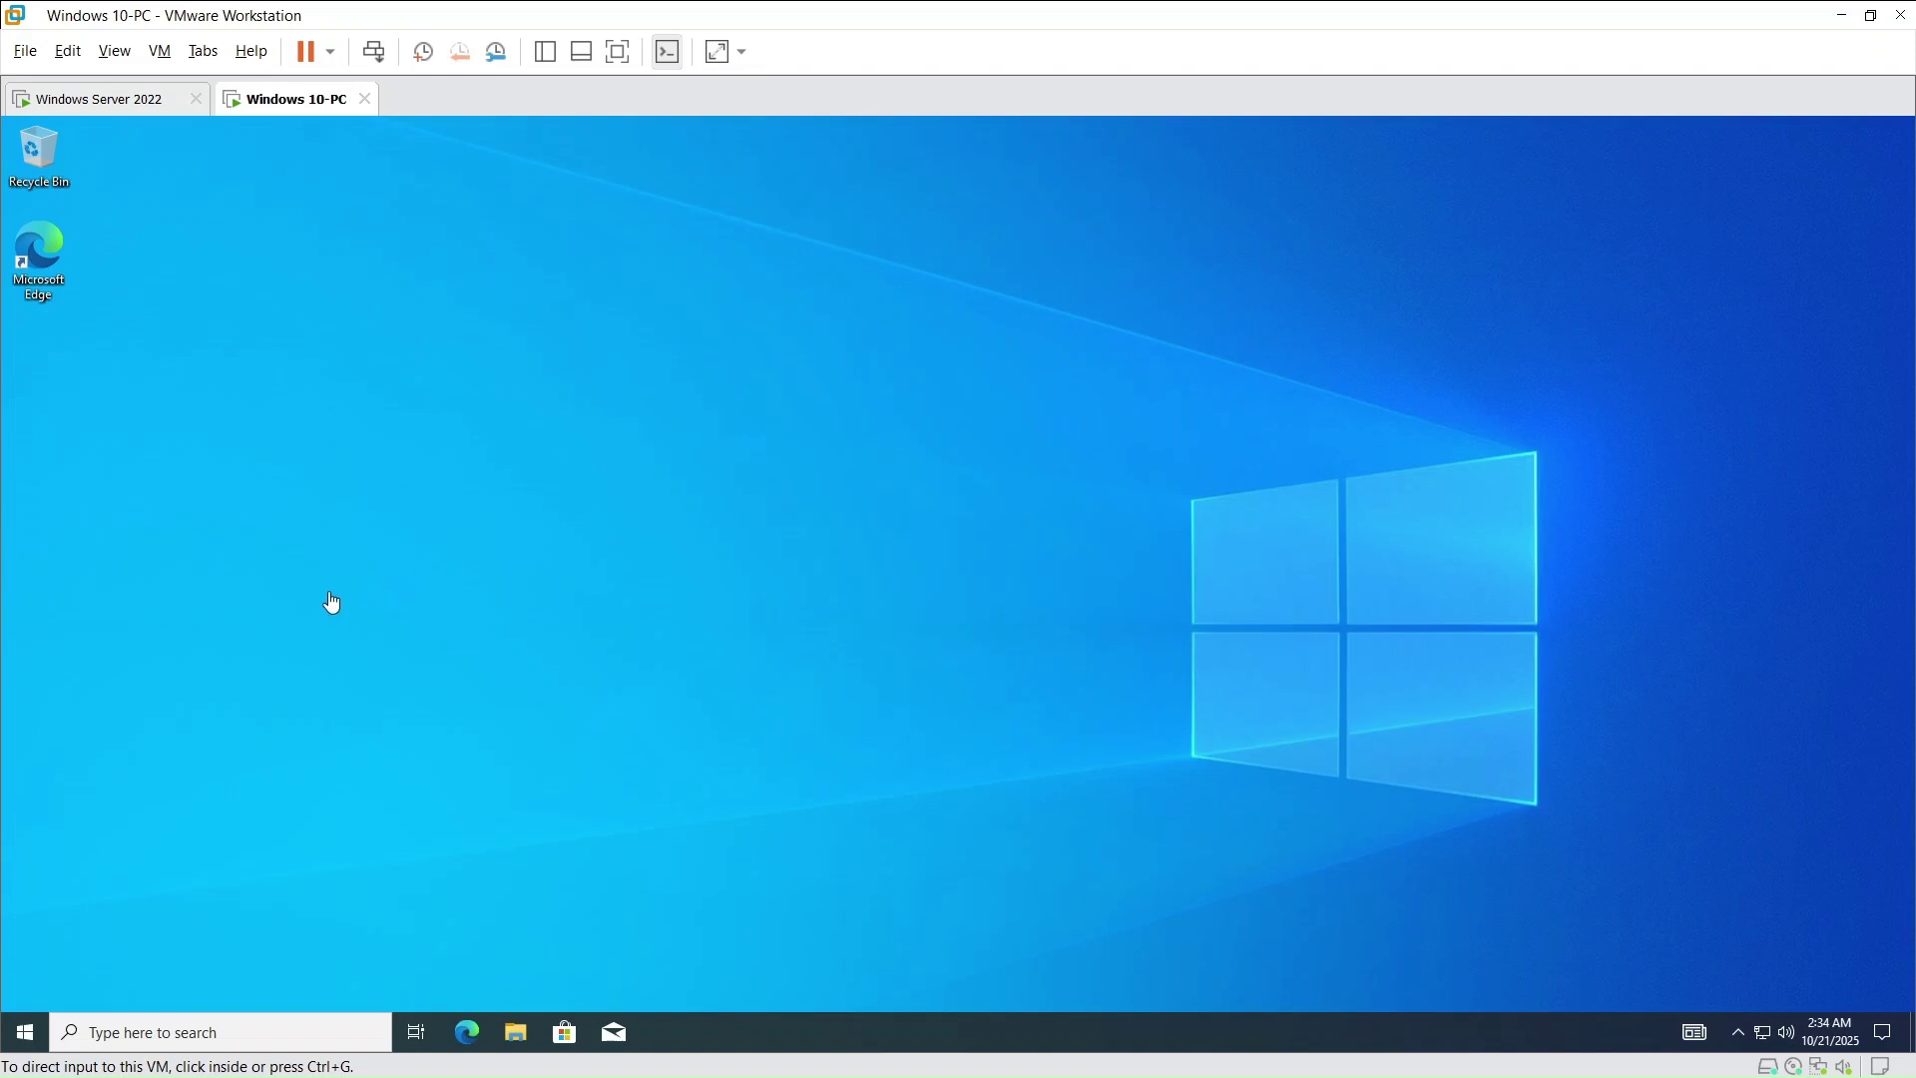
- Search 'con' on the Windows 10 VM and try opening Control Panel, which is blocked
click(87, 1034)
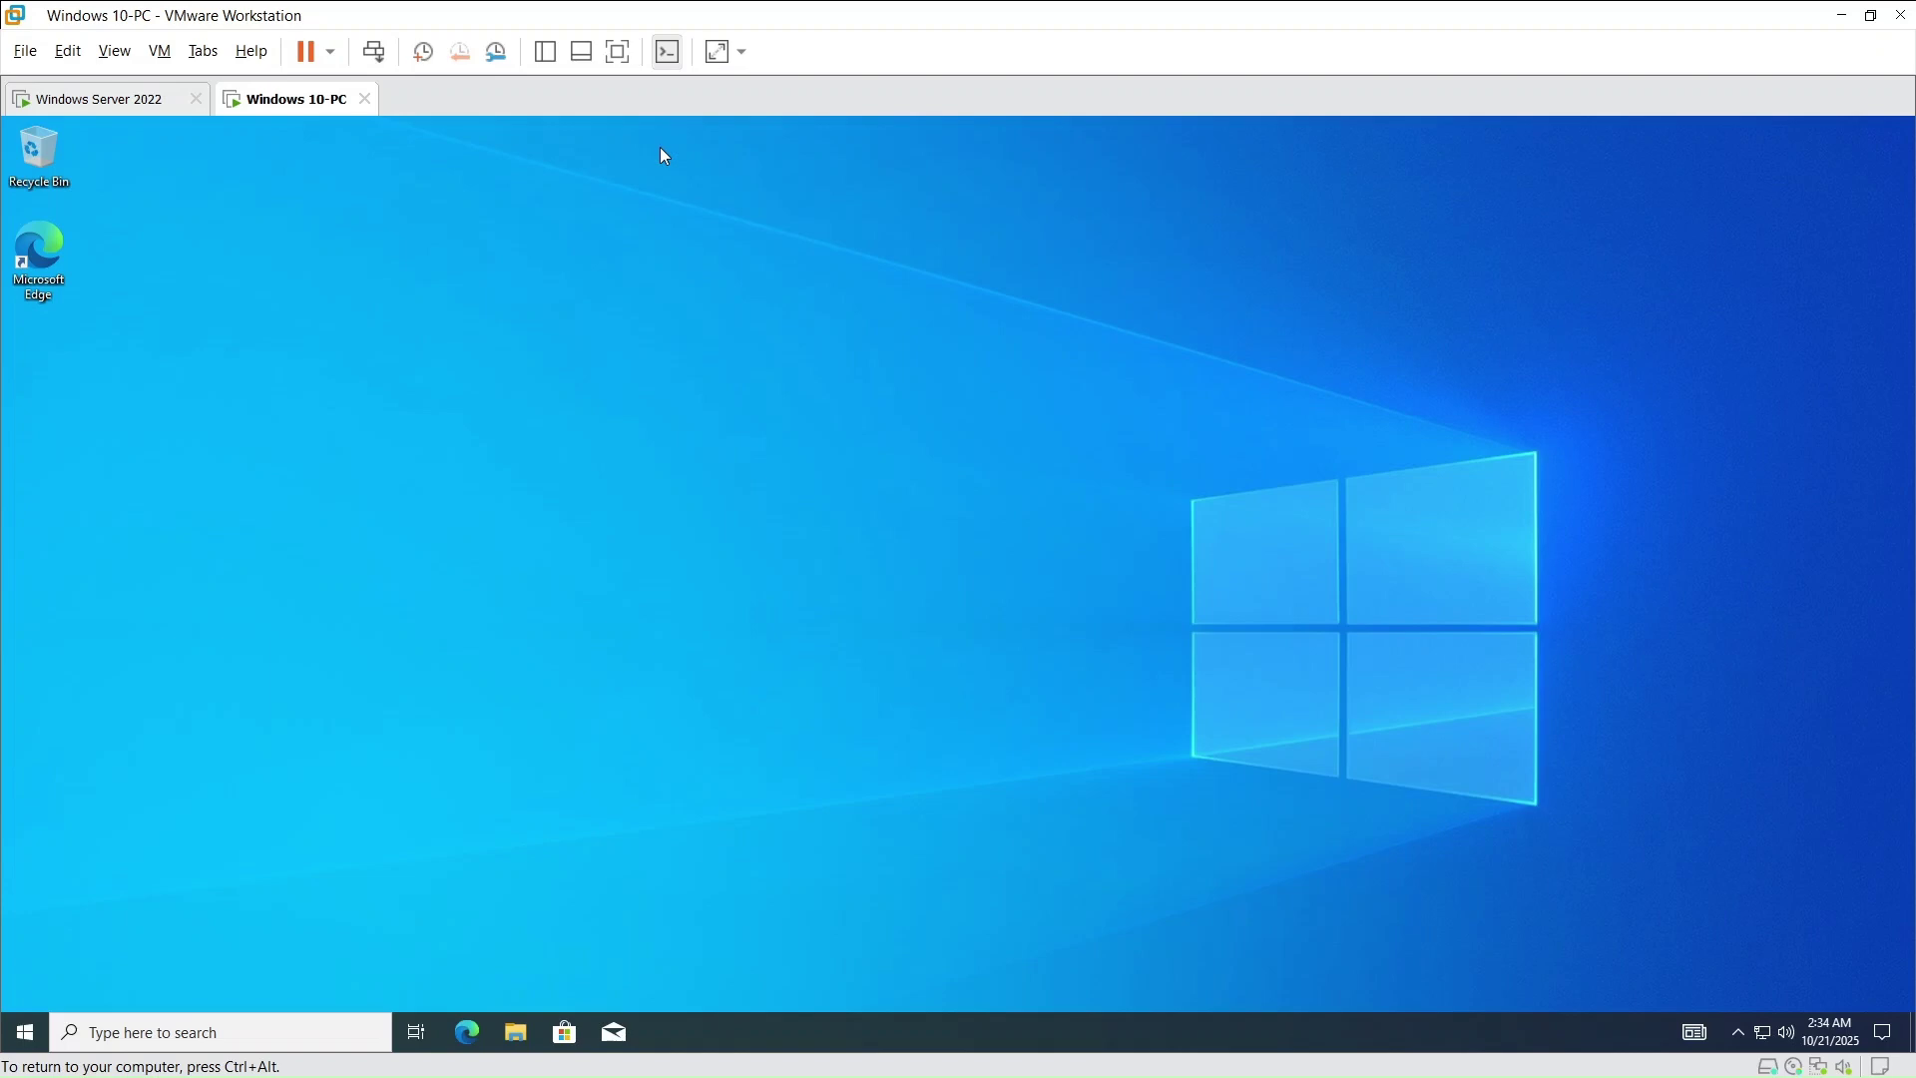
key(ctrl+alt)
click(134, 99)
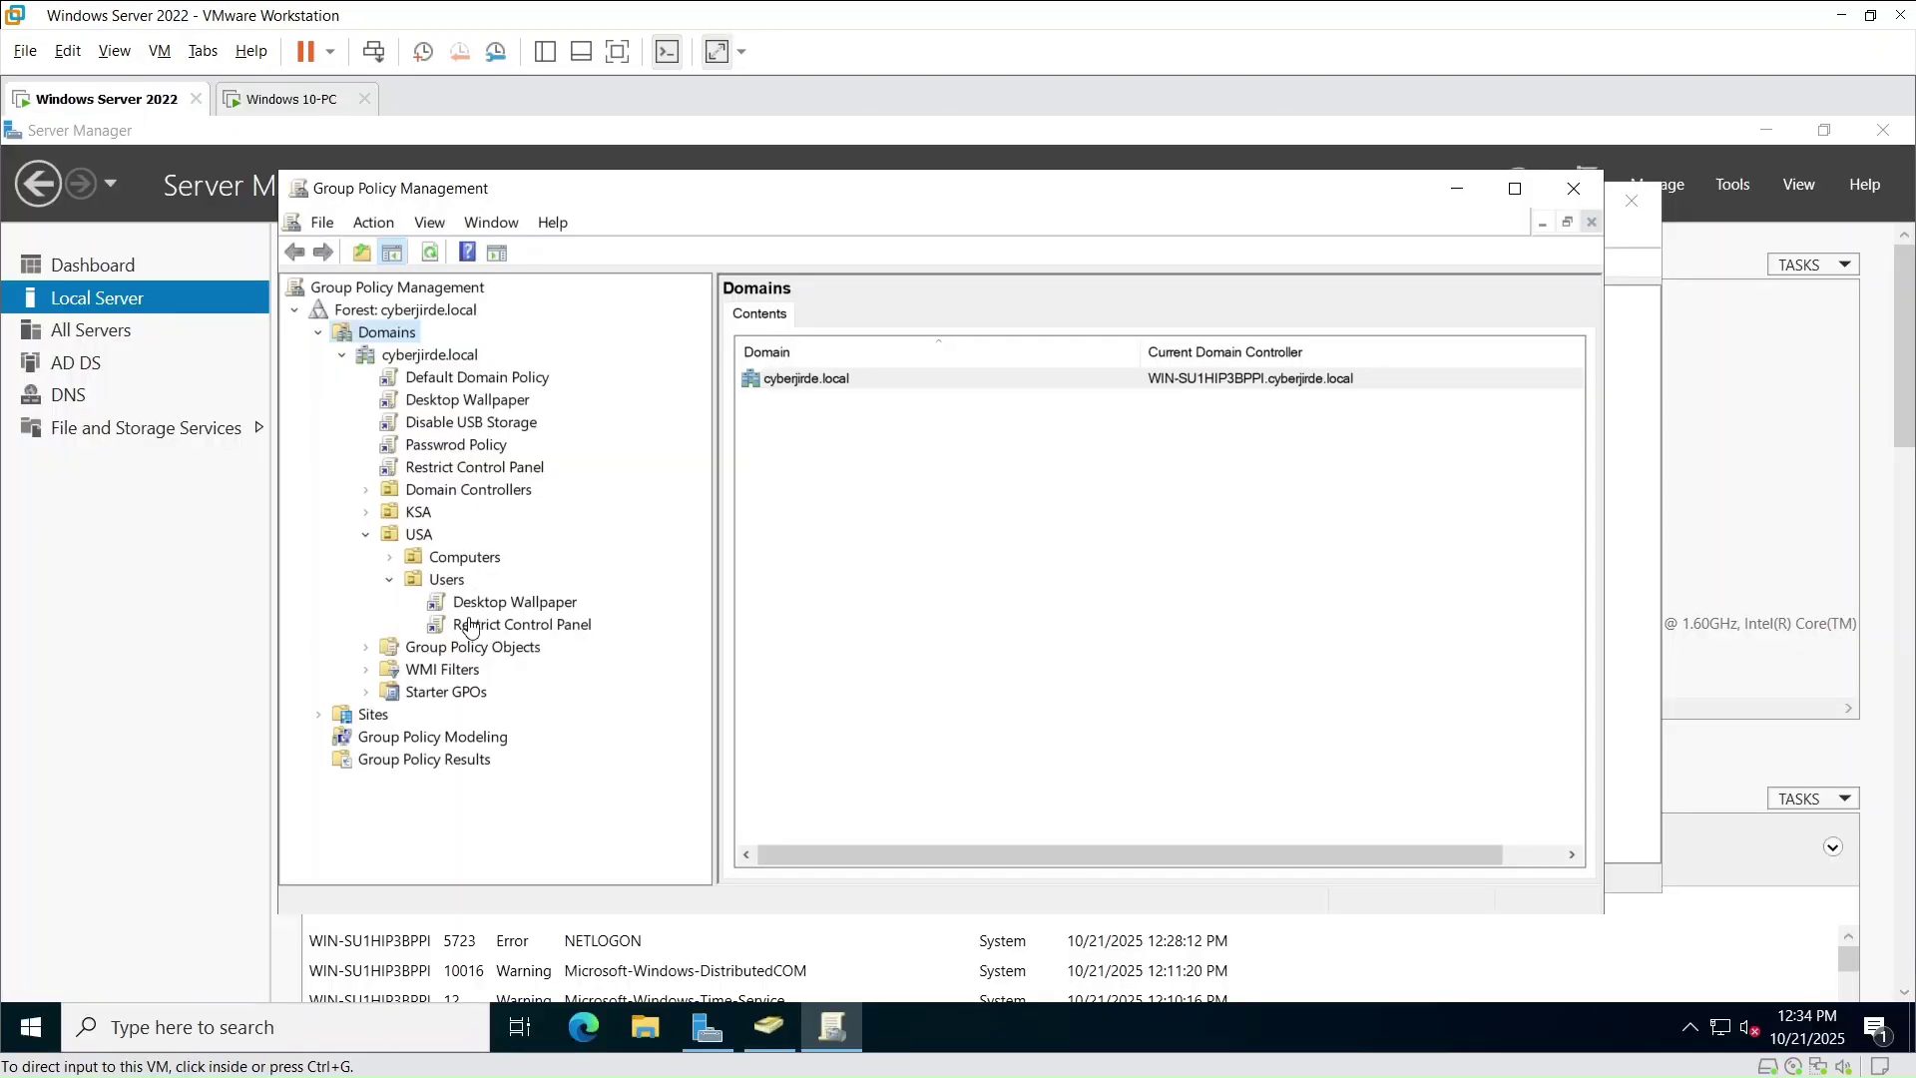
click(283, 101)
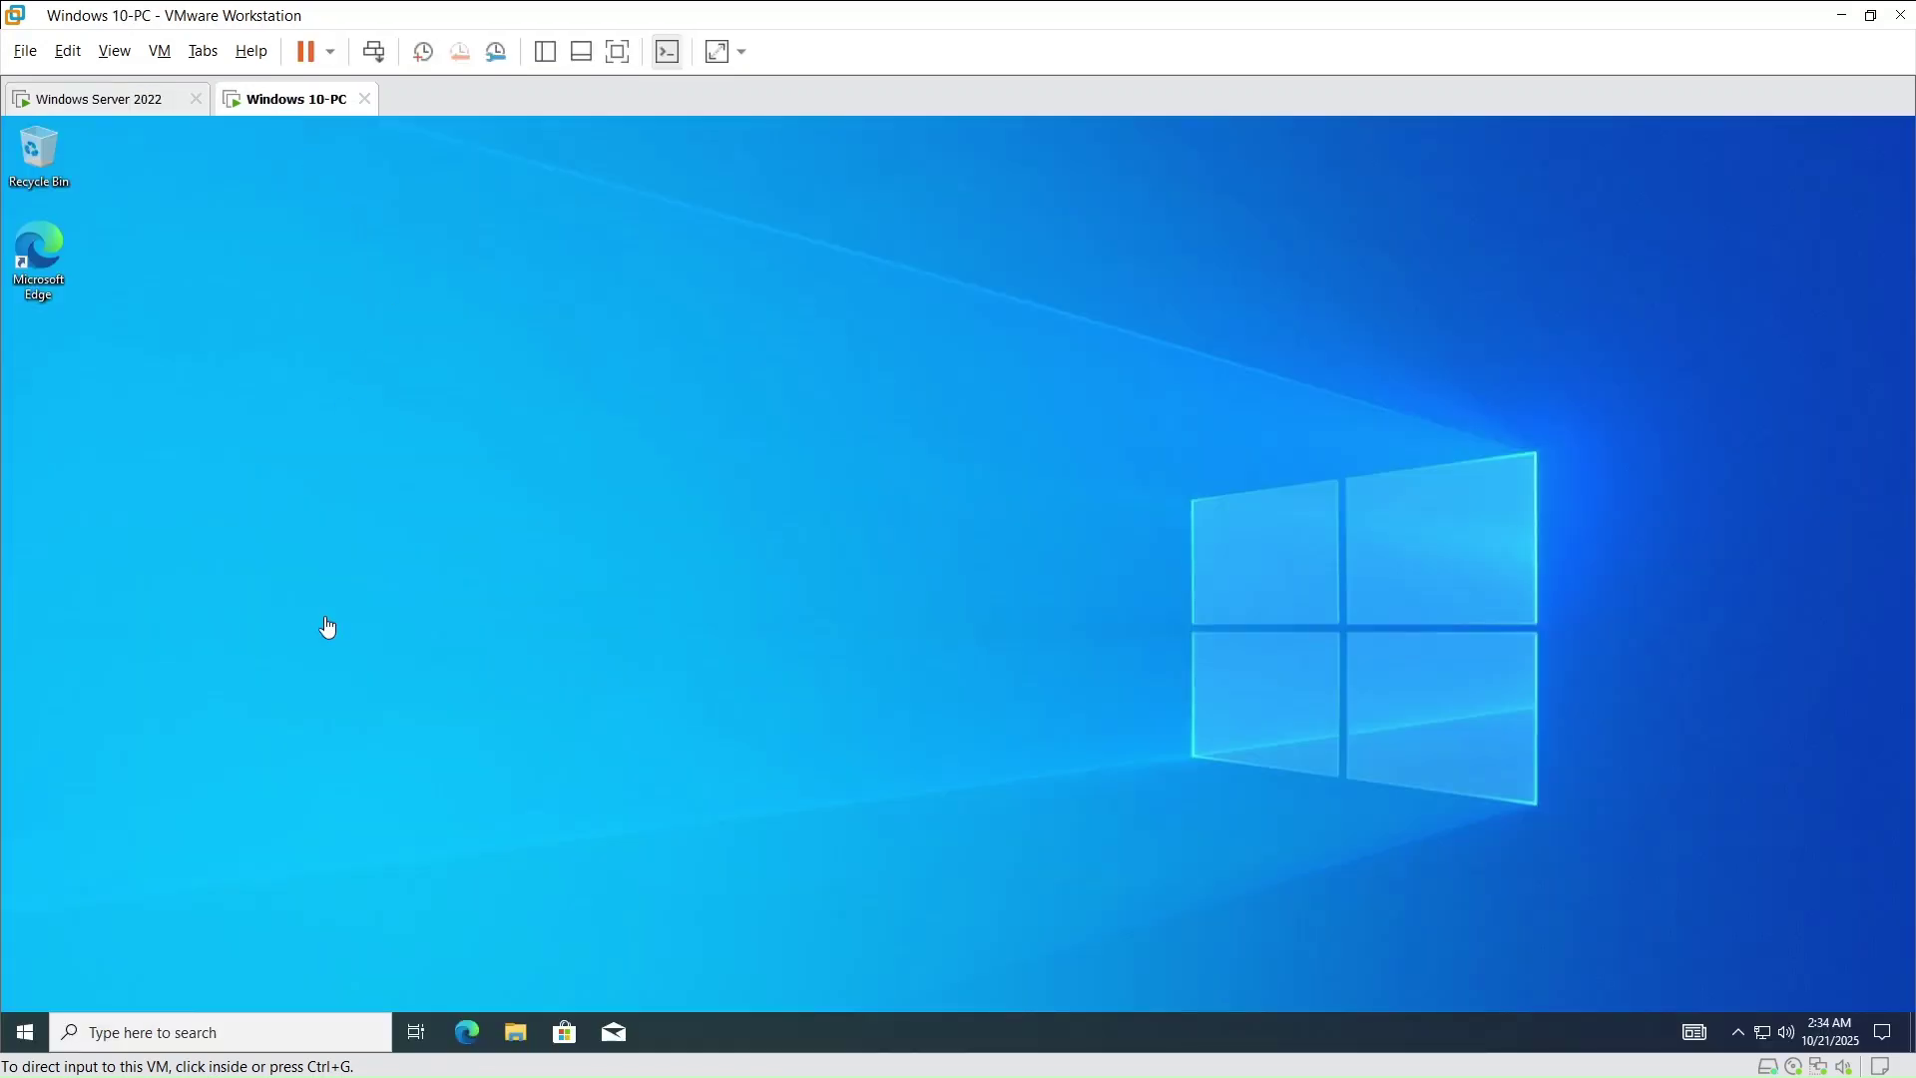
click(257, 1020)
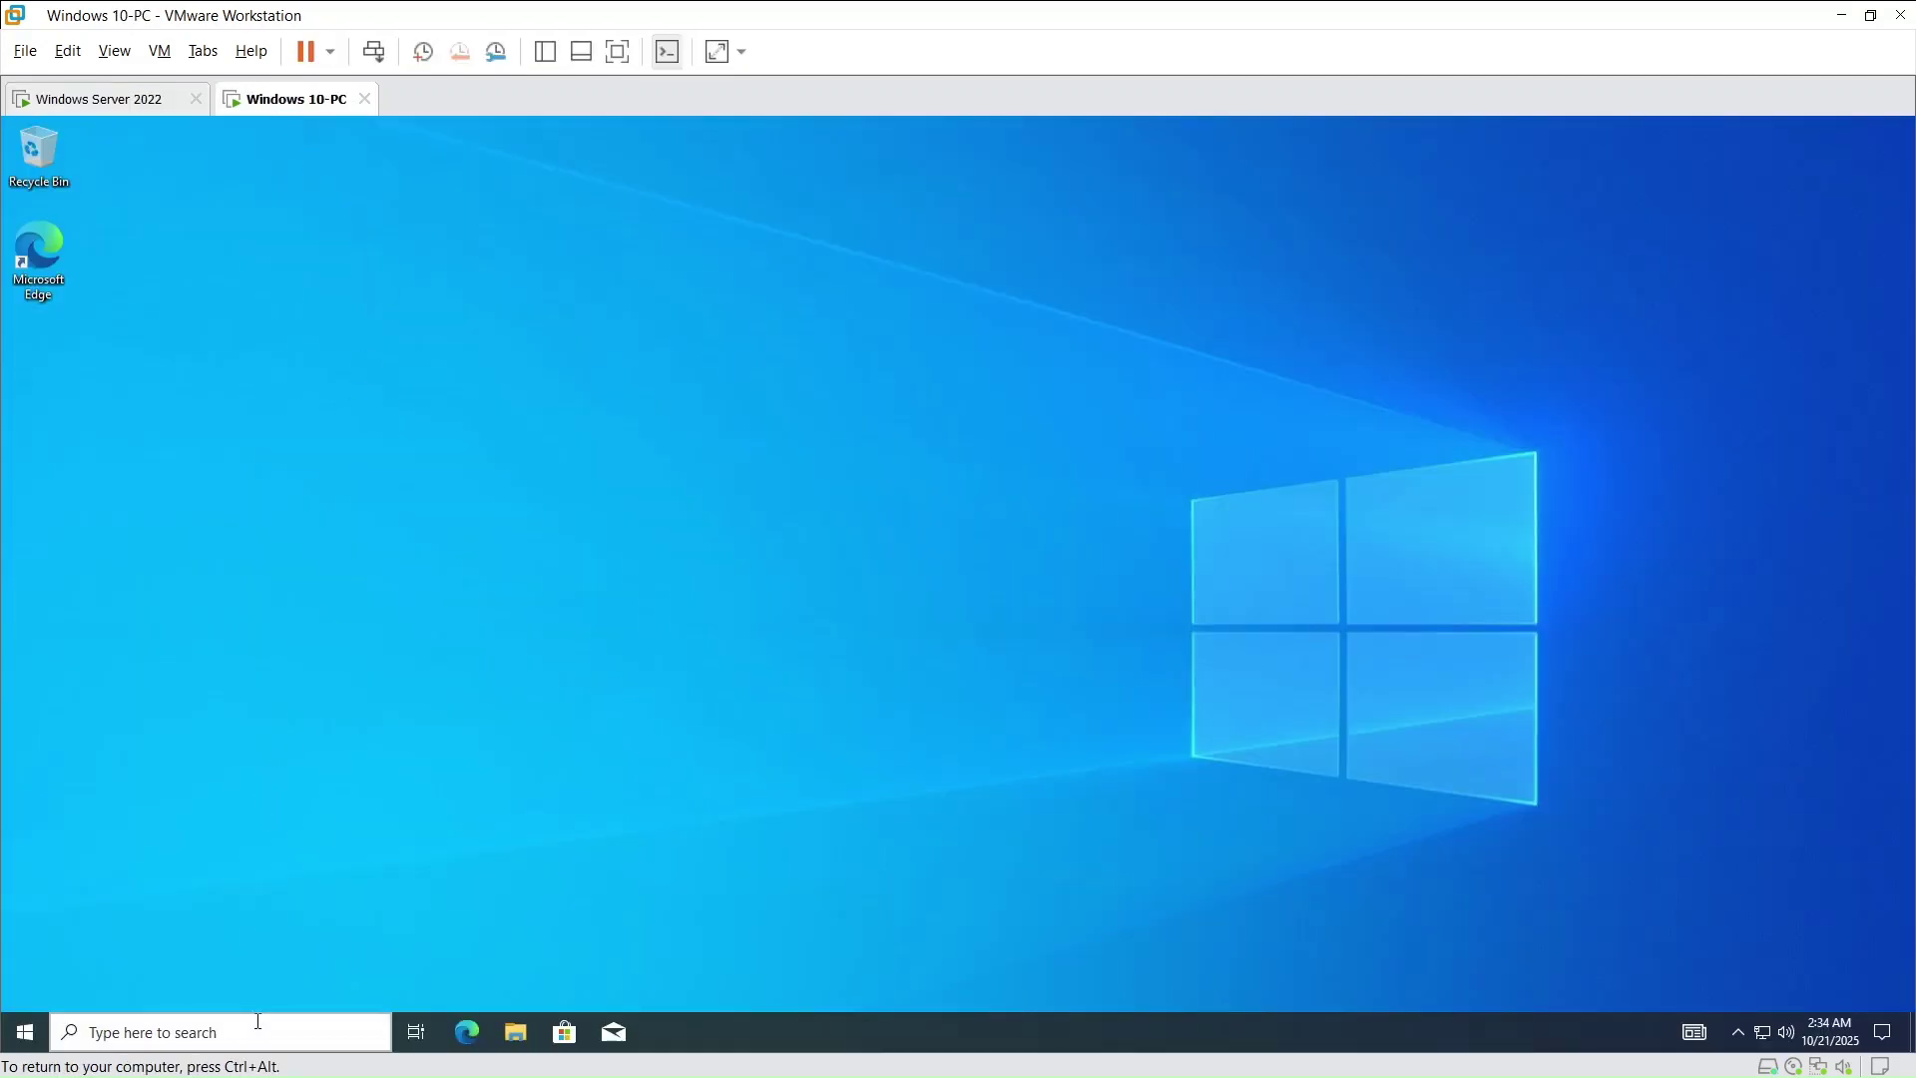
text(con)
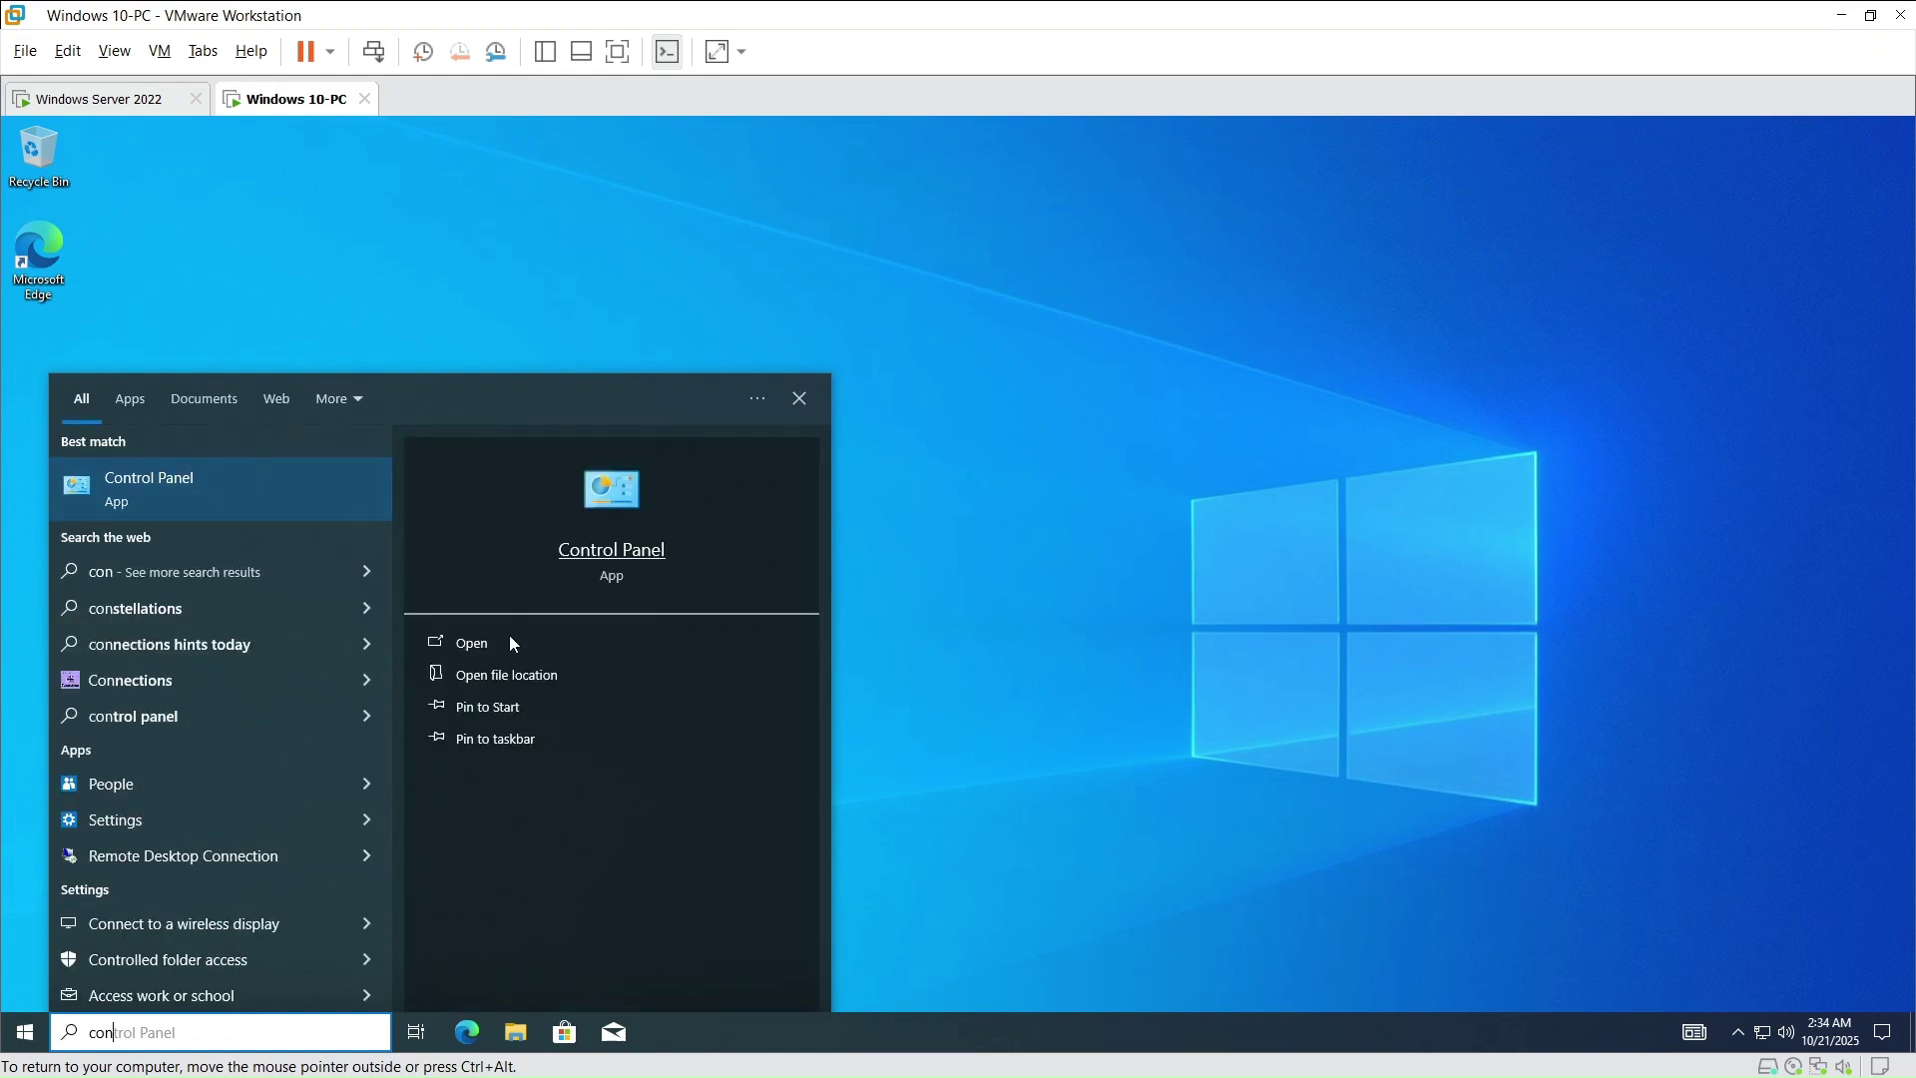
click(495, 637)
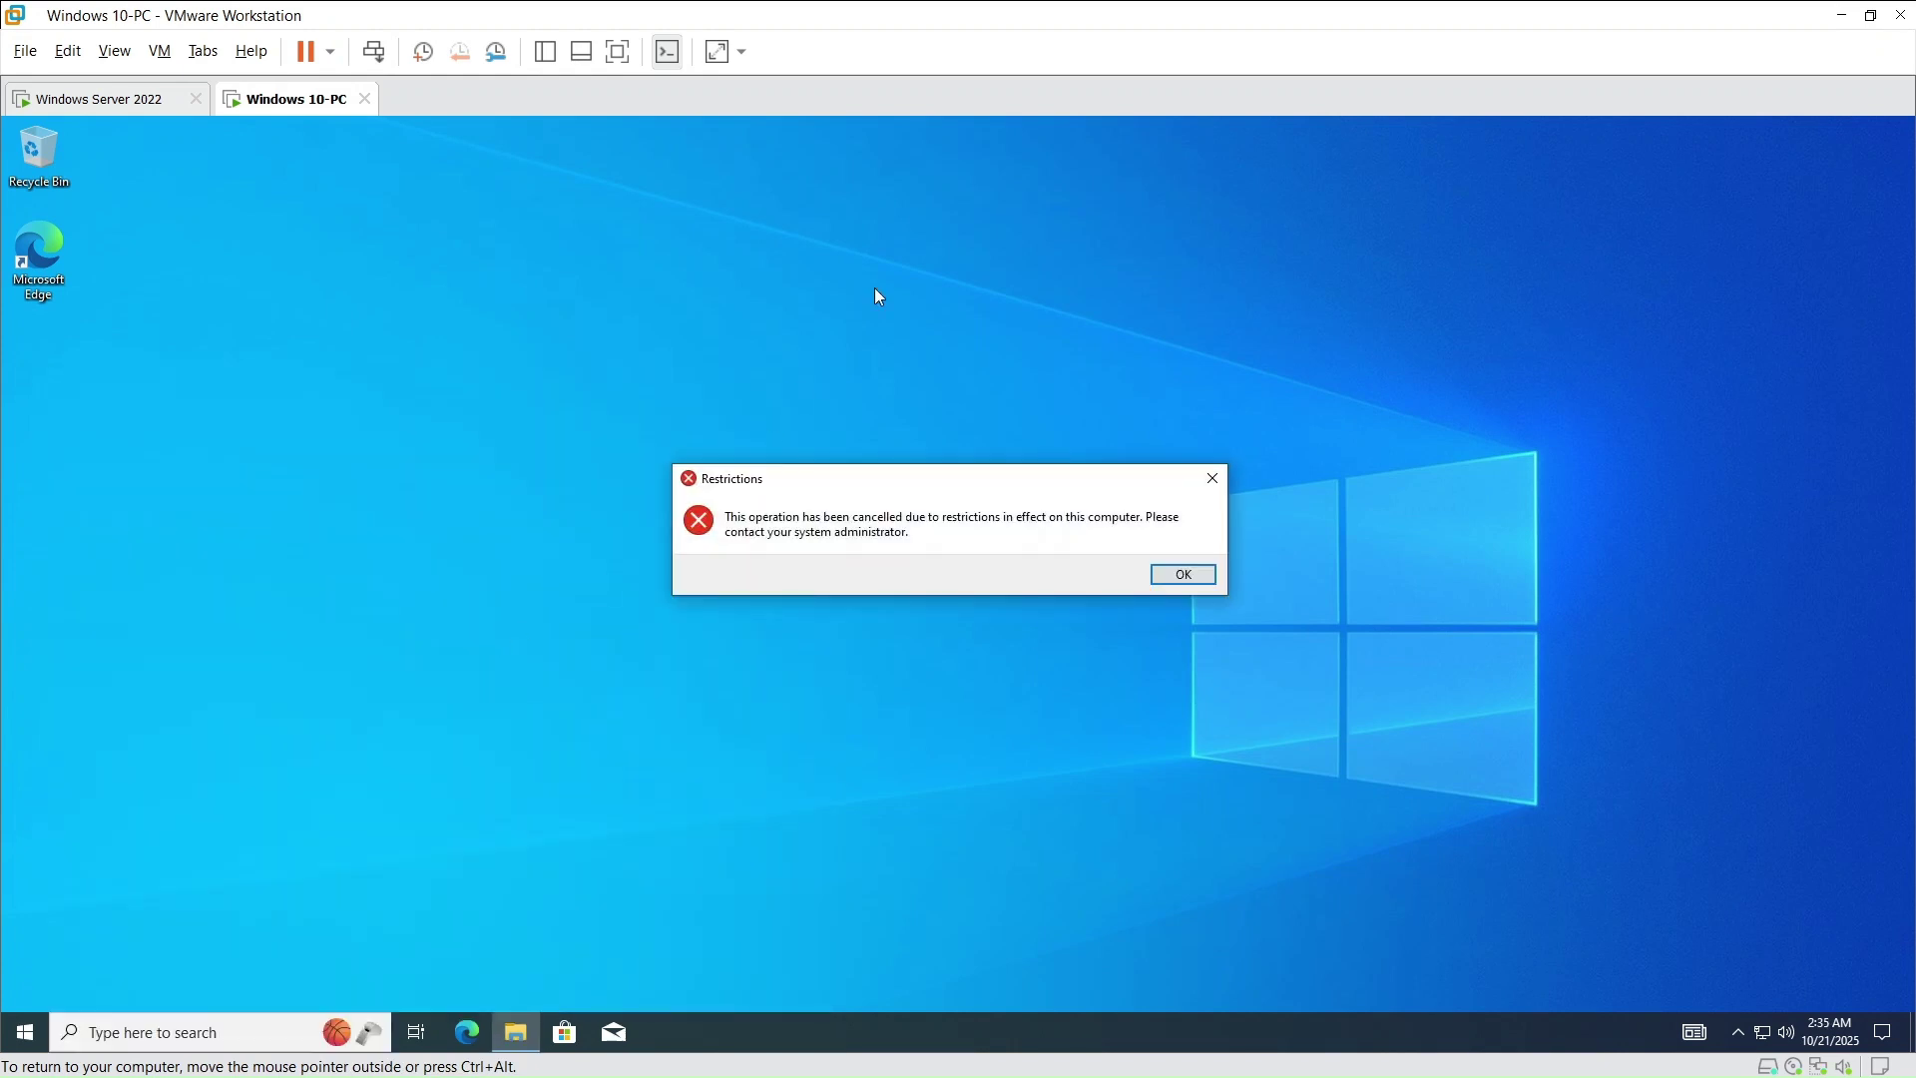